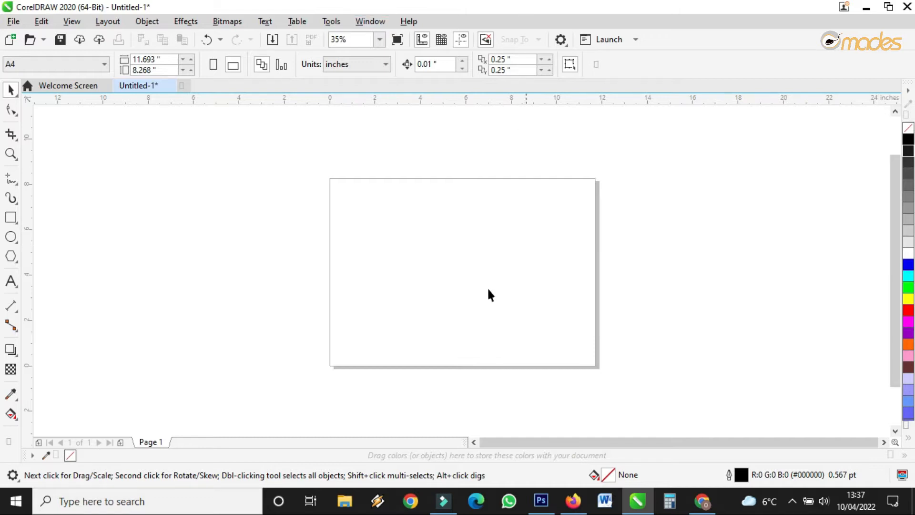
Step: Draw a rectangle about 3.39 by 1.99 inches near the page's upper-left corner
scroll(386, 203, "up", 2)
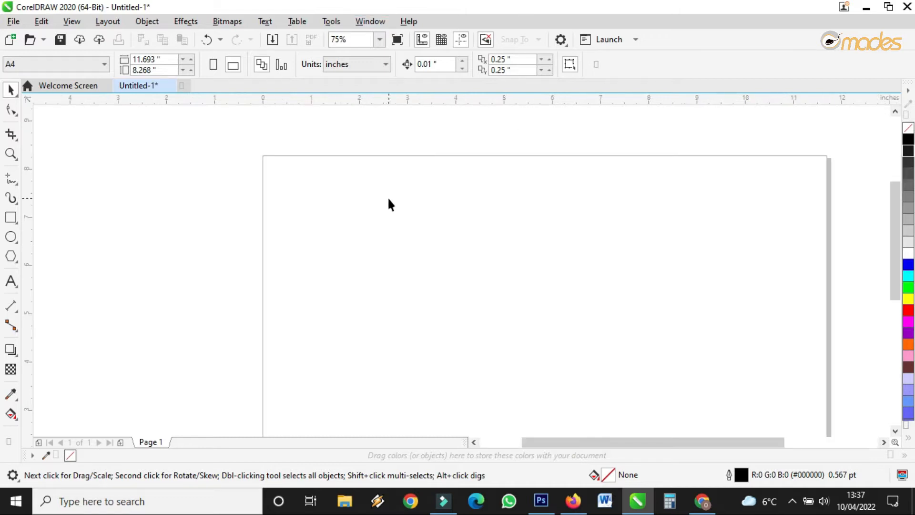
left_click(11, 217)
left_click_drag(279, 178, 444, 274)
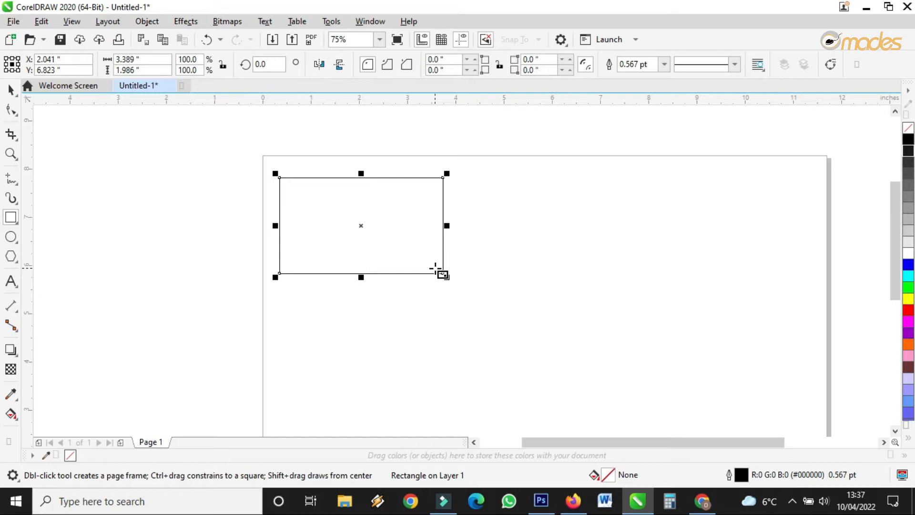
Step: Round all four corners of the rectangle to a radius of about 0.146 inches with the Shape tool
left_click(9, 110)
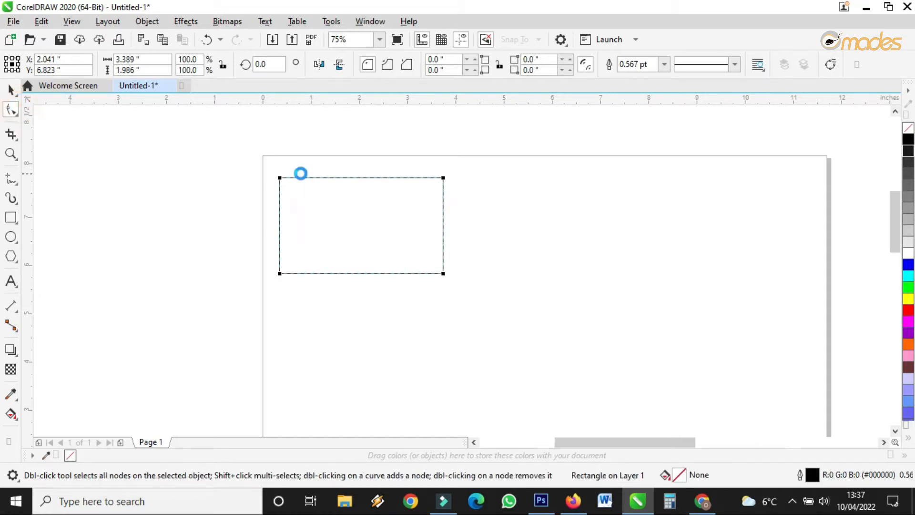
scroll(300, 174, "up", 2)
left_click_drag(258, 182, 273, 188)
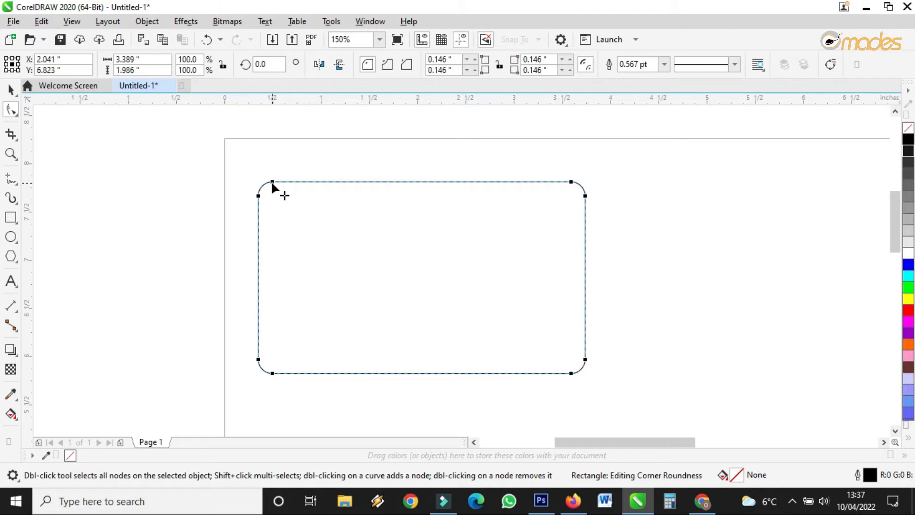
Step: Convert the rounded rectangle to curves
left_click(10, 90)
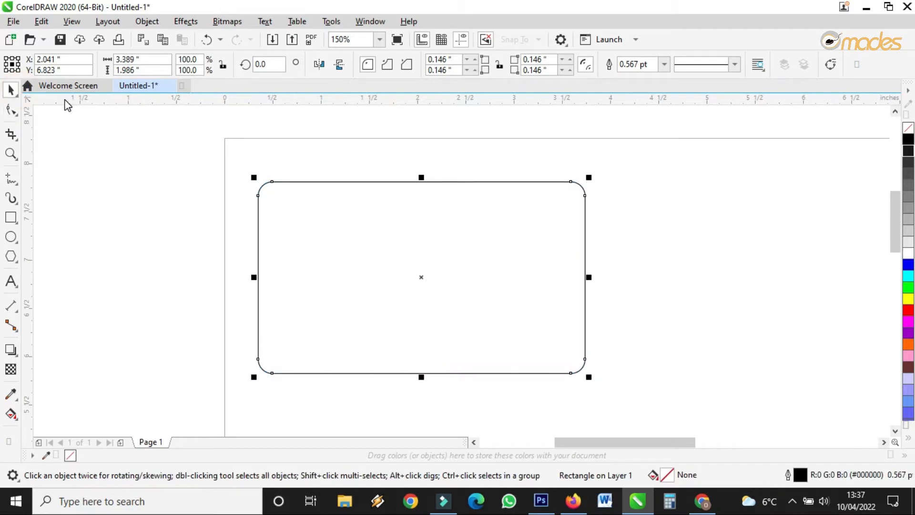
left_click(147, 21)
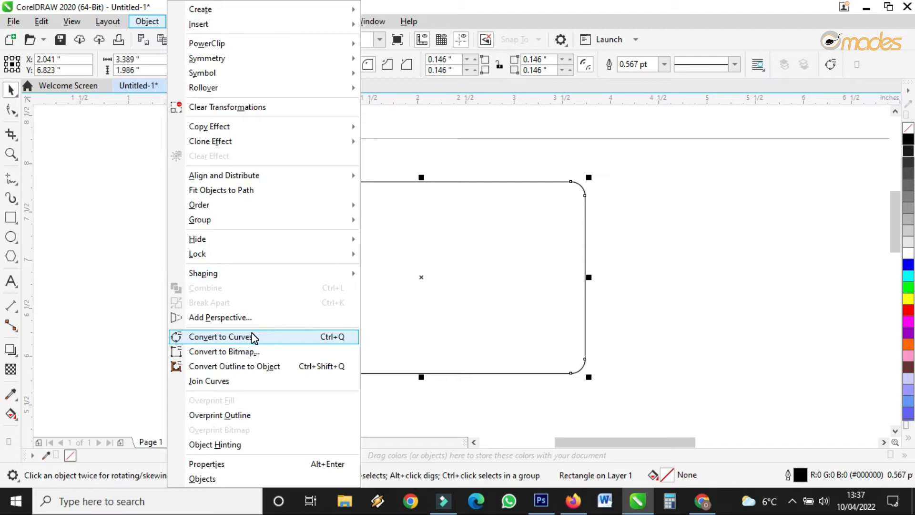
left_click(252, 337)
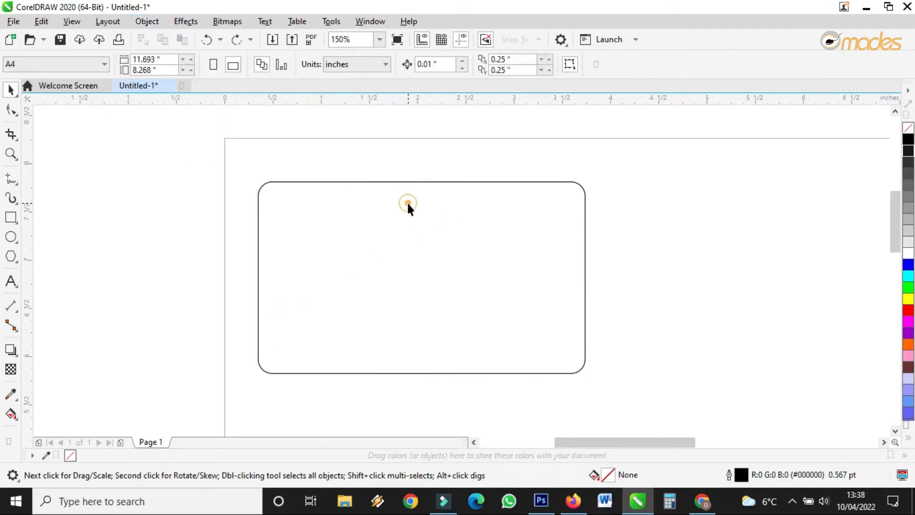
Step: Duplicate the rounded rectangle and place the copy just to the right of the original
left_click(408, 204)
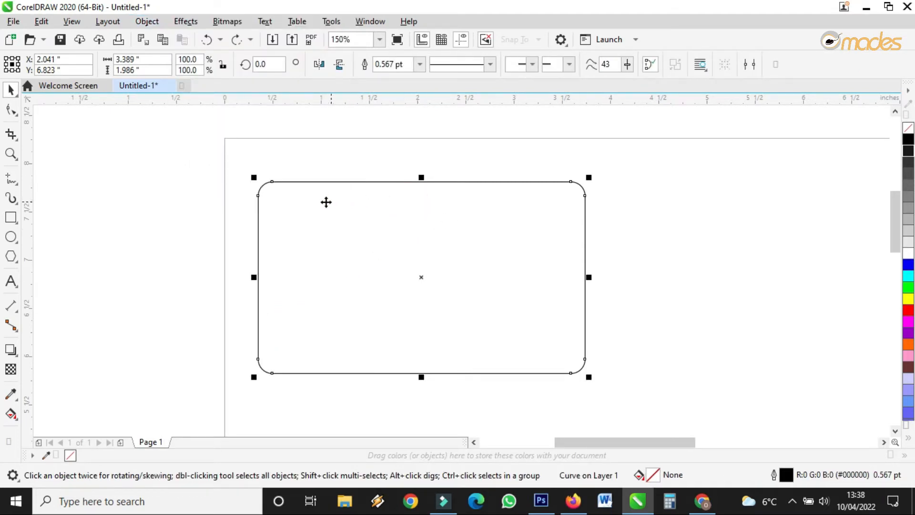
left_click_drag(303, 208, 655, 221)
scroll(148, 198, "down", 2)
scroll(505, 225, "up", 2)
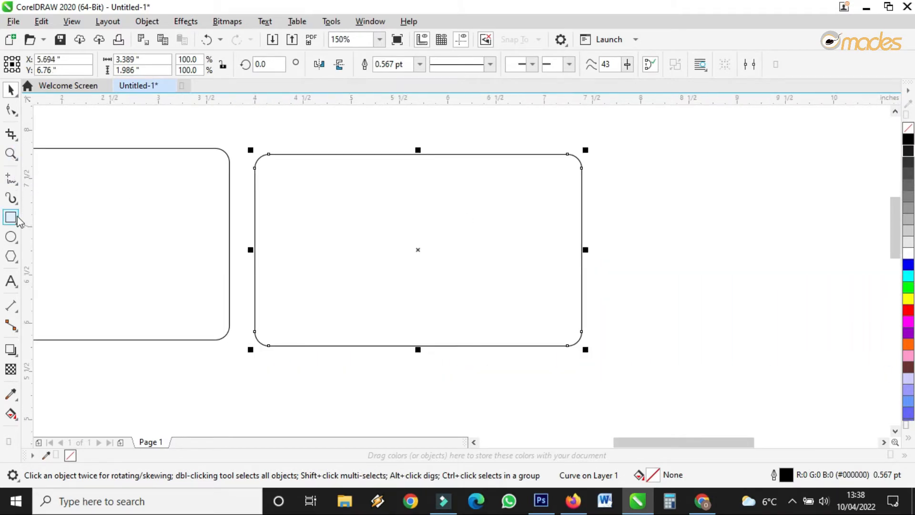
Step: Draw a straight diagonal line across the copy's upper-left corner, spanning about 1.33 by 1.51 inches
left_click(11, 179)
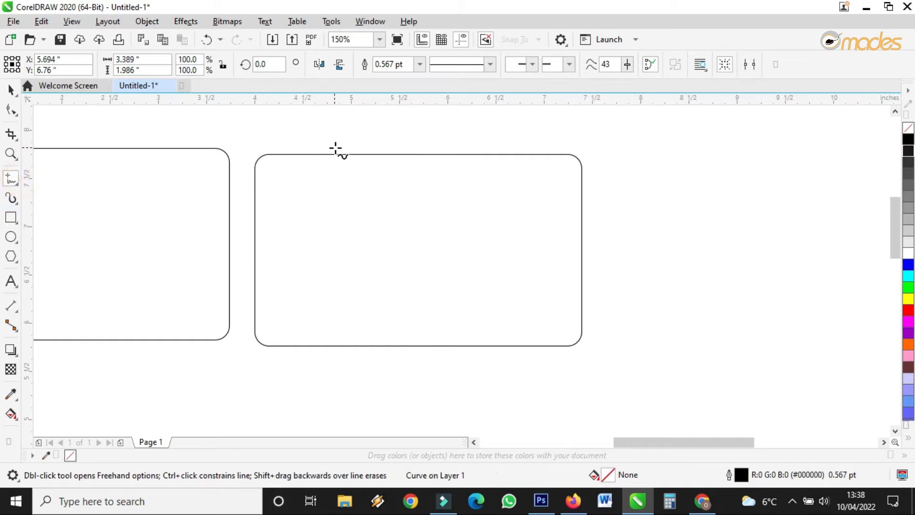
left_click(244, 275)
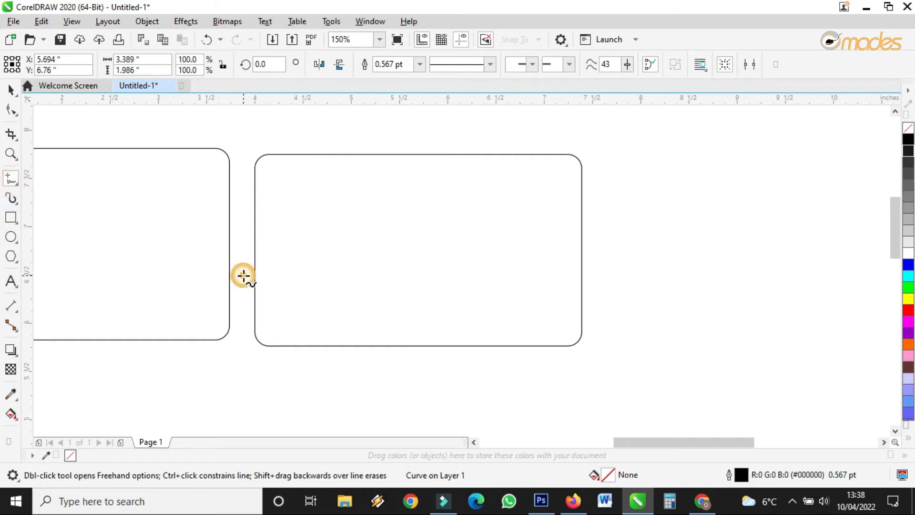
left_click(371, 129)
left_click(11, 89)
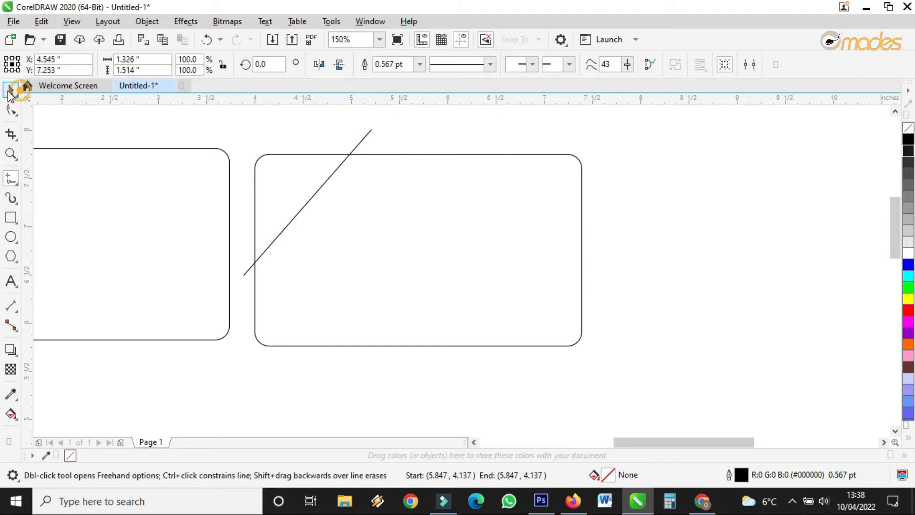
Step: Smart-fill the corner region enclosed by the diagonal line and the copied rectangle to create a separate triangle
left_click(14, 421)
left_click(33, 431)
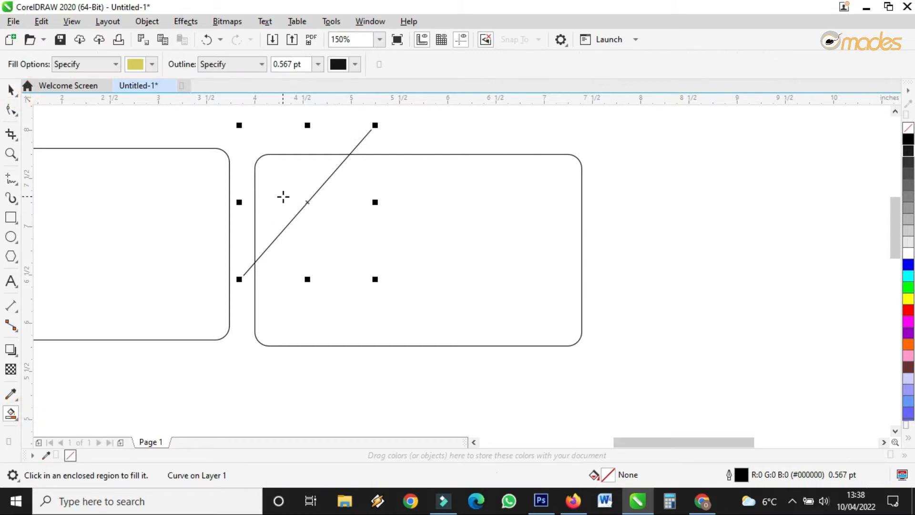
left_click(283, 196)
Step: Delete the copied rectangle and the diagonal line, leaving only the filled triangle beside the original rectangle
left_click(12, 90)
left_click(406, 179)
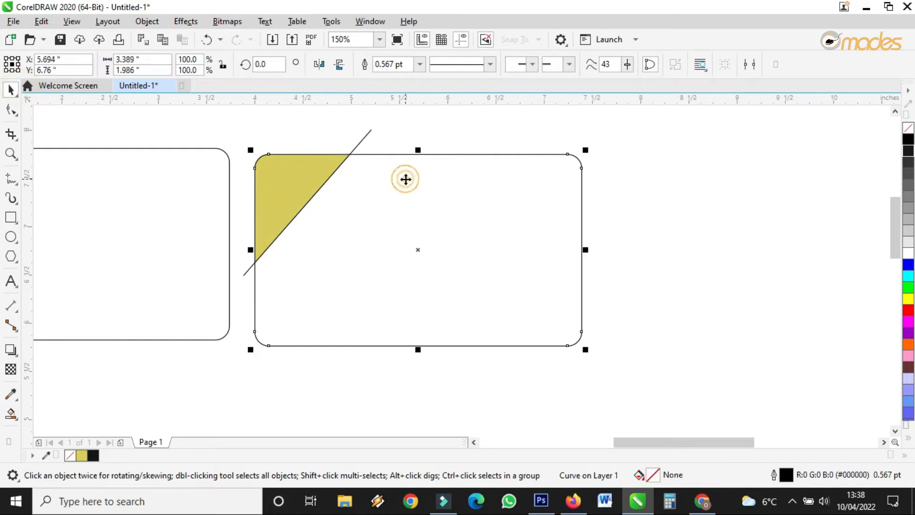
key("Delete")
left_click(364, 135)
key("Delete")
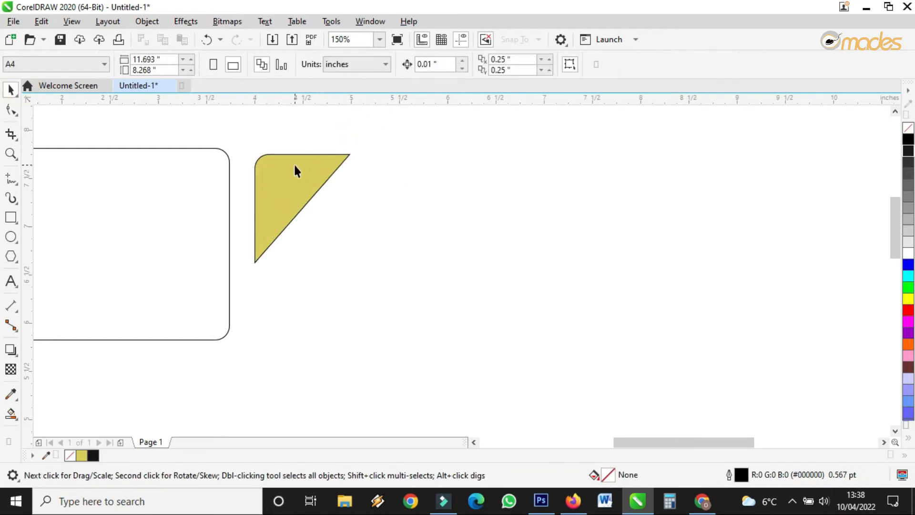
Step: Rotate the filled triangle to 225 degrees so its rounded corner points right, and move it against the rectangle's right edge
left_click_drag(296, 170, 306, 191)
left_click(306, 191)
left_click_drag(369, 168, 310, 285)
left_click_drag(350, 208, 269, 213)
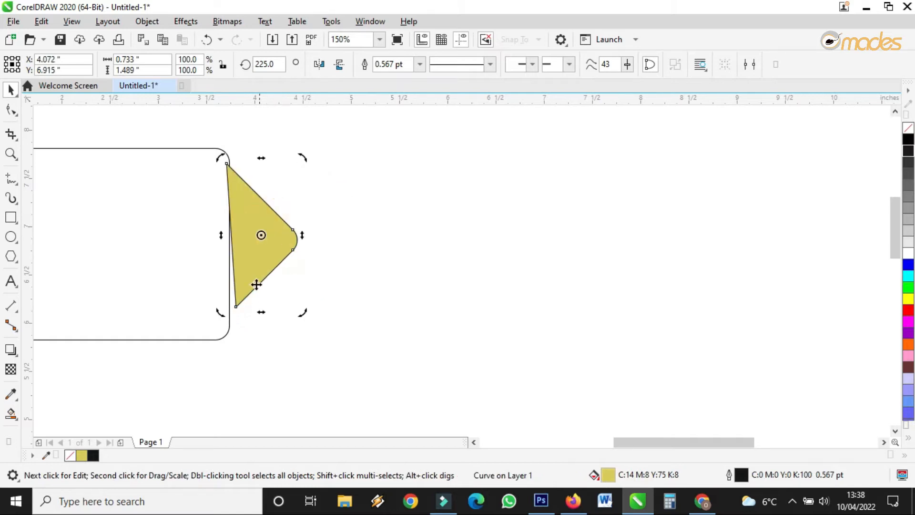
Step: Fine-tune the triangle's rotation to about 220.56 degrees and position it overlapping the middle of the rectangle's right edge
scroll(260, 287, "up", 2)
left_click_drag(343, 333, 336, 350)
scroll(362, 313, "down", 2)
left_click_drag(296, 188, 286, 188)
scroll(337, 211, "down", 5)
scroll(404, 237, "up", 5)
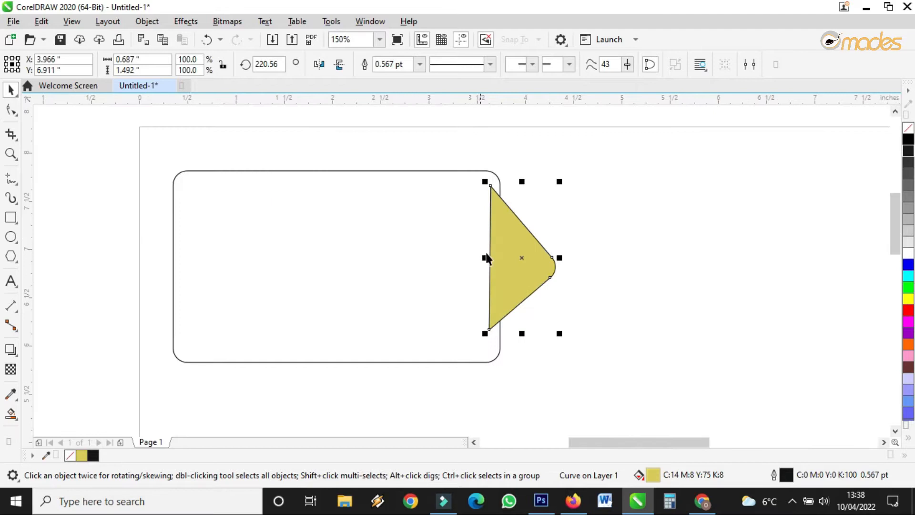
left_click_drag(495, 247, 492, 254)
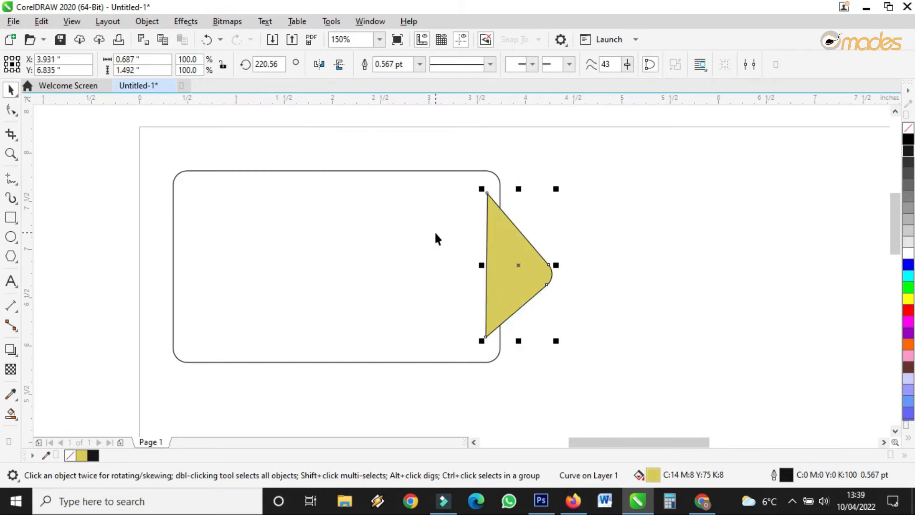
Step: Weld the rectangle and triangle into one arrow-shaped tag and fill it with red
left_click(380, 221, "shift")
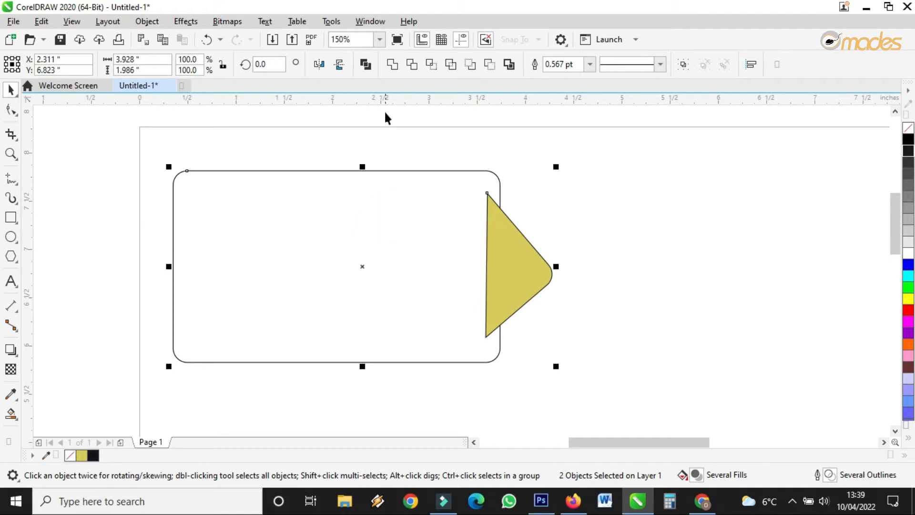
left_click(393, 64)
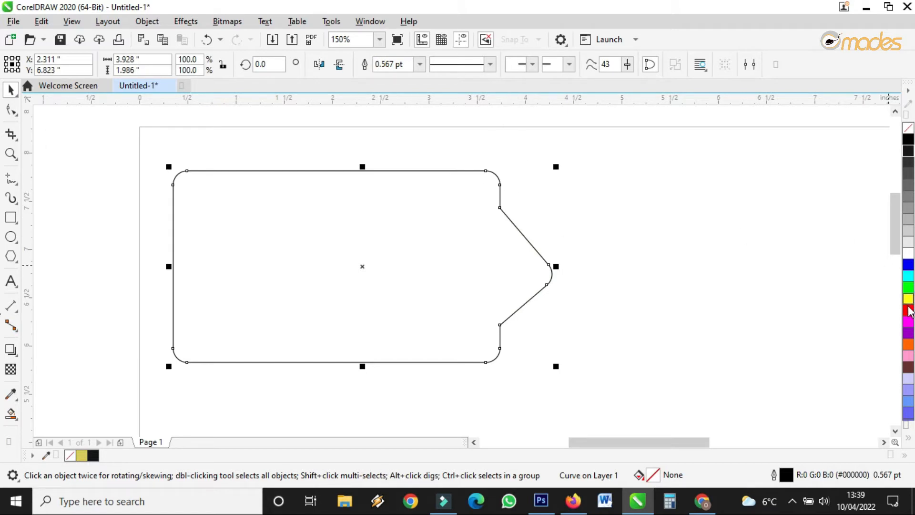
left_click(909, 313)
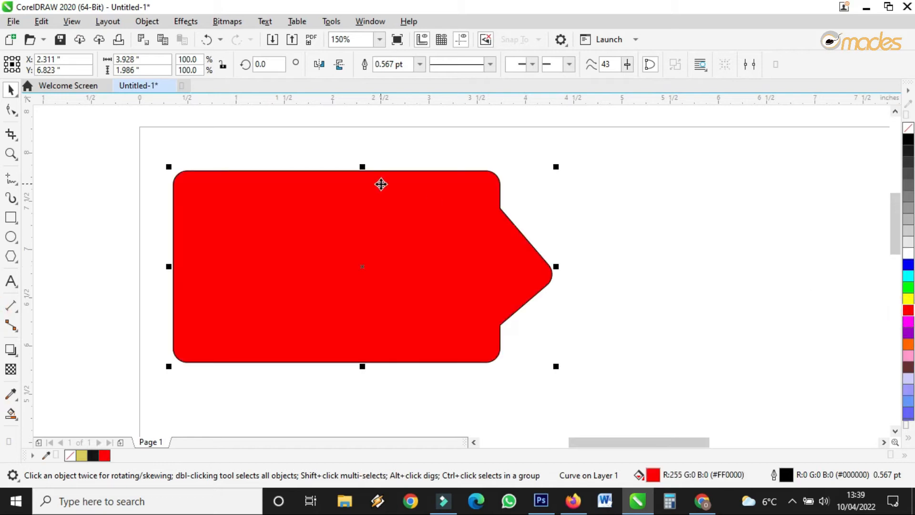
left_click(720, 270)
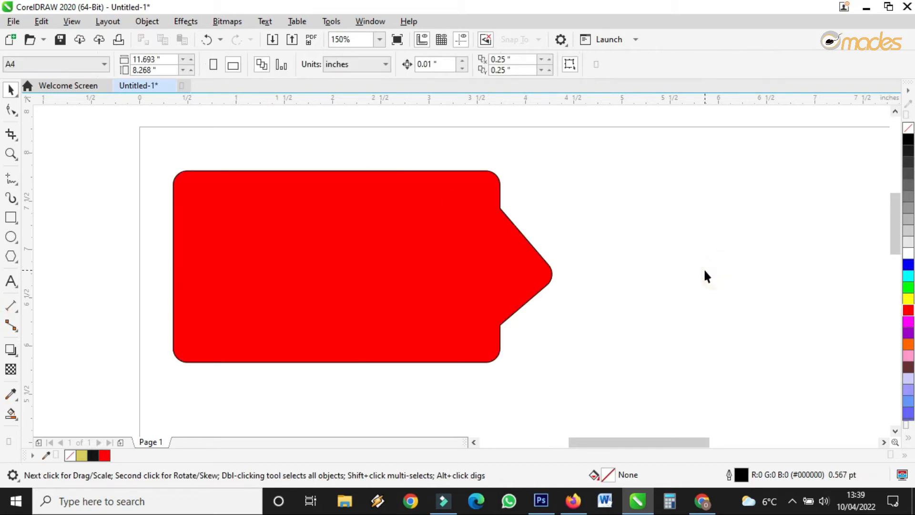
Step: Create a centred copy of the red tag shape scaled down to about 93.4% inside the original
left_click(492, 265)
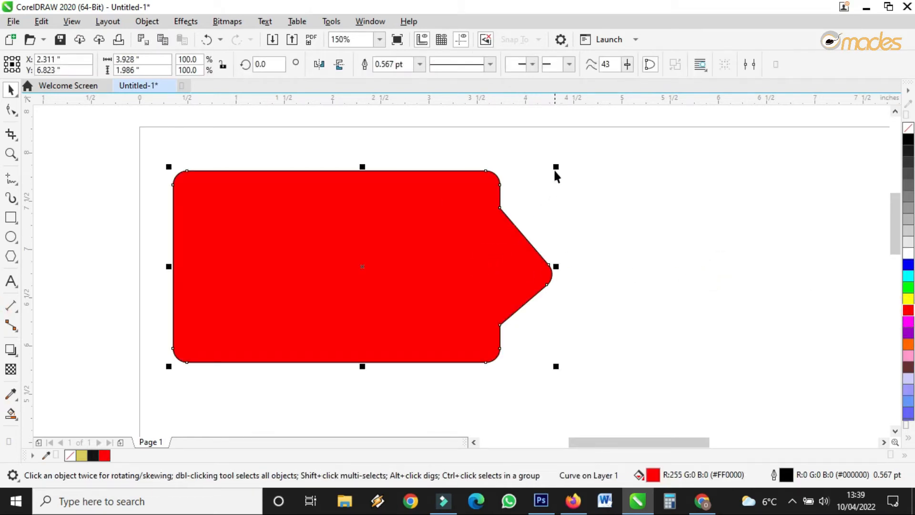
left_click_drag(556, 168, 556, 180)
scroll(487, 205, "up", 2)
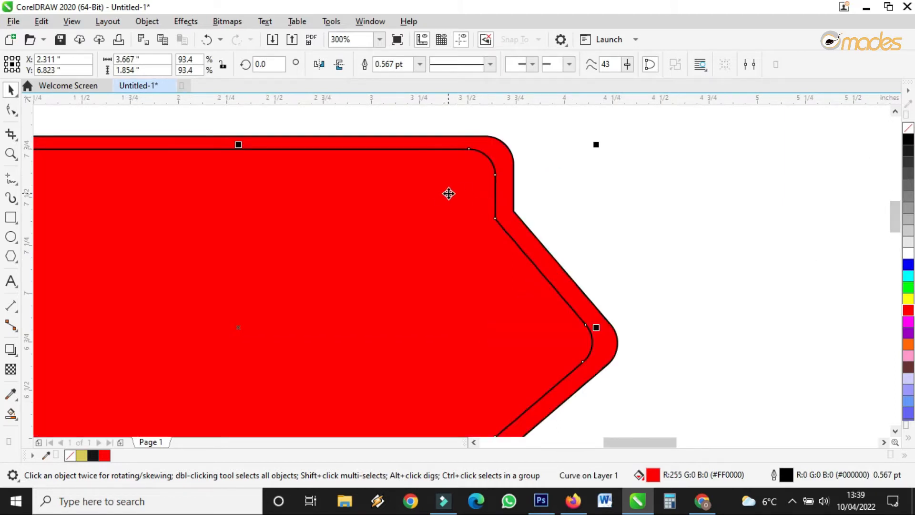
left_click_drag(398, 172, 573, 180)
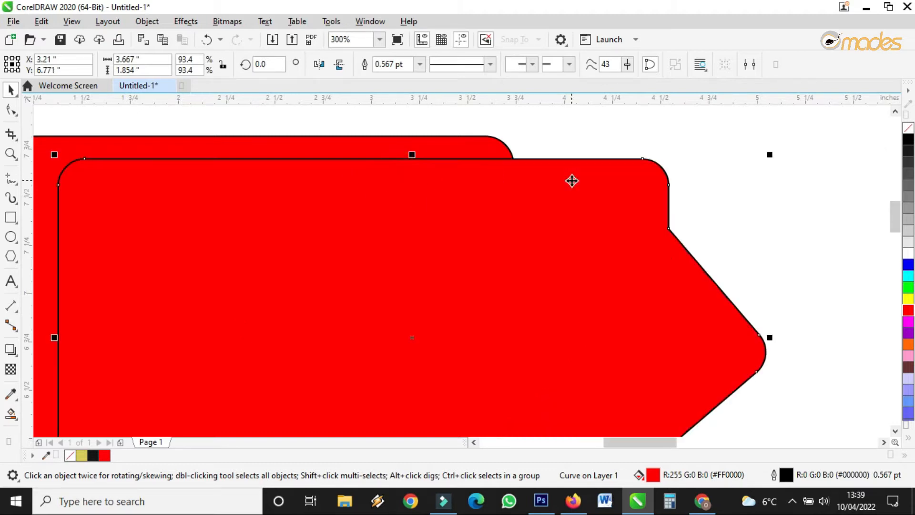
left_click(209, 39)
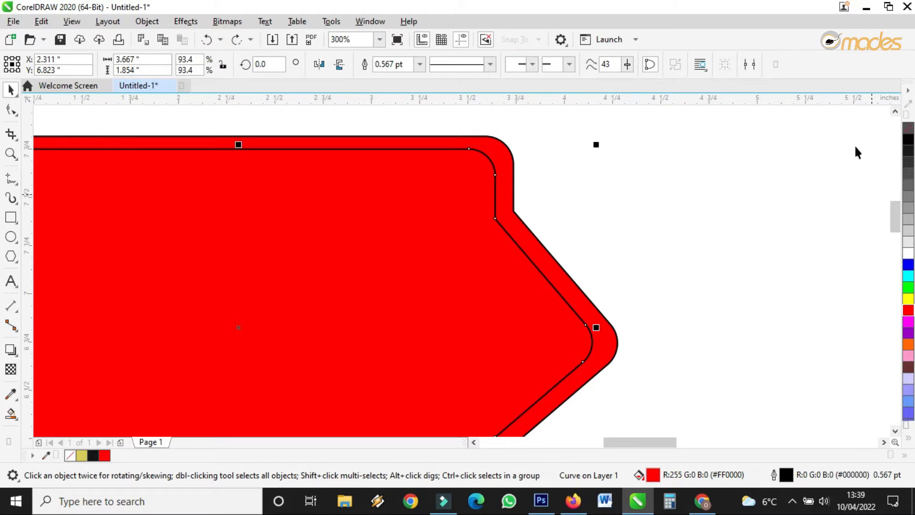
Step: Remove the fill from the smaller inner tag shape
left_click(908, 127)
scroll(454, 200, "down", 2)
scroll(390, 206, "up", 2)
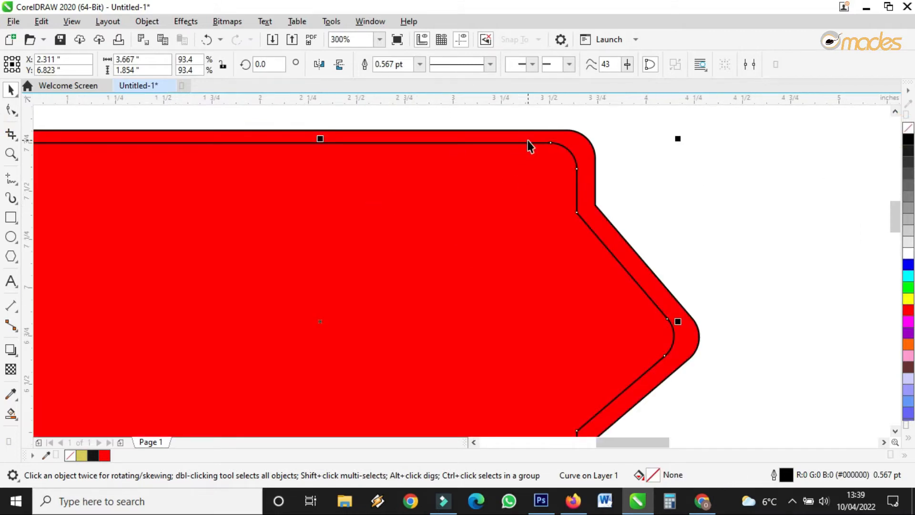
Step: Apply a dotted line style to the inner tag shape's outline
scroll(548, 143, "up", 2)
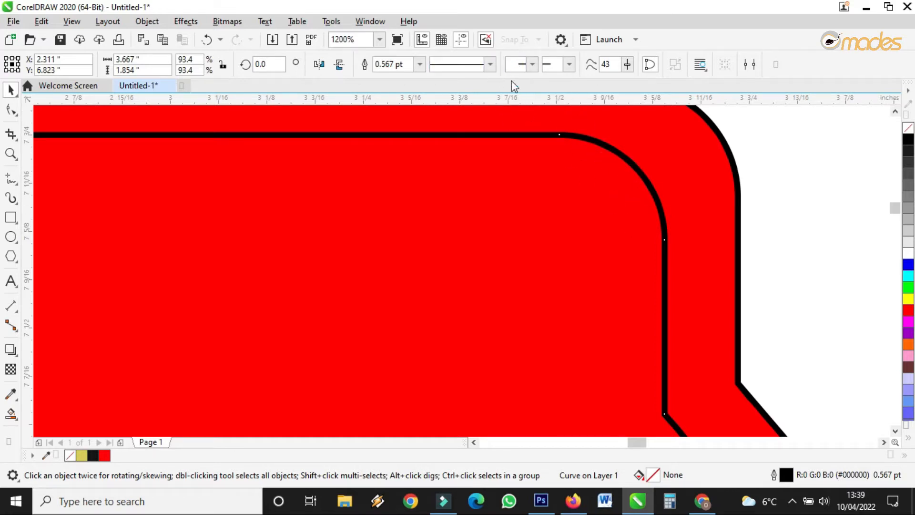
left_click(490, 63)
left_click(484, 114)
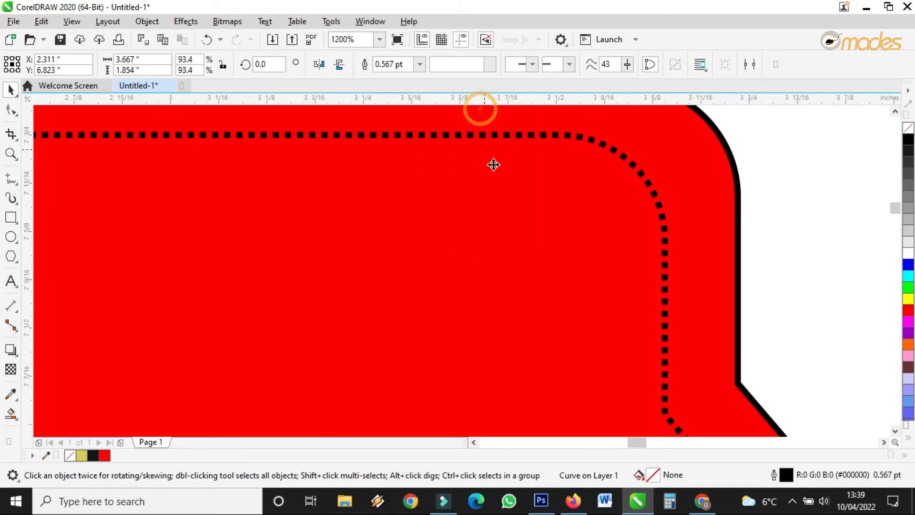
scroll(542, 221, "down", 3)
scroll(537, 225, "up", 2)
scroll(538, 225, "down", 2)
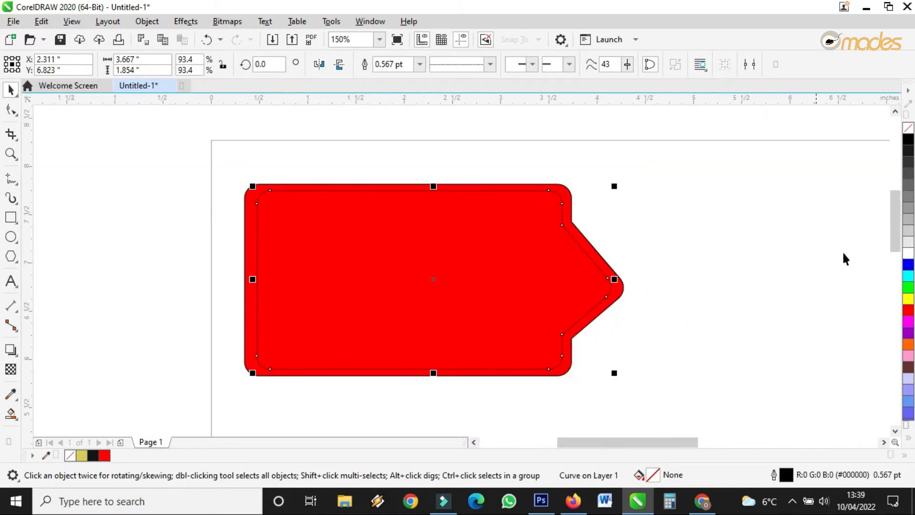
Step: Colour the inner dotted outline white and set its width to 1.0 pt
right_click(908, 252)
scroll(561, 217, "up", 2)
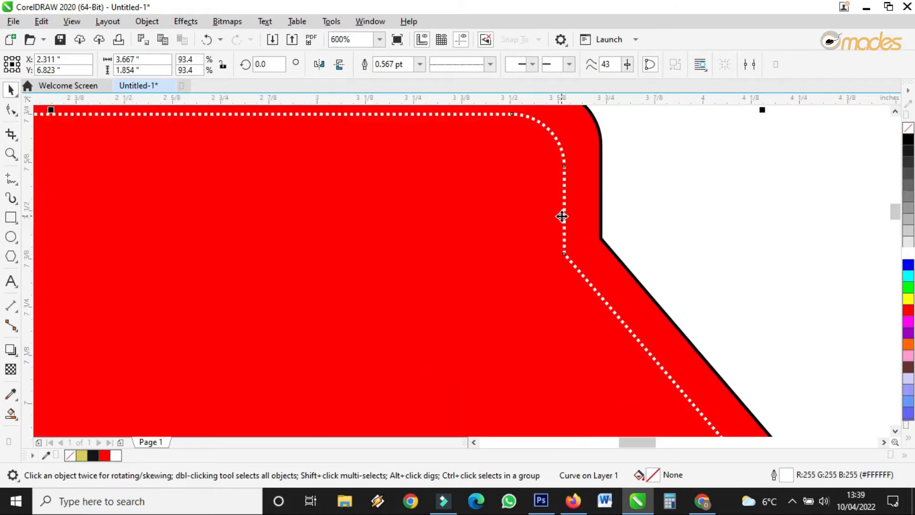
left_click(420, 64)
left_click(392, 117)
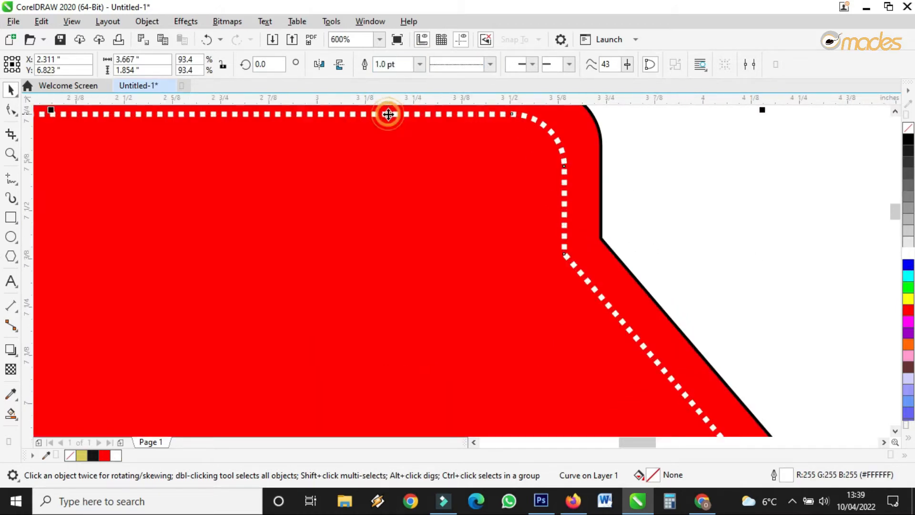
Step: Stretch the dotted outline slightly toward the tag's left edge, to a width of about 3.68 inches
scroll(490, 184, "down", 3)
scroll(426, 211, "up", 2)
scroll(217, 235, "down", 2)
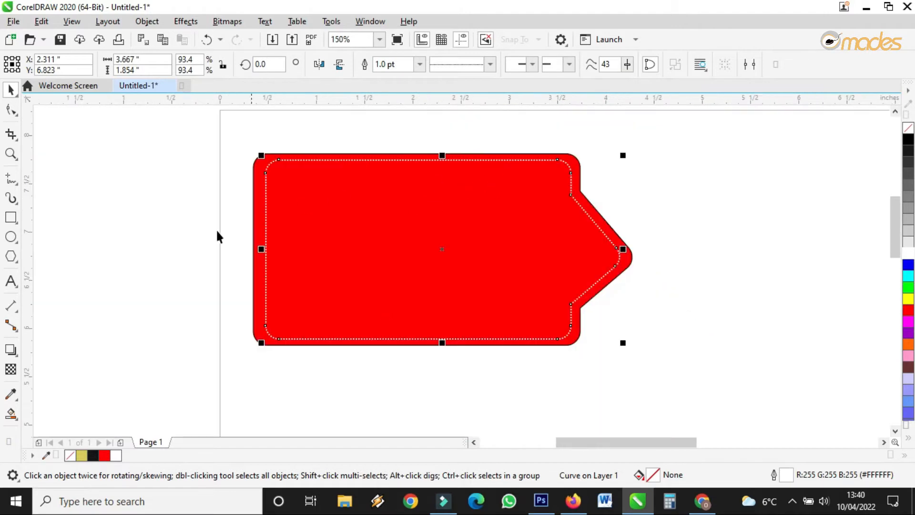
scroll(261, 250, "up", 2)
left_click_drag(243, 236, 239, 239)
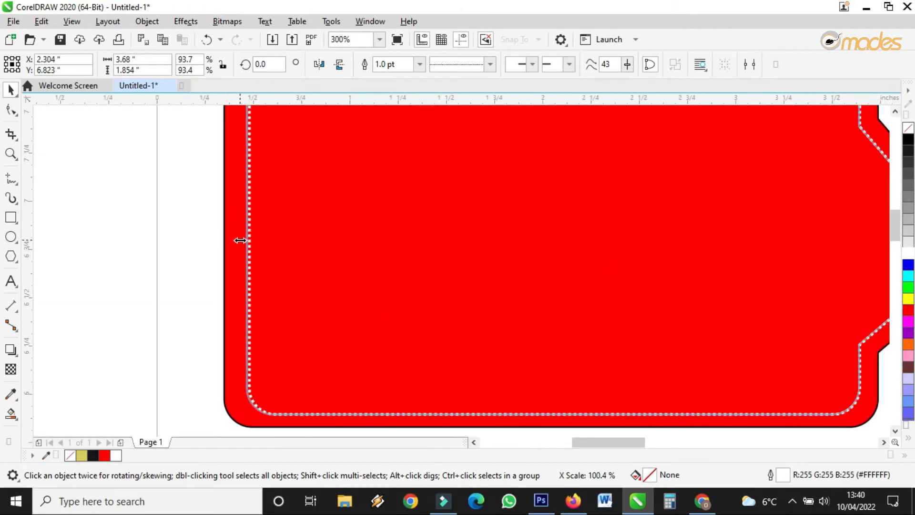
scroll(242, 221, "up", 3)
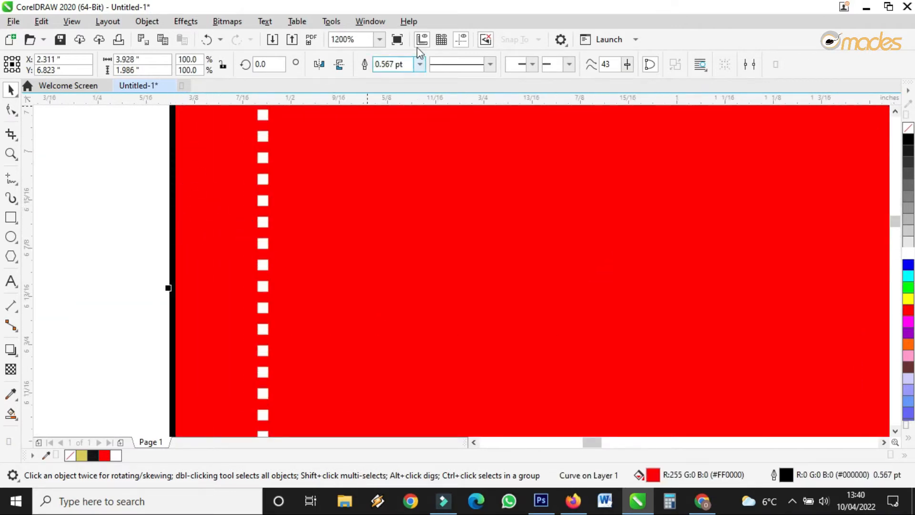
Step: Remove the outline from the red outer tag shape
left_click(419, 63)
left_click(386, 77)
scroll(156, 222, "down", 2)
scroll(155, 222, "down", 4)
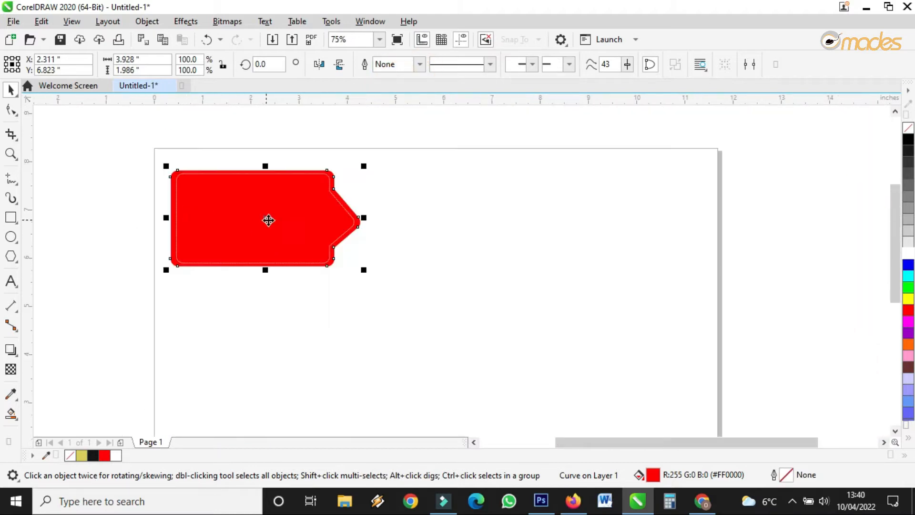
scroll(358, 224, "up", 4)
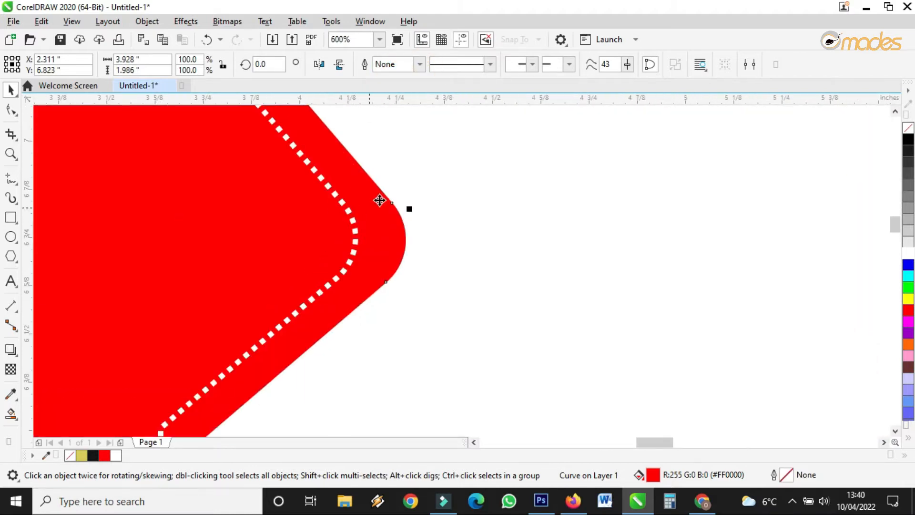
scroll(358, 224, "down", 2)
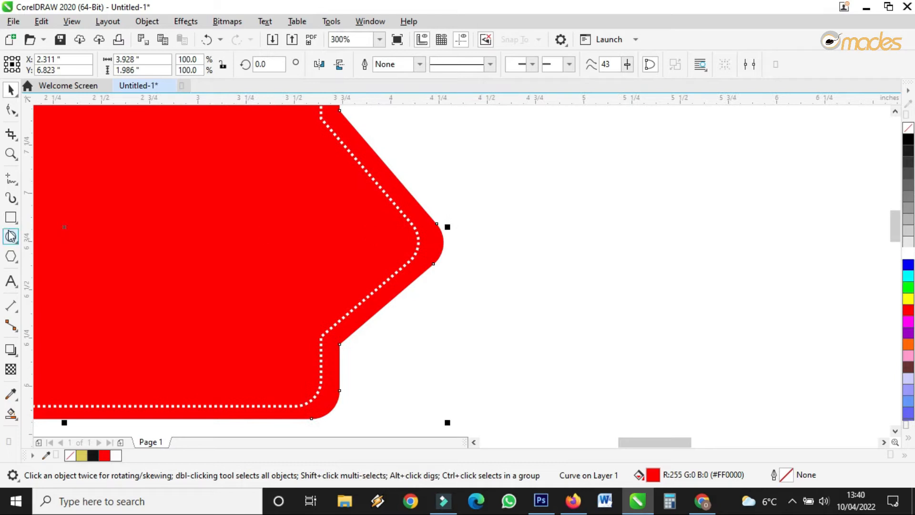
Step: Draw a circular hole about 0.17 inches in diameter inside the dotted line near the tag's pointed tip
left_click(11, 237)
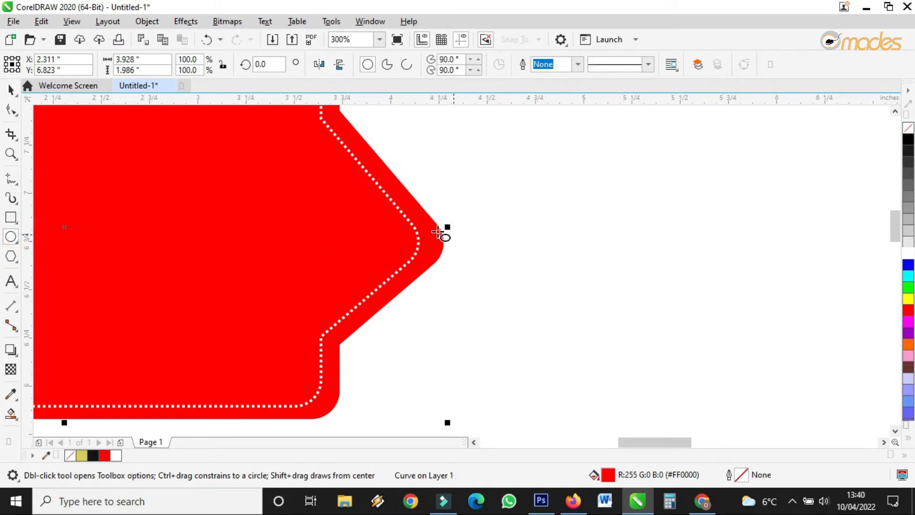
mouse_move(495, 202)
left_mouse_down()
mouse_move(530, 236)
mouse_move(511, 215)
mouse_move(388, 241)
mouse_move(394, 247)
left_mouse_up()
left_click(11, 90)
scroll(394, 246, "up", 4)
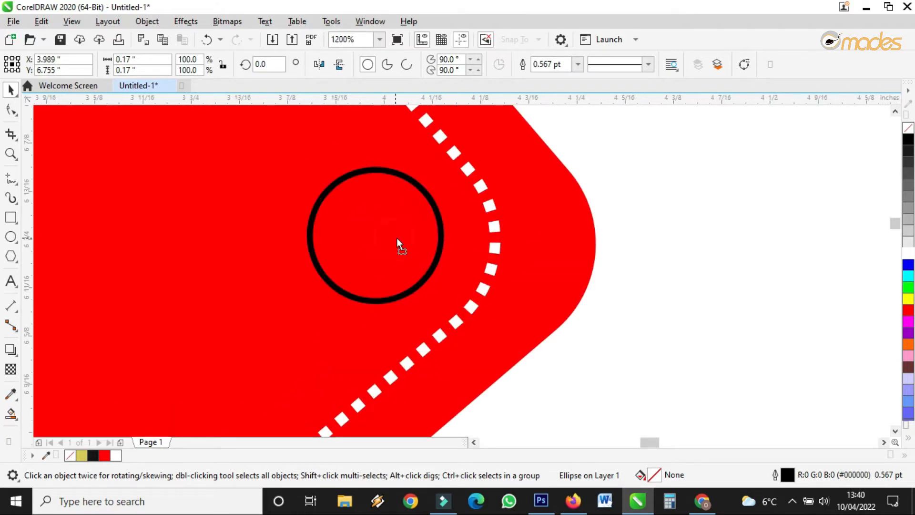
scroll(400, 235, "down", 2)
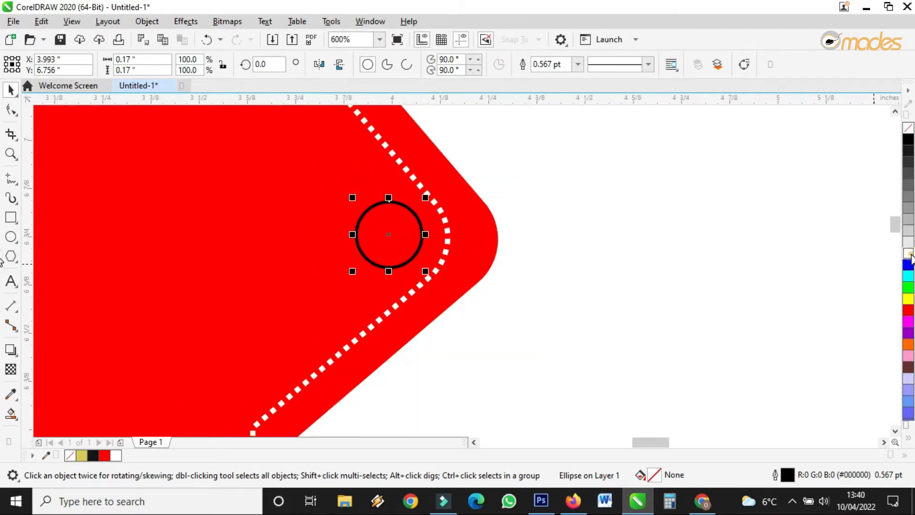
Step: Fill the hole circle with white and remove its outline
left_click(909, 252)
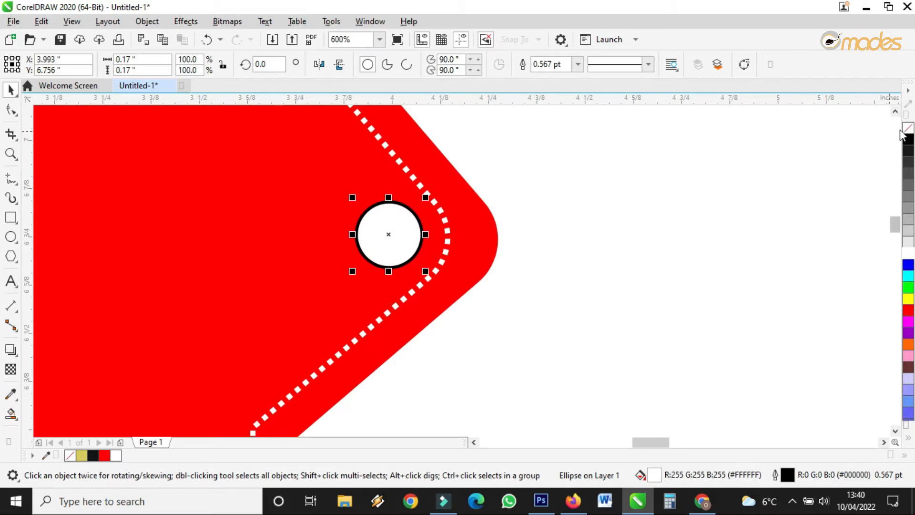
scroll(414, 190, "up", 4)
left_click(578, 64)
left_click(548, 76)
scroll(391, 245, "down", 10)
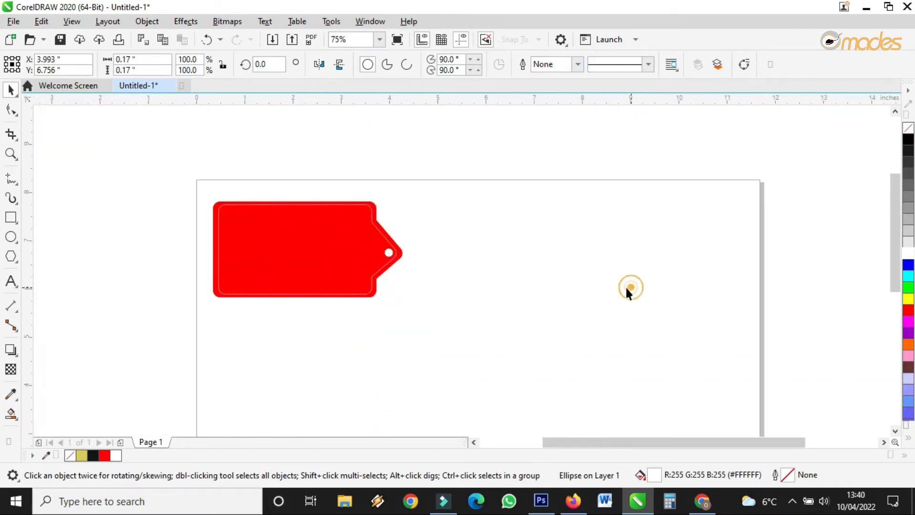
left_click(625, 285)
Step: Add a drop shadow to the white hole circle, running from its upper edge down to its lower edge
scroll(386, 250, "up", 6)
left_click(420, 251)
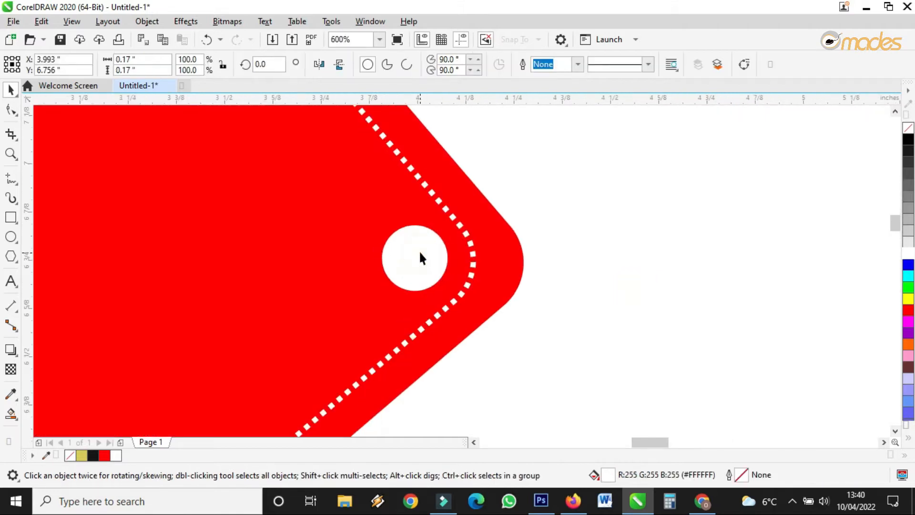
left_click(419, 251)
scroll(425, 266, "up", 3)
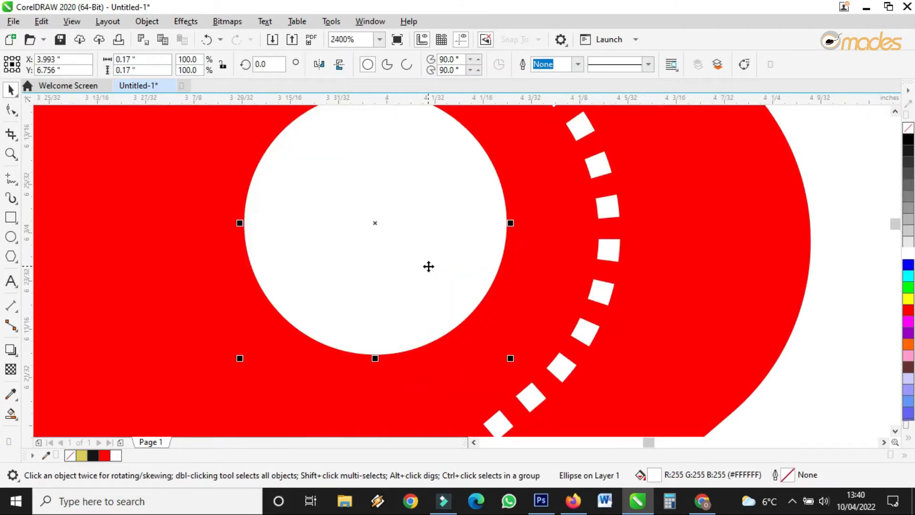
scroll(426, 265, "down", 1)
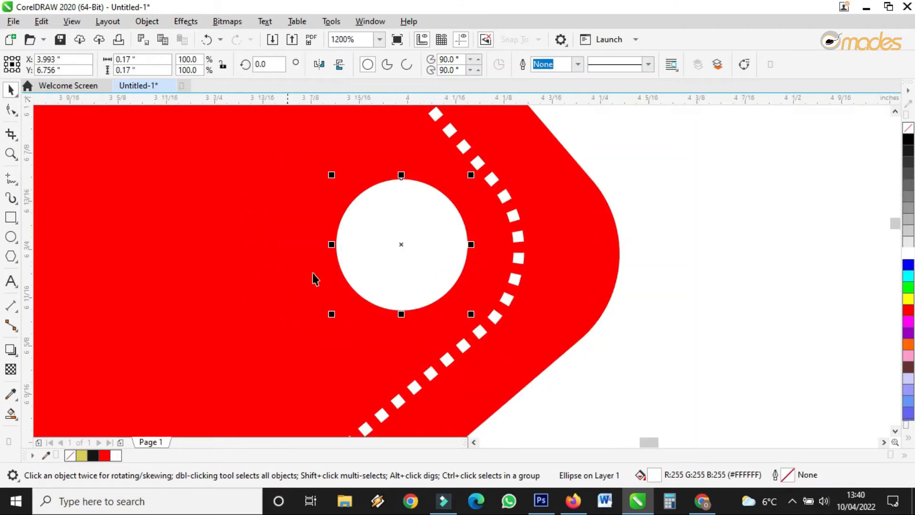
left_click(15, 356)
left_click(52, 351)
left_click_drag(402, 179, 403, 314)
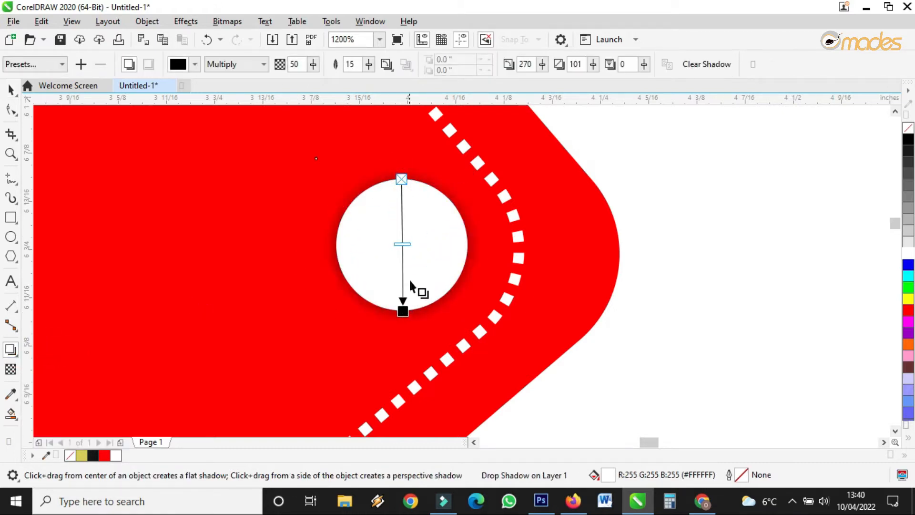
scroll(415, 292, "down", 2)
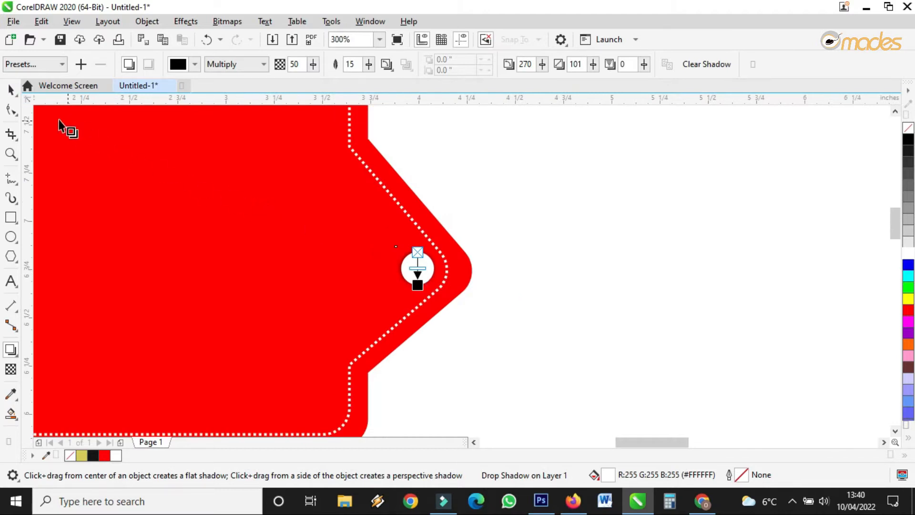
left_click(11, 97)
scroll(603, 338, "down", 2)
left_click(611, 325)
scroll(545, 349, "up", 1)
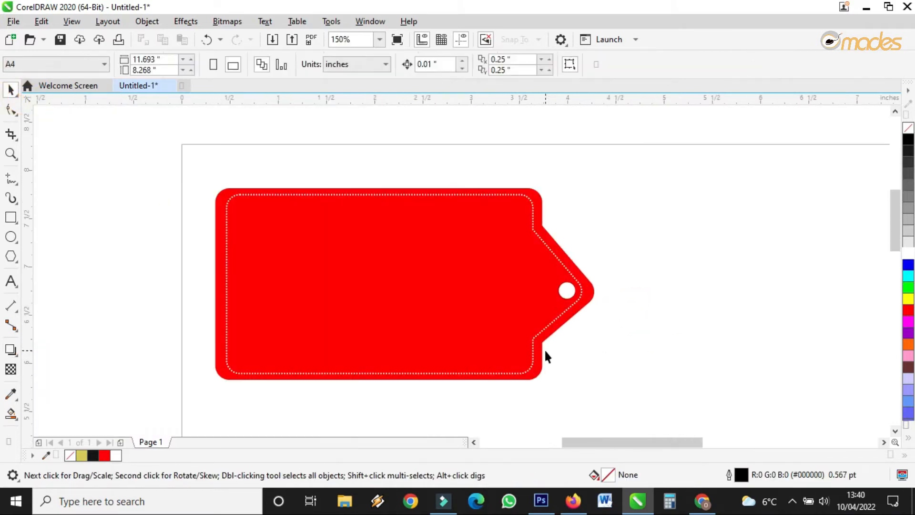
scroll(544, 347, "up", 1)
scroll(565, 319, "down", 1)
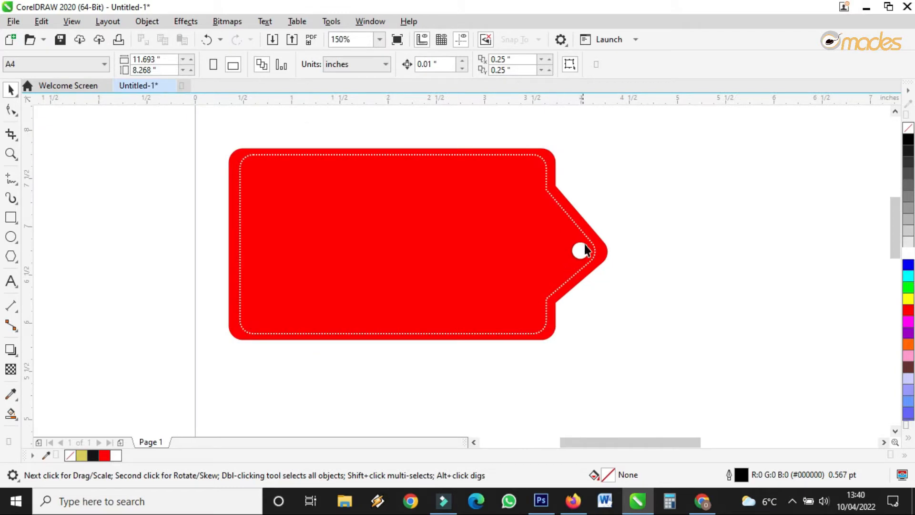
left_click_drag(693, 139, 179, 359)
left_click(331, 372)
Step: Add the artistic text "30" just below the tag and enlarge it to about 114 pt
left_click(11, 282)
left_click(349, 373)
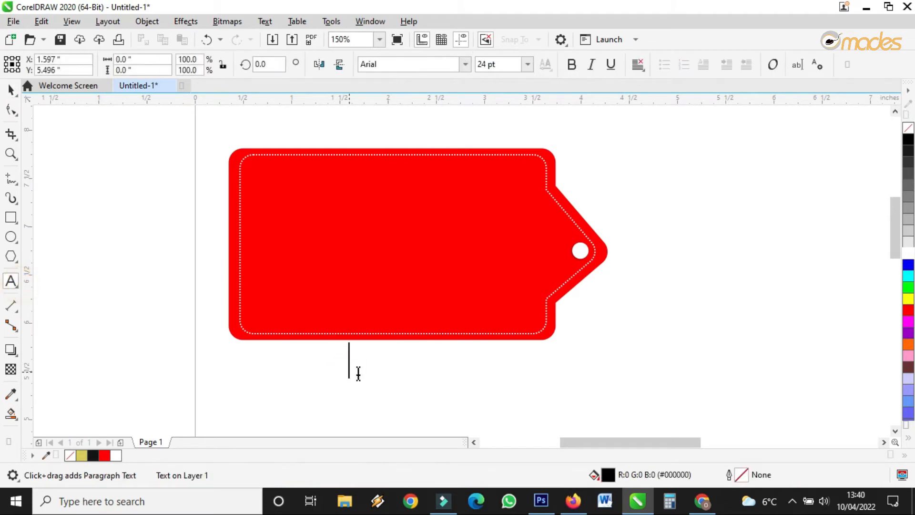
type("30")
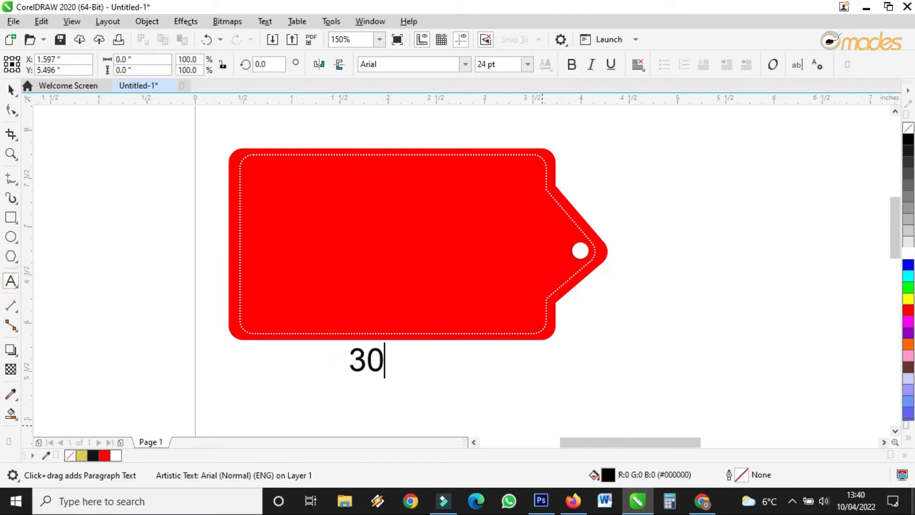
left_click(11, 89)
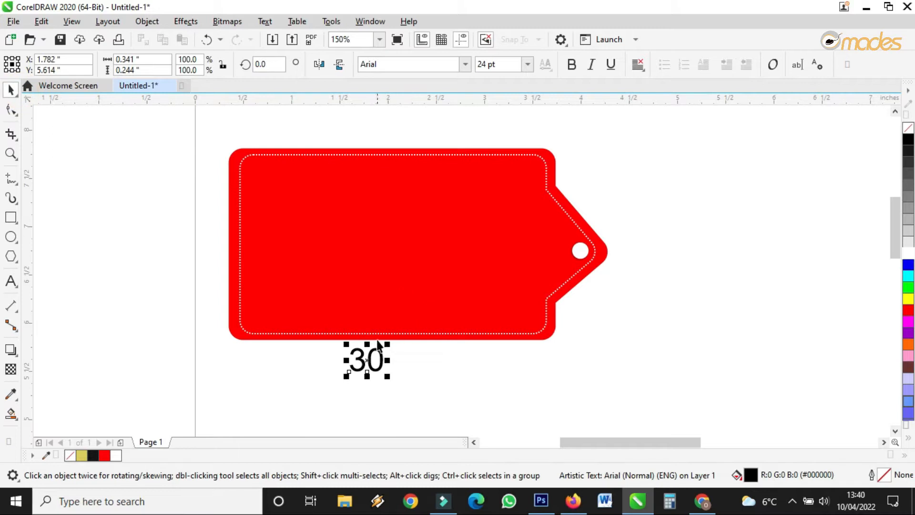
left_click_drag(388, 342, 510, 253)
Step: Set the "30" text's font to Bahnschrift and move the text onto the red tag
left_click(466, 64)
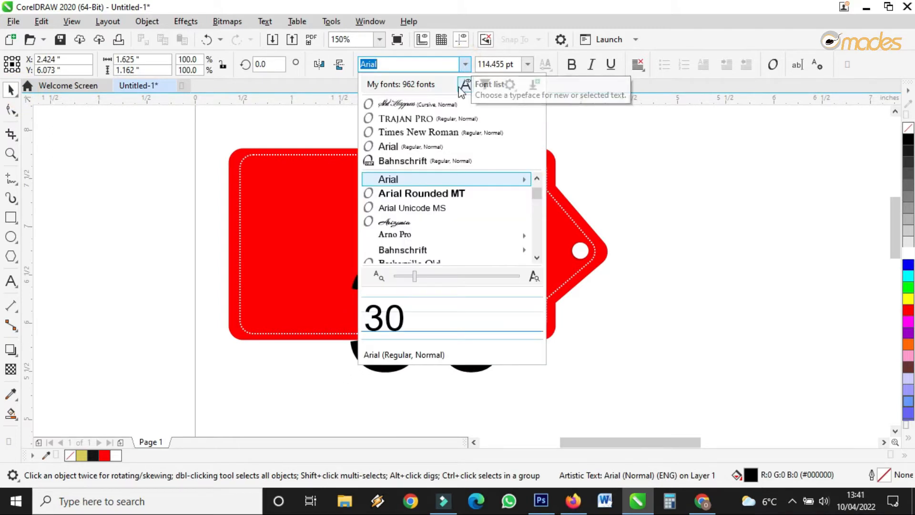
left_click(412, 162)
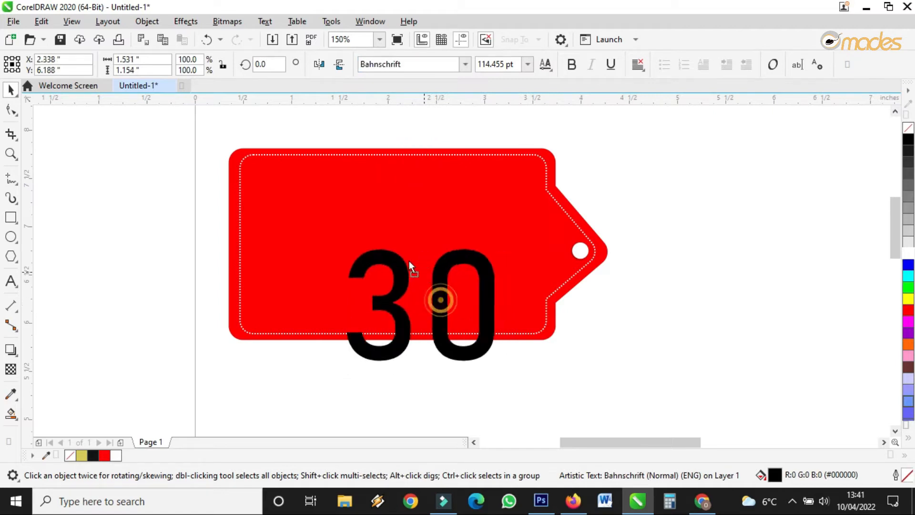
left_click_drag(439, 300, 375, 236)
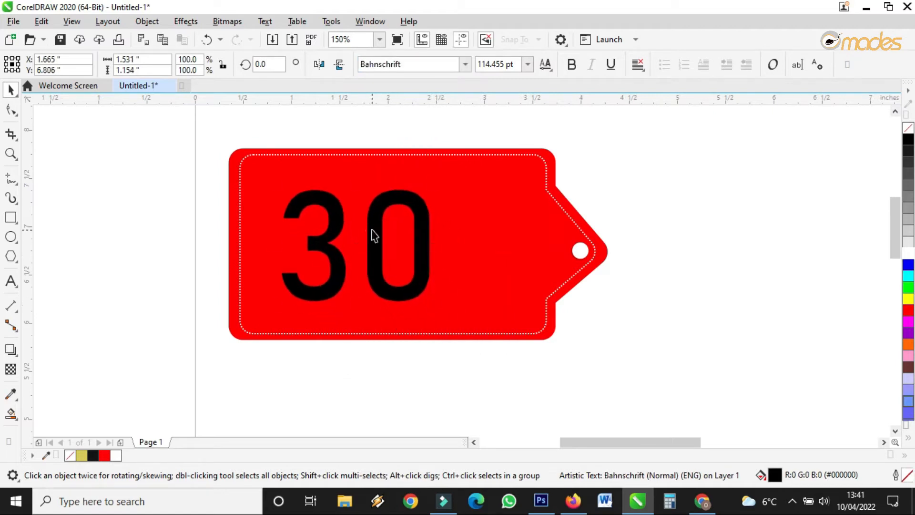
Step: Tighten the character spacing of the "30" text
left_click(7, 111)
scroll(352, 271, "up", 1)
left_click_drag(507, 337, 479, 339)
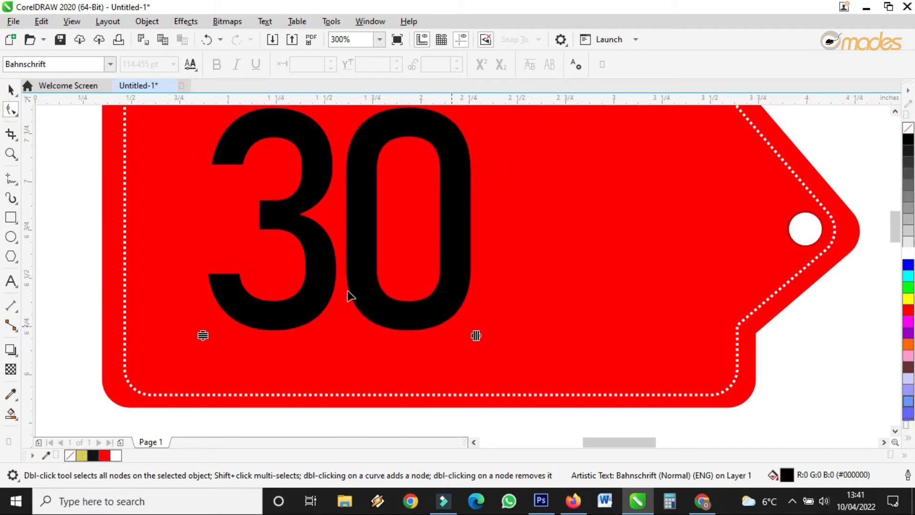
Step: Enlarge the "30" text to about 148 pt and centre it vertically within the tag's dotted outline
key("space")
scroll(271, 319, "down", 3)
left_click_drag(325, 262, 346, 246)
scroll(315, 306, "up", 1)
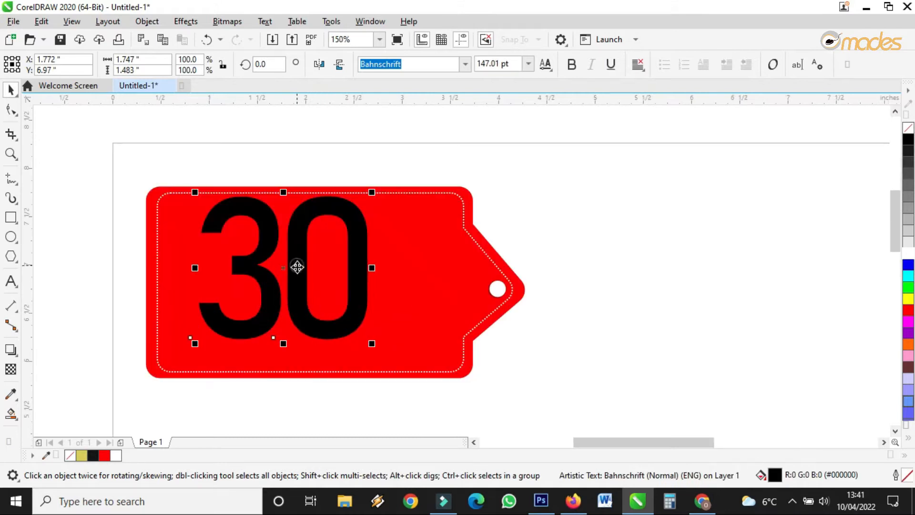
left_click_drag(297, 267, 290, 279)
Step: Duplicate the "30" text to its right and replace the copy's text with "%"
left_click_drag(365, 203, 635, 215)
right_click(635, 216)
double_click(581, 217)
double_click(581, 218)
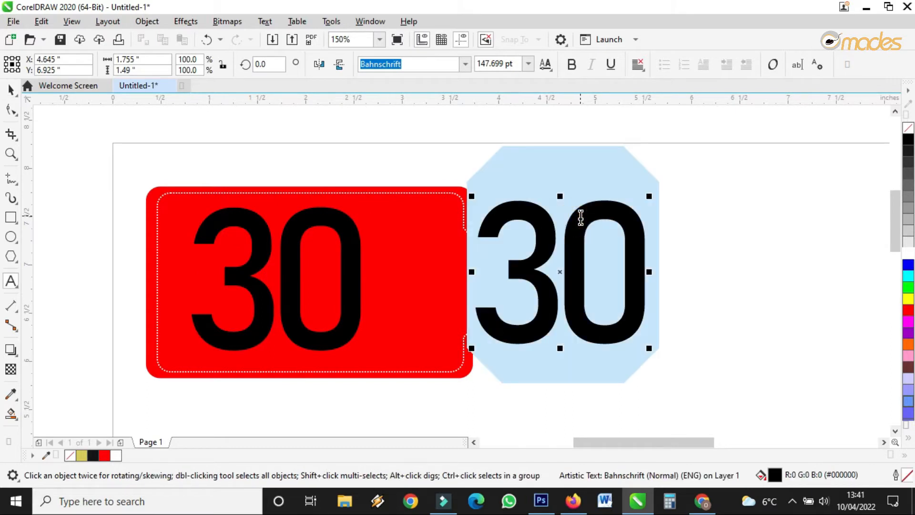
type("%")
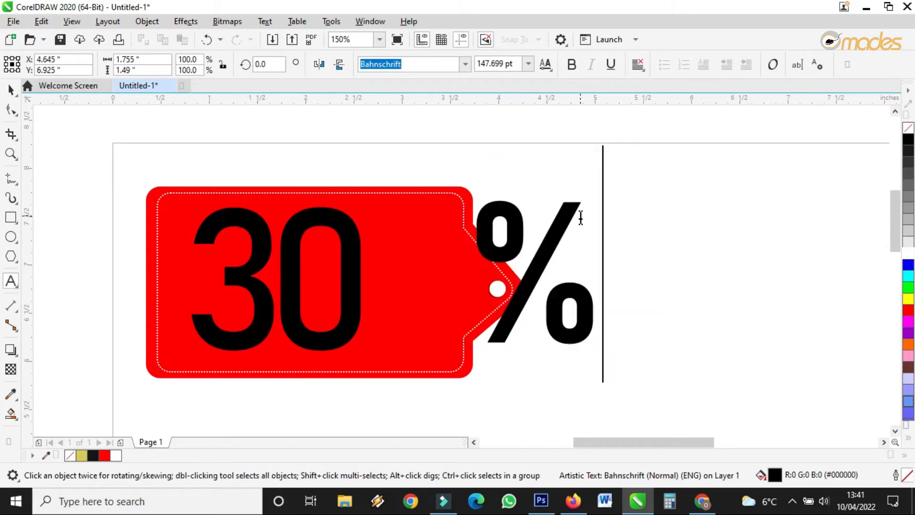
left_click(11, 90)
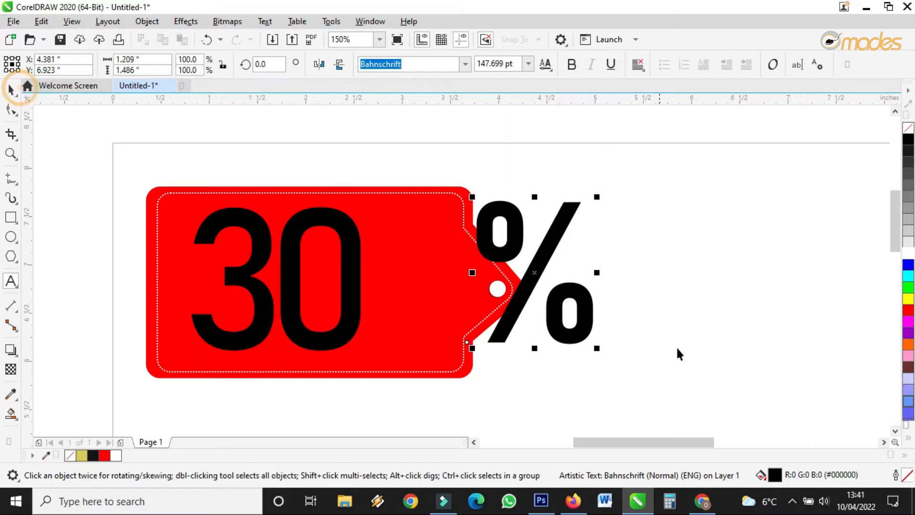
Step: Shrink the "%" sign to about half its size and place it on the tag beside the "30"
left_click_drag(600, 351, 541, 277)
left_click_drag(509, 236, 401, 280)
Step: Fill both the "30" and the "%" text with white
left_click(345, 229, "shift")
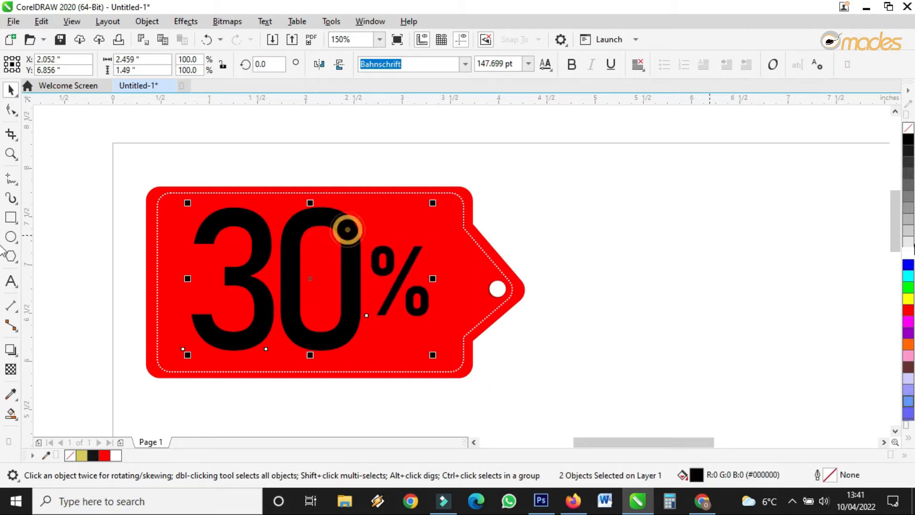
left_click(908, 251)
left_click(600, 247)
Step: Group all the tag's objects, including its text, dotted outline and hole
left_click_drag(639, 166, 38, 420)
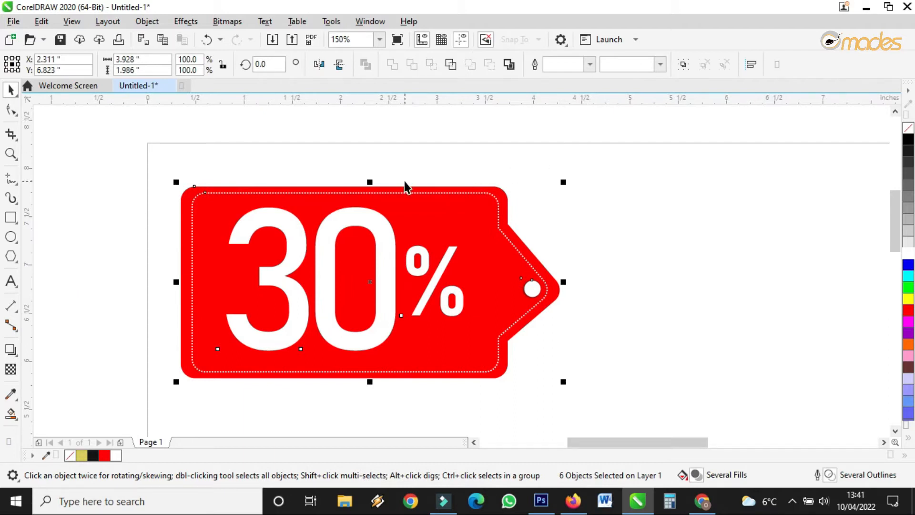
scroll(342, 182, "down", 1)
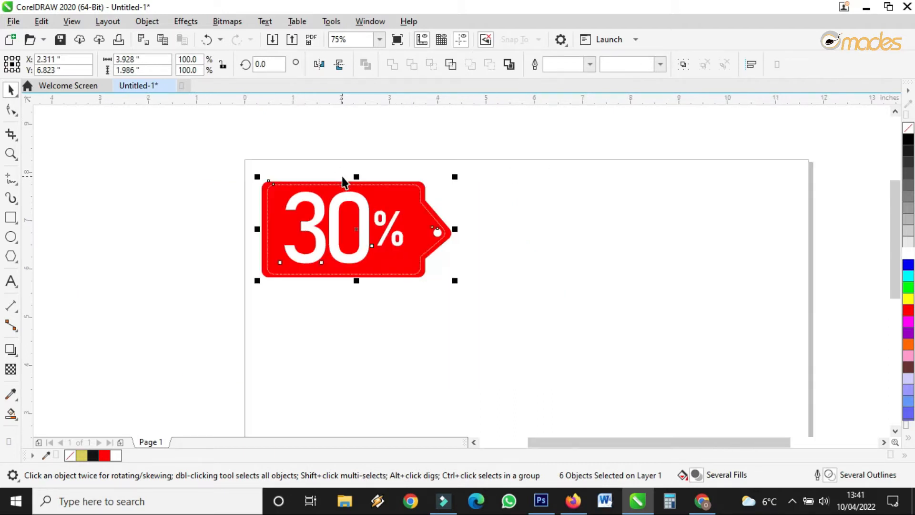
left_click(683, 64)
Step: Duplicate the grouped tag below the original and rotate the copy by about 23.8 degrees, pointing upward
left_click_drag(358, 224, 364, 328)
left_click(373, 330)
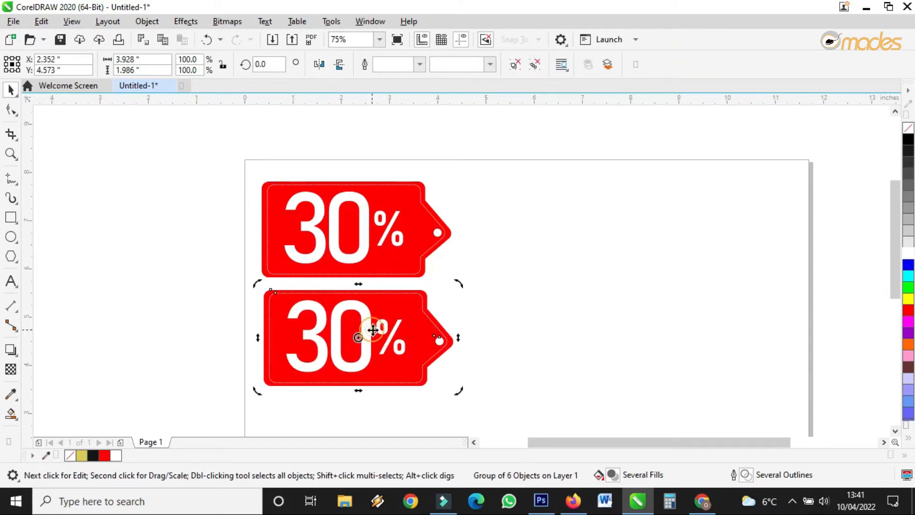
left_click_drag(459, 283, 446, 222)
left_click_drag(416, 302, 424, 315)
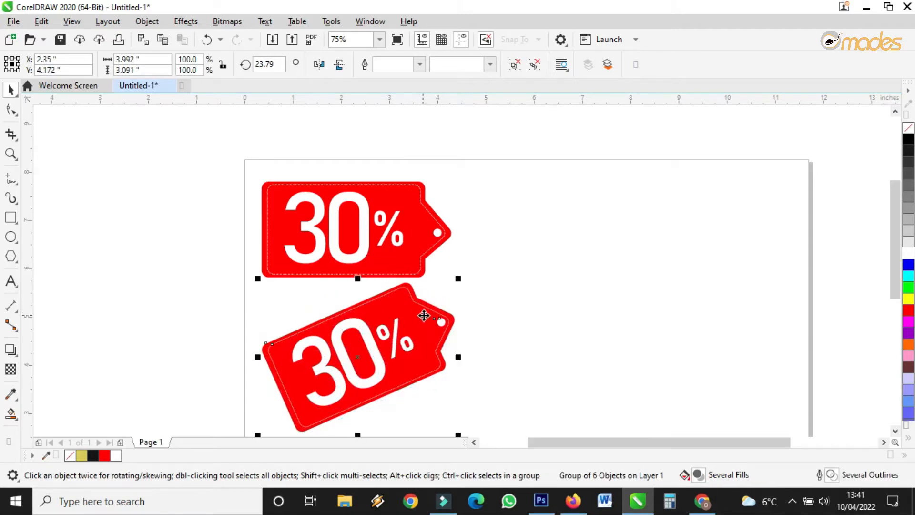
Step: Ungroup the rotated tag copy and fill its outer shape with dark brown after trying purple
scroll(327, 387, "up", 2)
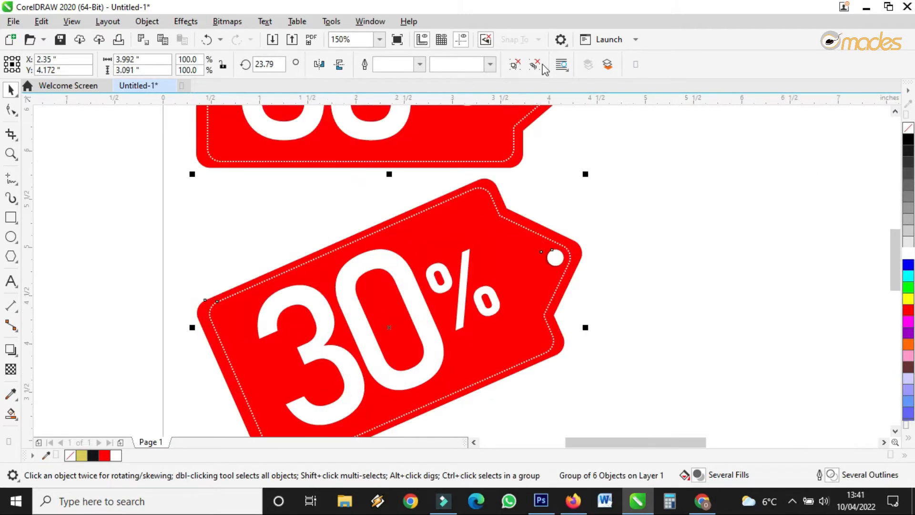
left_click(515, 69)
left_click(639, 212)
left_click(558, 237)
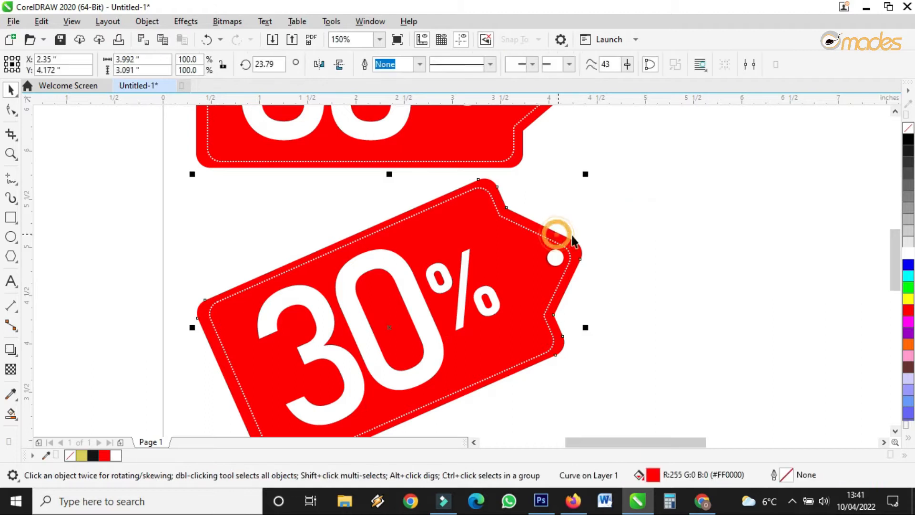
left_click(908, 334)
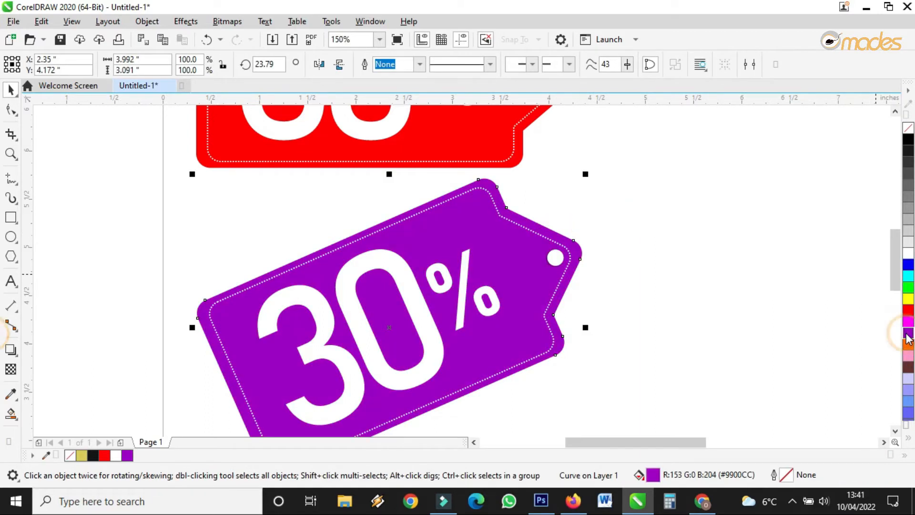
left_click(909, 368)
left_click(649, 276)
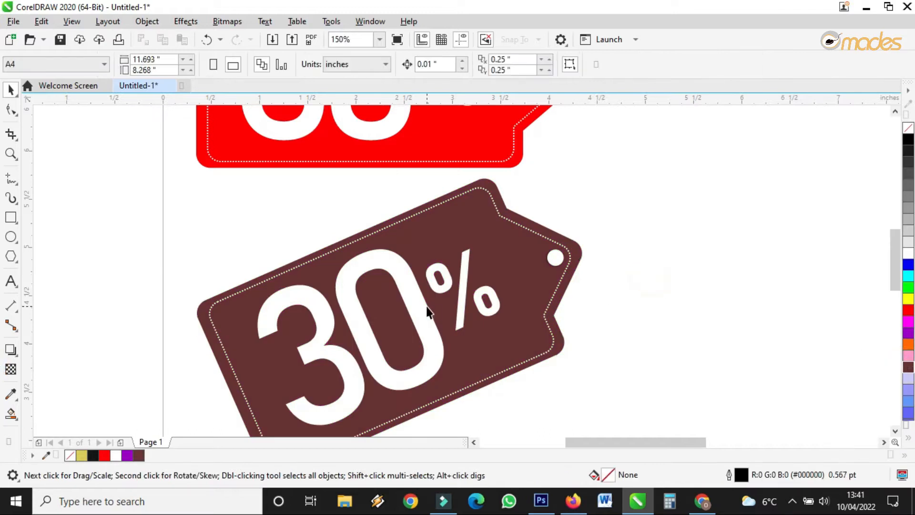
Step: Replace the 3 with 7 in the rotated brown tag's number so it reads 70, and nudge the number slightly right
double_click(327, 315)
left_click_drag(327, 314, 273, 319)
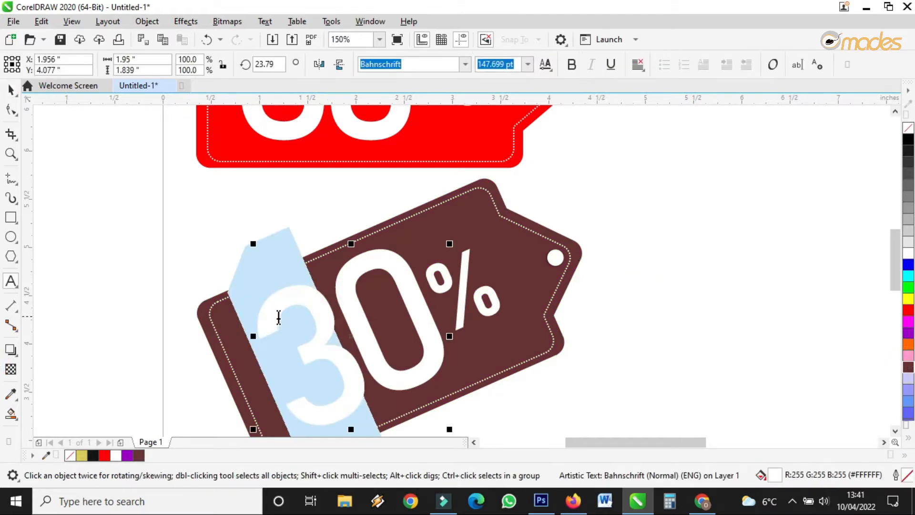
type("7")
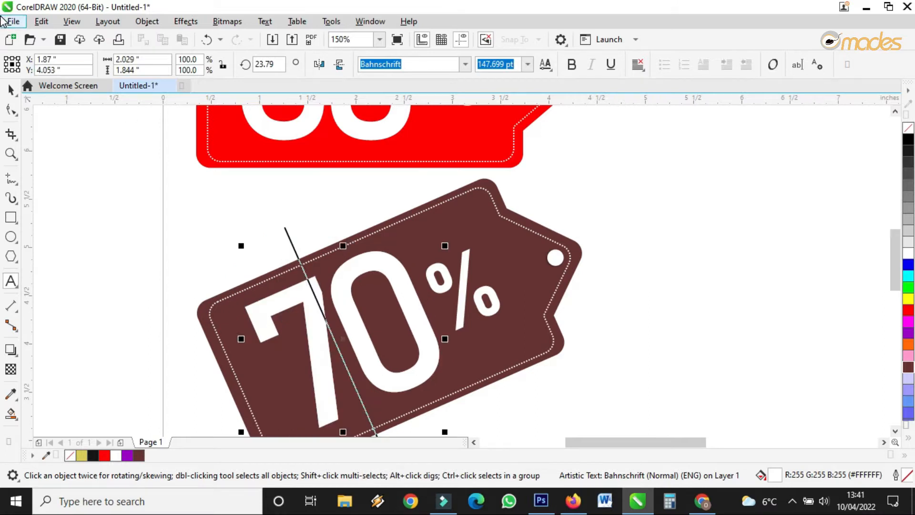
left_click(13, 90)
left_click_drag(353, 317, 357, 318)
Step: Select all six objects of the brown 70% tag and move them up so the tag overlaps the red tag's lower edge
scroll(429, 301, "down", 2)
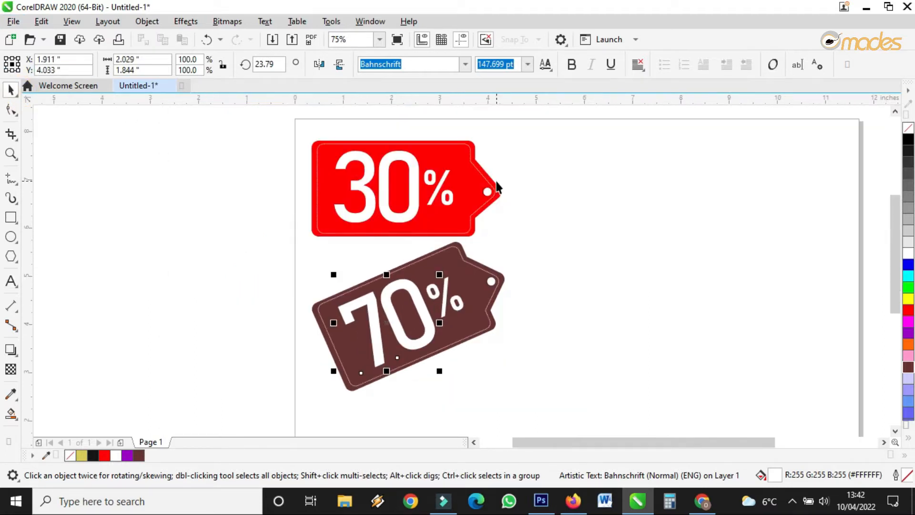
left_click_drag(568, 227, 305, 397)
scroll(438, 328, "up", 2)
left_click_drag(464, 304, 470, 240)
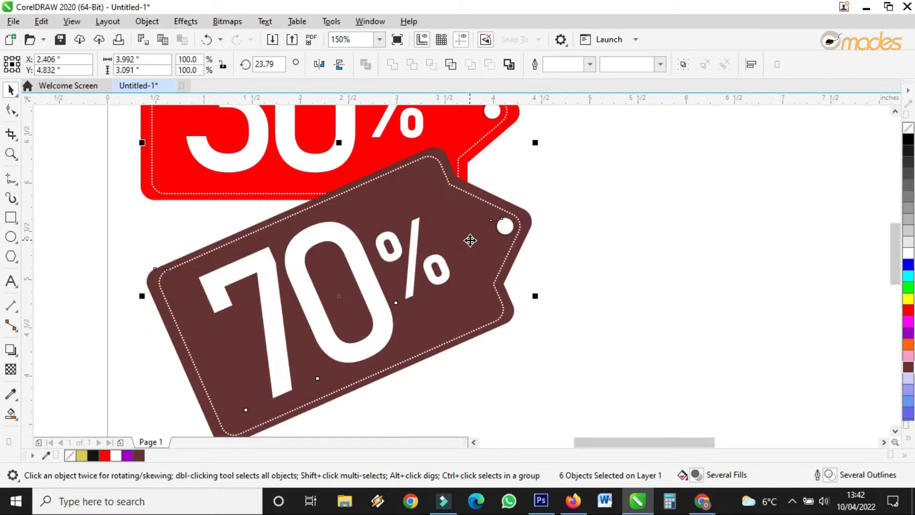
scroll(474, 236, "down", 2)
scroll(472, 212, "up", 2)
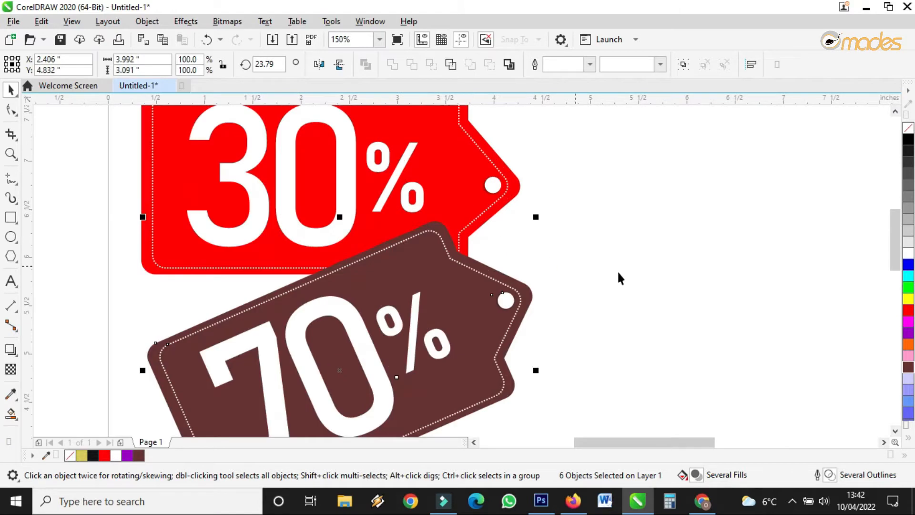
Step: Draw a thin rectangle about 1.49 by 0.17 inches beside the red tag's tip and fully round its ends
scroll(446, 181, "up", 2)
left_click(10, 217)
scroll(499, 194, "down", 2)
left_click_drag(543, 201, 687, 219)
scroll(684, 217, "up", 2)
left_click(11, 110)
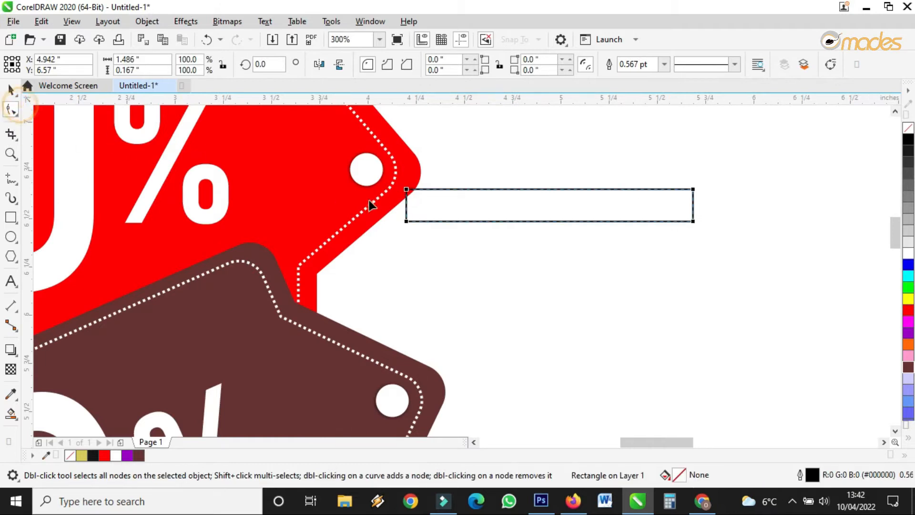
left_click_drag(407, 190, 426, 196)
left_click(10, 89)
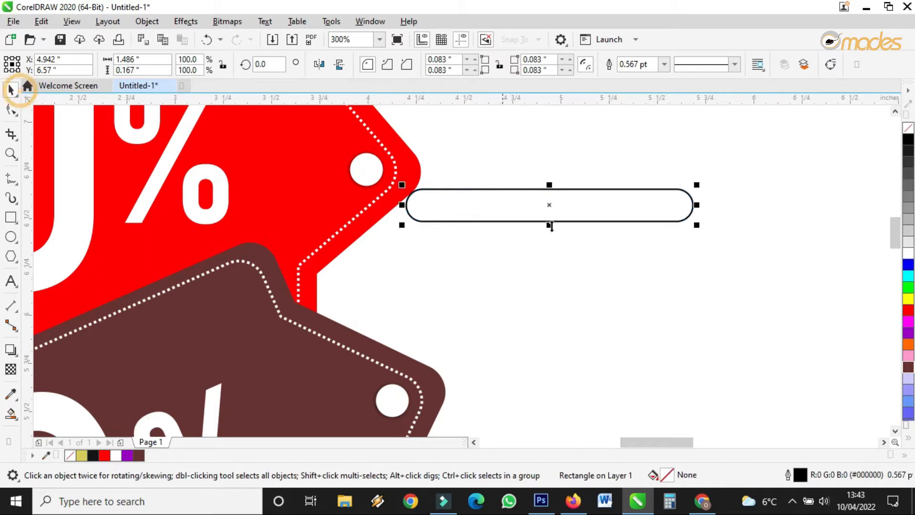
Step: Thin and shorten the rounded bar, tilt it to about 347.1 degrees, and place one end in the red tag's hole
left_click_drag(551, 225, 548, 216)
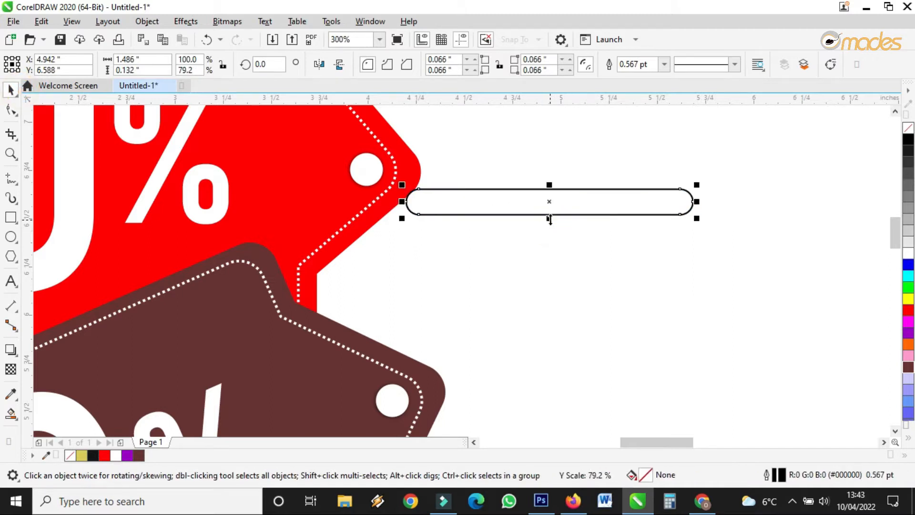
left_click_drag(695, 203, 658, 233)
left_click_drag(572, 201, 538, 211)
key("ctrl+z")
key("ctrl+z")
left_click_drag(671, 198, 607, 216)
left_click(590, 180)
Step: Duplicate the tilted bar below the original and mirror the copy vertically
left_click_drag(523, 184, 492, 286)
left_click(516, 203)
left_click(338, 67)
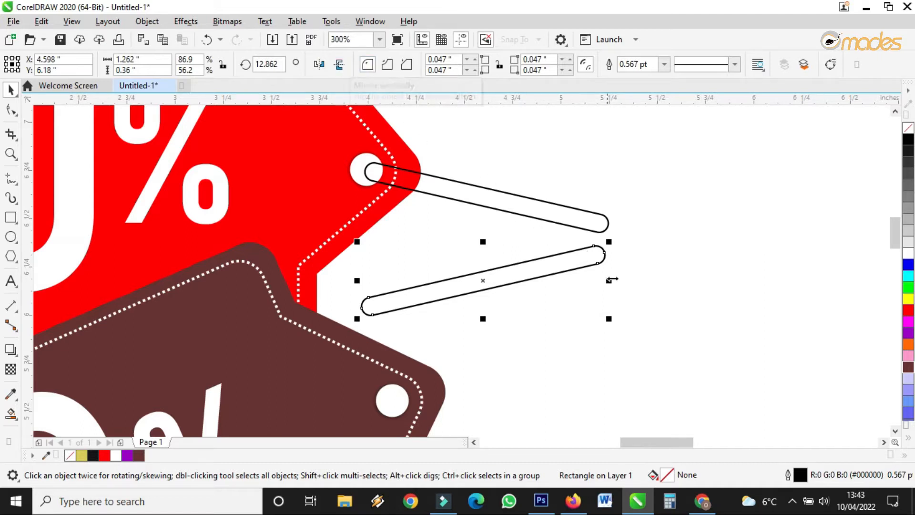
Step: Rotate the lower bar to about 34 degrees and move its upper end onto the first bar's outer end
left_click(592, 249)
left_click_drag(609, 238, 592, 191)
left_click_drag(554, 235, 571, 244)
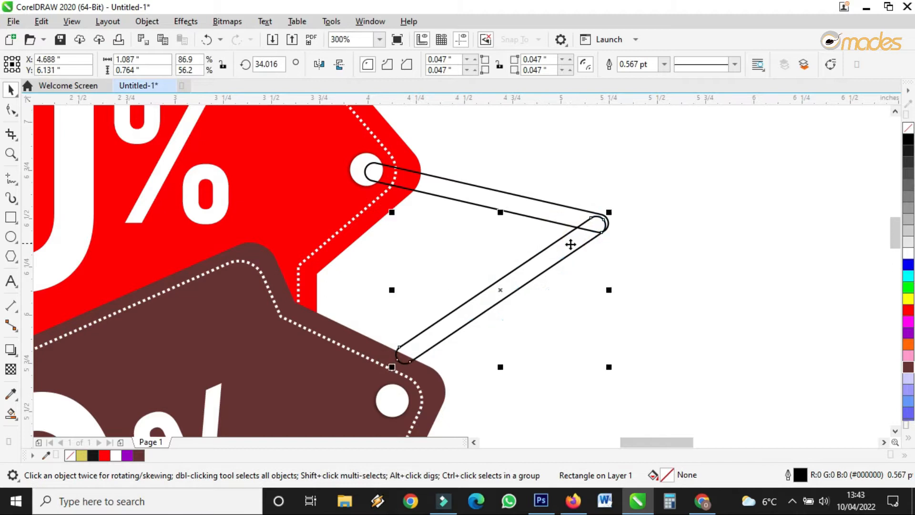
left_click(462, 315)
left_click(605, 366)
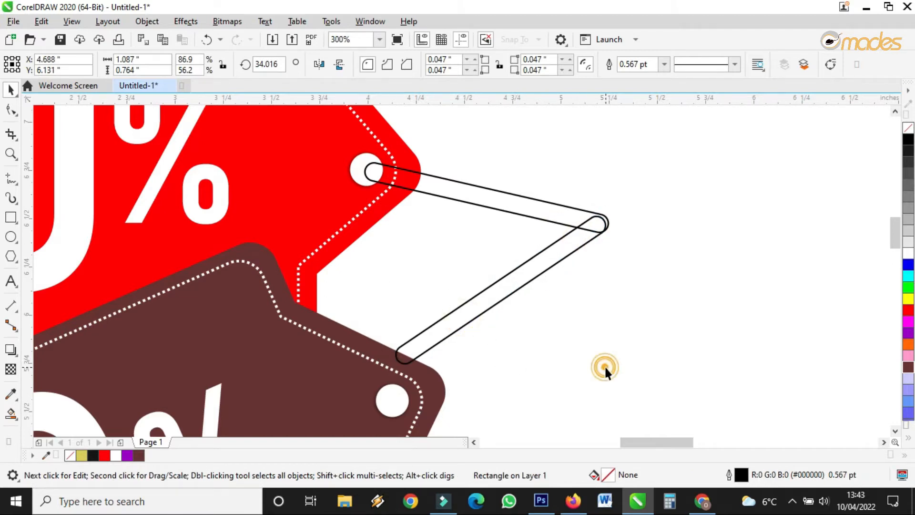
Step: Rotate the lower bar to about 41.6 degrees and move its lower end into the brown tag's hole
left_click(520, 273)
left_click(519, 275)
left_click_drag(610, 369, 649, 369)
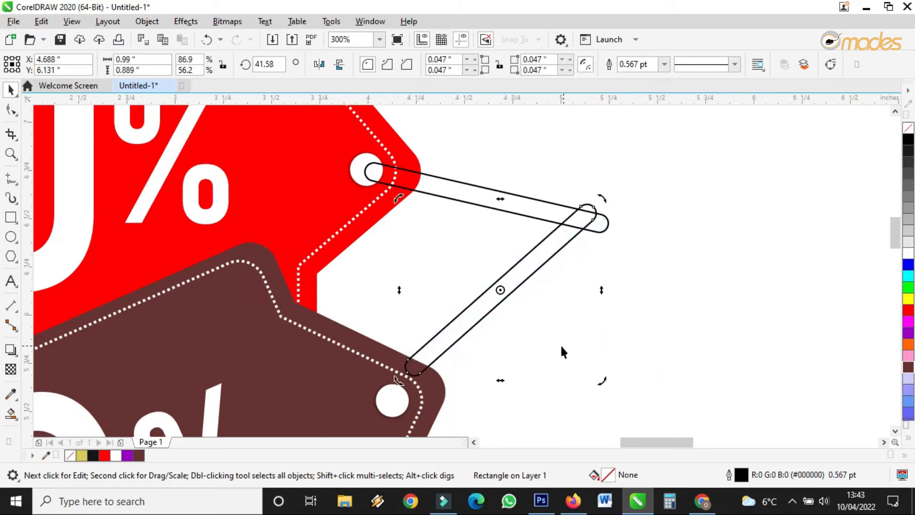
left_click_drag(474, 320, 460, 350)
Step: Steepen the upper bar to about 343.5 degrees and shorten it to about 1.13 inches wide, toward the lower bar's end
left_click(601, 223)
left_click(602, 223)
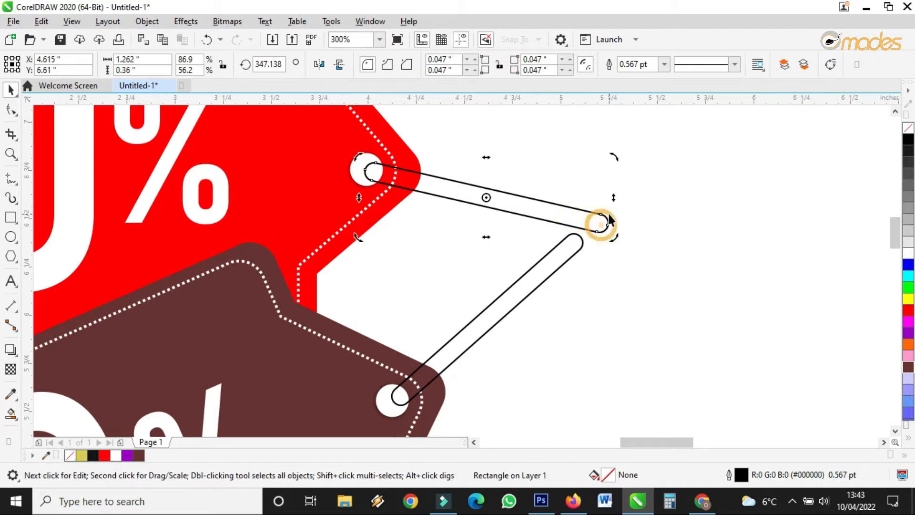
left_click_drag(615, 200, 590, 245)
left_click(603, 242)
Step: Scale the lower bar to about 0.97 by 0.87 inches so its upper end meets the upper bar
scroll(590, 243, "up", 1)
left_click(568, 268)
left_click(569, 265)
scroll(569, 266, "down", 1)
left_click_drag(579, 418, 574, 417)
scroll(575, 246, "up", 1)
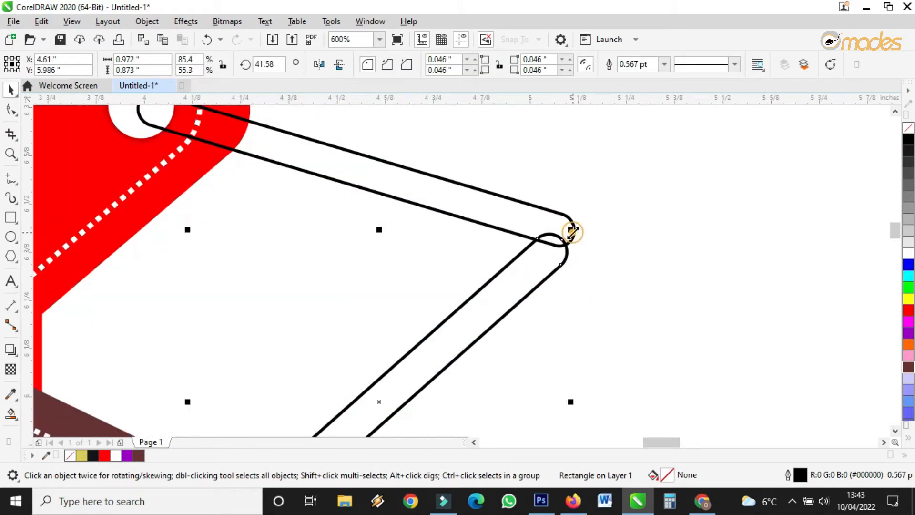
Step: Skew and resize the upper bar to about 1.12 by 0.45 inches so its rounded end matches the lower bar's end
left_click(548, 213)
left_click(550, 217)
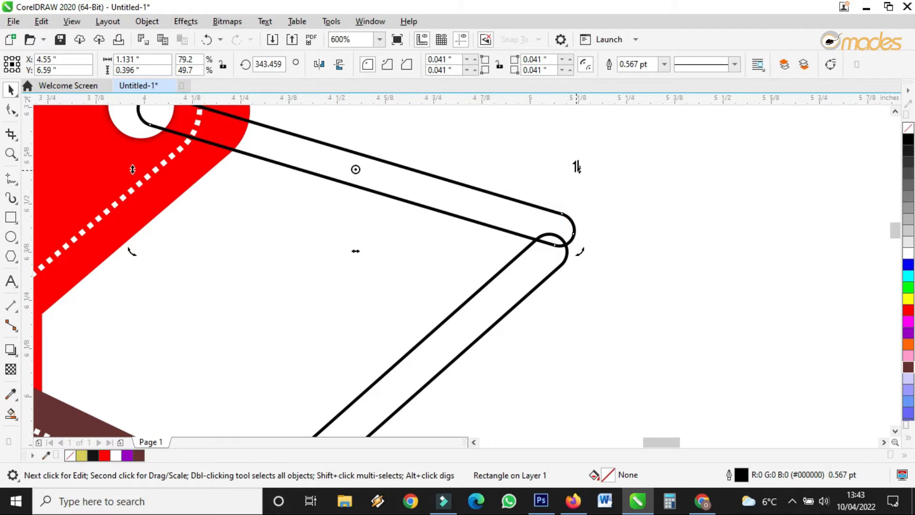
left_click_drag(577, 167, 580, 178)
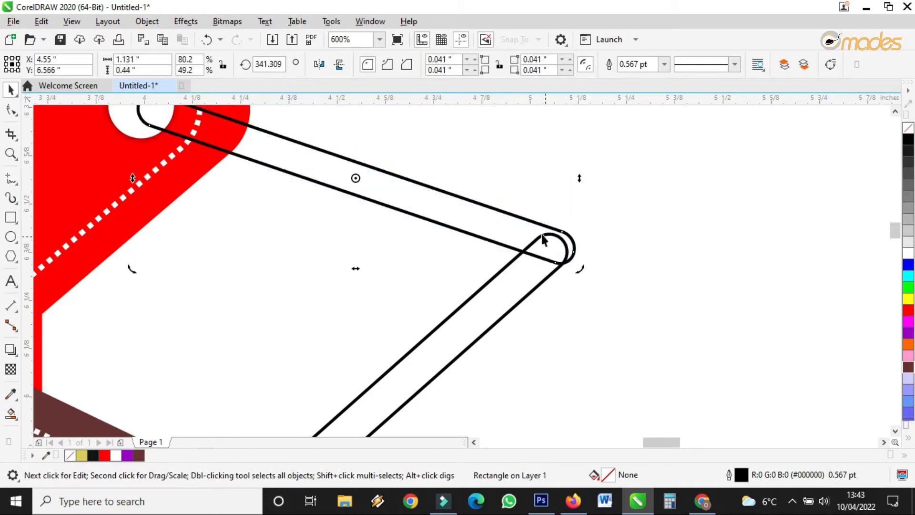
left_click(542, 234)
left_click_drag(579, 267, 573, 265)
left_click_drag(573, 185, 572, 184)
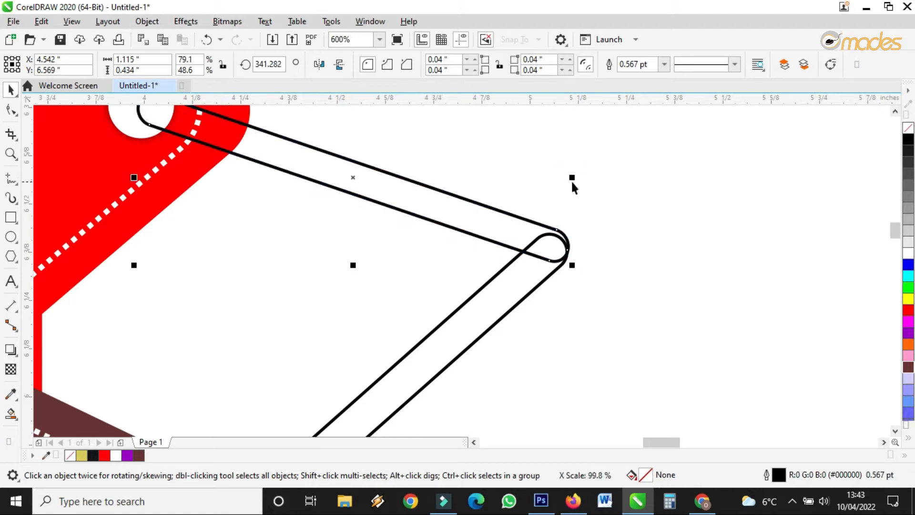
left_click_drag(353, 265, 353, 270)
Step: Weld the two bars into a single string shape and fill it with black
scroll(502, 270, "down", 1)
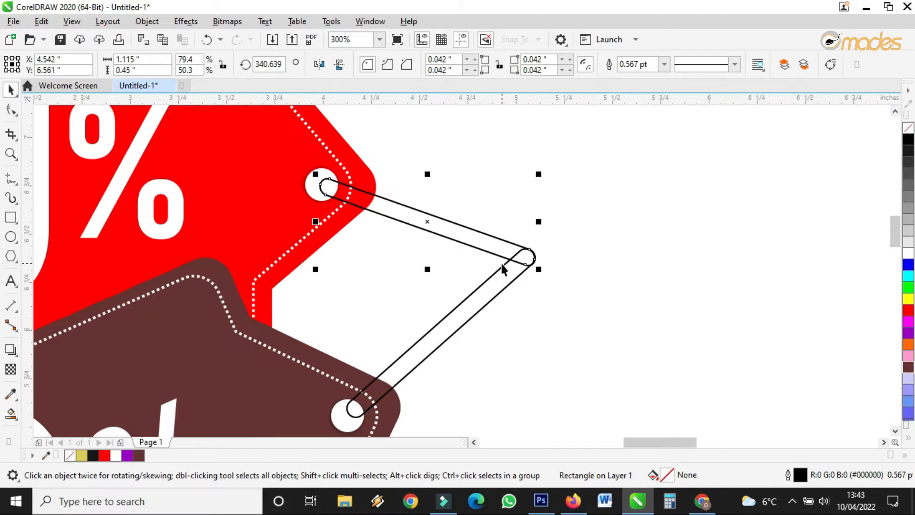
left_click(502, 282)
left_click(471, 239, "shift")
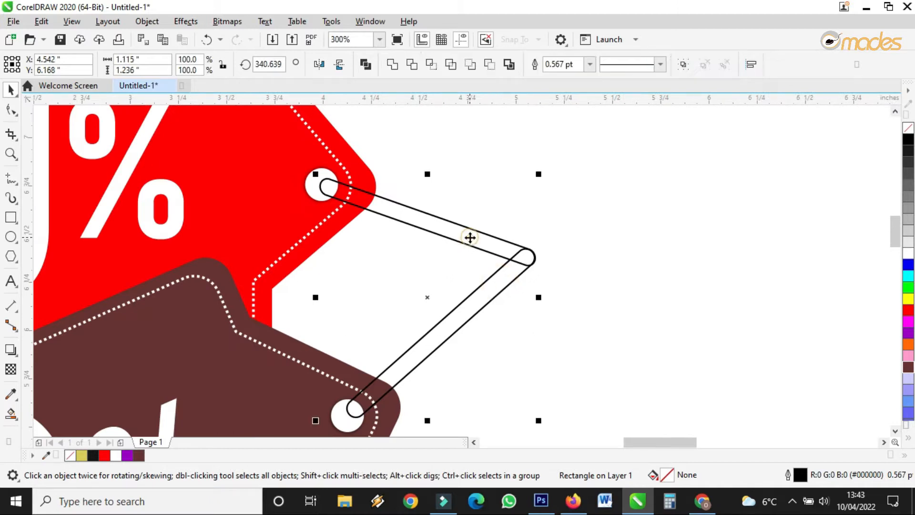
left_click(391, 65)
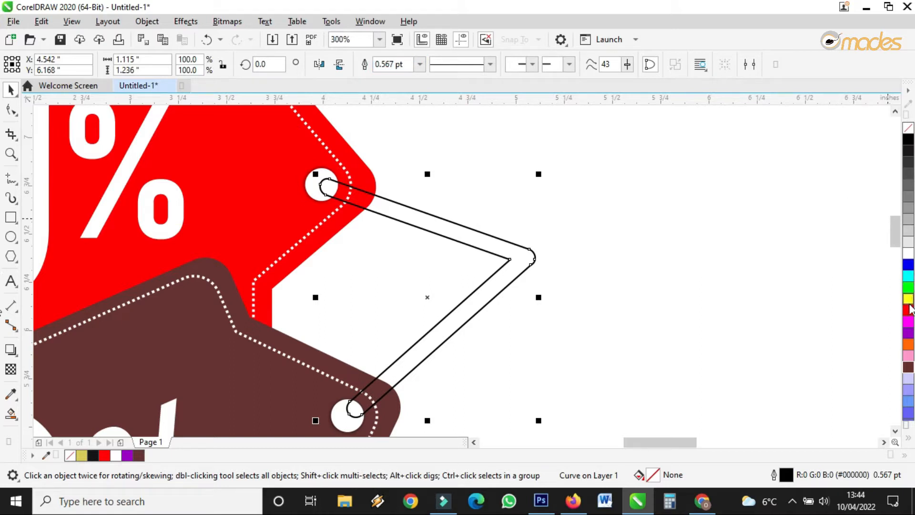
left_click(909, 139)
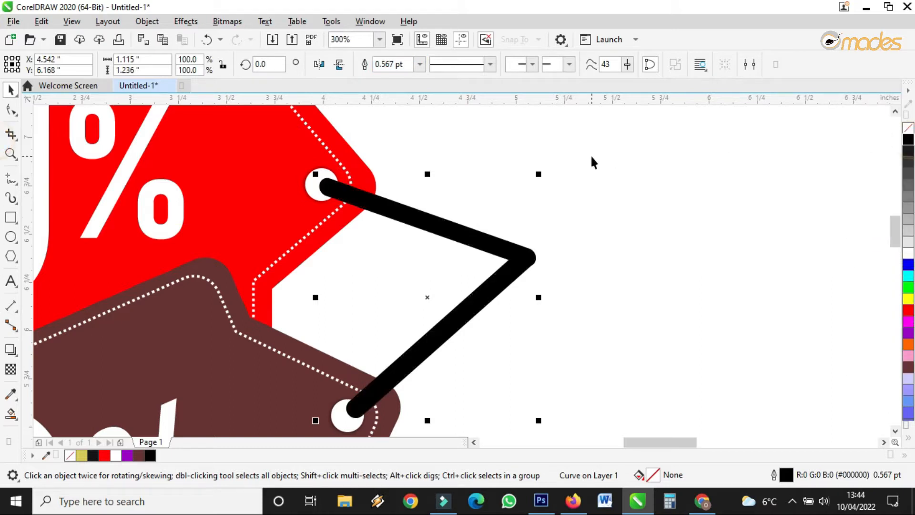
scroll(593, 159, "down", 3)
left_click(706, 261)
Step: Group both tags with the black string and scale the group down to about 4.64 by 4.43 inches
scroll(603, 144, "up", 2)
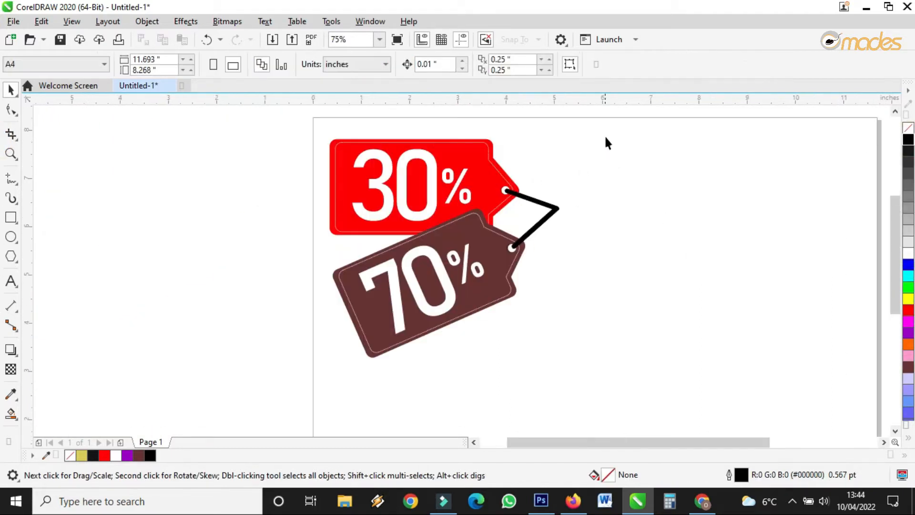
left_click_drag(648, 110, 215, 378)
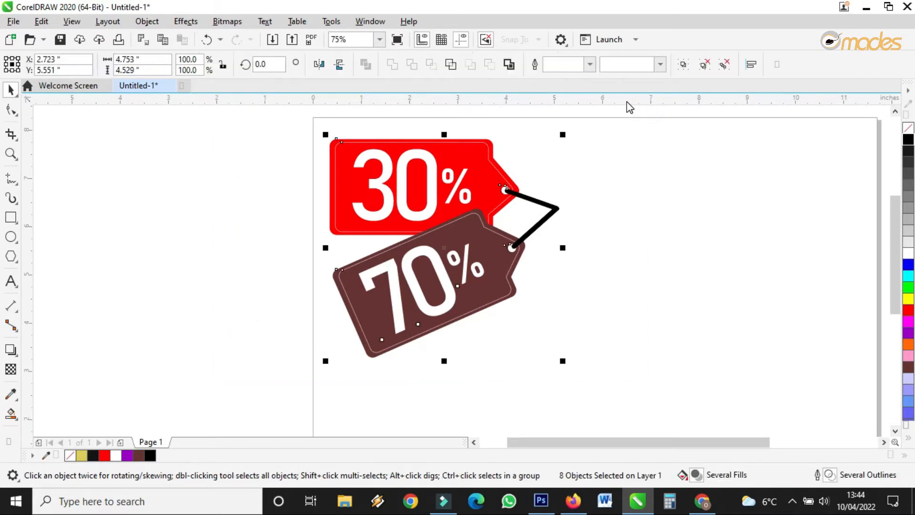
left_click(683, 65)
left_click_drag(564, 360, 559, 355)
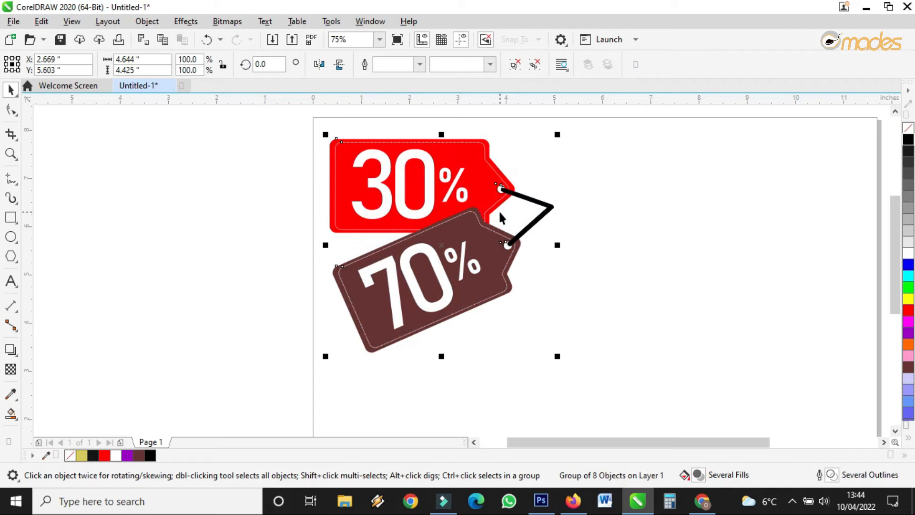
scroll(424, 215, "down", 2)
left_click(460, 216)
scroll(460, 216, "up", 2)
left_click(494, 203)
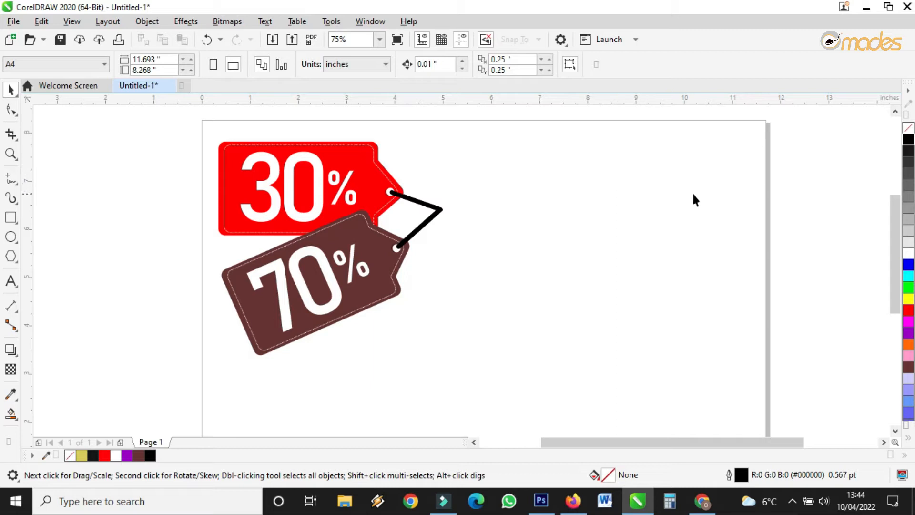
Step: Draw a rectangle about 3.9 by 1.82 inches on the empty area right of the tags and convert it to curves
left_click(11, 218)
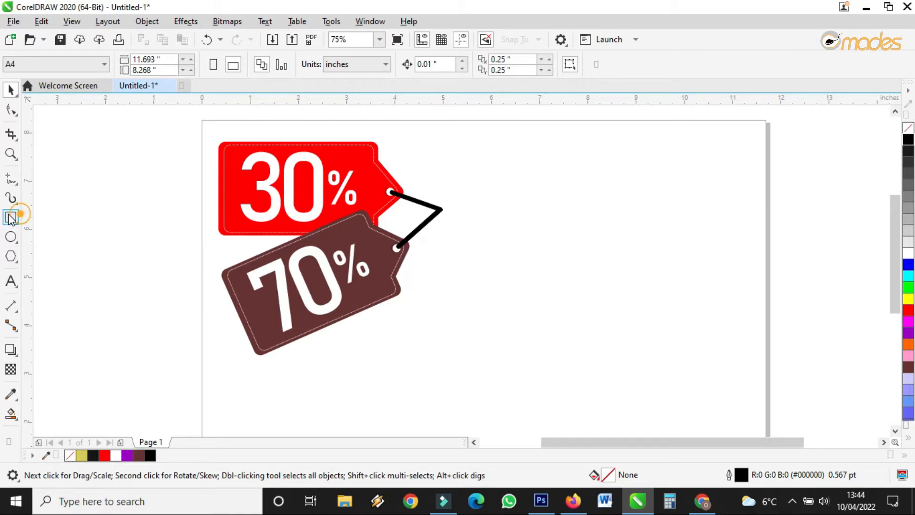
mouse_move(508, 181)
left_mouse_down()
mouse_move(580, 231)
mouse_move(693, 256)
mouse_move(696, 270)
left_mouse_up()
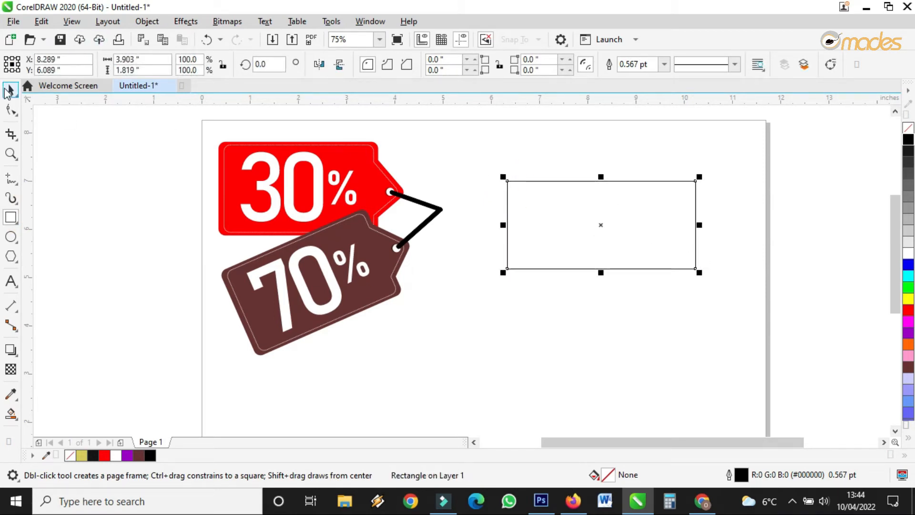
left_click(9, 89)
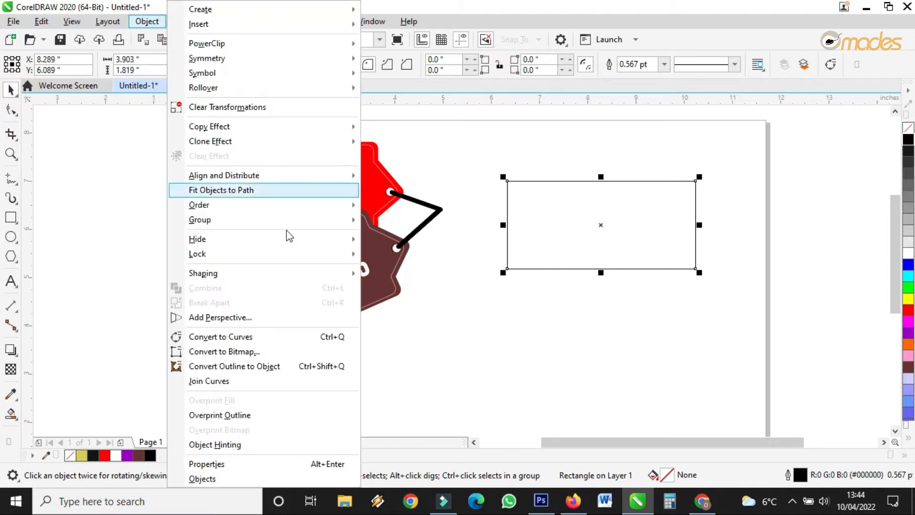
left_click(241, 336)
Step: Convert the rectangle's top edge from a line to a curve and bow it slightly downward at the middle
scroll(634, 193, "up", 3)
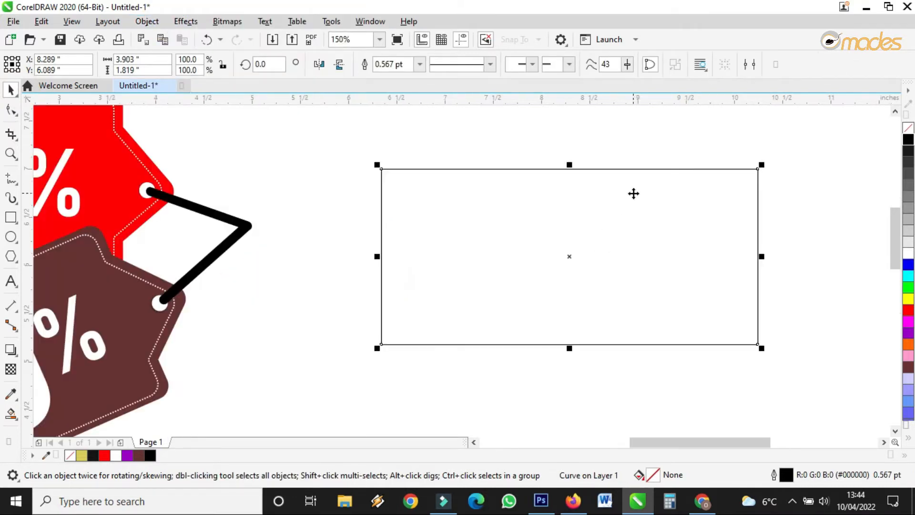
left_click(12, 110)
left_click(567, 169)
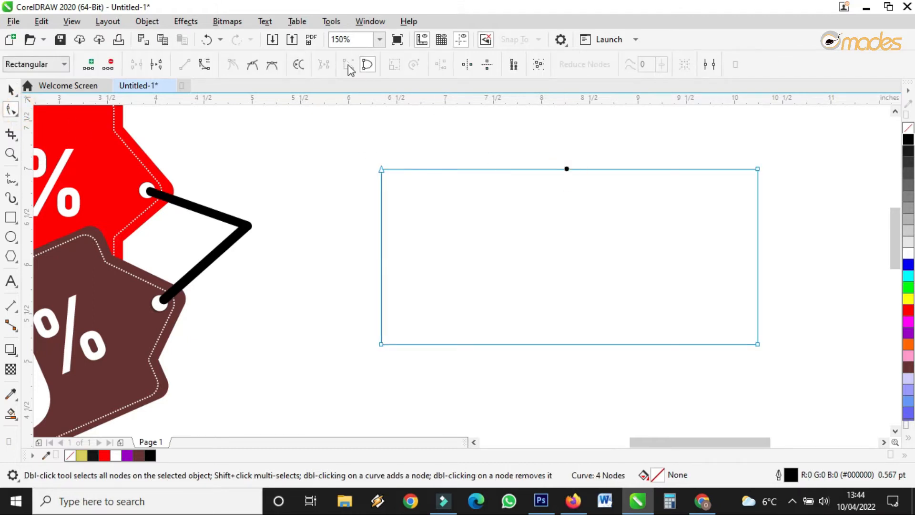
left_click(205, 66)
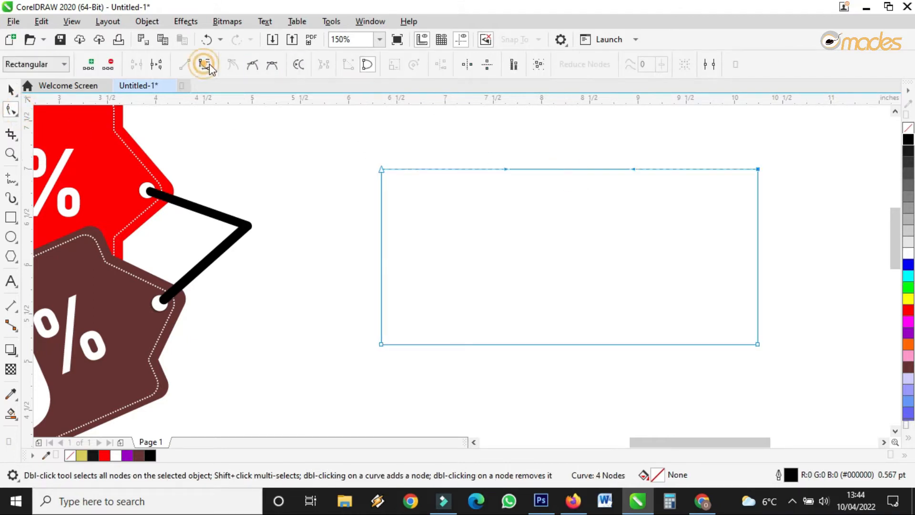
left_click_drag(560, 166, 561, 176)
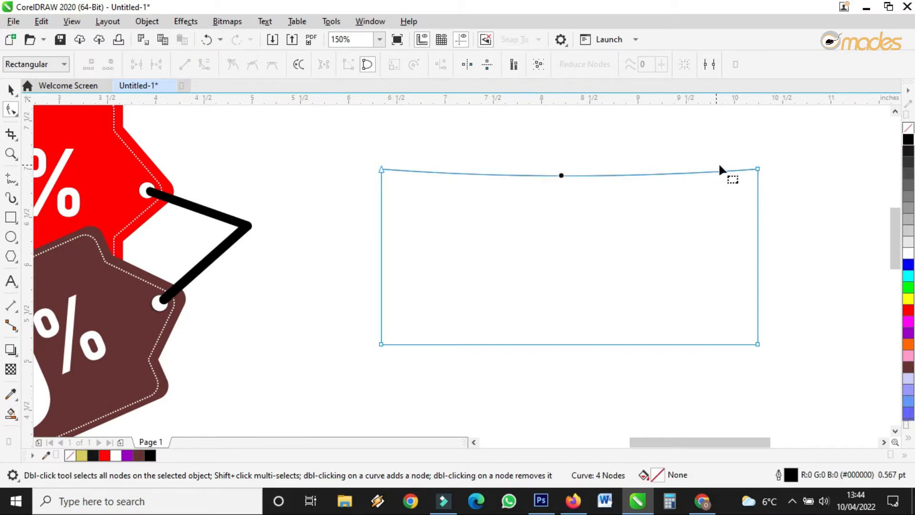
Step: Adjust the top edge's curve handles, raising the right one and lowering the left one, to form a shallow S-shaped wave
left_click(745, 171)
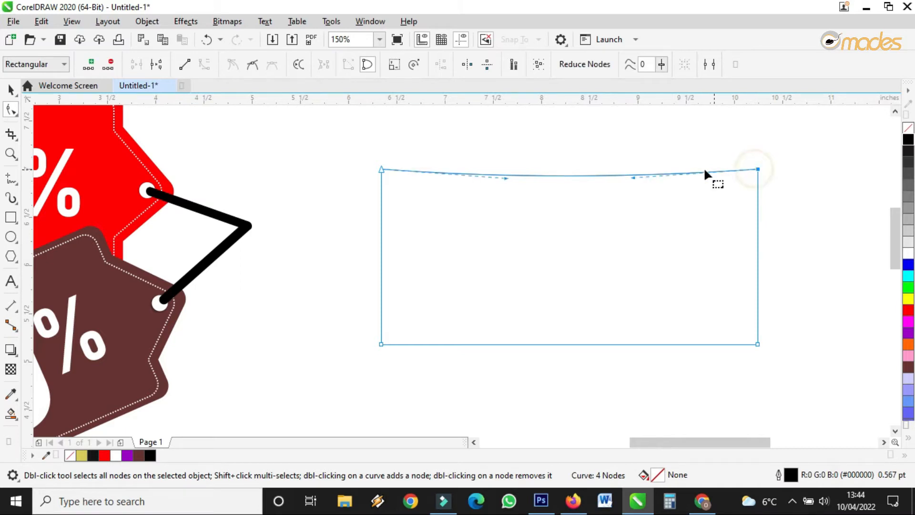
left_click(636, 177)
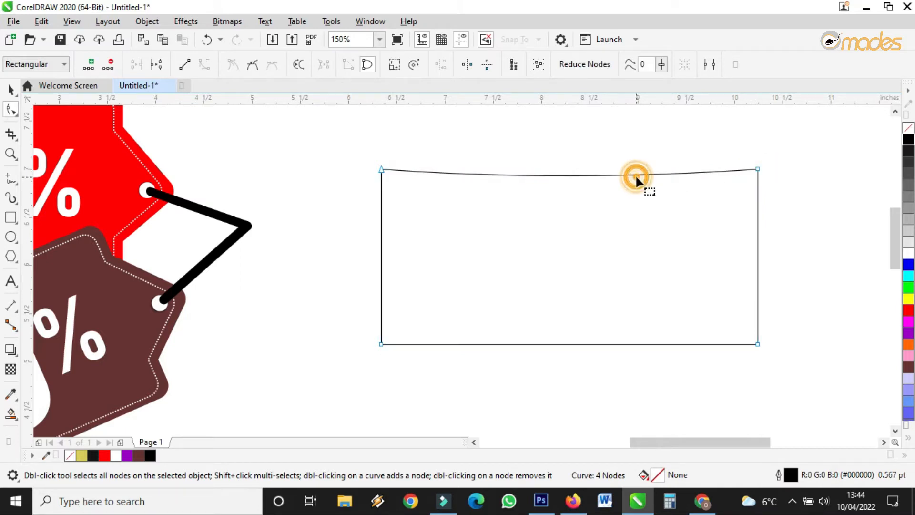
left_click(758, 169)
left_click_drag(633, 176, 636, 157)
left_click_drag(507, 177, 507, 184)
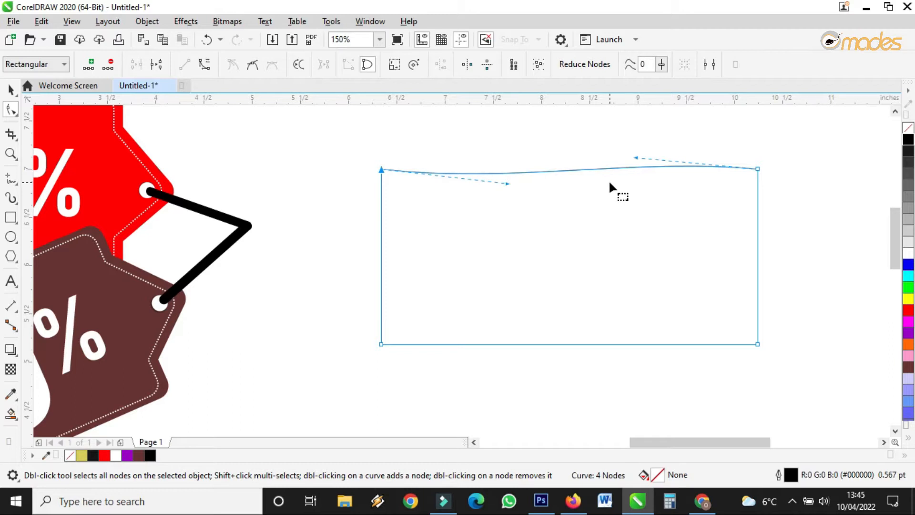
Step: Convert the rectangle's bottom edge to a curve and shape it into a shallow S-wave matching the top edge
left_click(758, 344)
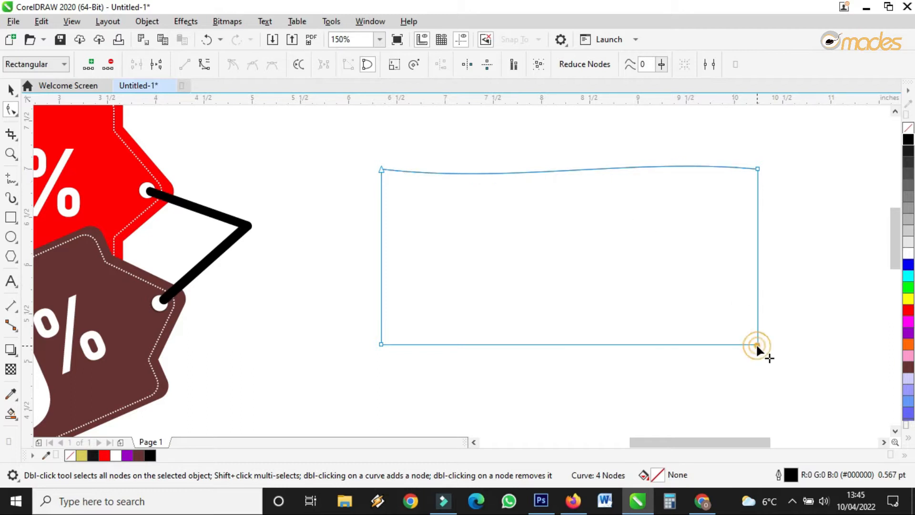
left_click(593, 345)
left_click(205, 65)
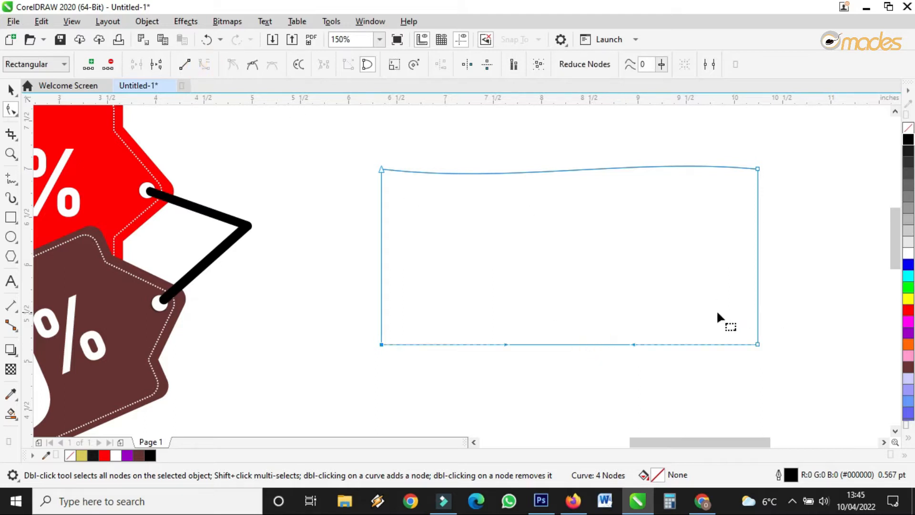
left_click_drag(635, 345, 633, 333)
left_click_drag(506, 344, 506, 359)
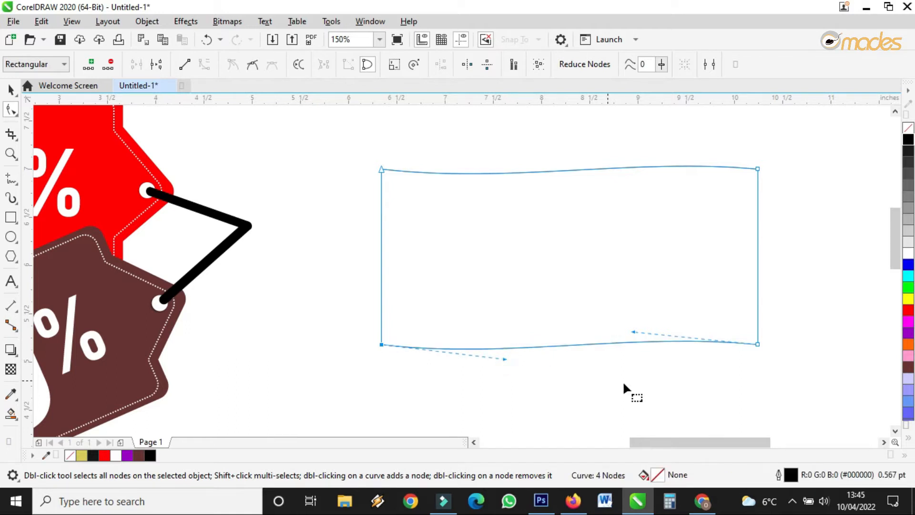
Step: Fill the wavy shape with red and apply an elliptical fountain fill across its width
left_click(7, 93)
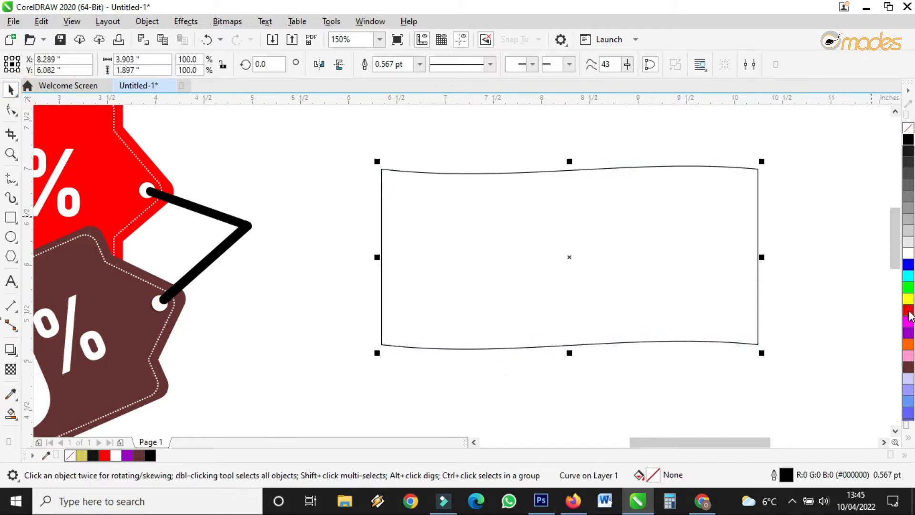
left_click(909, 312)
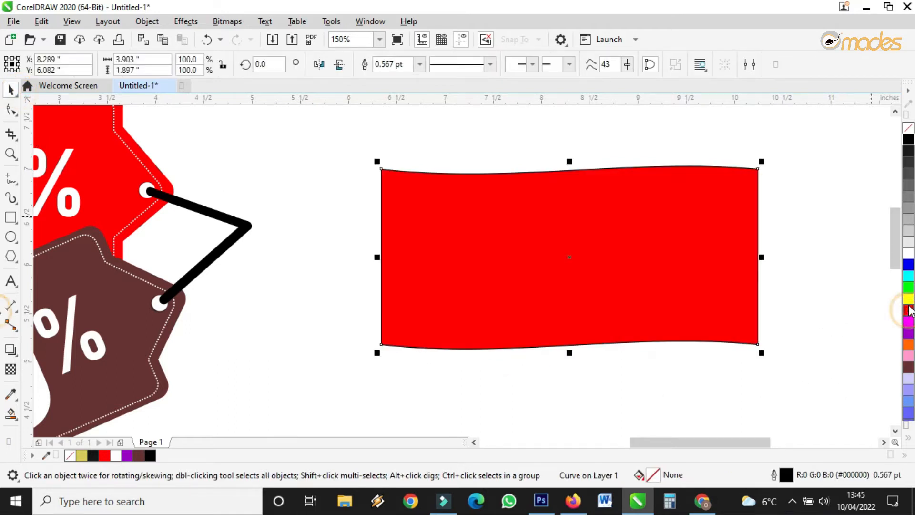
left_click(18, 422)
left_click(22, 413)
left_click_drag(381, 227, 726, 232)
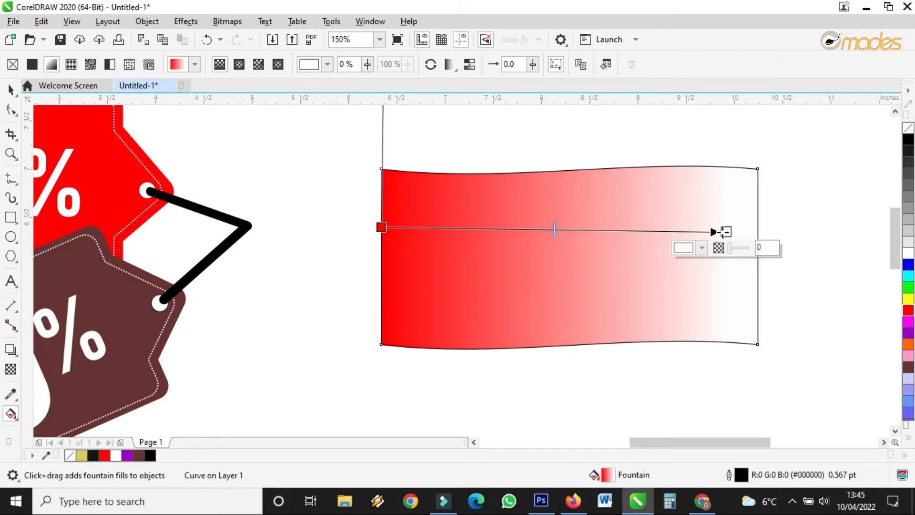
left_click(241, 67)
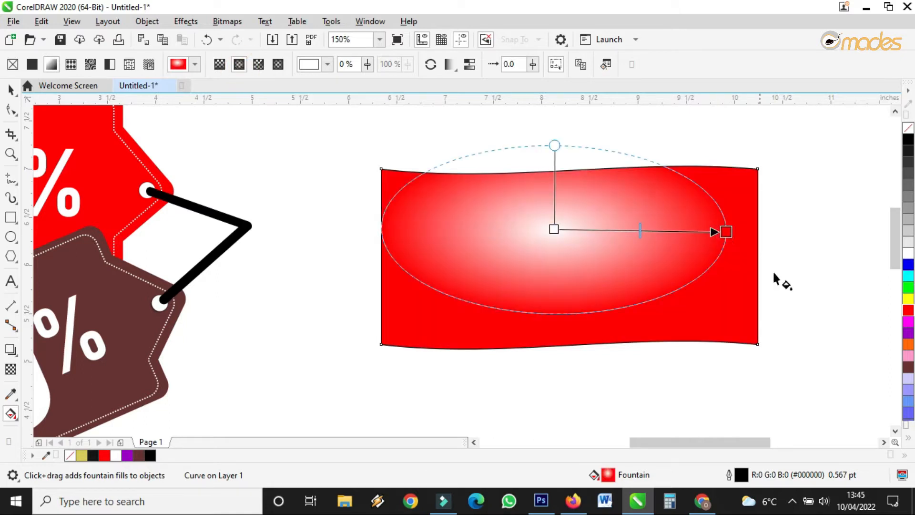
Step: Make the fountain fill's centre orange, shift it toward the shape's middle and enlarge the gradient to reach the right edge
left_click_drag(912, 350, 557, 253)
left_click_drag(547, 169, 545, 153)
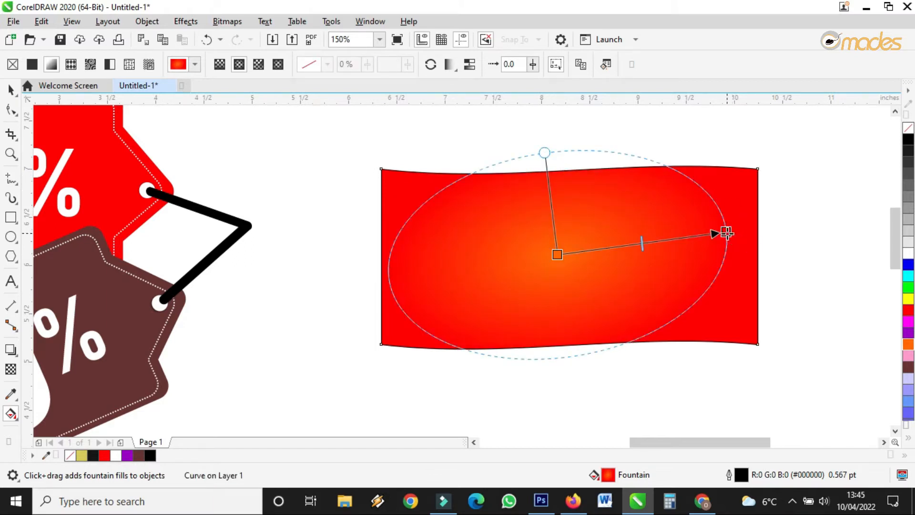
left_click(726, 232)
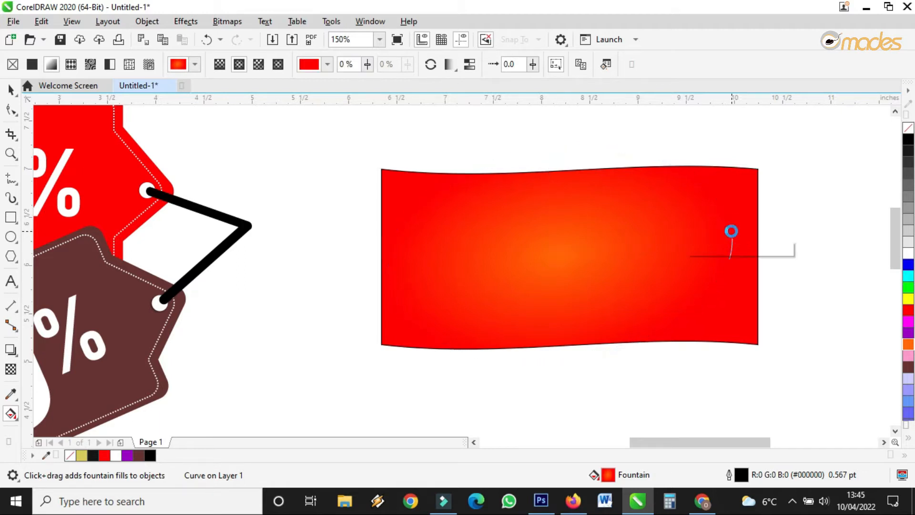
left_click_drag(729, 229, 753, 229)
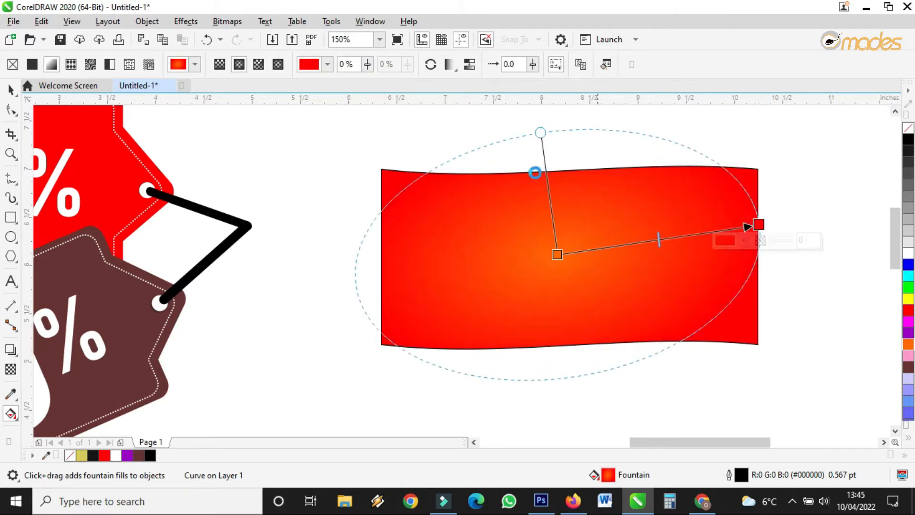
Step: Remove the wavy shape's outline and skew it vertically by about 1.7 degrees so its right side rises
left_click(16, 89)
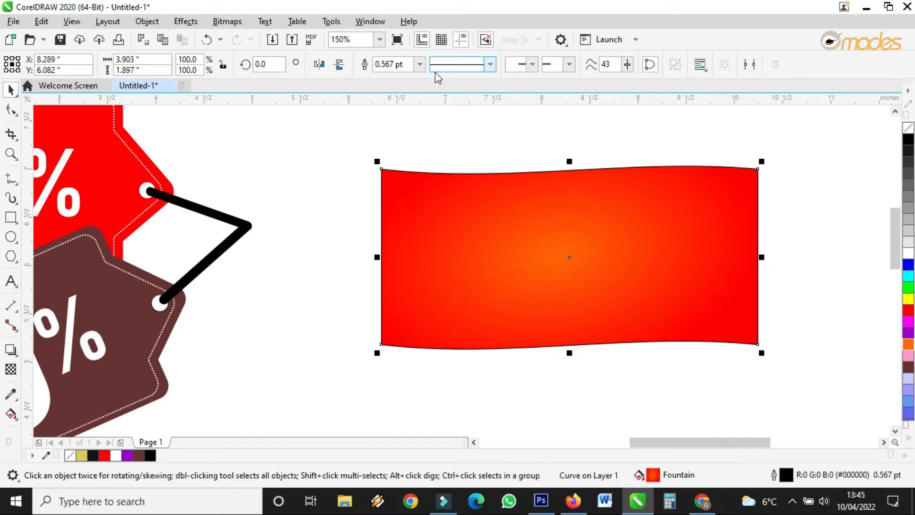
left_click(420, 63)
left_click(393, 78)
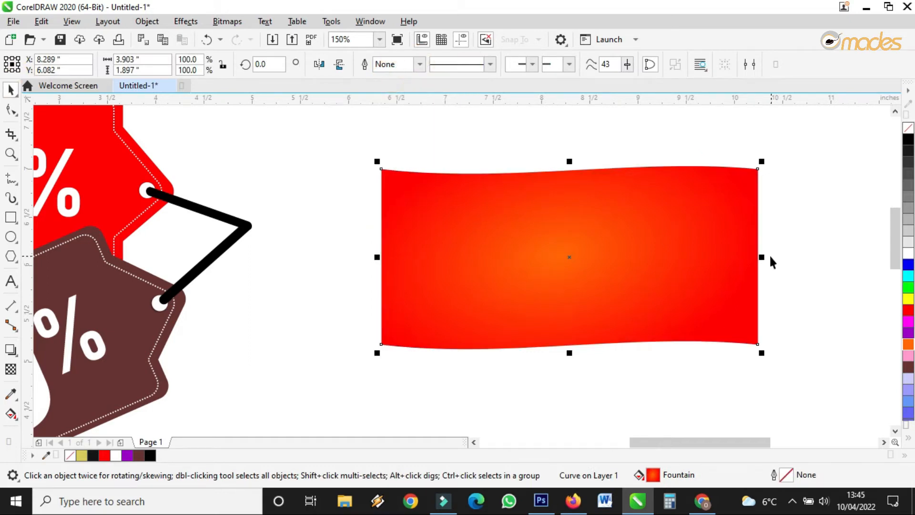
left_click(731, 257)
left_click_drag(762, 257, 763, 248)
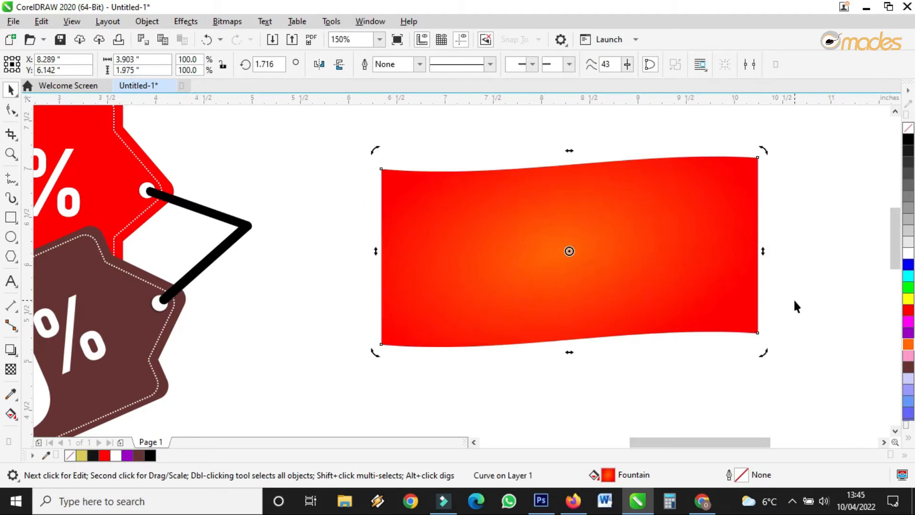
Step: Draw an open two-segment line from the shape's lower-left corner to just below its lower-right corner and up to that corner
left_click(10, 180)
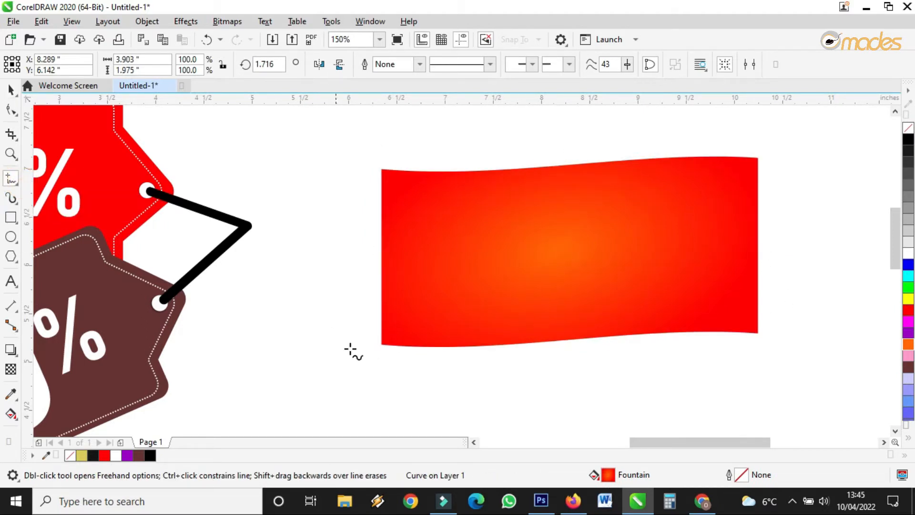
left_click(382, 345)
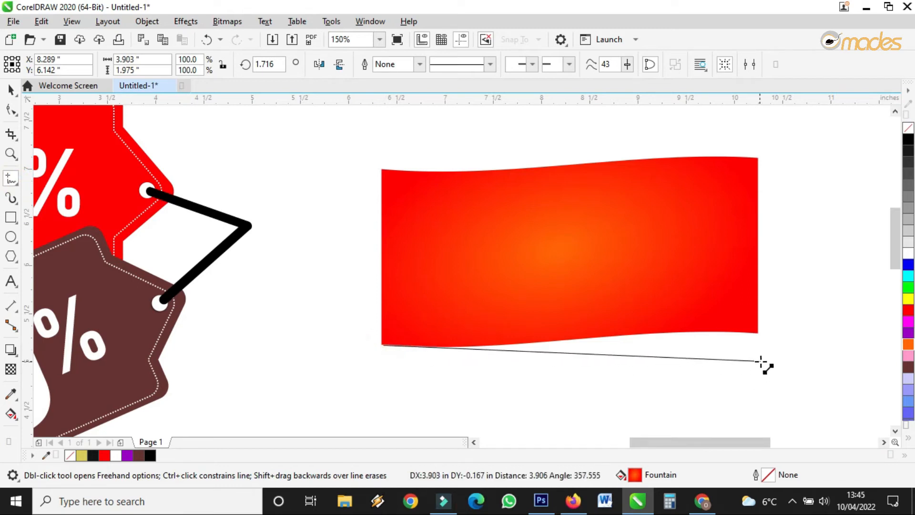
left_click(755, 364)
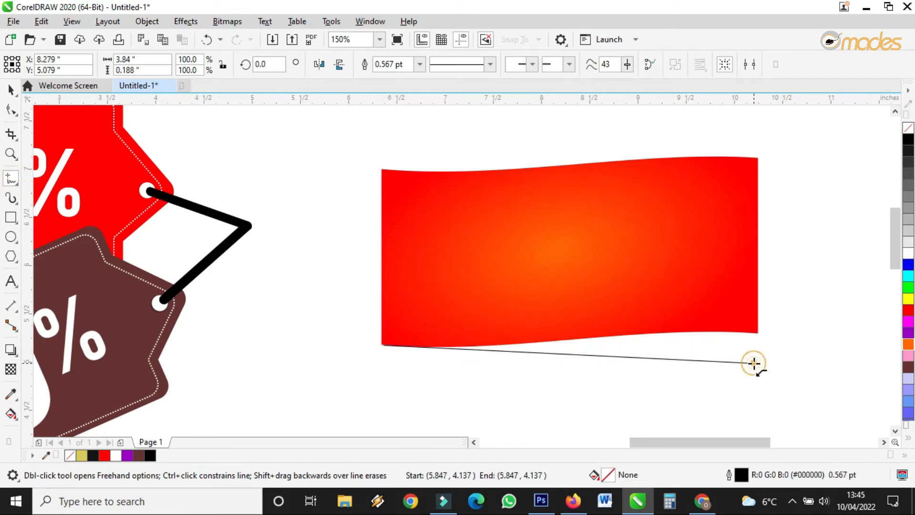
left_click(758, 333)
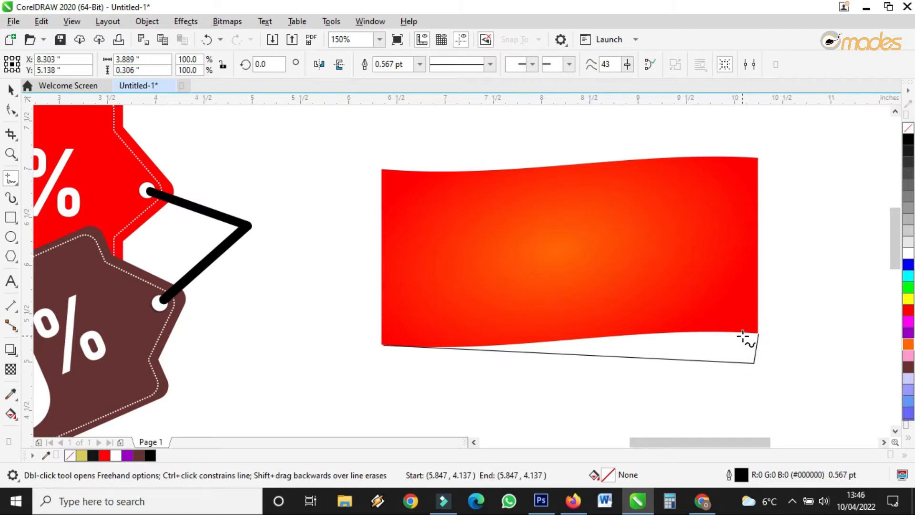
Step: Move the line's right end node exactly onto the red shape's lower-right corner
scroll(747, 337, "up", 3)
left_click(10, 90)
left_click(11, 109)
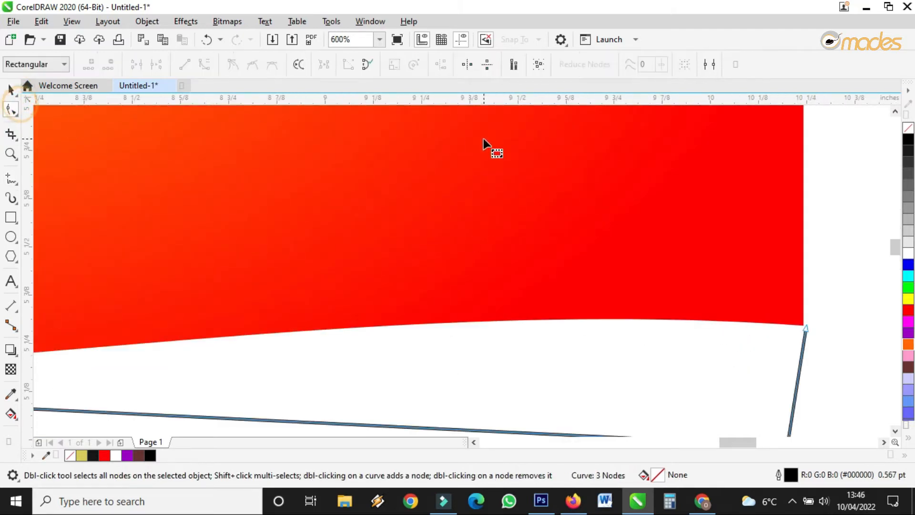
scroll(491, 153, "down", 2)
scroll(648, 239, "up", 3)
left_click_drag(652, 267, 645, 245)
scroll(639, 282, "down", 2)
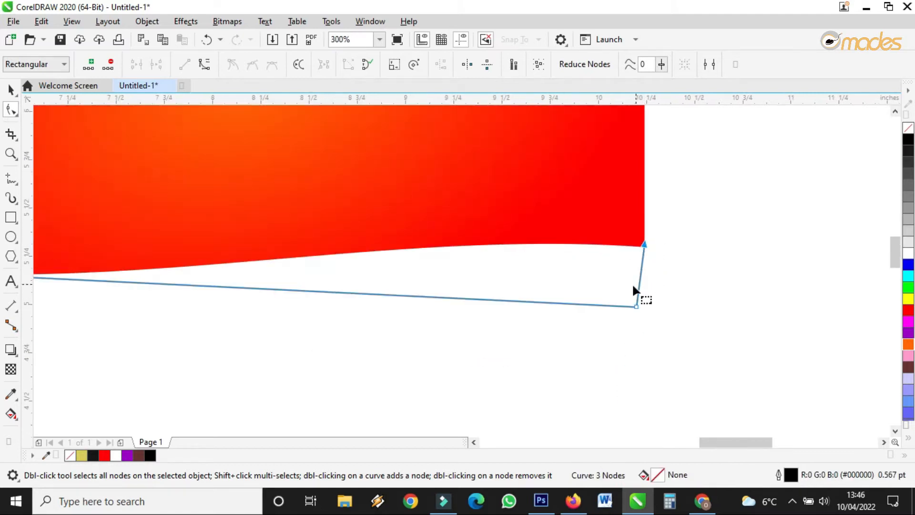
Step: Add a node on each side of the line's lower-right corner and delete the corner node
scroll(637, 307, "up", 2)
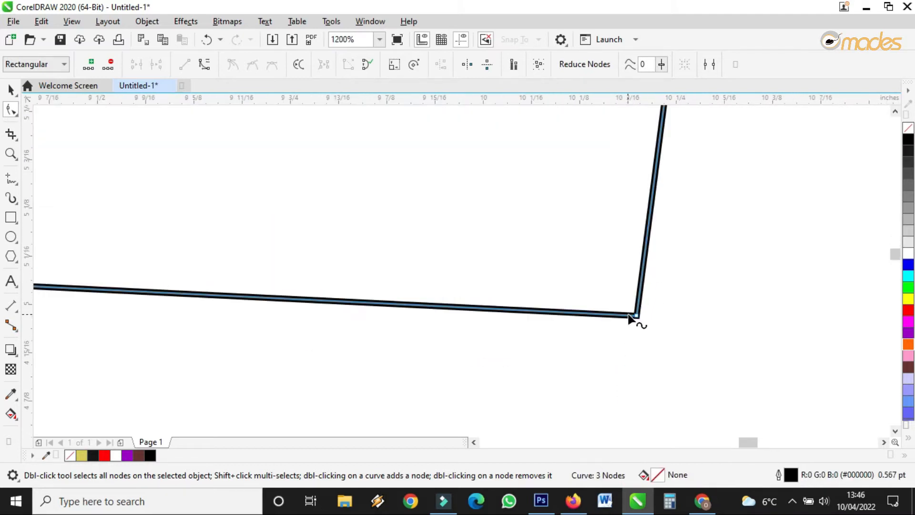
left_click(521, 311)
double_click(507, 311)
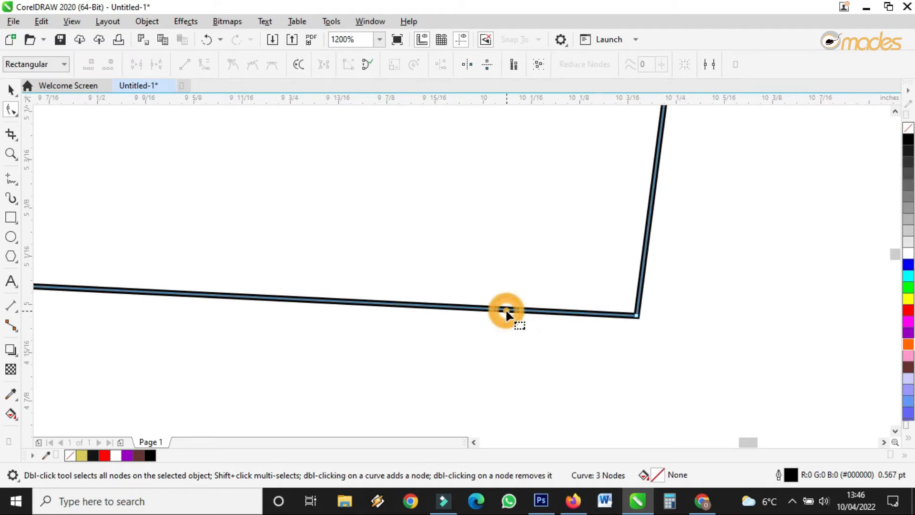
double_click(650, 220)
left_click(637, 316)
scroll(636, 317, "down", 2)
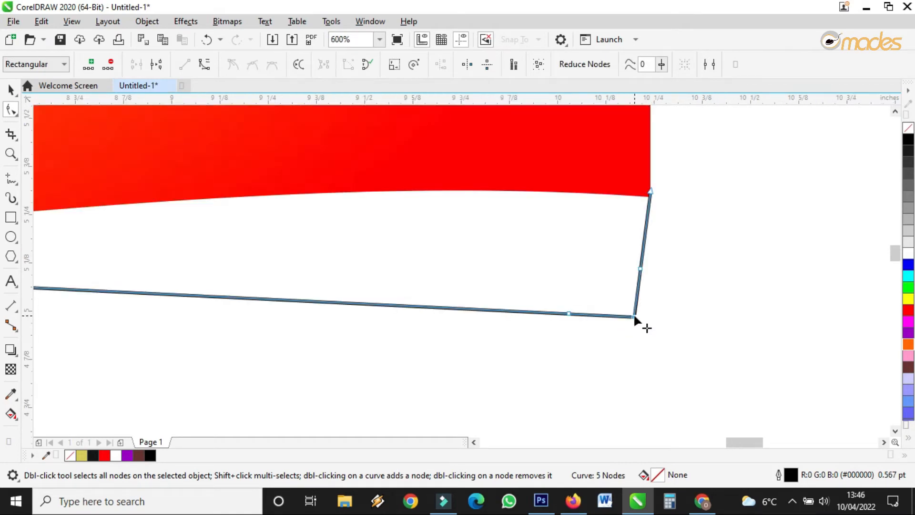
left_click(636, 316)
left_click(109, 65)
Step: Convert the short diagonal segment to a curve and bend it outward into a rounded corner
left_click(599, 295)
left_click(205, 64)
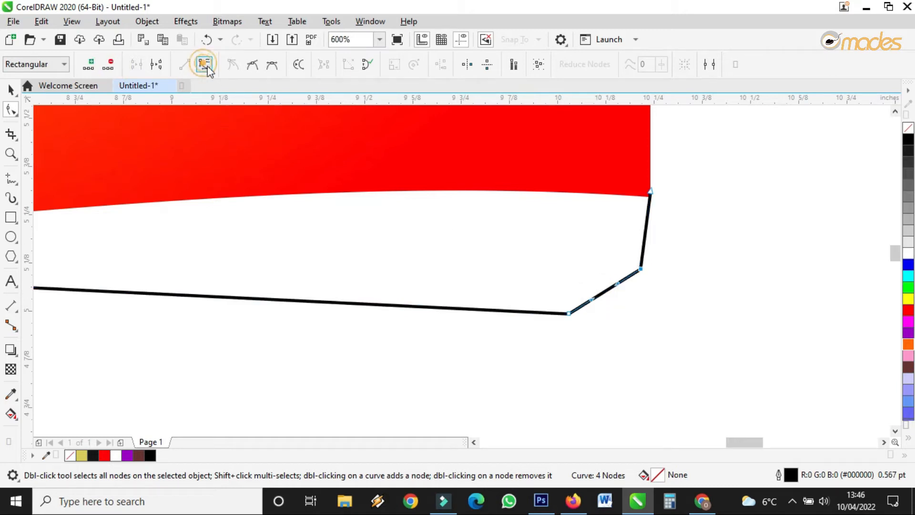
left_click_drag(604, 291, 620, 307)
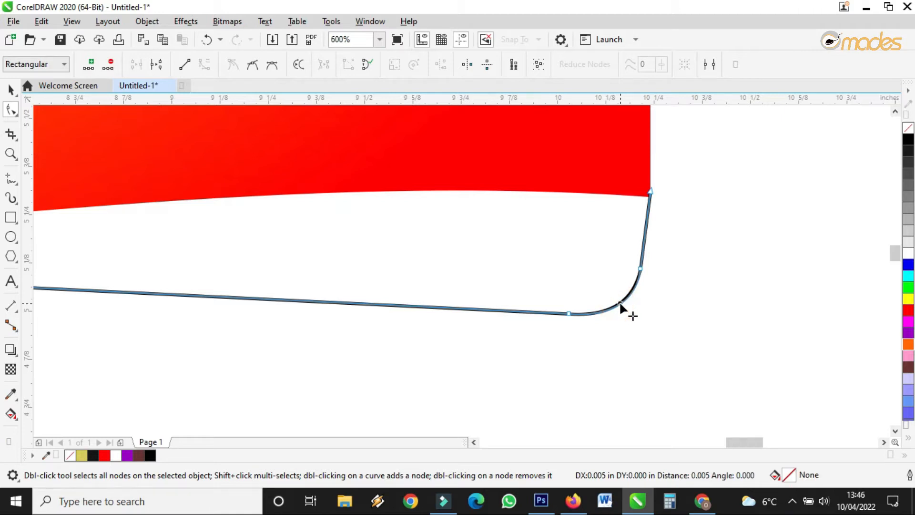
scroll(621, 308, "down", 1)
left_click_drag(594, 309, 598, 284)
scroll(597, 284, "down", 1)
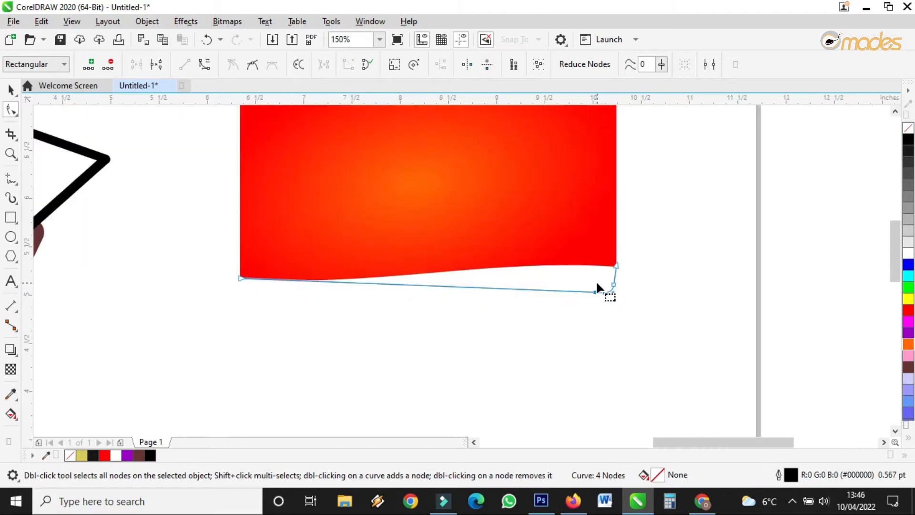
Step: Convert the long bottom segment of the line to a curve and bow it slightly downward
scroll(424, 286, "up", 1)
double_click(421, 288)
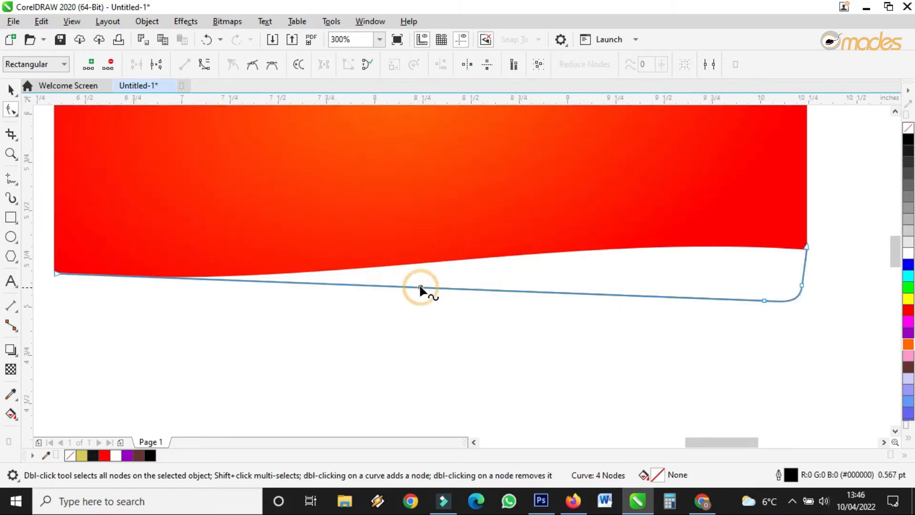
left_click(204, 64)
left_click_drag(414, 289, 414, 294)
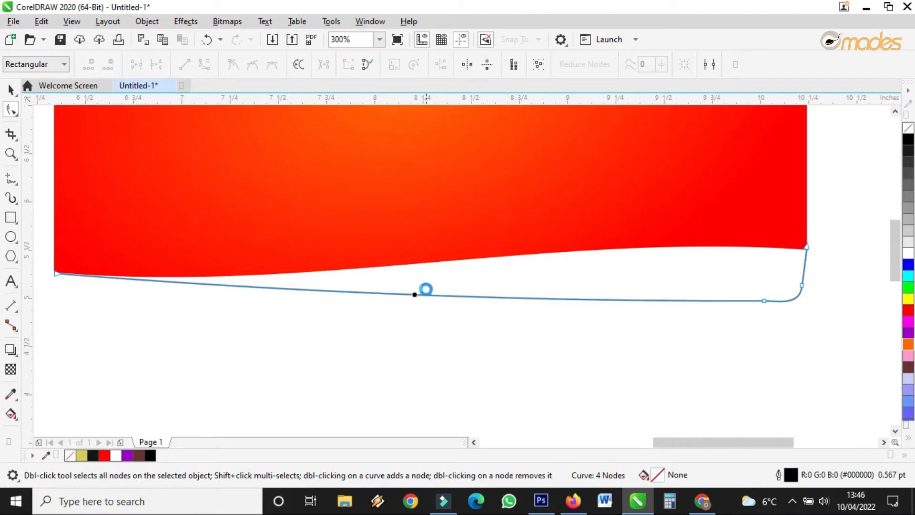
Step: Move the curve's left end node closer to the red shape's lower-left corner
scroll(210, 284, "down", 1)
scroll(214, 267, "up", 2)
scroll(215, 255, "up", 2)
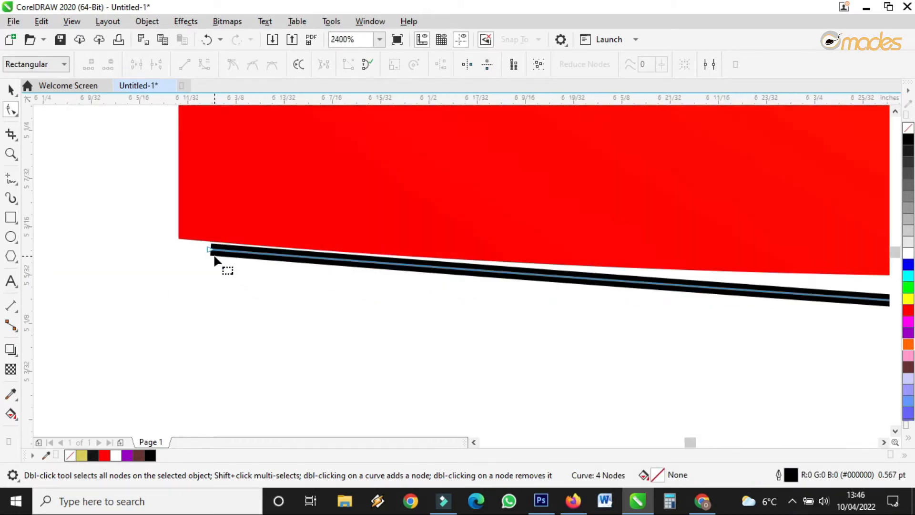
left_click_drag(209, 249, 205, 241)
scroll(238, 248, "down", 3)
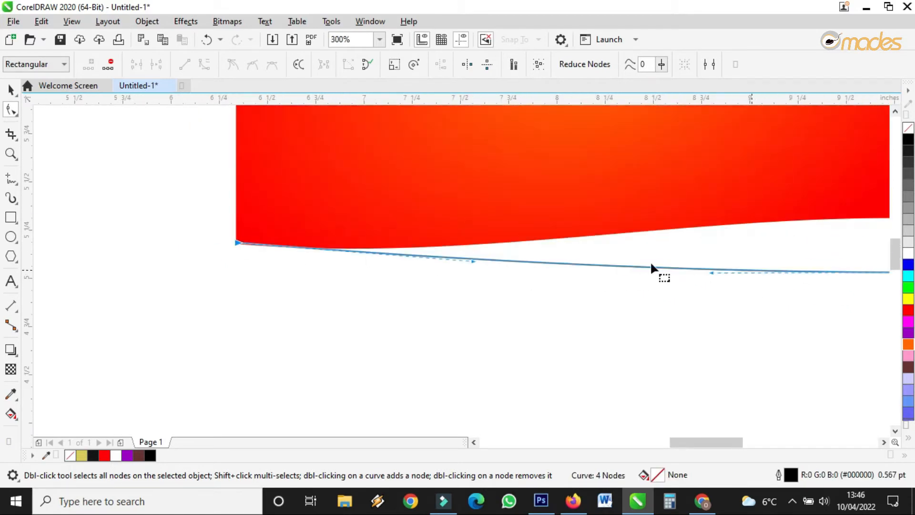
scroll(668, 268, "down", 2)
scroll(658, 267, "up", 2)
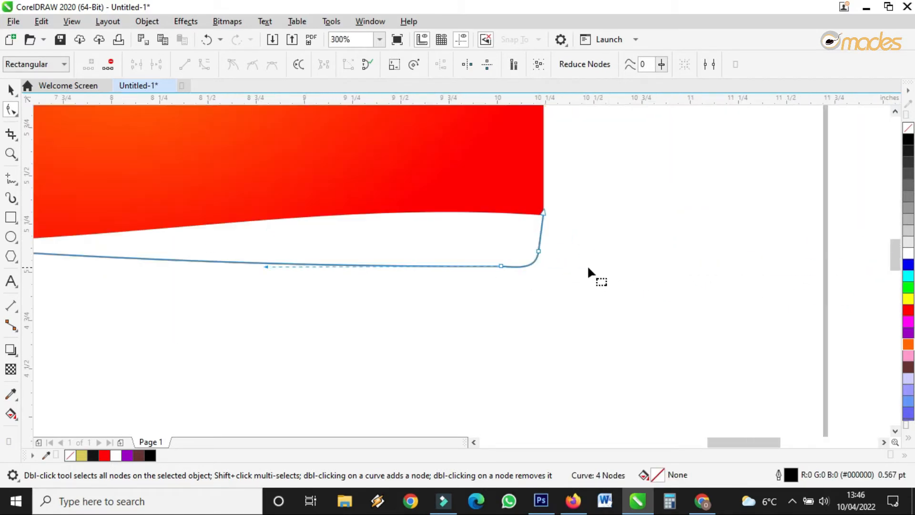
Step: Widen the rounded corner and delete its two nodes, leaving a single smooth curve between the end nodes
left_click_drag(500, 266, 459, 265)
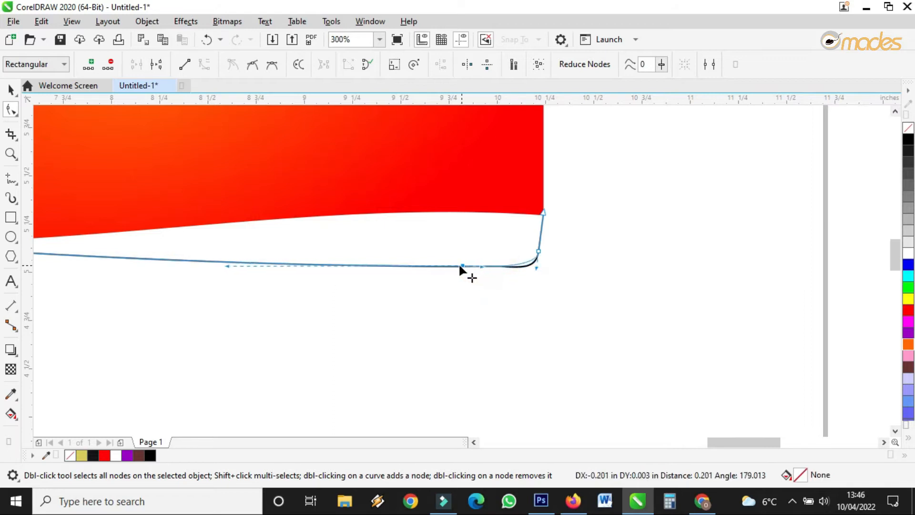
left_click_drag(537, 268, 535, 241)
double_click(535, 241)
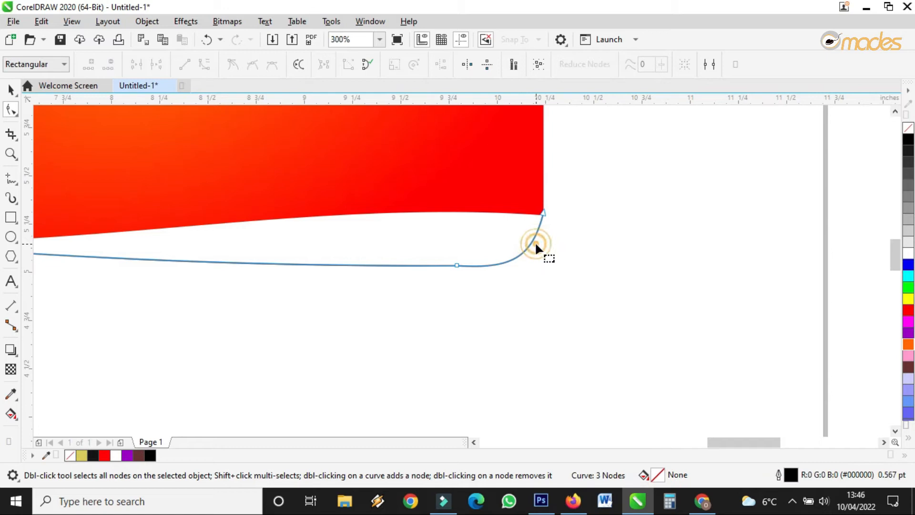
double_click(457, 265)
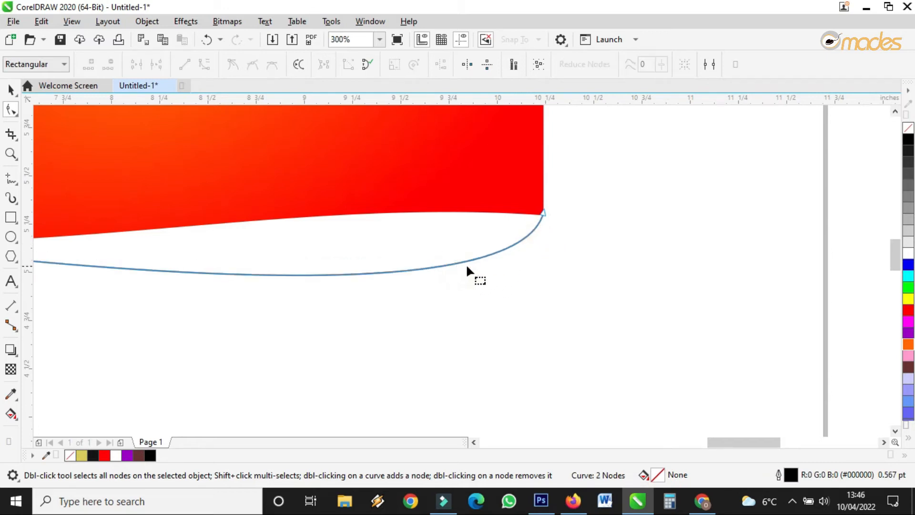
Step: Add a node on the bottom curve near its right end and move it slightly left
scroll(508, 262, "down", 2)
left_click(479, 266)
double_click(480, 266)
left_click_drag(484, 267, 465, 263)
Step: Use Smart Fill to create a yellow-filled shape in the area between the curve and the red shape's bottom edge
key("space")
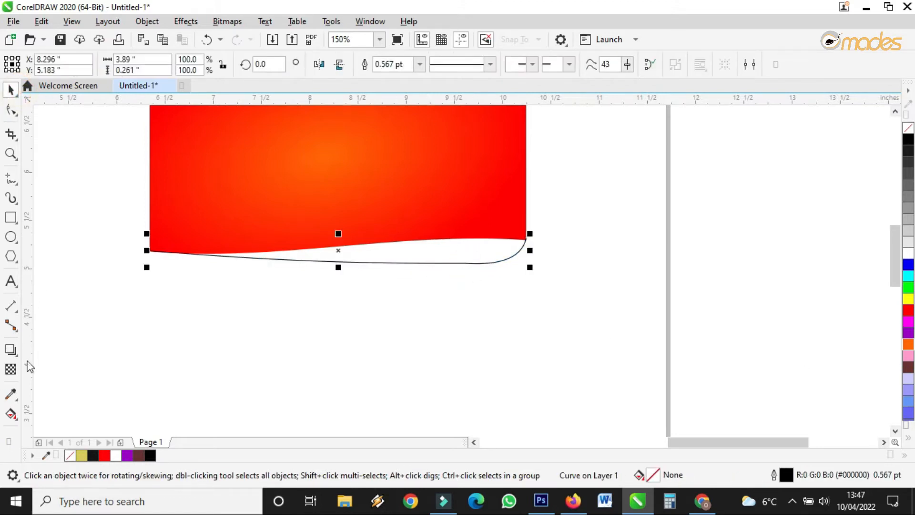
left_click(15, 417)
left_click(61, 429)
left_click(372, 255)
left_click(10, 89)
left_click(596, 291)
Step: Move the yellow filled shape down away from the red shape and delete the original open curve
left_click_drag(478, 248, 465, 298)
left_click(489, 266)
left_click(490, 258)
key("Delete")
scroll(462, 315, "up", 2)
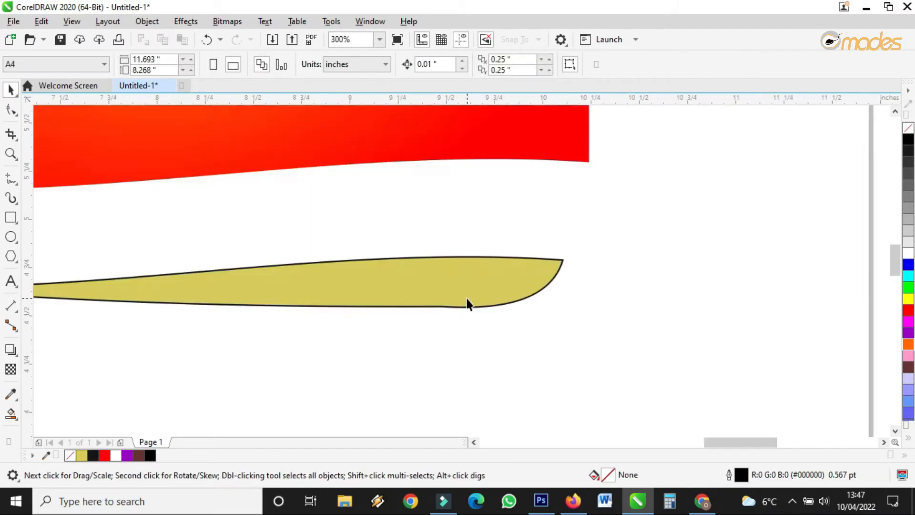
Step: Remove the outline from the yellow shape below the red shape
left_click(466, 300)
left_click(417, 64)
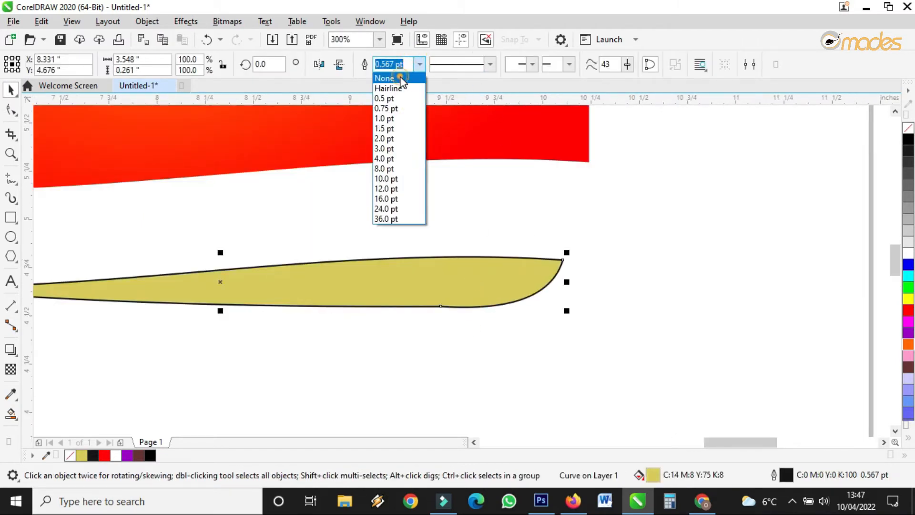
left_click(399, 74)
Step: Smooth the yellow shape's bottom edge at its lower node by levelling the curve handle toward the rounded end
key("F10")
scroll(431, 293, "up", 4)
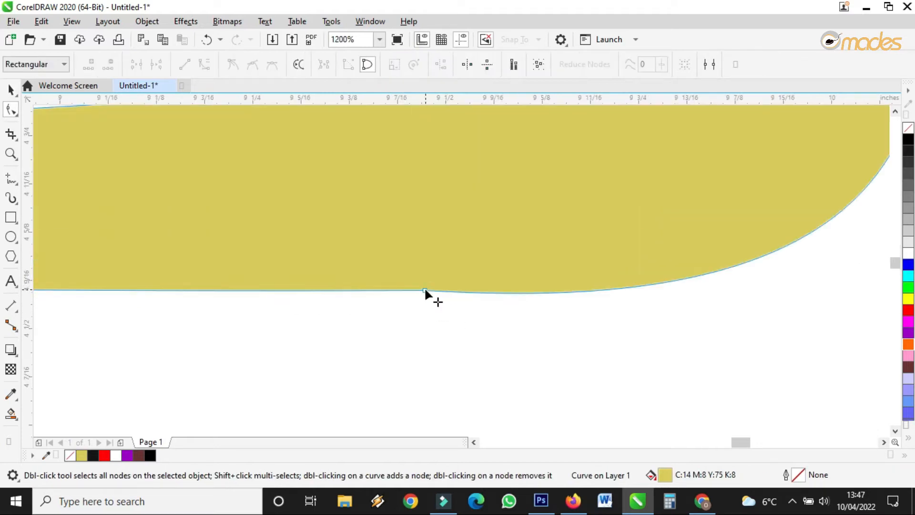
left_click(425, 290)
left_click_drag(631, 301, 632, 293)
scroll(633, 295, "down", 4)
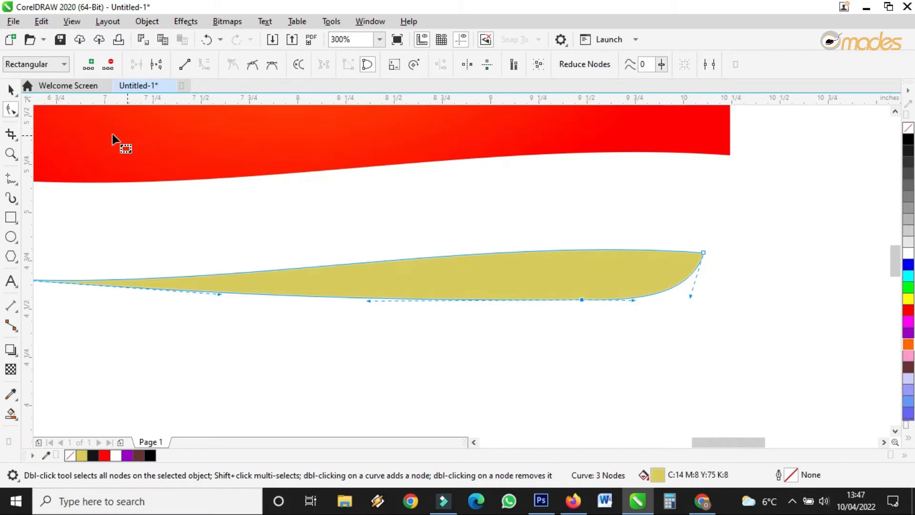
Step: Move the yellow shape up against the red shape's bottom edge and stretch its top slightly to a height of 0.272 inches
left_click(11, 90)
scroll(526, 321, "down", 4)
left_click_drag(565, 309, 558, 227)
scroll(572, 286, "up", 10)
scroll(623, 225, "down", 12)
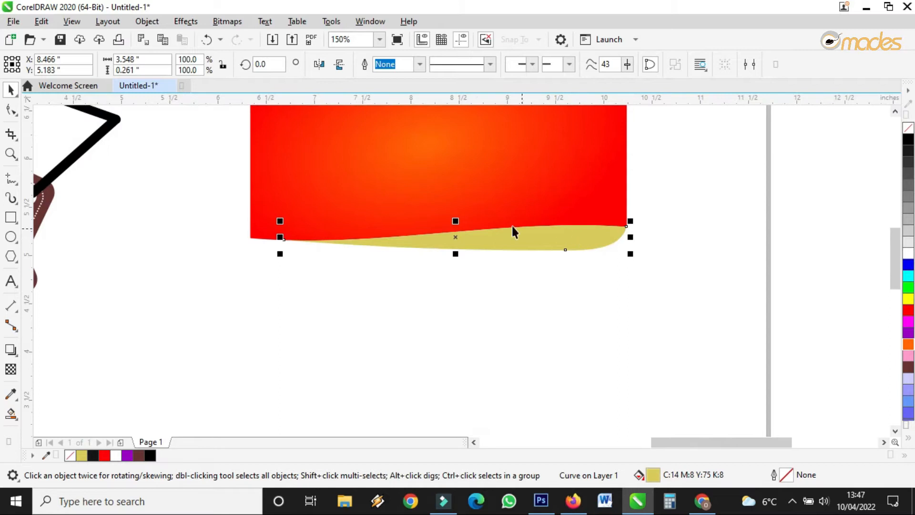
left_click_drag(456, 221, 455, 221)
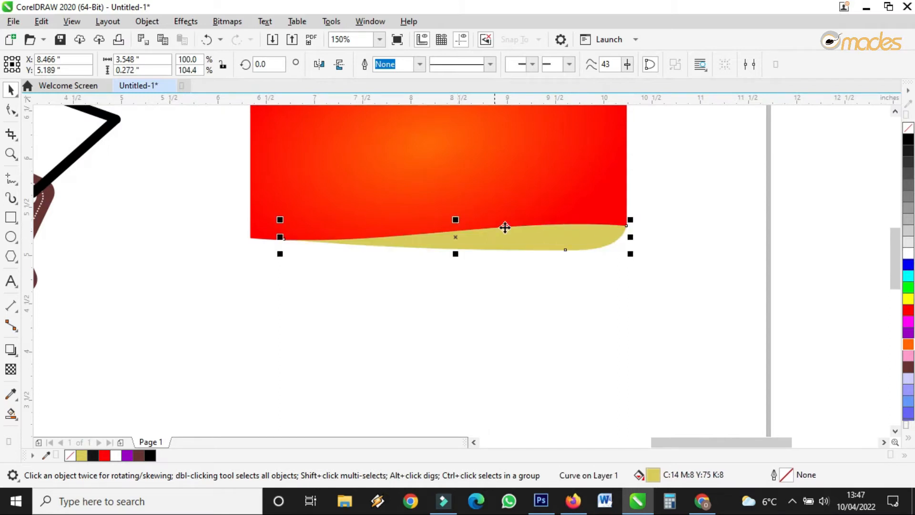
Step: Send the yellow shape to the back of the page, behind the red shape
scroll(505, 227, "up", 4)
right_click(479, 238)
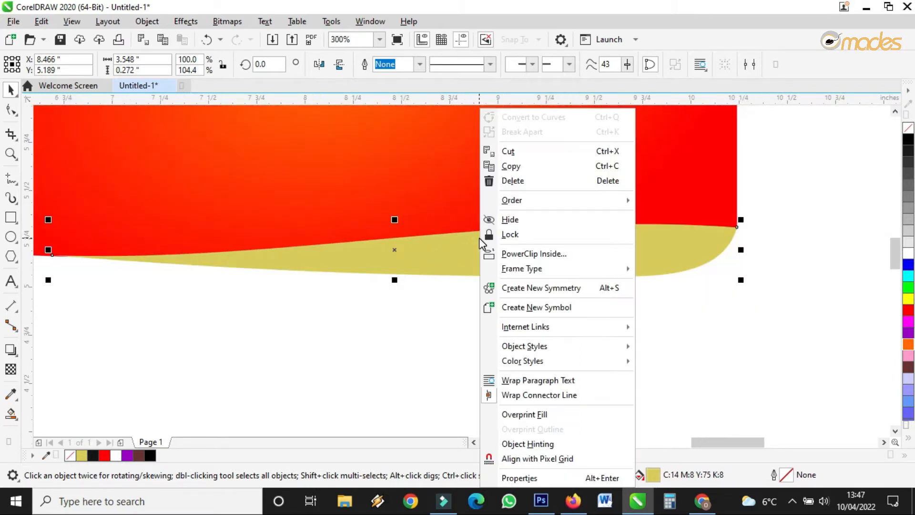
mouse_move(625, 210)
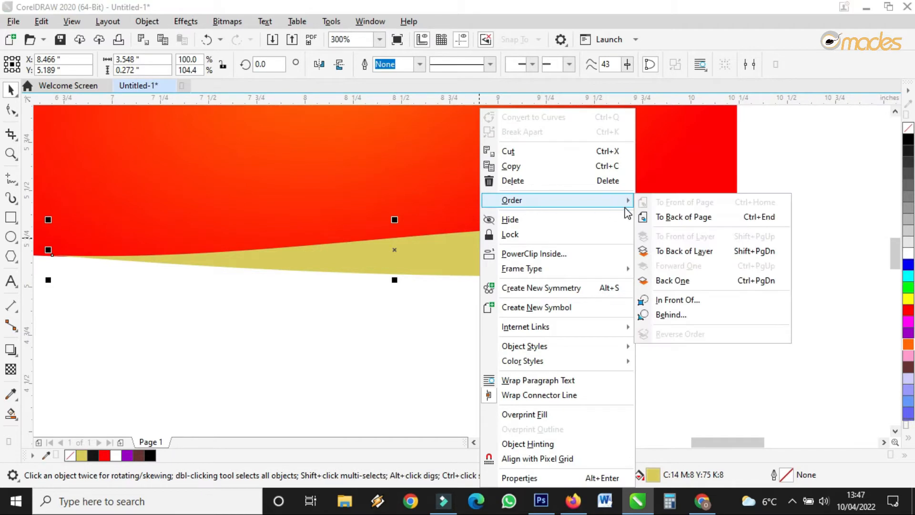
left_click(676, 219)
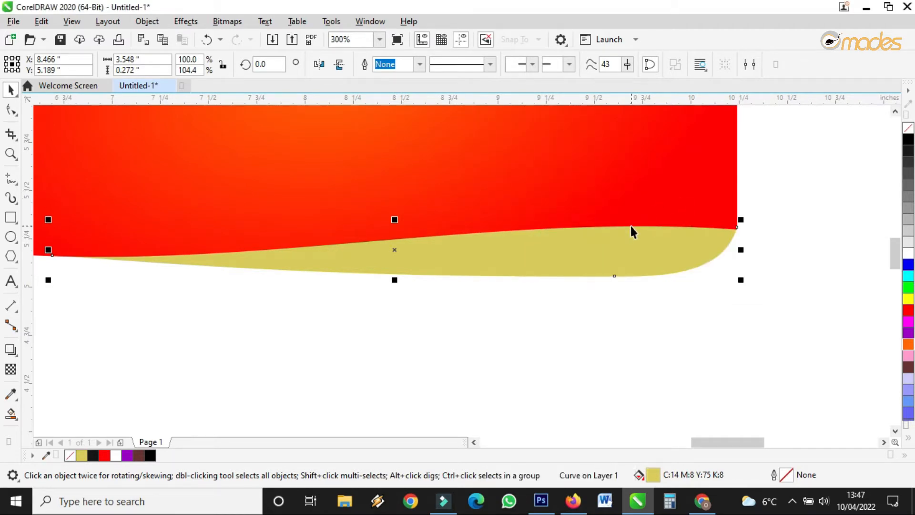
Step: Apply a linear fountain fill to the yellow shape, running from brown near its thin end to dark red at its rounded end
left_click(18, 424)
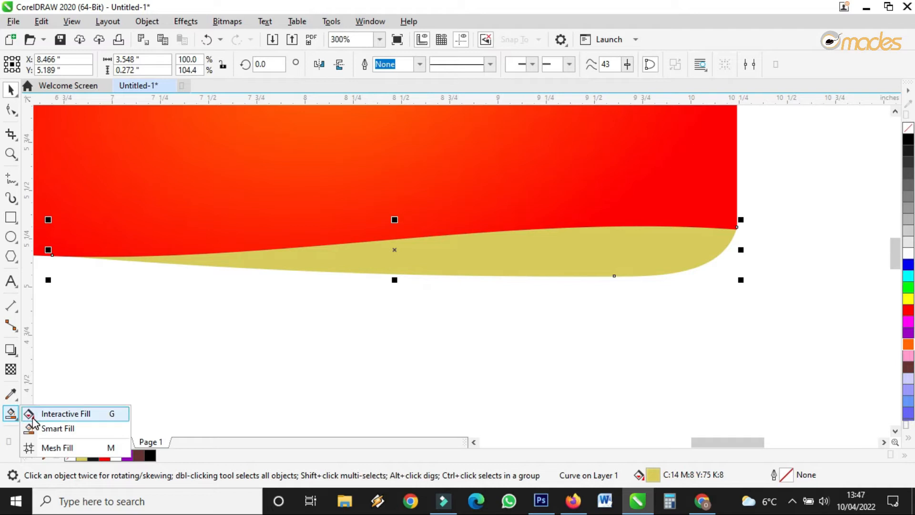
left_click(33, 417)
left_click_drag(205, 258, 623, 257)
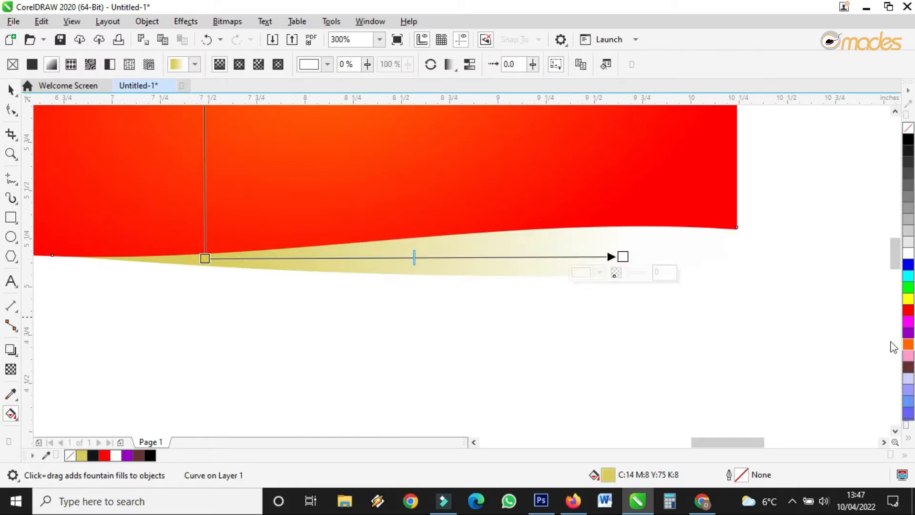
left_click(909, 316)
left_click_drag(893, 346, 623, 257)
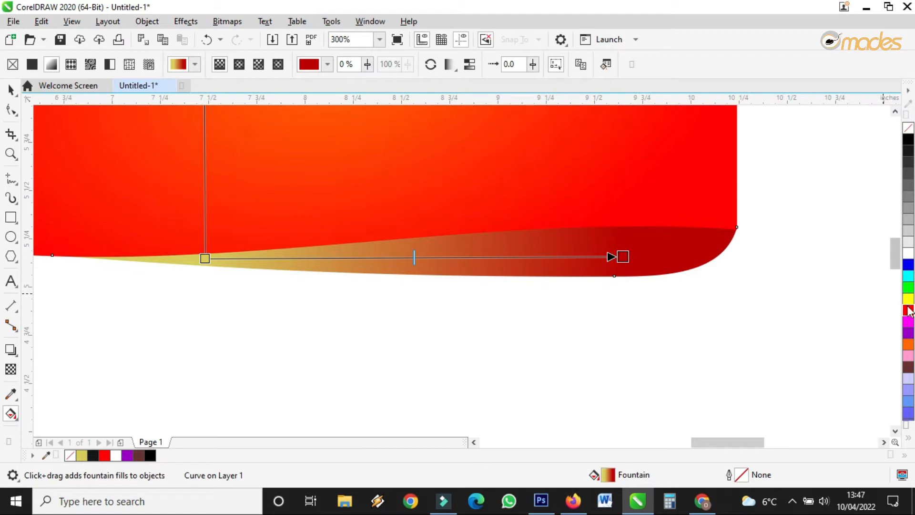
left_click_drag(909, 365, 614, 329)
left_click_drag(210, 260, 205, 259)
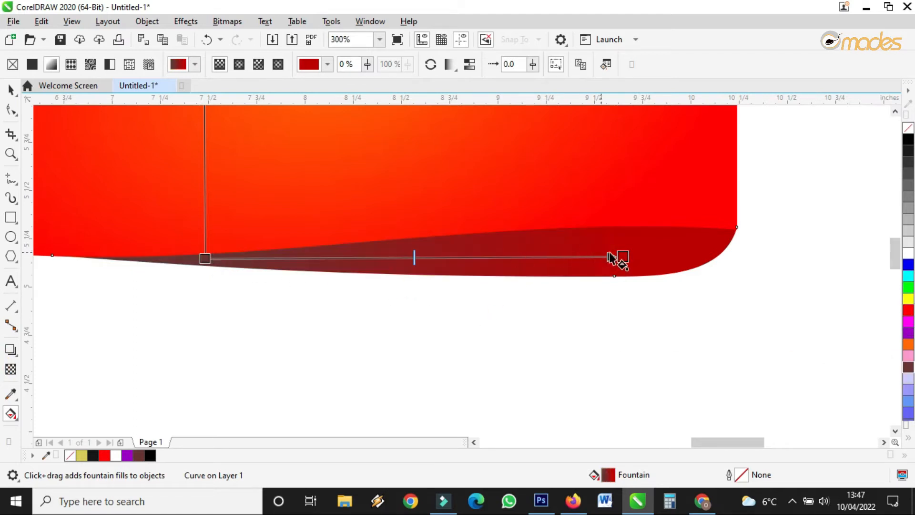
Step: Select the red shape together with its dark curl and reduce their combined height to 1.835 inches
scroll(690, 260, "down", 2)
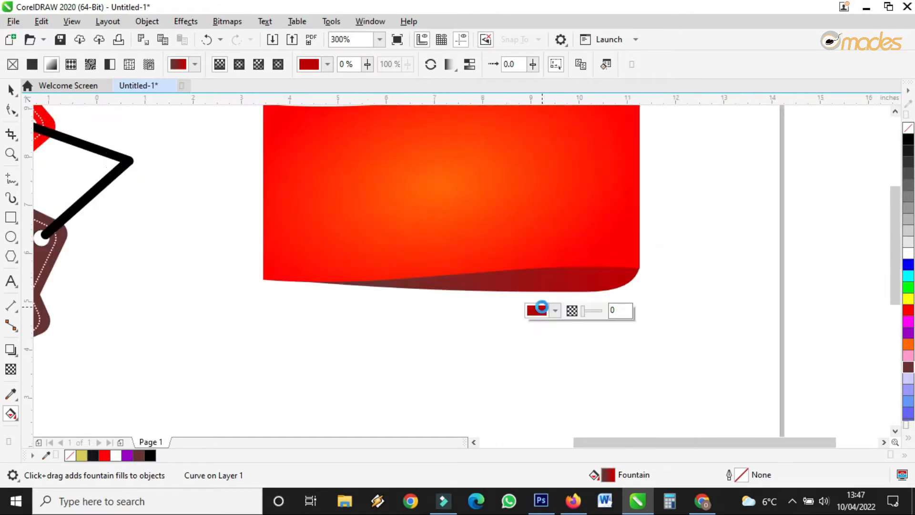
scroll(577, 298, "up", 1)
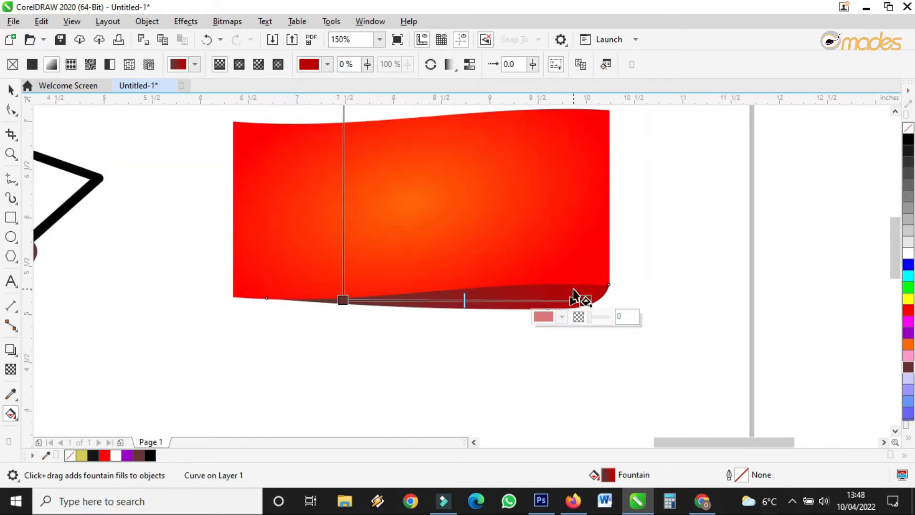
scroll(574, 296, "down", 1)
left_click(9, 91)
left_click_drag(668, 168, 335, 327)
left_click_drag(498, 195, 498, 206)
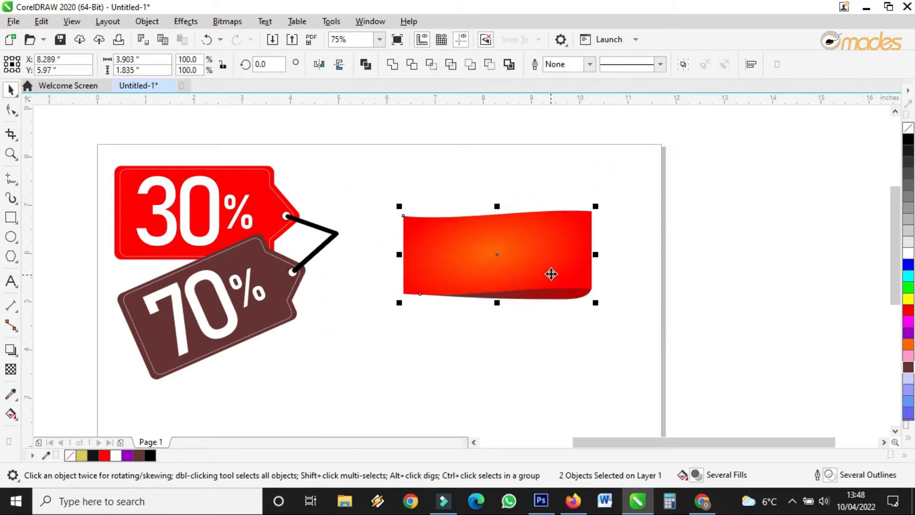
Step: Skew the selected tag and curl vertically so their right side slants slightly upward
left_click(551, 259)
left_click_drag(601, 258, 598, 251)
left_click(619, 283)
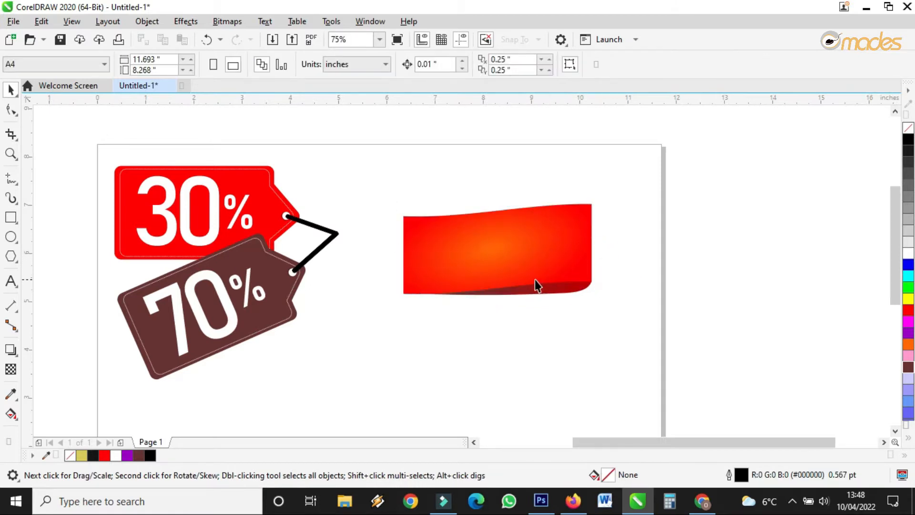
Step: Add nodes along the red tag's straight left edge and shift them outward and inward to form a zigzag of pointed teeth
scroll(435, 256, "up", 3)
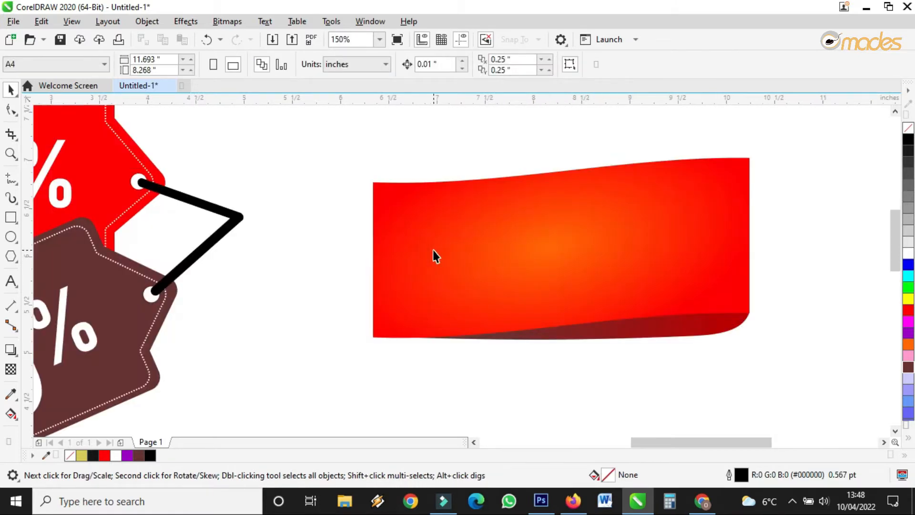
left_click(11, 112)
left_click(374, 205)
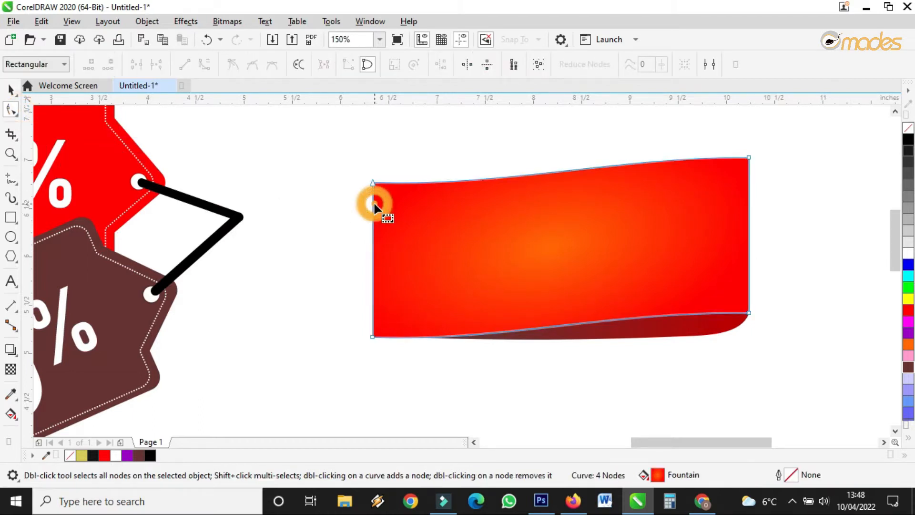
double_click(373, 205)
left_click_drag(373, 205, 360, 294)
double_click(394, 227)
double_click(366, 239)
double_click(399, 253)
double_click(364, 274)
left_click(399, 297)
double_click(399, 296)
double_click(367, 313)
left_click_drag(408, 313, 403, 312)
Step: Even out the zigzag by aligning the inner nodes and extending the top left corner outward
left_click_drag(426, 174, 398, 311)
left_click_drag(393, 206, 401, 207)
left_click_drag(406, 274, 403, 274)
left_click_drag(396, 308, 403, 308)
left_click_drag(399, 238, 401, 242)
left_click_drag(399, 208, 406, 209)
left_click_drag(378, 183, 372, 183)
Step: Adjust the curve handles of the tag's top and bottom edges to make both waves more pronounced
left_click_drag(629, 156, 627, 150)
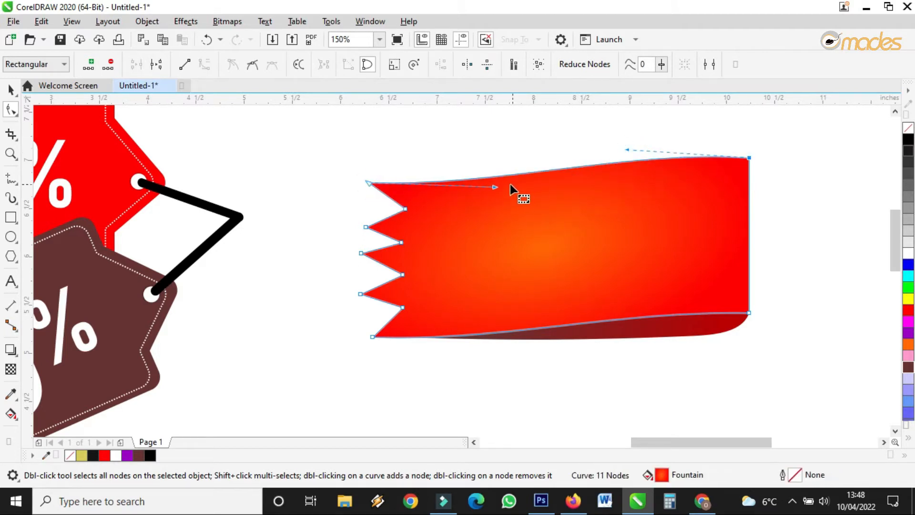
left_click_drag(497, 188, 507, 206)
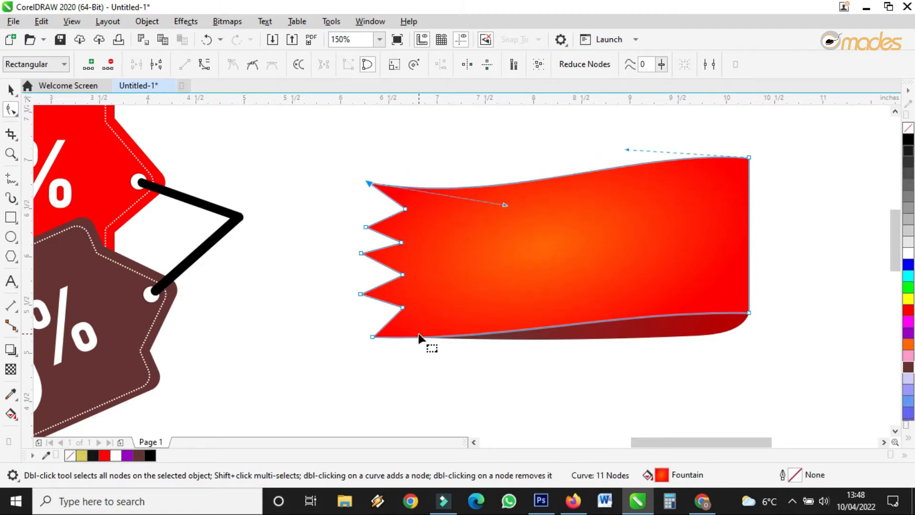
left_click(749, 313)
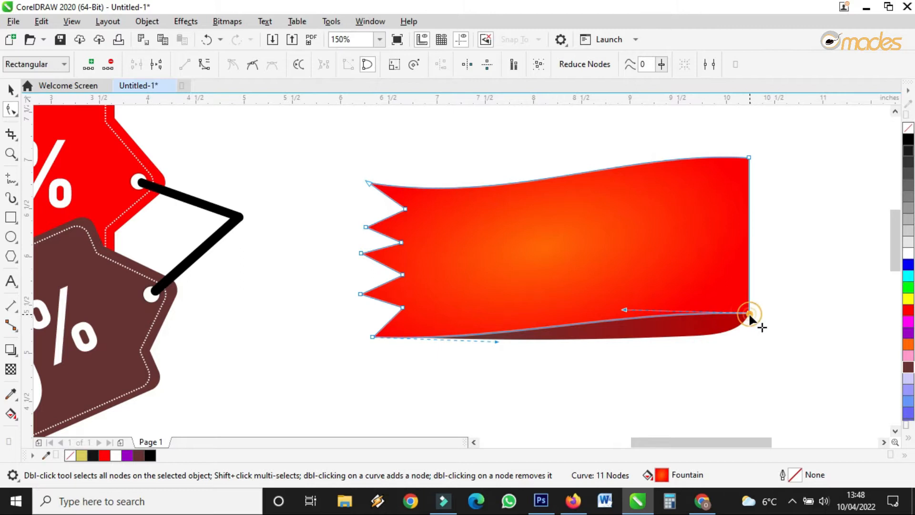
left_click_drag(494, 338, 497, 348)
left_click_drag(626, 311, 625, 305)
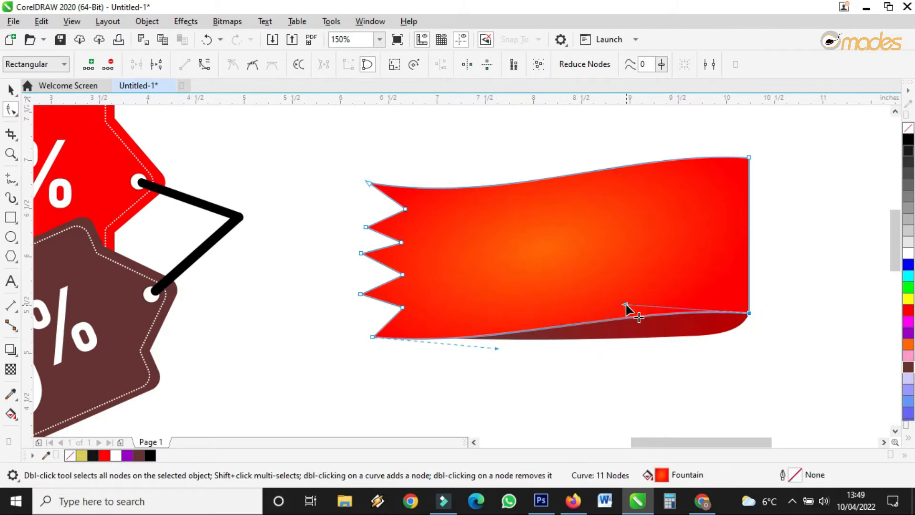
Step: Nudge the dark curl slightly up against the tag's wavy bottom edge and clear the selection
left_click(10, 89)
scroll(296, 257, "down", 2)
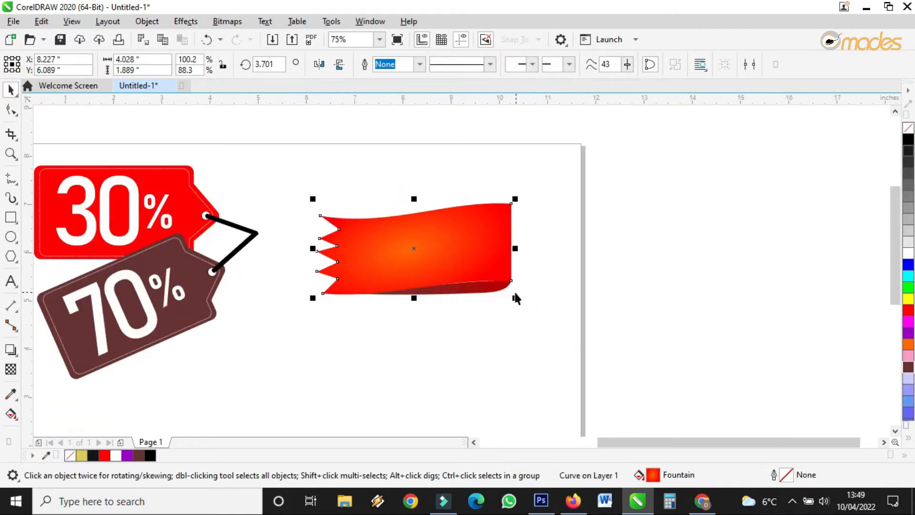
scroll(505, 295, "up", 4)
left_click_drag(261, 262, 261, 260)
scroll(541, 317, "down", 2)
left_click(541, 315)
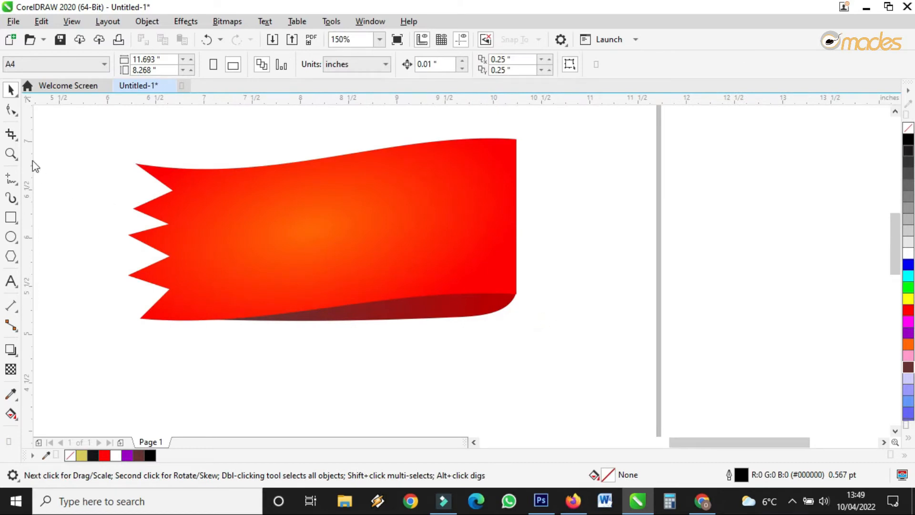
Step: Draw a straight vertical line about 1.58 inches long across the tag, just right of the zigzag teeth
left_click(11, 180)
left_click(189, 170)
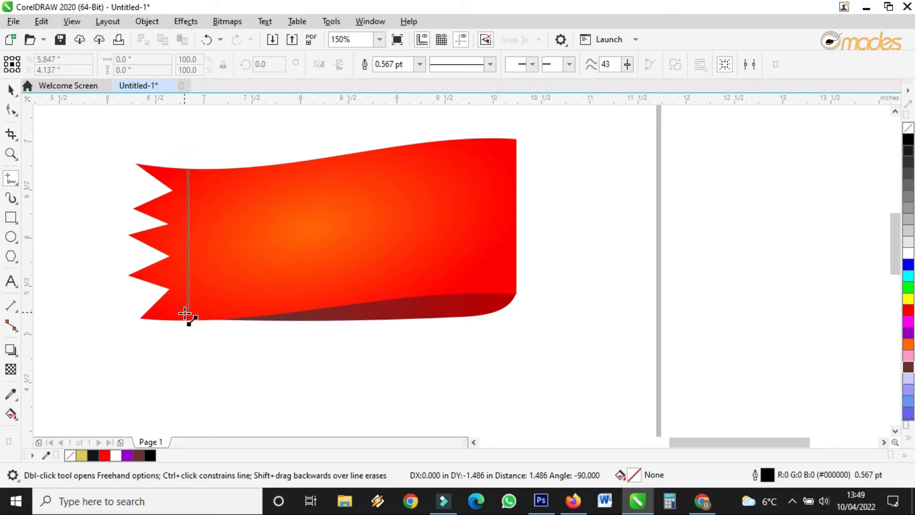
left_click(184, 321)
scroll(190, 320, "up", 3)
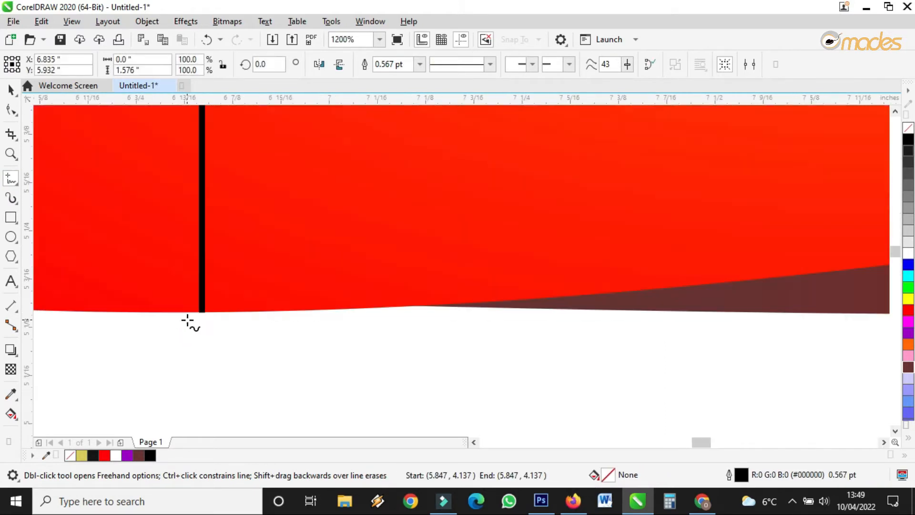
scroll(266, 337, "down", 3)
scroll(298, 199, "up", 3)
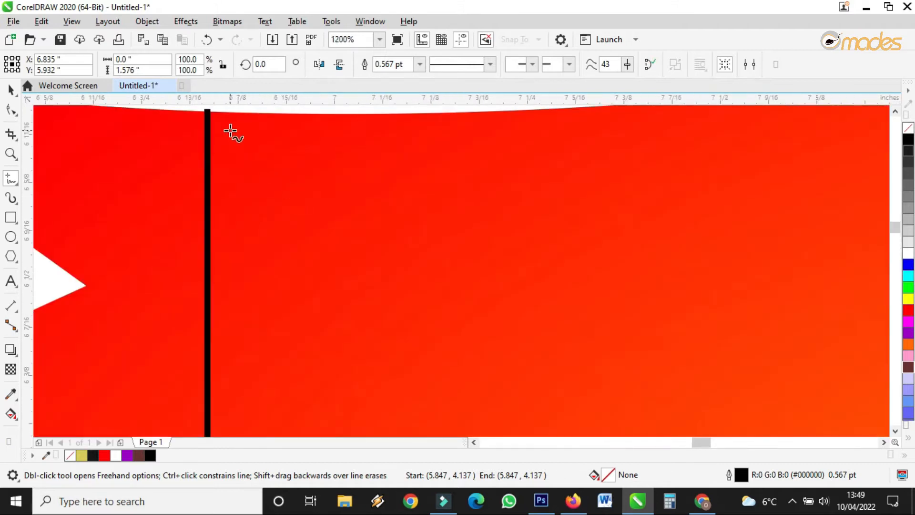
scroll(231, 131, "down", 1)
Step: Lower the vertical line's top node so that it ends on the tag's top edge
left_click(20, 109)
left_click(274, 214)
scroll(272, 199, "up", 3)
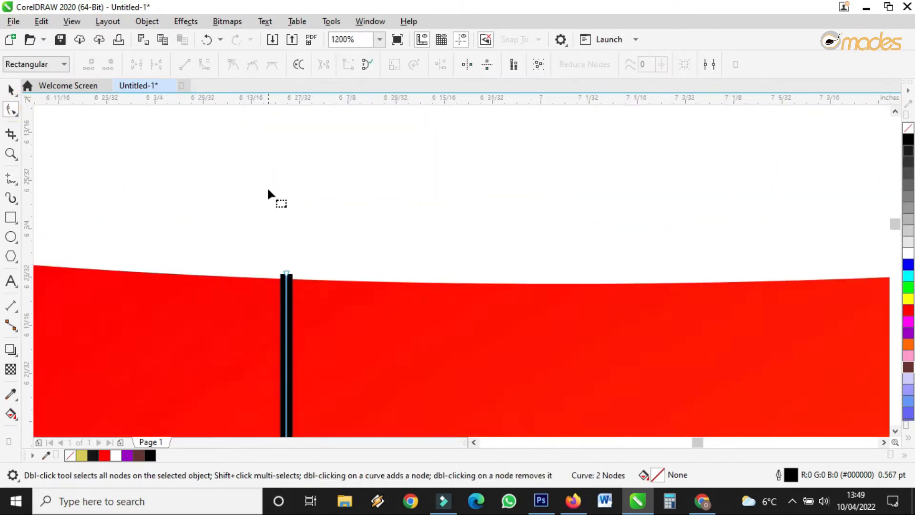
scroll(303, 359, "up", 3)
left_click_drag(304, 357, 304, 371)
scroll(315, 334, "down", 10)
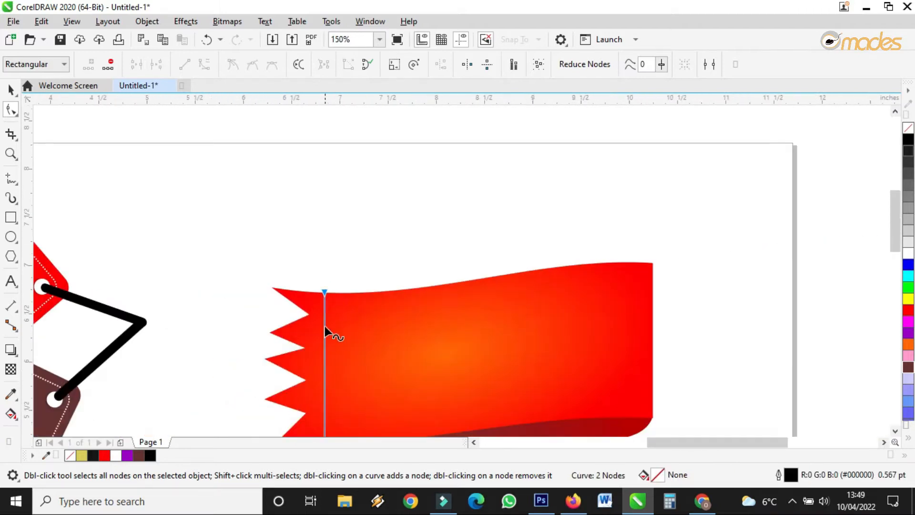
scroll(327, 367, "up", 4)
Step: Give the vertical line a long-dash line style and an outline width of 1.5 pt
left_click(11, 89)
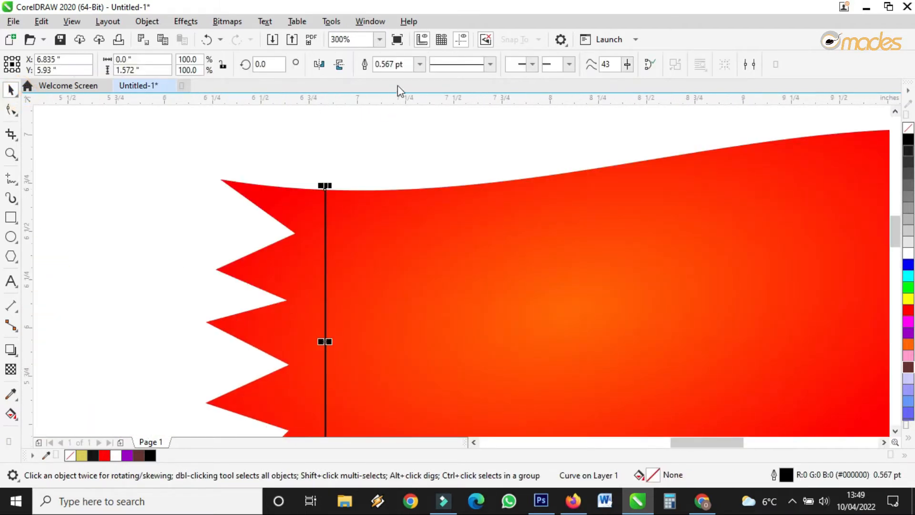
left_click(491, 65)
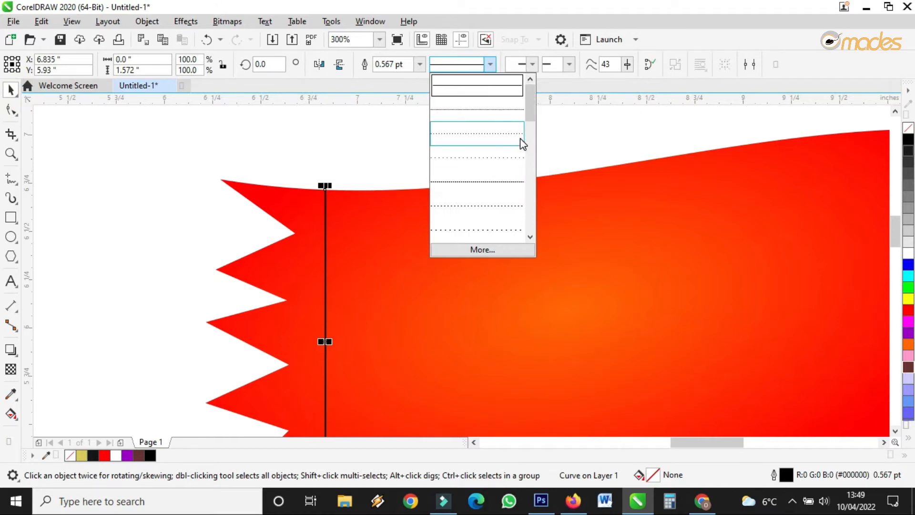
left_click_drag(527, 113, 529, 156)
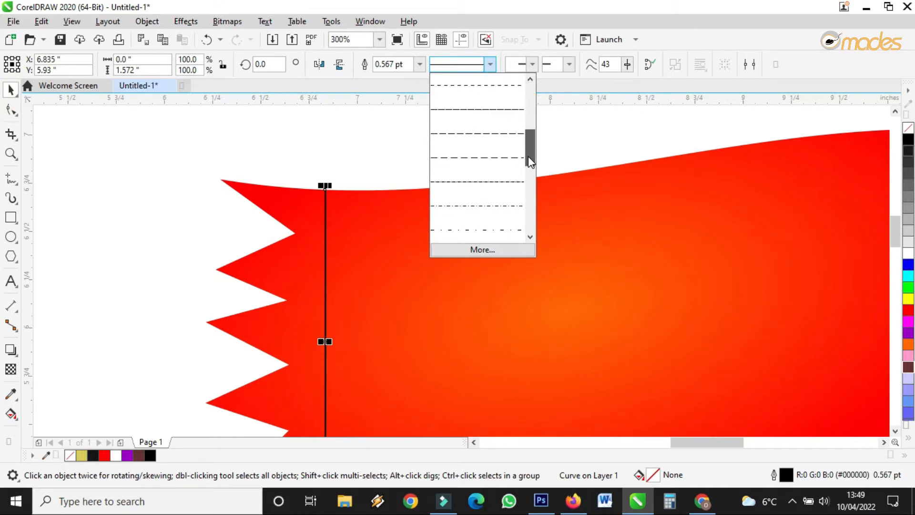
left_click(489, 158)
left_click(419, 64)
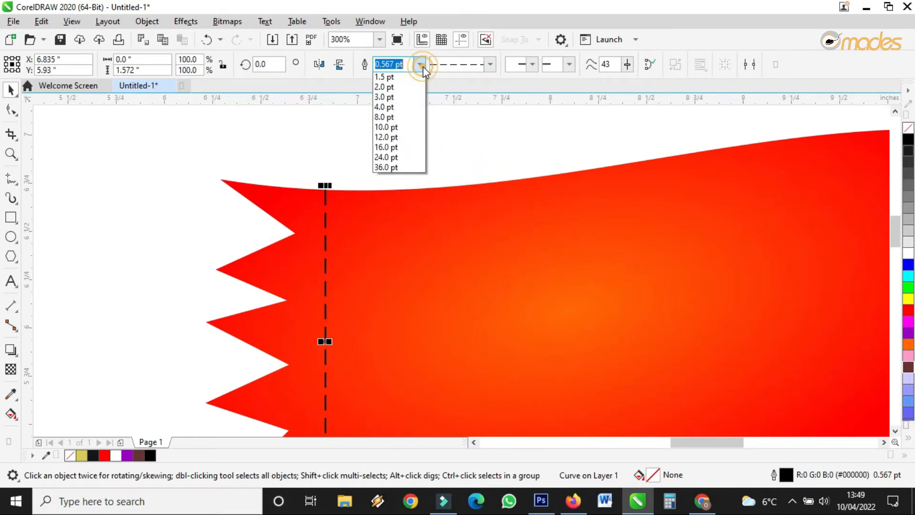
left_click(396, 130)
Step: Set the dashed vertical line's outline width to 1.0 pt and its outline colour to white, and clear the selection
scroll(377, 129, "down", 2)
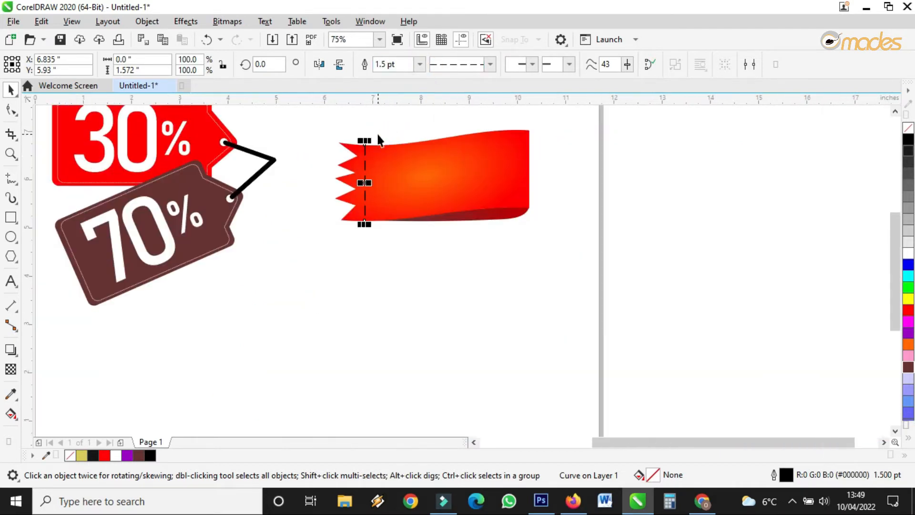
scroll(377, 129, "up", 1)
left_click(422, 70)
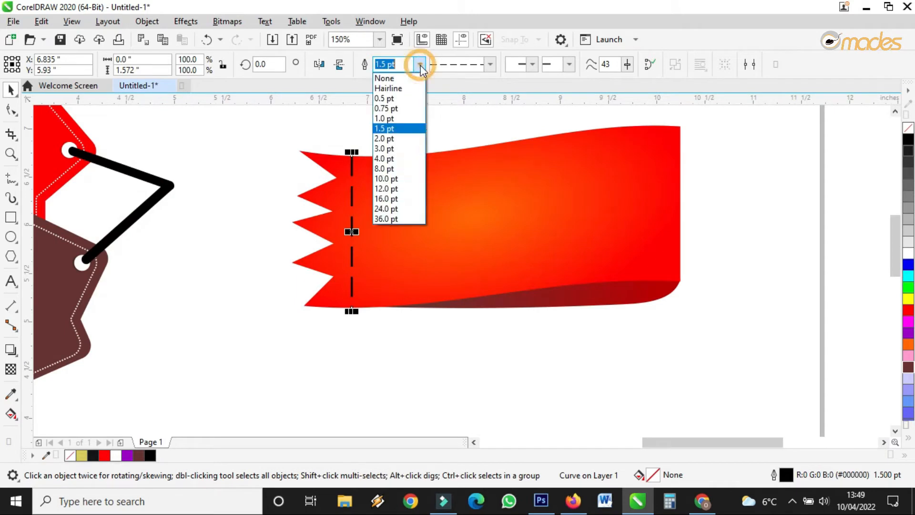
left_click(399, 117)
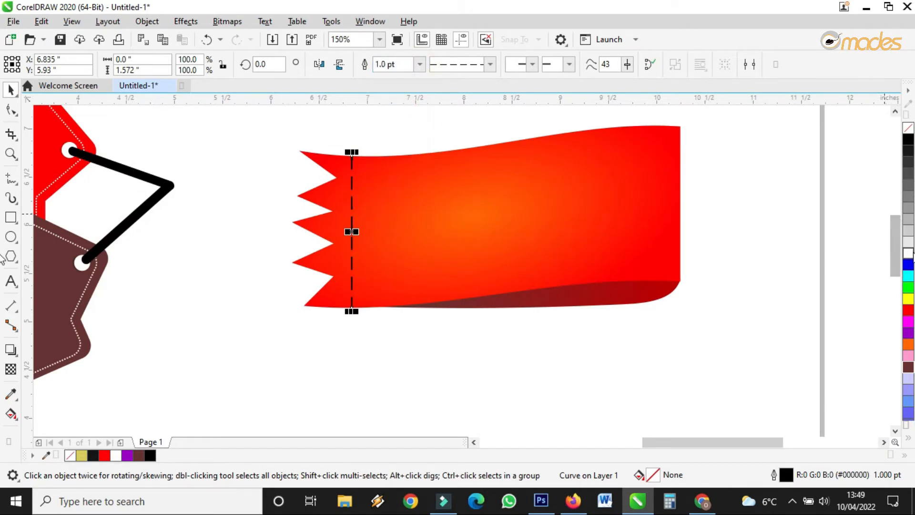
left_click(908, 253)
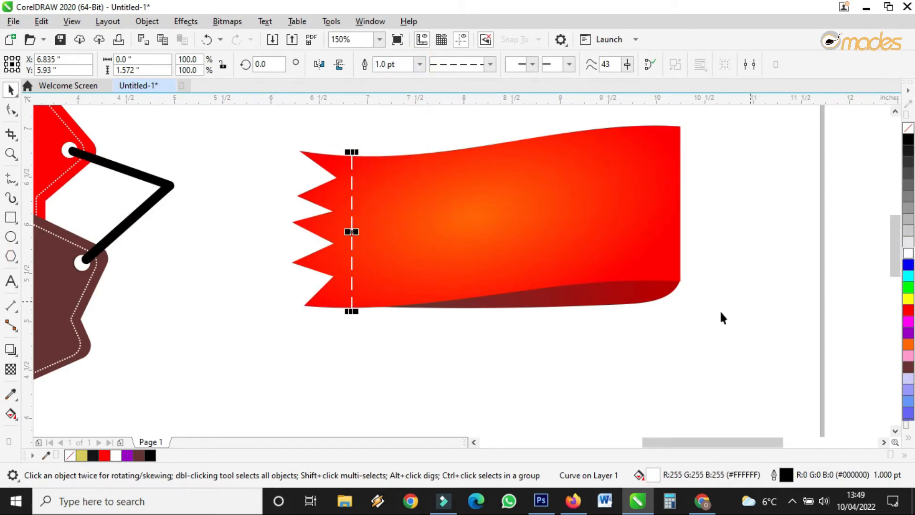
left_click(645, 323)
scroll(384, 260, "down", 2)
scroll(411, 254, "up", 2)
scroll(411, 254, "down", 1)
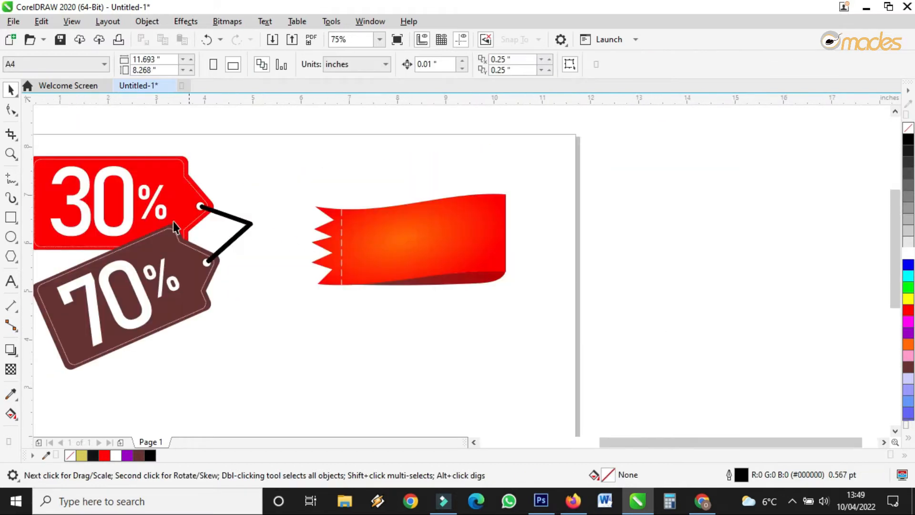
Step: Ungroup the two strung tags and also ungroup the 30% tag's own objects
left_click(135, 205)
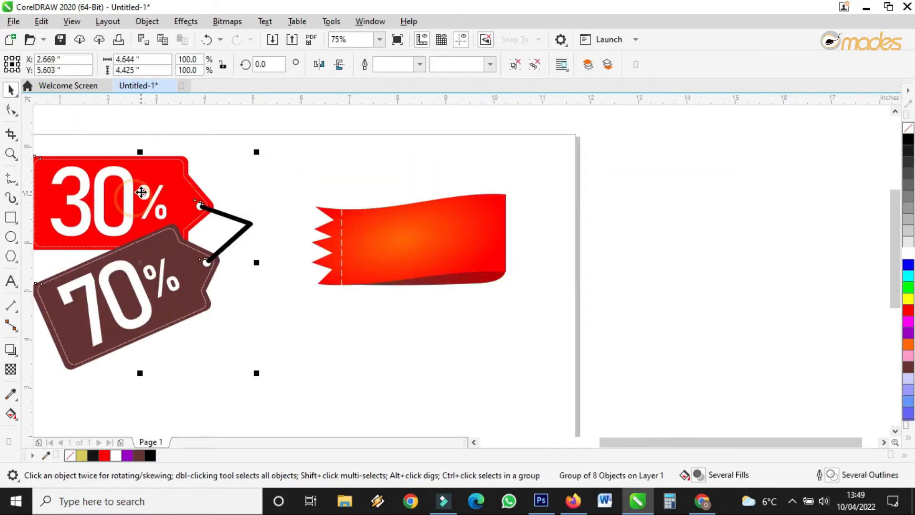
left_click(513, 69)
left_click(409, 147)
left_click(145, 194)
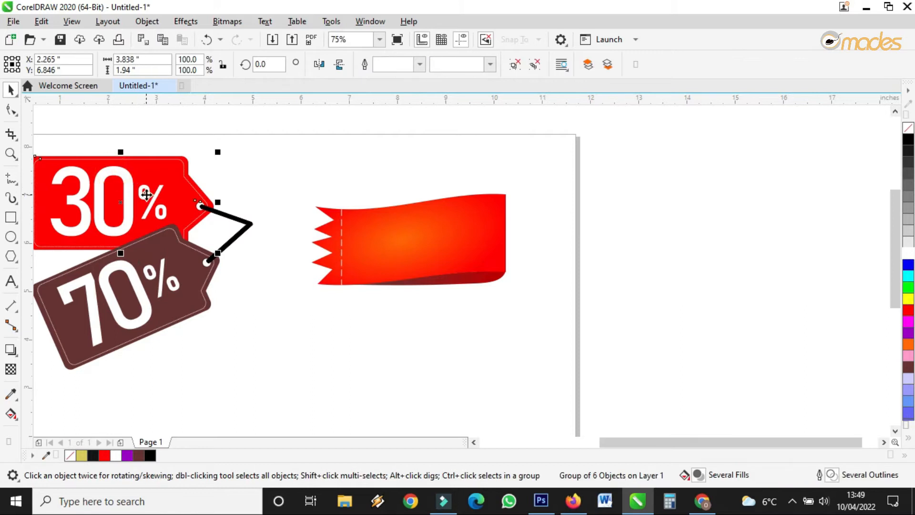
left_click(514, 64)
Step: Place a copy of the "30" and "%" texts on the wavy gradient tag and scale it to about 85.2%
left_click(123, 194)
left_click(135, 189)
left_click(135, 189)
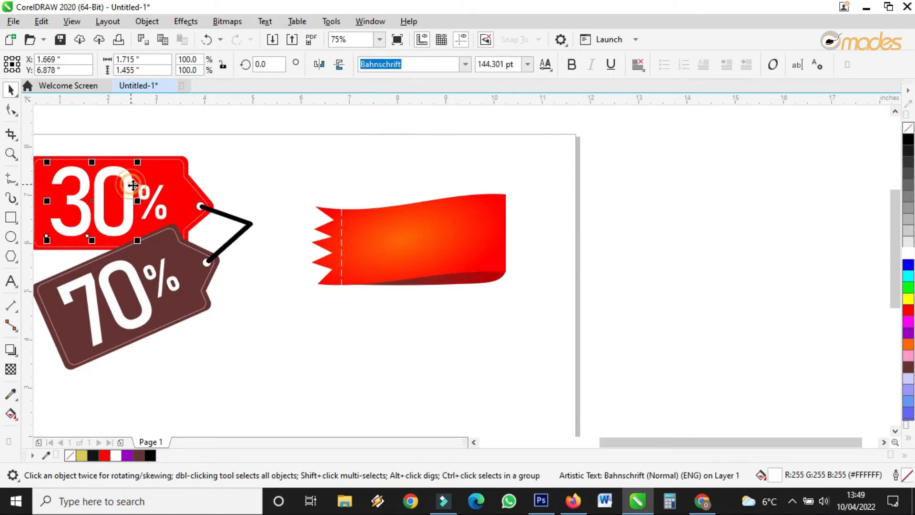
left_click(152, 201, "shift")
left_click_drag(134, 188, 435, 229)
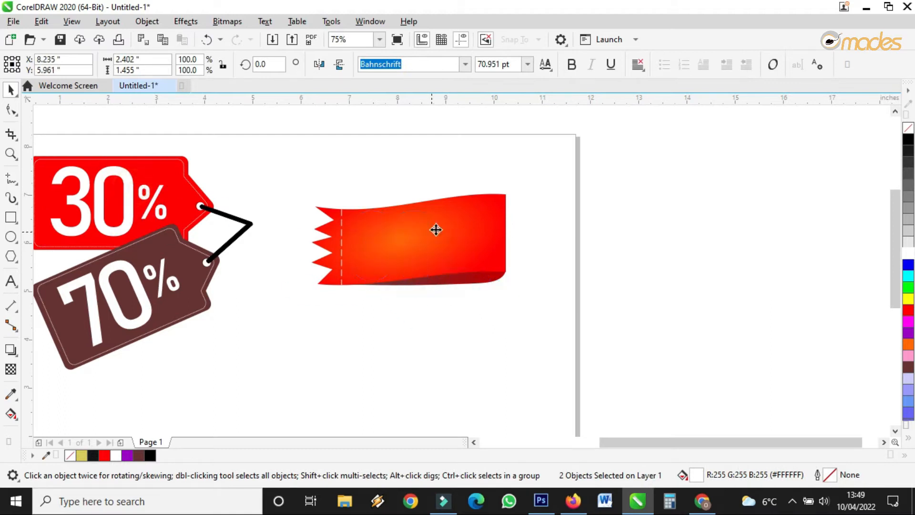
left_click_drag(474, 288, 456, 292)
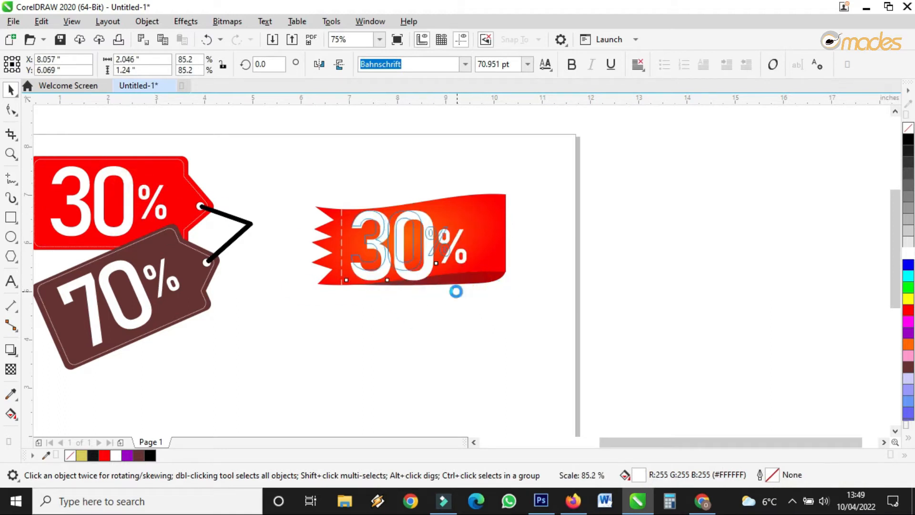
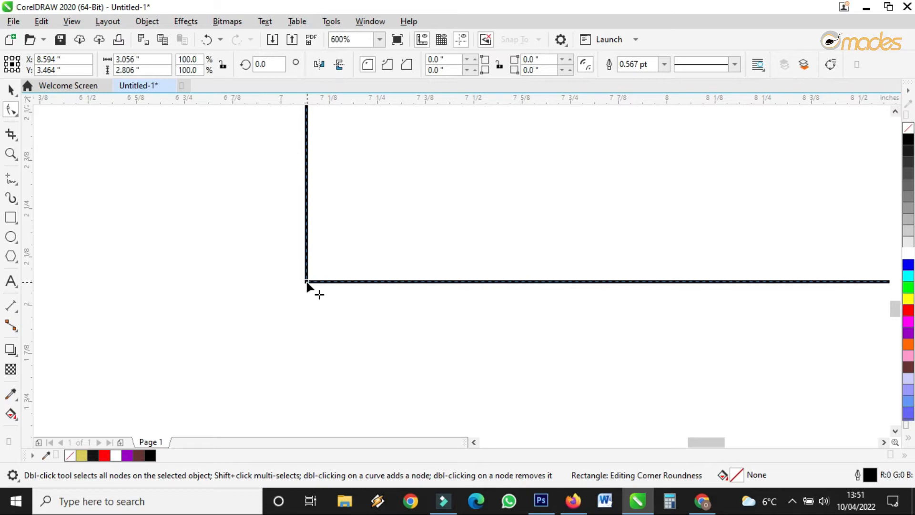
Step: Round the lower-left corner of the rectangle below the wavy tag to a radius of about 0.155 inches
scroll(306, 283, "down", 3)
scroll(306, 285, "up", 1)
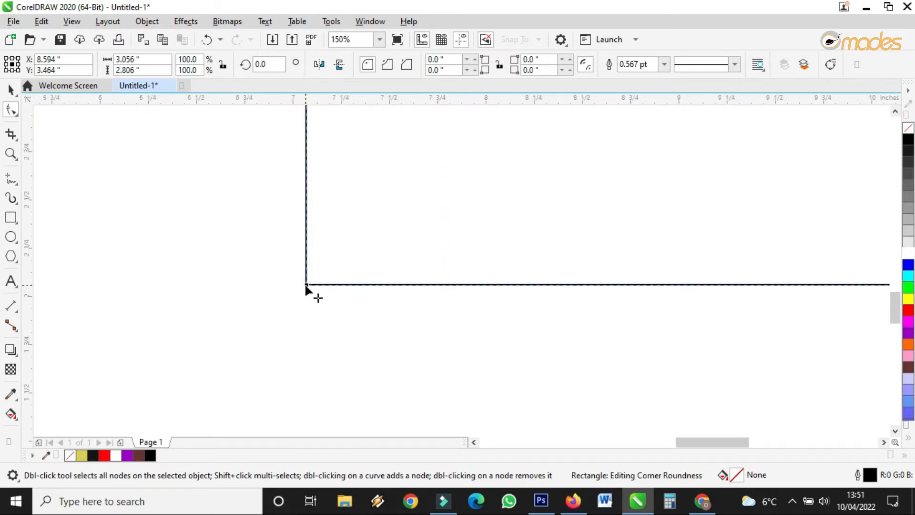
scroll(306, 286, "down", 1)
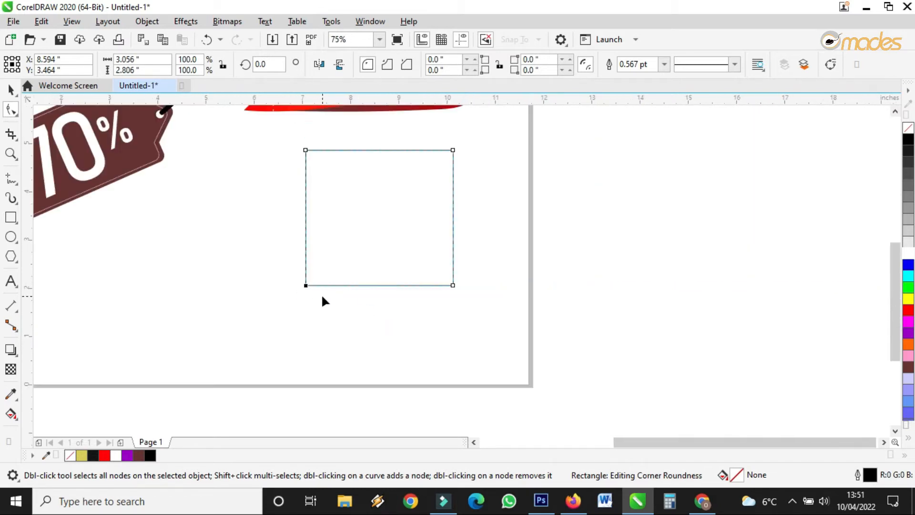
scroll(317, 292, "up", 3)
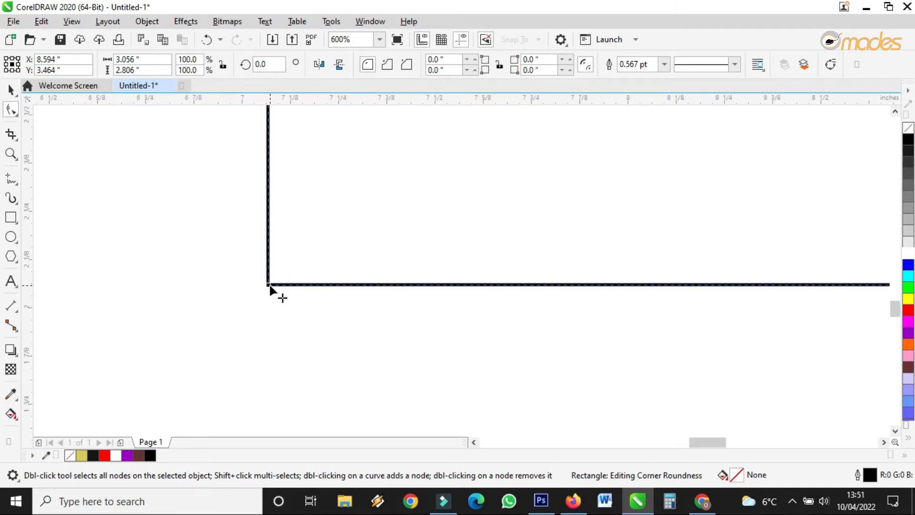
scroll(269, 286, "down", 2)
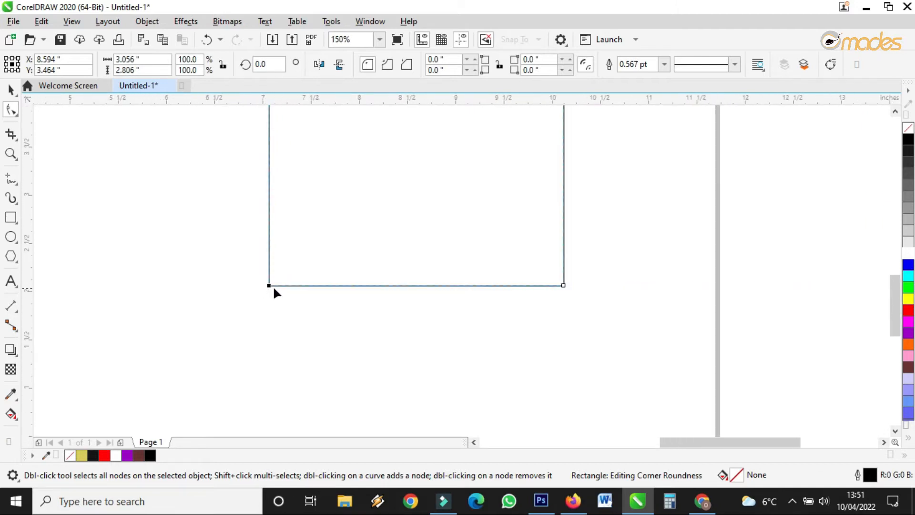
scroll(565, 285, "down", 1)
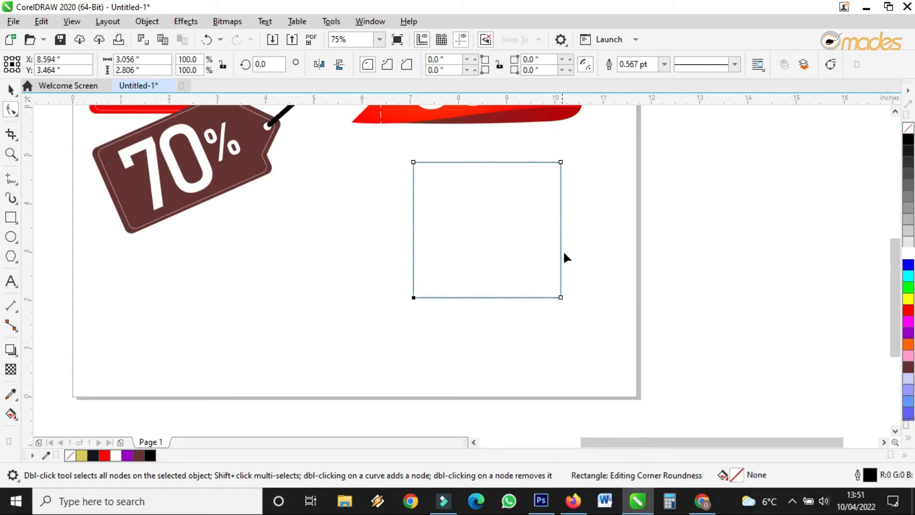
scroll(413, 281, "up", 1)
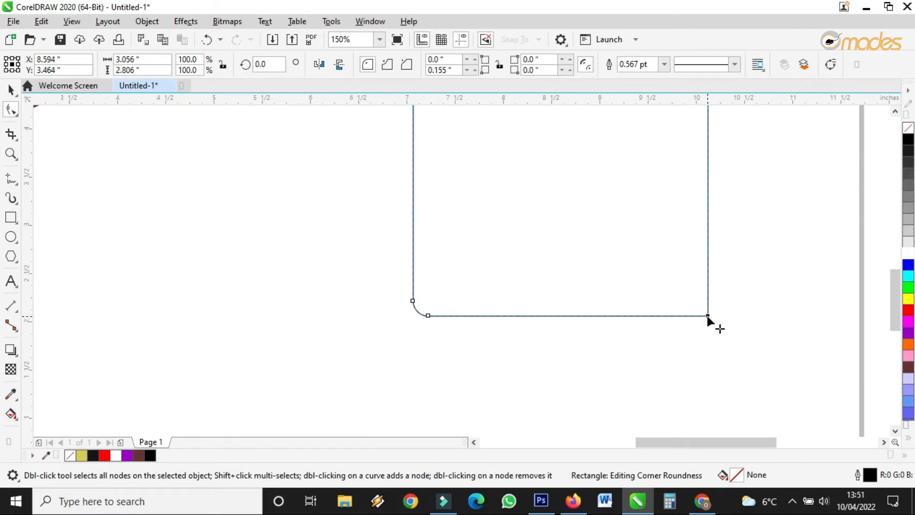
Step: Round the rectangle's lower-right corner to a radius of about 0.183 inches and clear the selection
left_click_drag(707, 315, 710, 308)
scroll(552, 317, "down", 2)
key("ctrl+z")
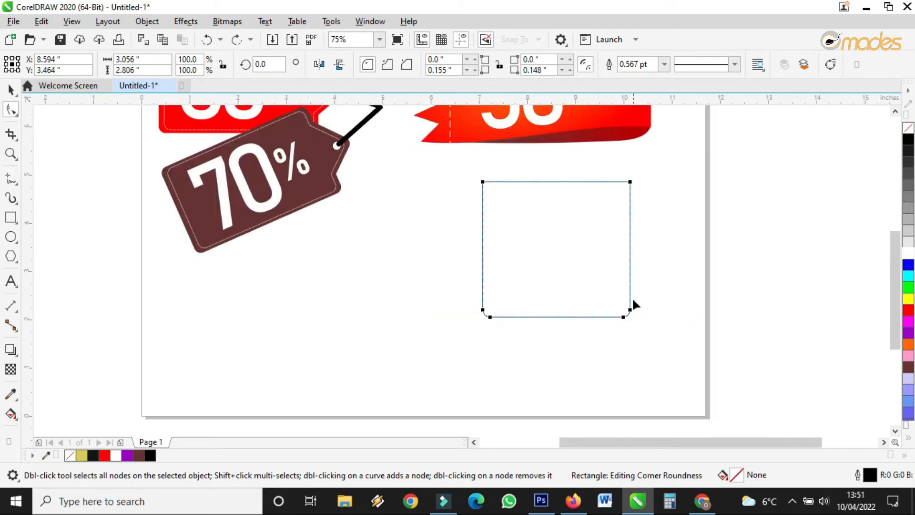
scroll(634, 306, "up", 2)
left_click_drag(621, 313, 620, 310)
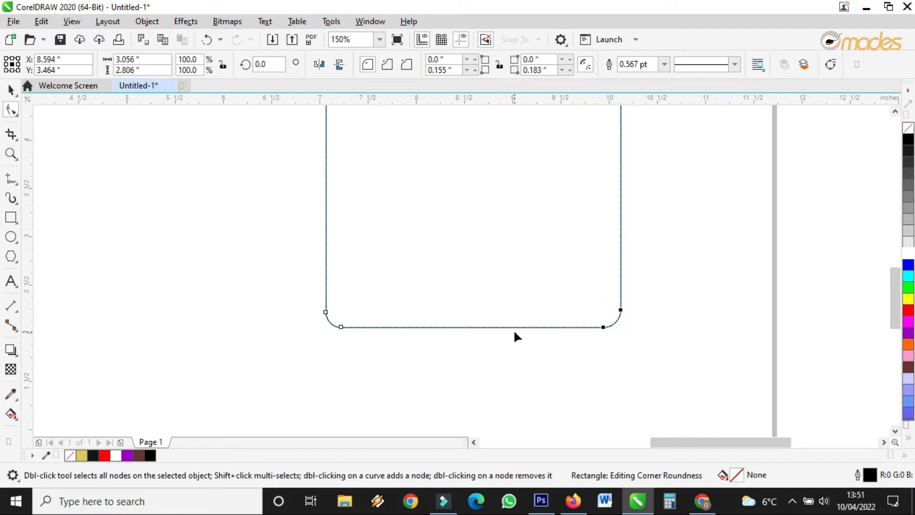
scroll(483, 273, "down", 5)
left_click(11, 89)
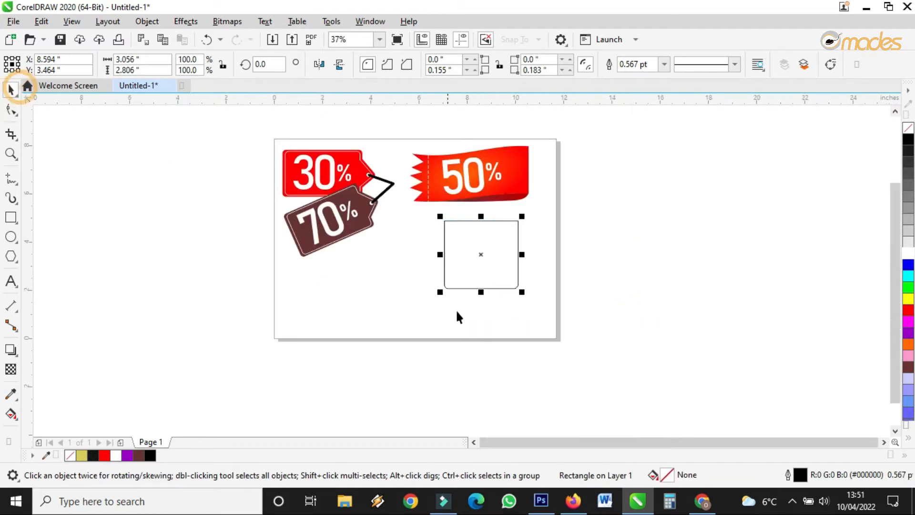
left_click(552, 309)
Step: Draw a straight diagonal line about 1.31 by 1.30 inches across the rectangle's lower-left corner
scroll(536, 296, "up", 2)
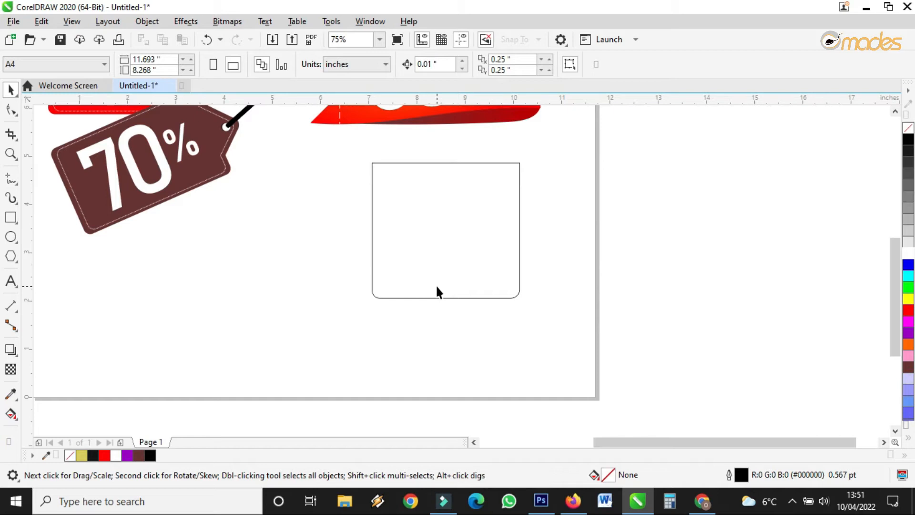
scroll(458, 286, "up", 2)
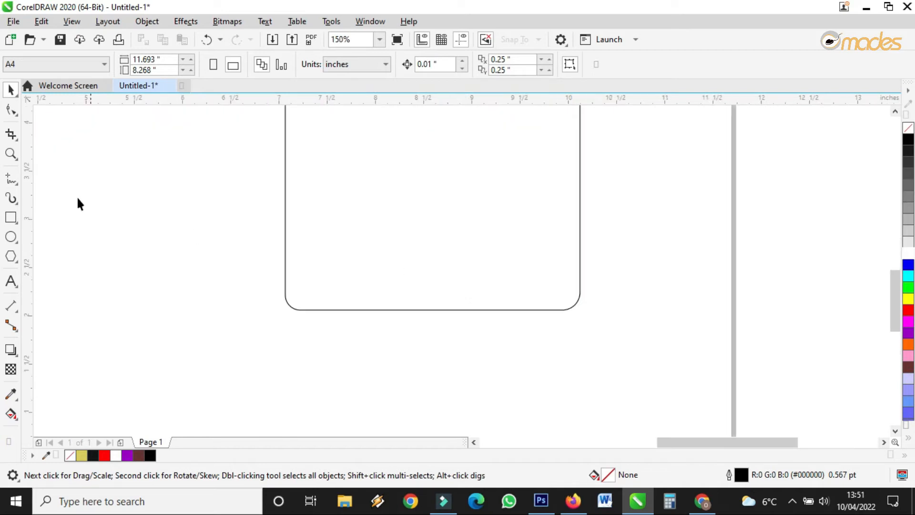
left_click(9, 183)
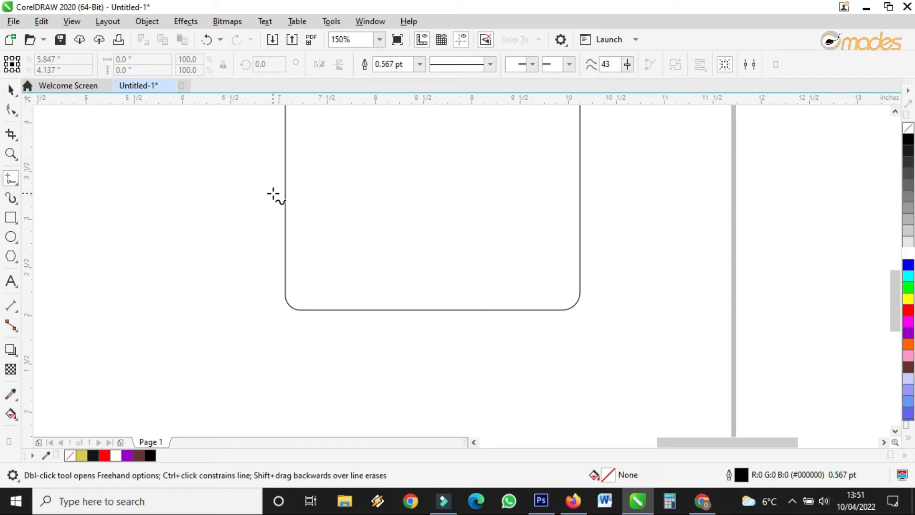
left_click(266, 195)
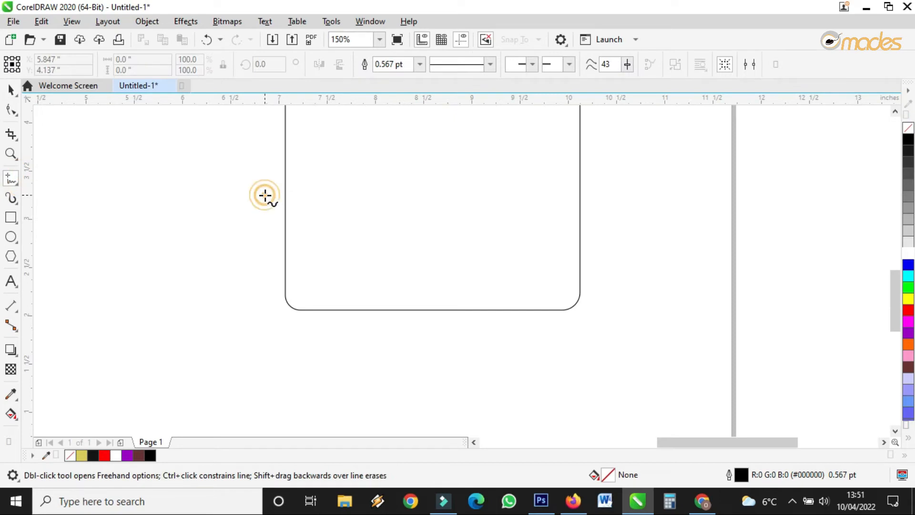
left_click(391, 320)
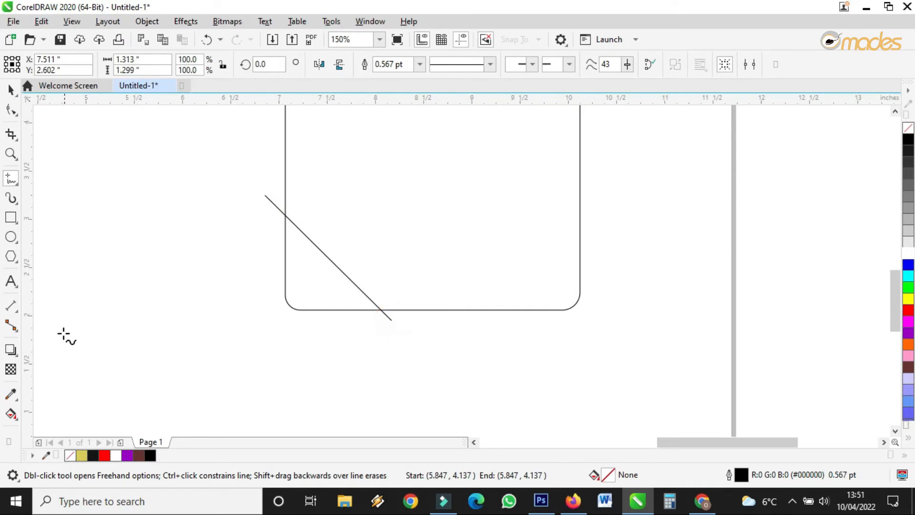
Step: Create a filled piece from the corner area enclosed by the diagonal line and the rectangle with Smart Fill
left_click(12, 414)
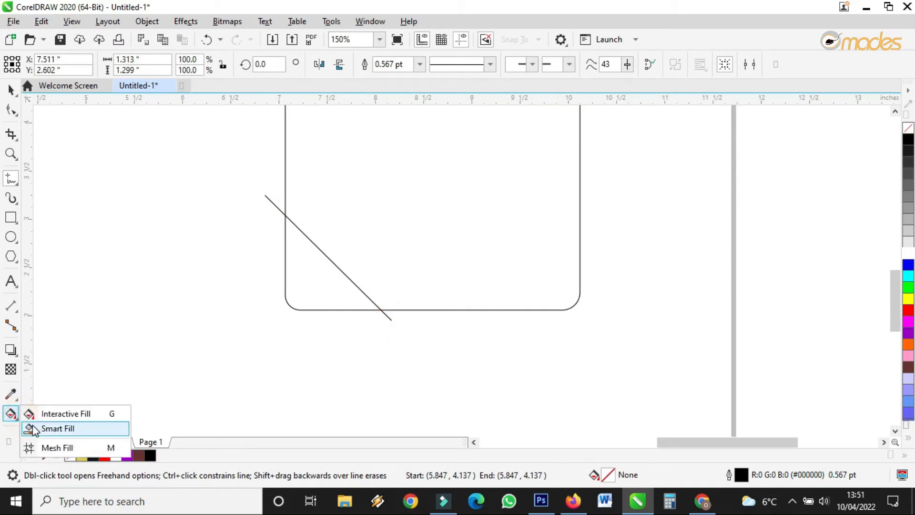
left_click(57, 429)
left_click(307, 288)
Step: Move the filled corner piece out of the rectangle and delete the diagonal line
left_click(11, 89)
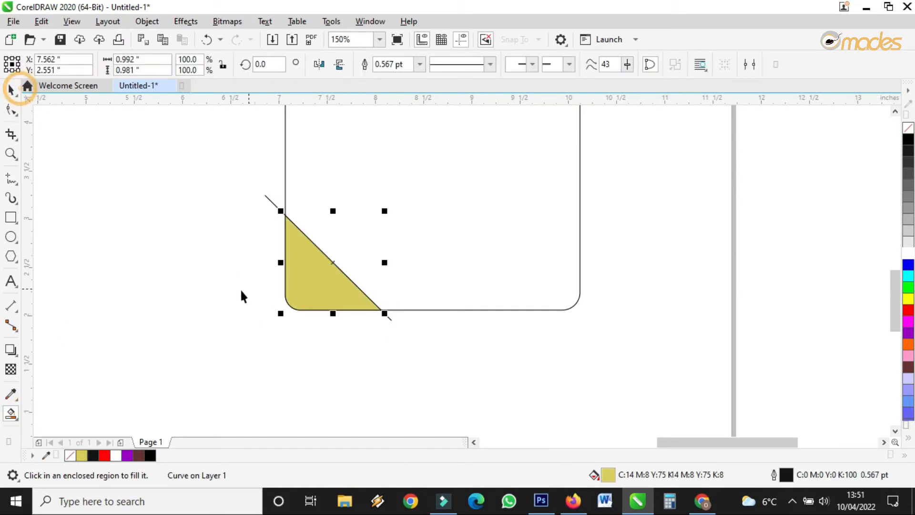
left_click_drag(341, 290, 206, 321)
left_click_drag(247, 172, 445, 343)
key("Delete")
Step: Rotate the filled corner piece 45 degrees so its rounded tip points down, and place it under the rectangle's bottom edge
left_click_drag(215, 325, 487, 386)
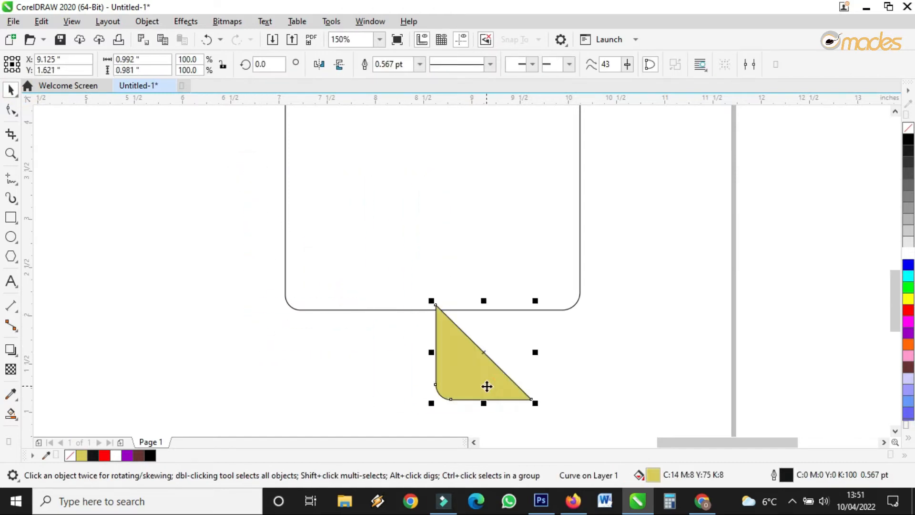
left_click(487, 387)
left_click_drag(535, 402, 574, 348)
left_click_drag(519, 381, 405, 336)
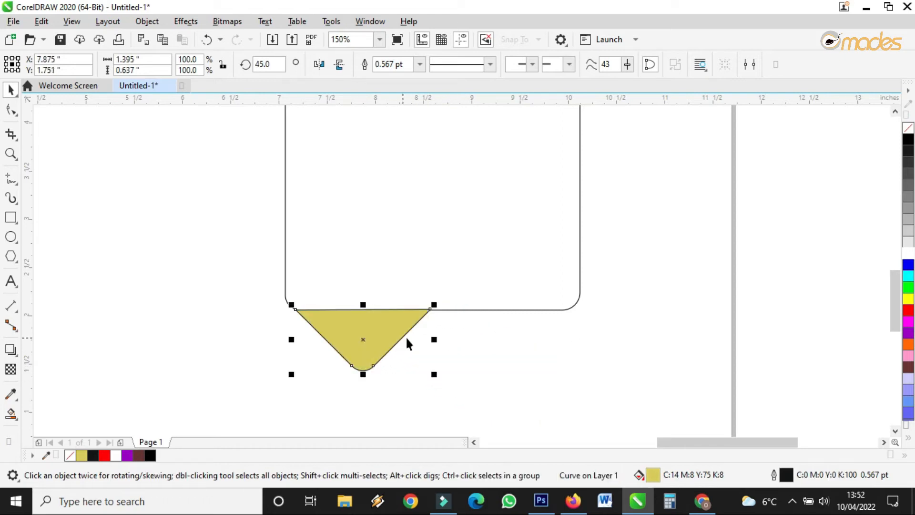
Step: Enlarge the filled triangle to about 2.82 by 0.86 inches so that it spans the rectangle's bottom edge
left_click_drag(434, 375, 474, 388)
left_click_drag(474, 349, 571, 367)
left_click_drag(432, 305, 433, 303)
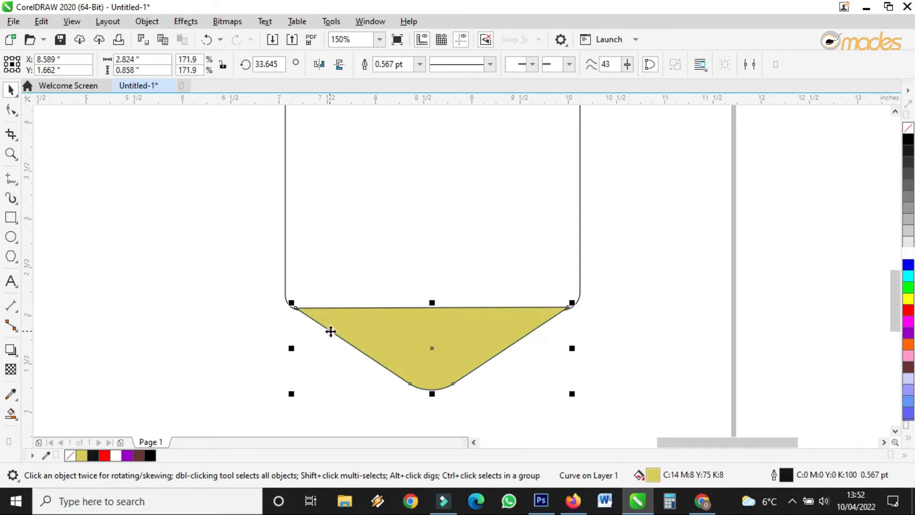
Step: Shift the triangle slightly so that its two upper tips meet the rectangle's rounded bottom corners
scroll(330, 331, "up", 2)
left_click_drag(282, 299, 277, 298)
scroll(277, 298, "down", 2)
scroll(523, 288, "up", 1)
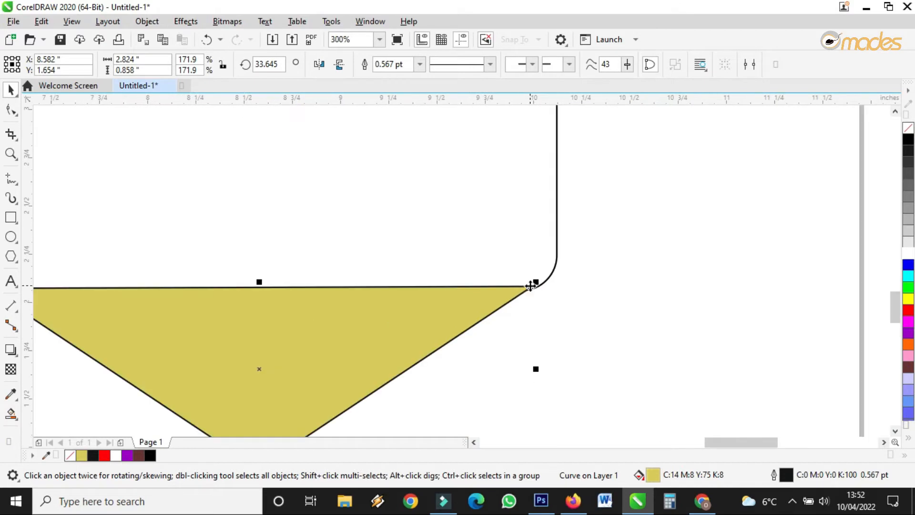
scroll(539, 310, "up", 1)
key("F10")
left_click(521, 264)
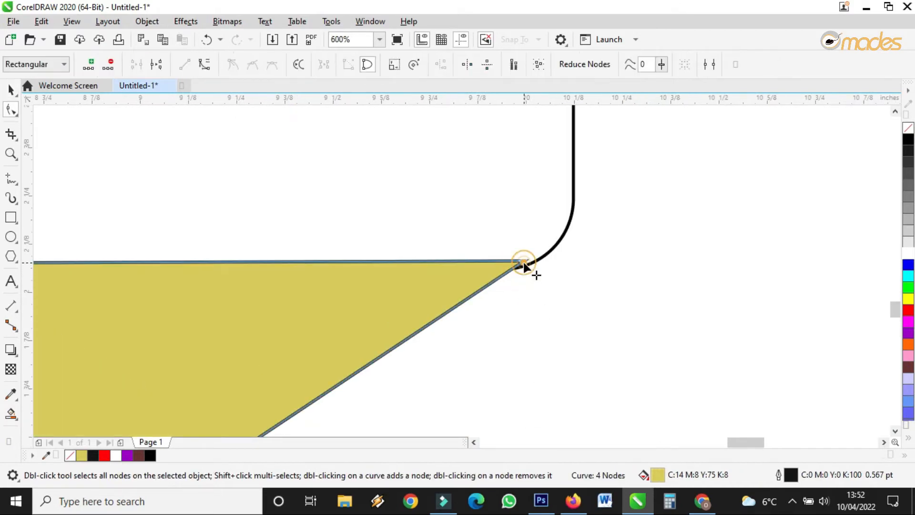
scroll(523, 312, "down", 2)
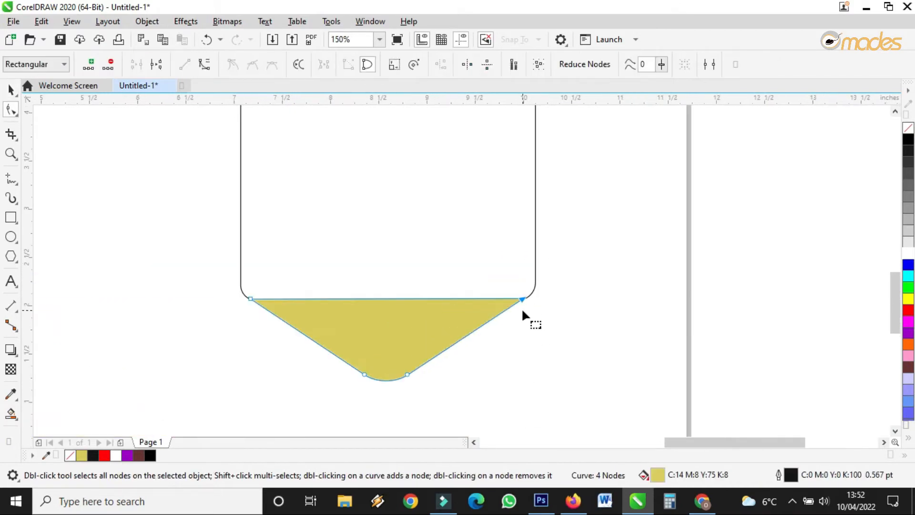
Step: Weld the triangle and the rectangle into one pointed tag shape
left_click(10, 90)
scroll(412, 340, "down", 2)
left_click(408, 341)
left_click(417, 272, "shift")
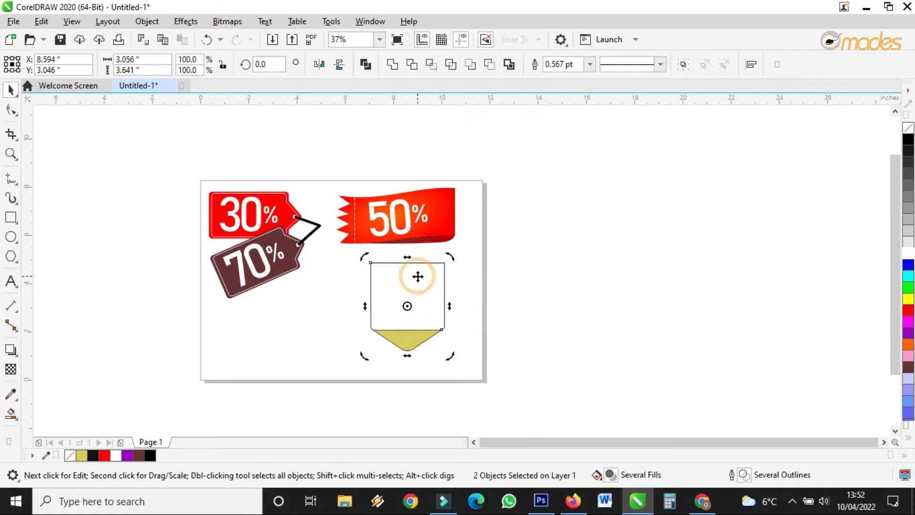
left_click(395, 62)
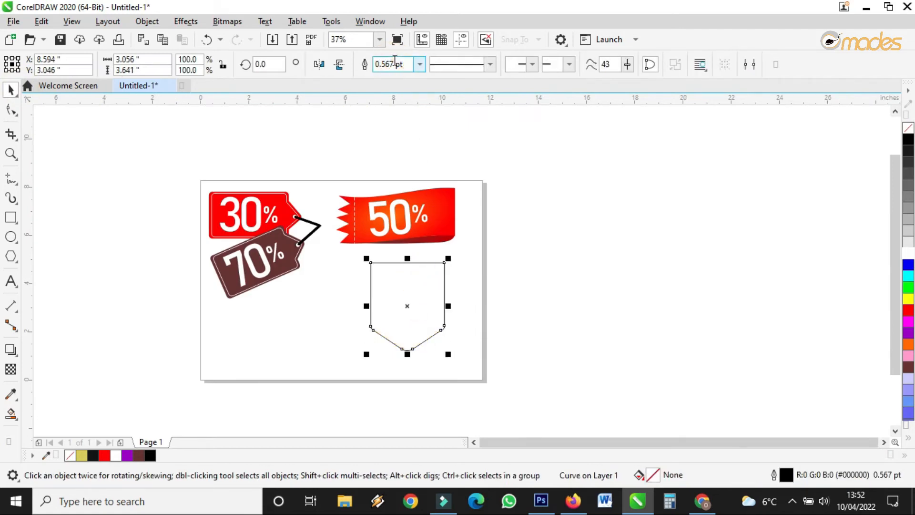
Step: Undo the weld that joined the rectangle and the triangle
left_click(545, 241)
scroll(431, 319, "up", 2)
key("ctrl+z")
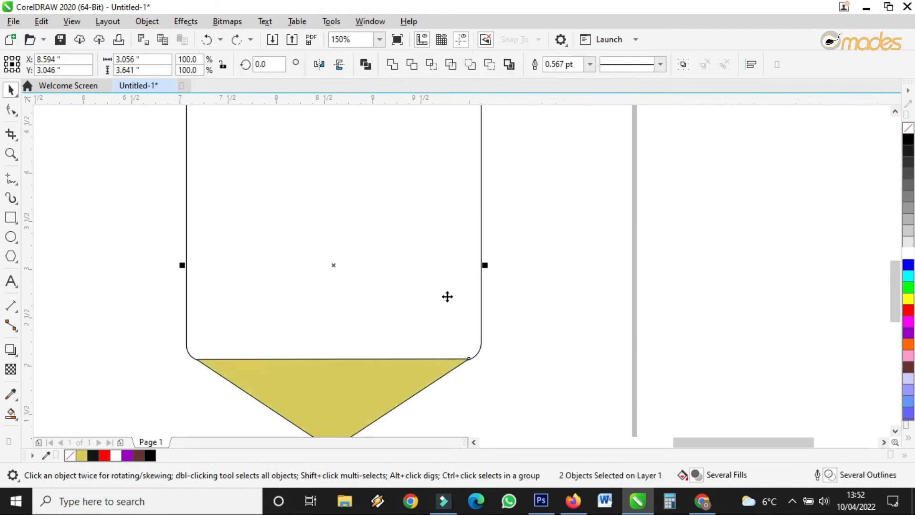
left_click(574, 293)
Step: Weld the rectangle and the triangle again, selecting the rectangle first so the tag takes the triangle's yellow fill, and shift the tag slightly down
scroll(468, 300, "down", 2)
left_click(438, 259)
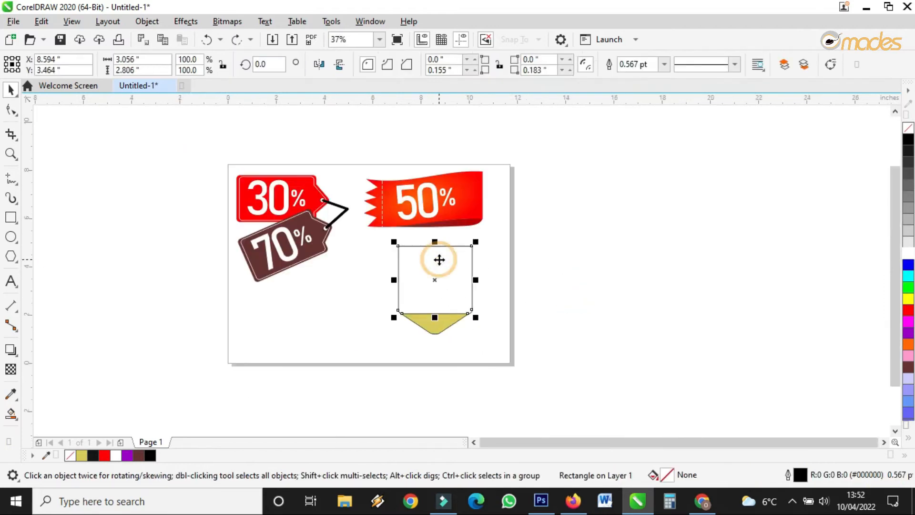
left_click(442, 324, "shift")
scroll(445, 263, "up", 2)
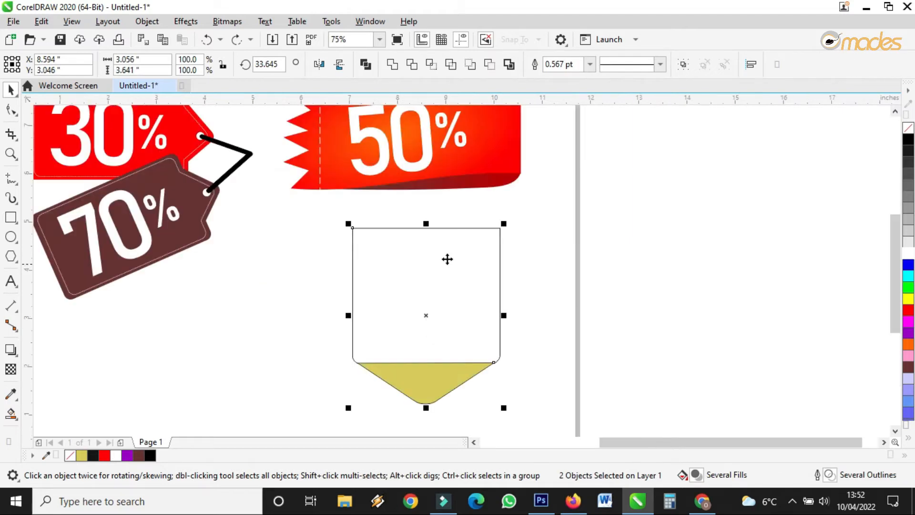
left_click(395, 64)
left_click(585, 245)
left_click_drag(478, 244, 477, 253)
Step: Smooth the tag's lower right corner by reshaping its curve so that it flows into the slanted bottom edge
scroll(497, 372, "up", 1)
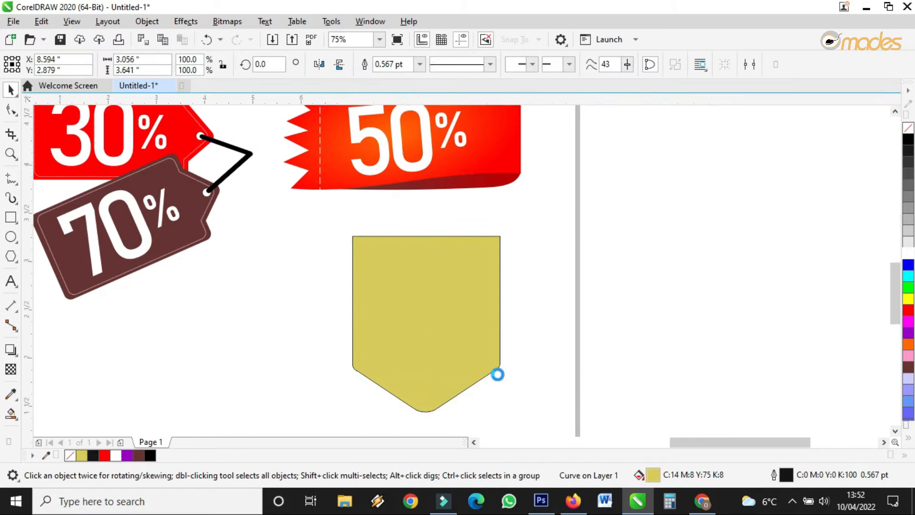
scroll(498, 374, "up", 4)
key("F10")
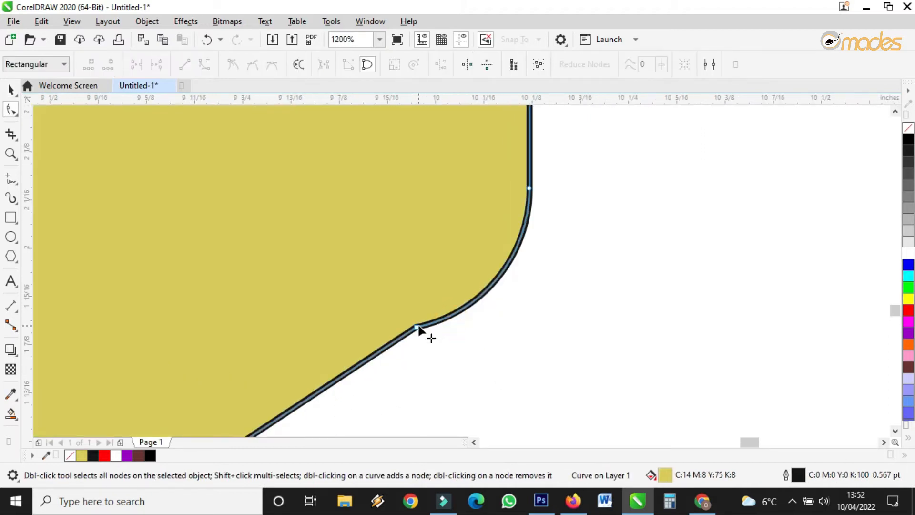
left_click(418, 328)
left_click_drag(485, 324, 484, 284)
left_click(530, 256)
scroll(492, 299, "down", 3)
Step: Smooth the tag's lower left corner by adjusting both curve handles to match the opposite corner
scroll(198, 290, "up", 4)
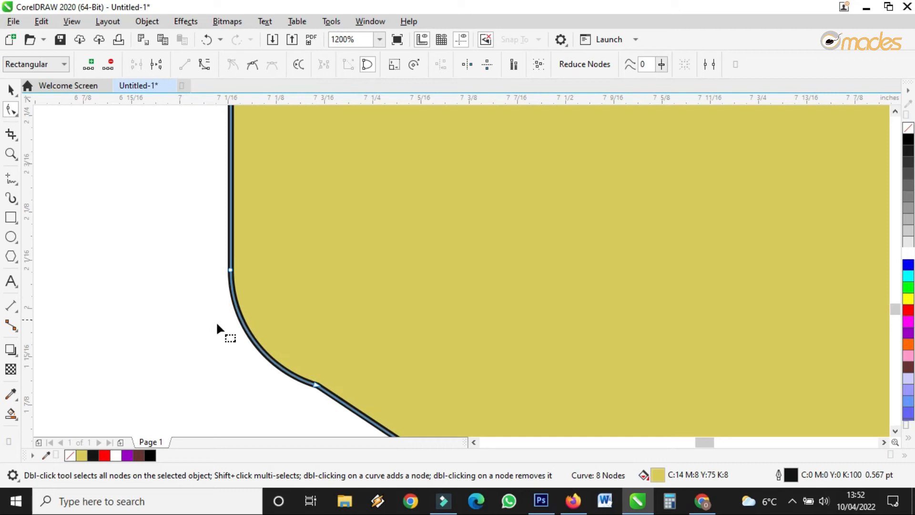
left_click_drag(268, 368, 265, 355)
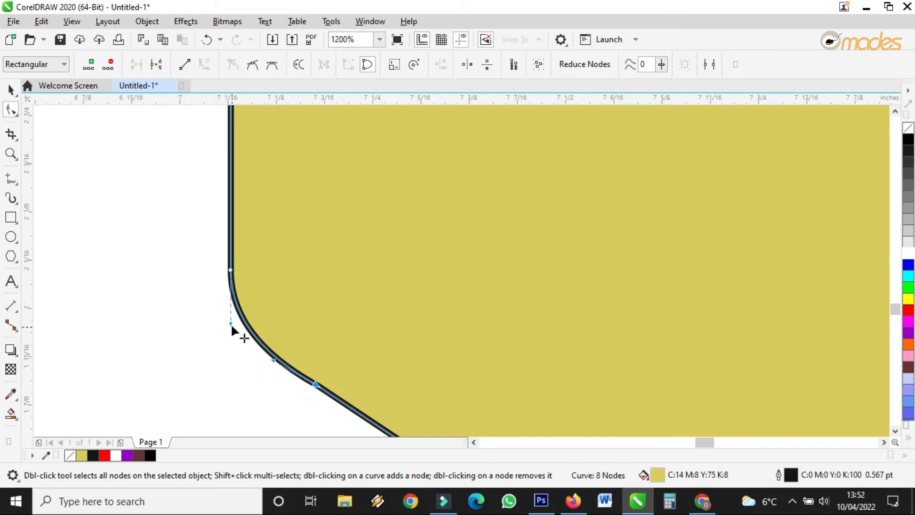
left_click_drag(230, 320, 255, 328)
scroll(258, 326, "down", 3)
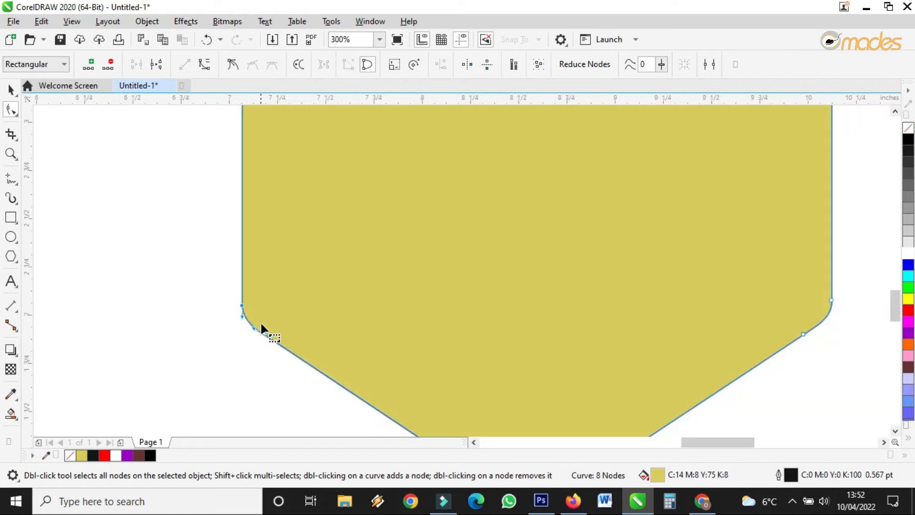
scroll(261, 328, "down", 4)
left_click(10, 89)
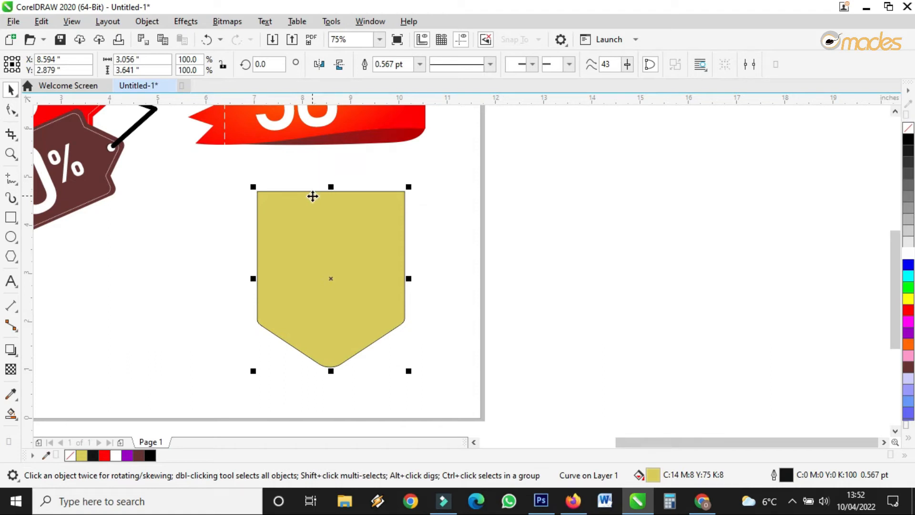
Step: Place a horizontal guideline across the upper part of the tag at about 4.18 inches
scroll(384, 114, "down", 1)
left_click_drag(417, 103, 394, 215)
scroll(394, 215, "up", 4)
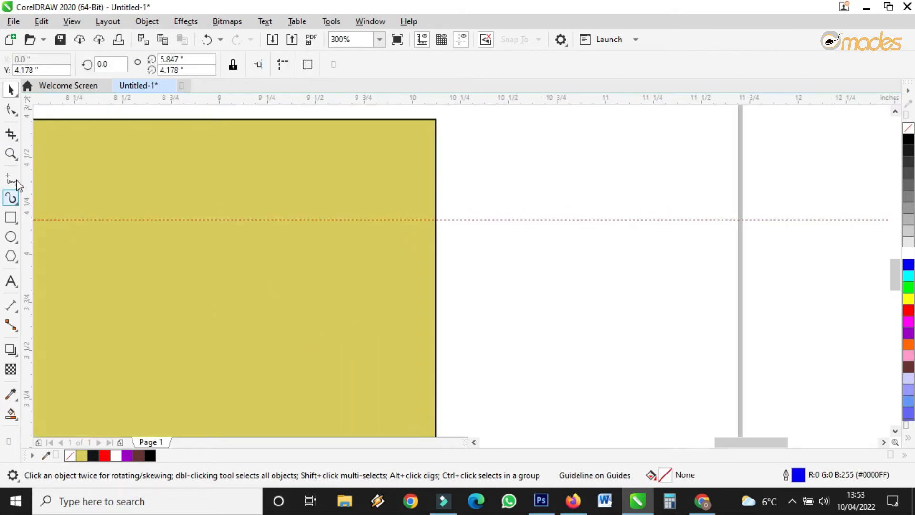
Step: Add a node on each vertical side of the tag where the guideline crosses it
left_click(10, 113)
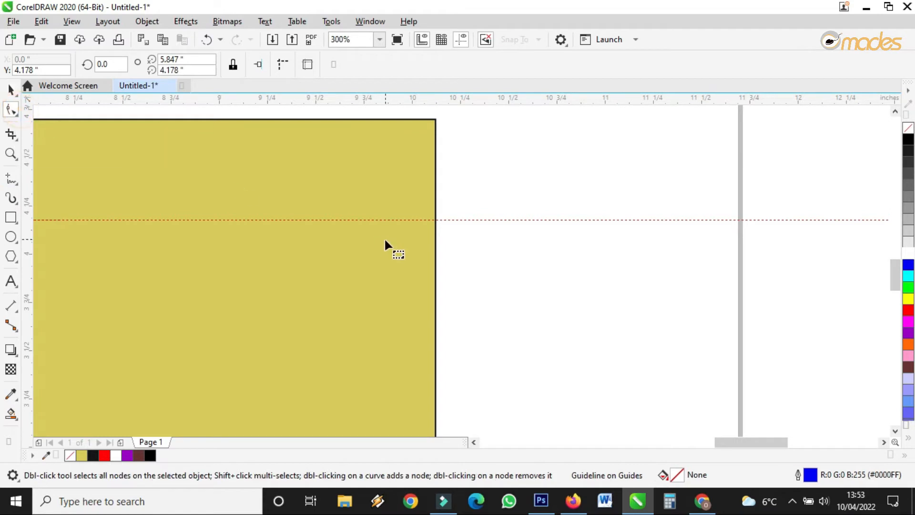
left_click(435, 220)
scroll(503, 260, "down", 2)
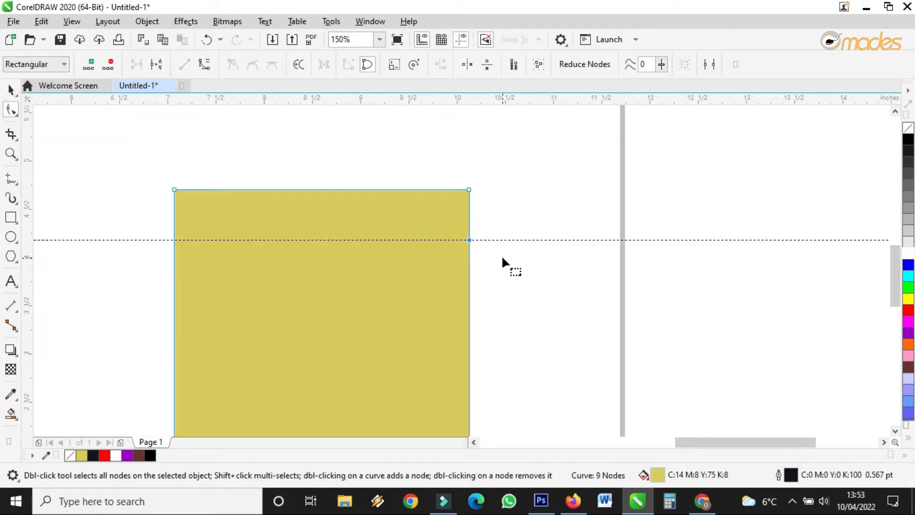
scroll(180, 242, "up", 2)
double_click(176, 240)
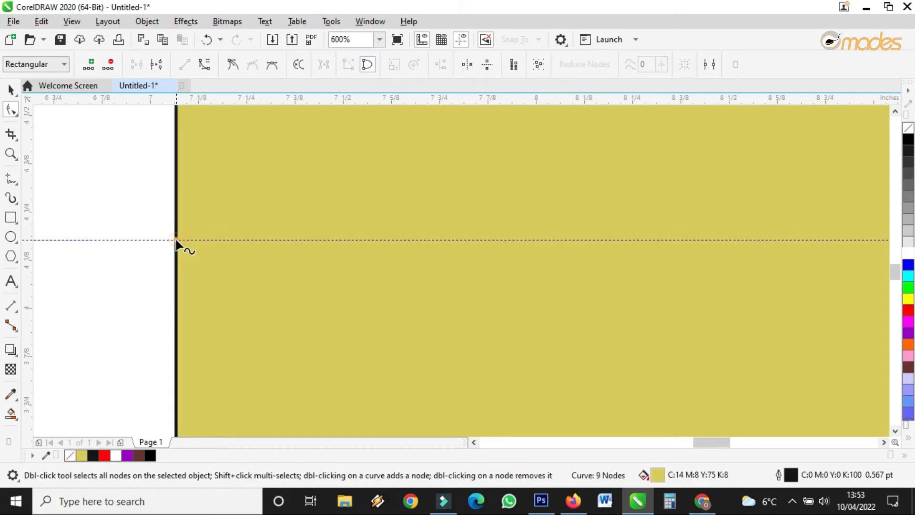
scroll(213, 285, "down", 2)
Step: Move the tag's two top corner nodes horizontally outward by about 0.06 inches each so the top flares
scroll(483, 246, "up", 2)
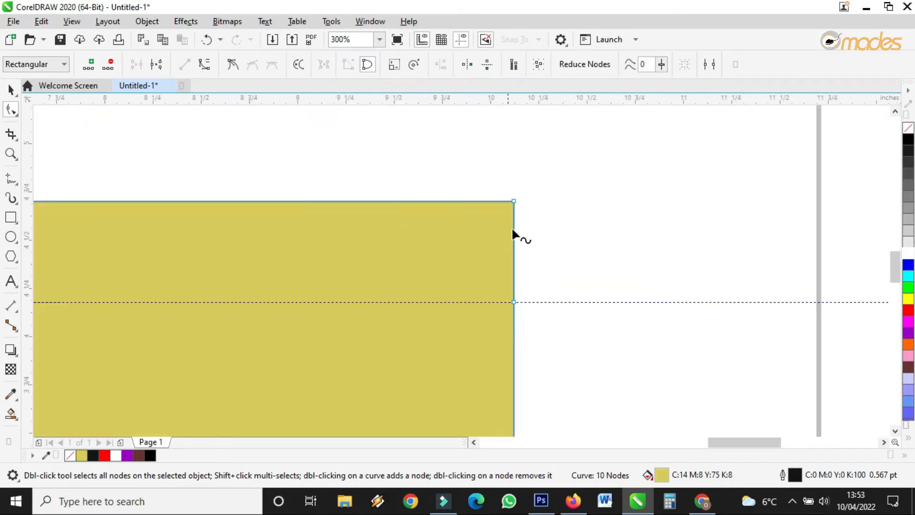
left_click_drag(513, 200, 525, 203)
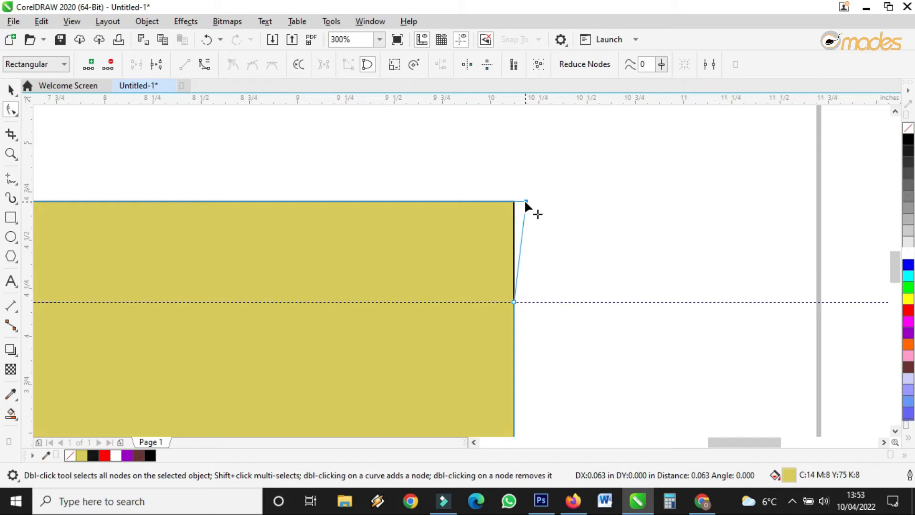
left_click_drag(526, 202, 525, 202)
scroll(526, 202, "down", 2)
left_click_drag(225, 202, 214, 202)
Step: Convert the slanted segment at the tag's upper right to a curve, bend it inward, and move its top corner further outward
scroll(502, 207, "up", 4)
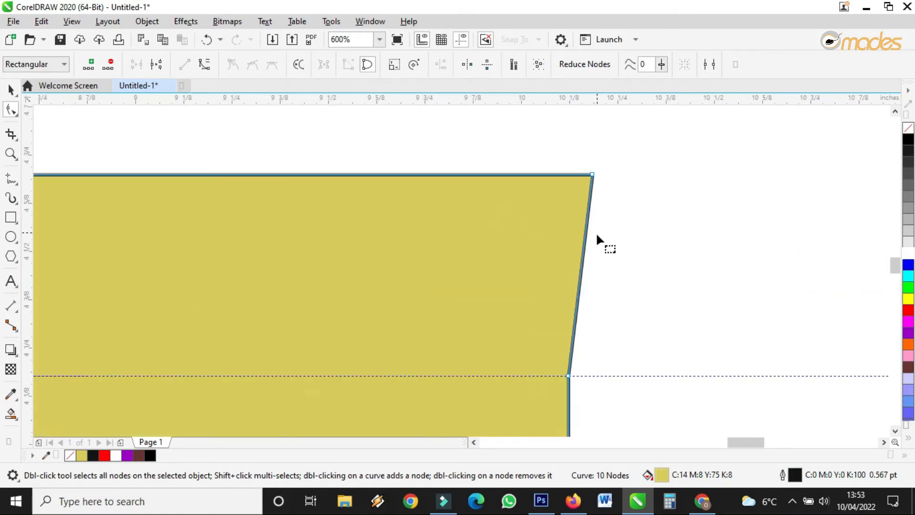
left_click(583, 258)
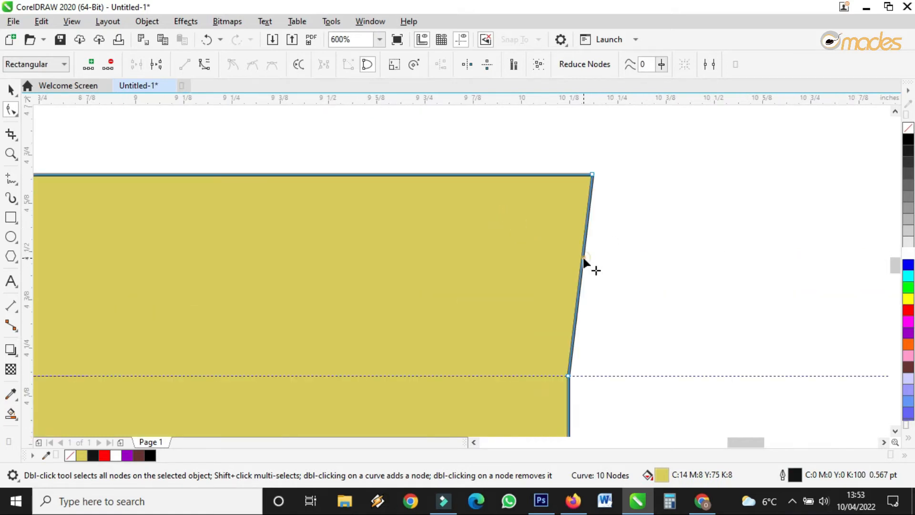
left_click(205, 67)
left_click_drag(577, 312, 569, 237)
left_click_drag(568, 308, 562, 309)
left_click_drag(592, 175, 602, 175)
mouse_move(582, 237)
left_mouse_down()
mouse_move(571, 234)
mouse_move(588, 238)
left_mouse_up()
scroll(591, 255, "down", 2)
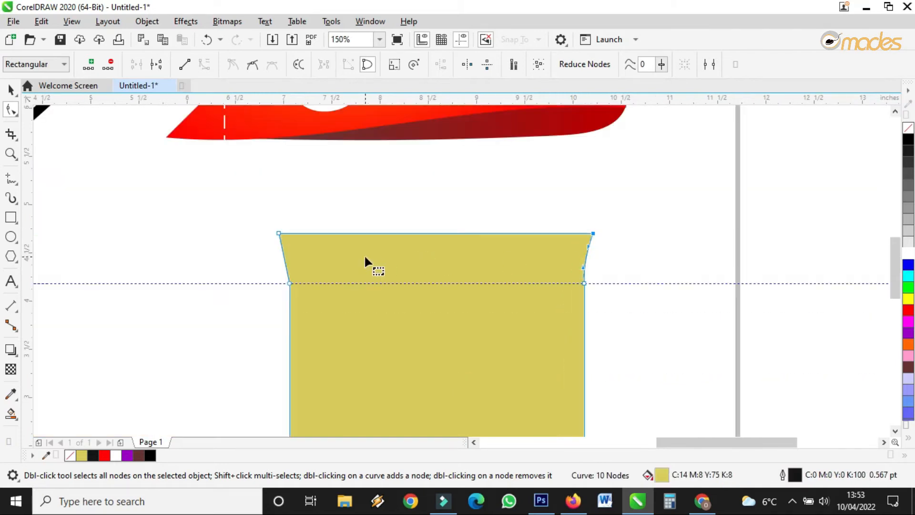
Step: Move the tag's top left corner further outward, convert the slanted segment below it to a curve, and bend it inward
scroll(288, 261, "up", 1)
left_click_drag(270, 204, 260, 204)
left_click(273, 250)
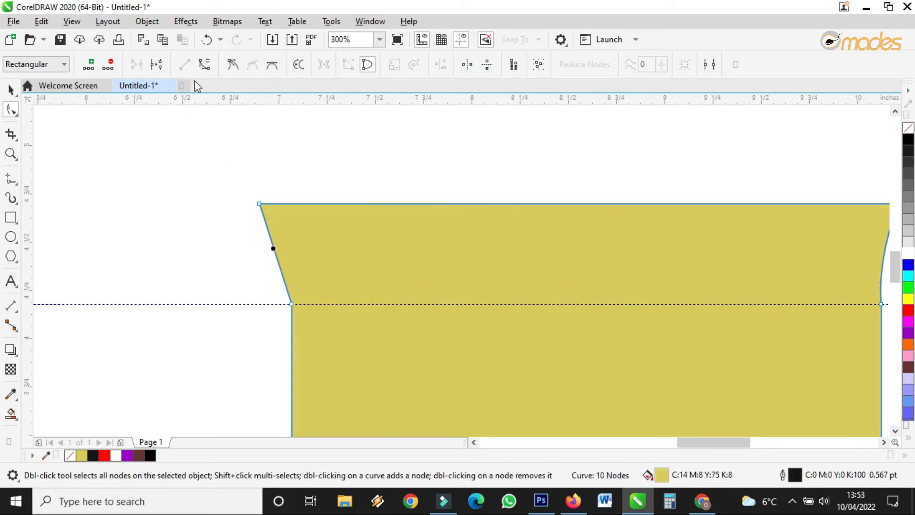
left_click(204, 64)
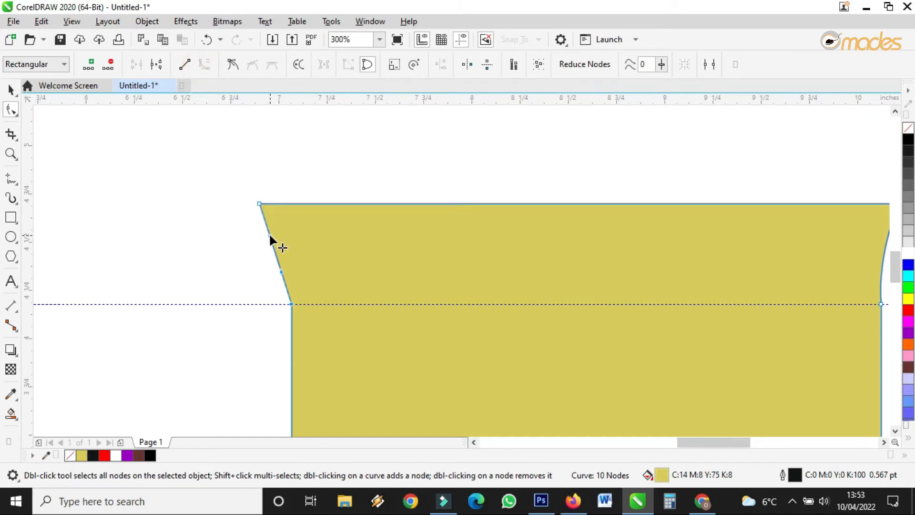
left_click_drag(269, 236, 299, 280)
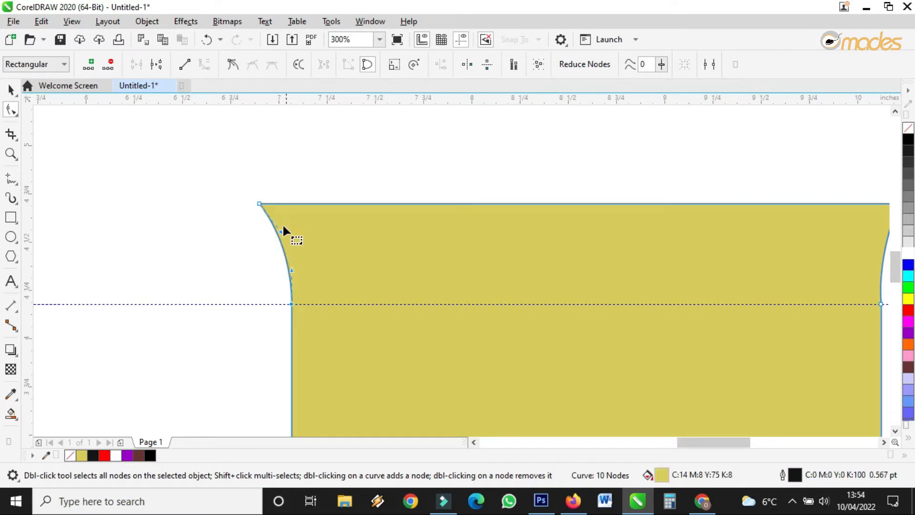
Step: Nudge the tag's top right corner slightly outward to balance it with the flared left side
scroll(551, 232, "down", 3)
scroll(594, 255, "up", 2)
left_click(562, 259)
left_click_drag(559, 228, 568, 210)
scroll(557, 241, "down", 2)
scroll(562, 242, "up", 1)
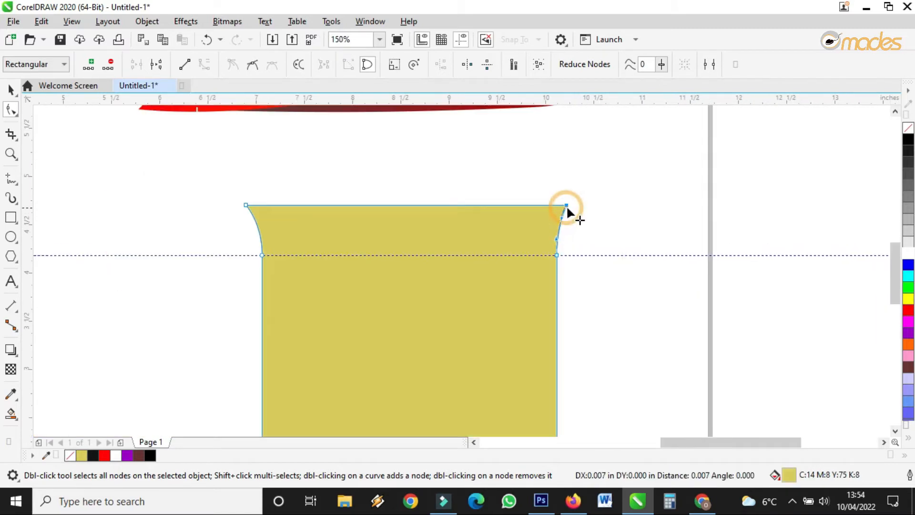
Step: Fill the whole flared tag with red
left_click(11, 90)
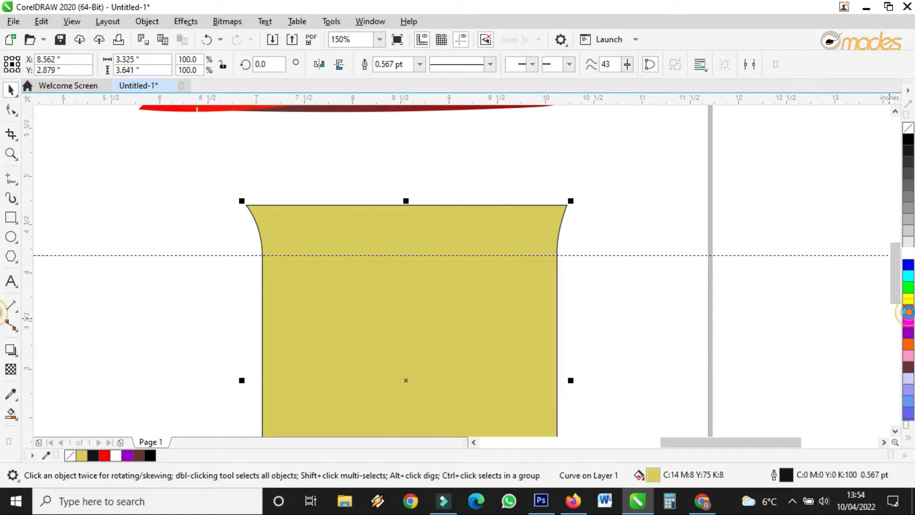
left_click(909, 311)
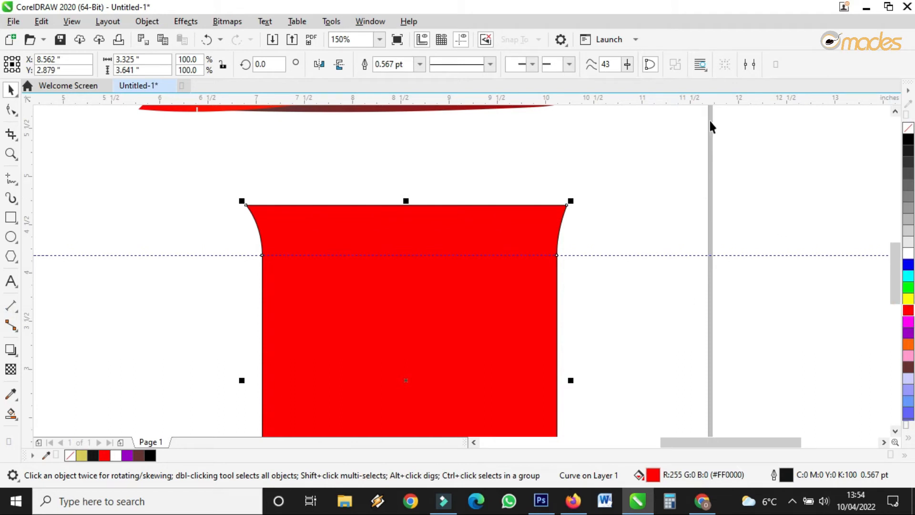
scroll(456, 172, "down", 2)
scroll(411, 302, "up", 2)
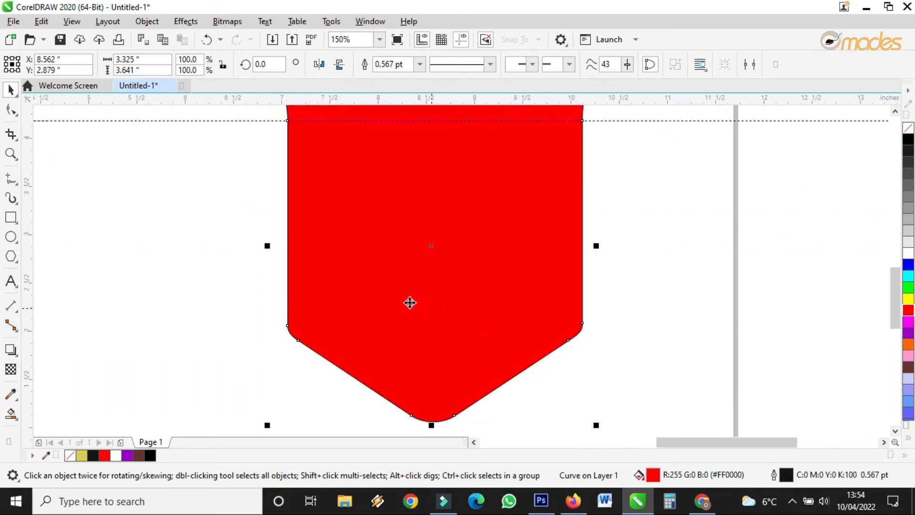
Step: Apply a vertical linear fountain fill to the tag, from red near the bottom tip to orange higher up
left_click(11, 413)
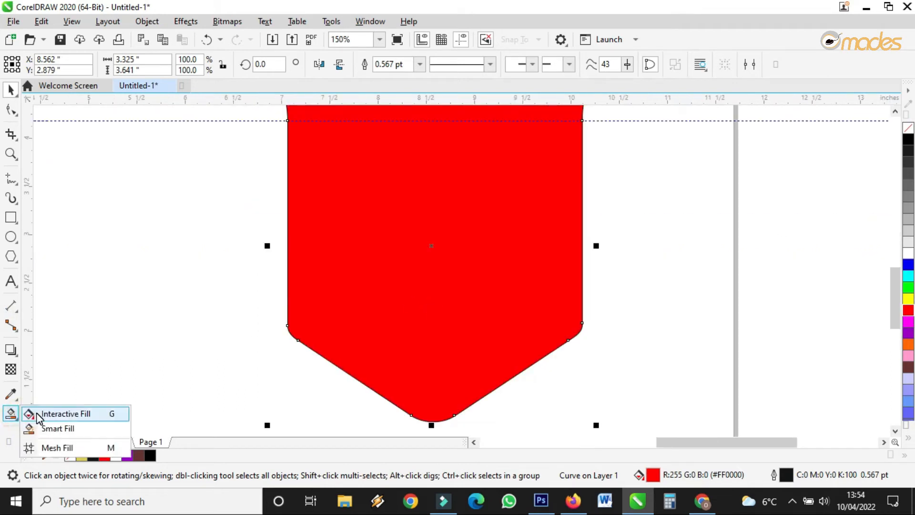
left_click(37, 413)
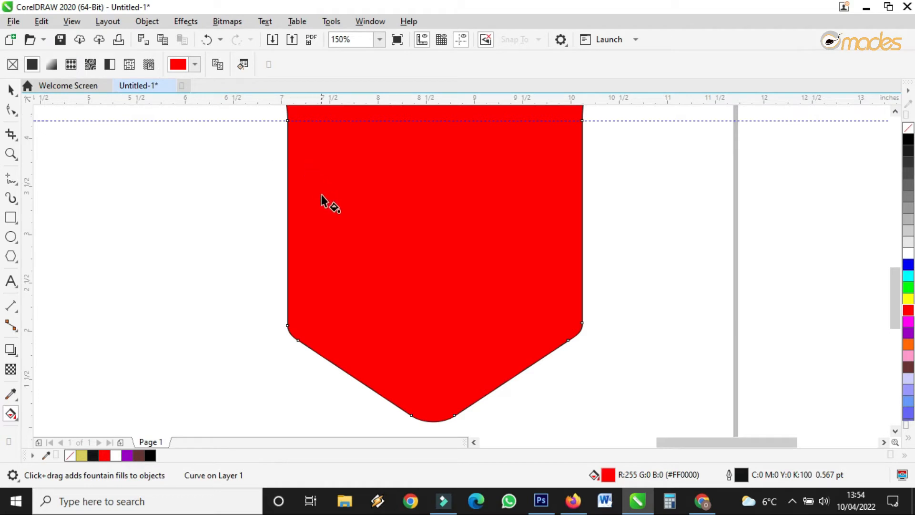
left_click_drag(443, 385, 445, 198)
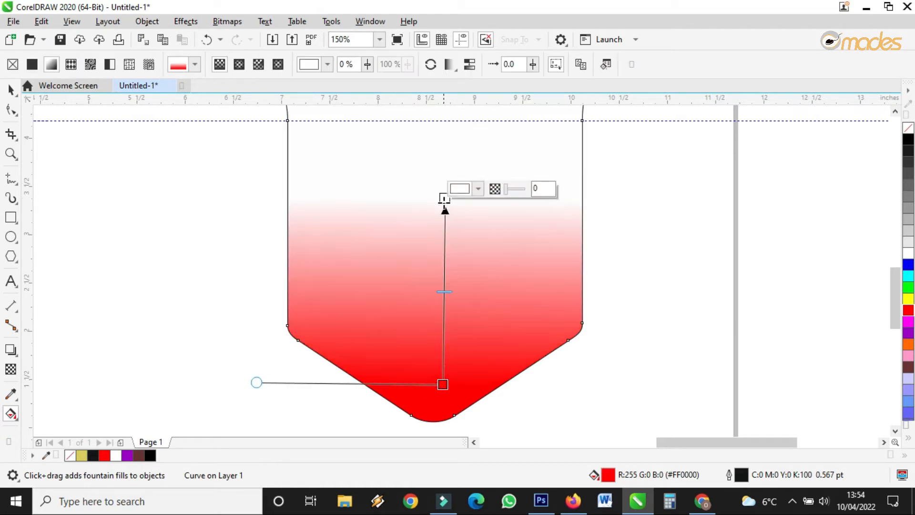
left_click_drag(911, 350, 510, 210)
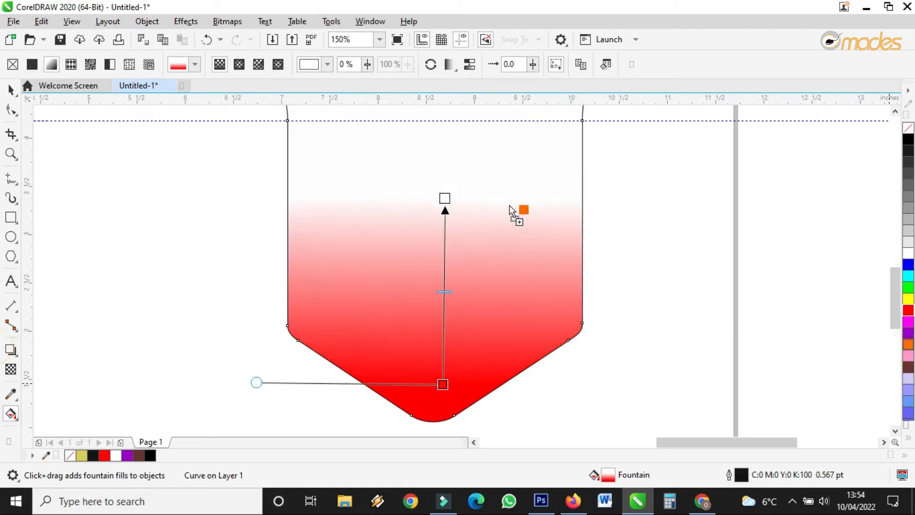
left_click_drag(447, 200, 445, 199)
scroll(446, 243, "down", 4)
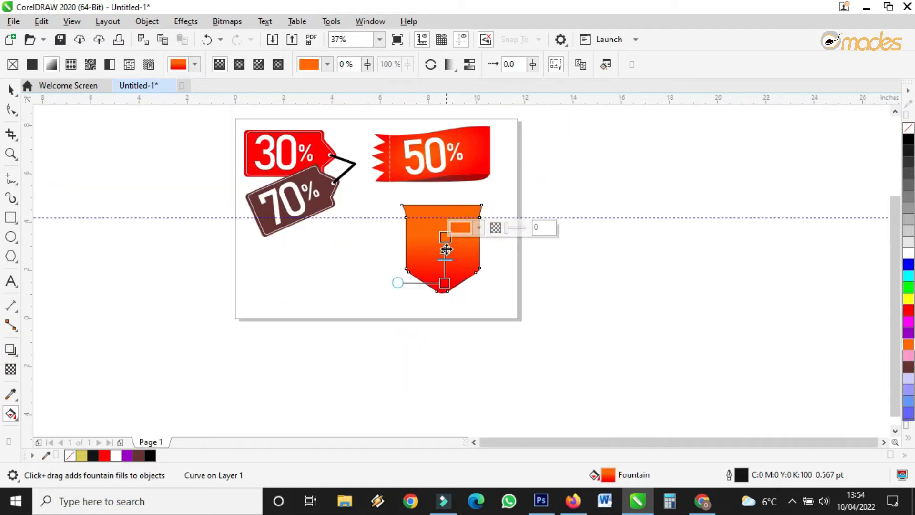
Step: Extend the gradient beyond the tag's top edge, make its end color red, and add an orange color stop at 55%
scroll(441, 232, "up", 3)
left_click_drag(441, 233, 440, 137)
left_click_drag(908, 312, 440, 137)
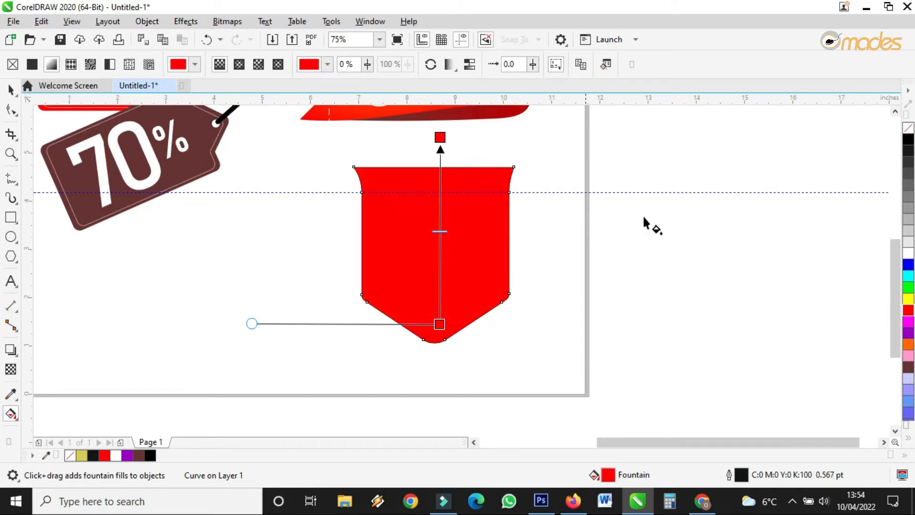
double_click(439, 221)
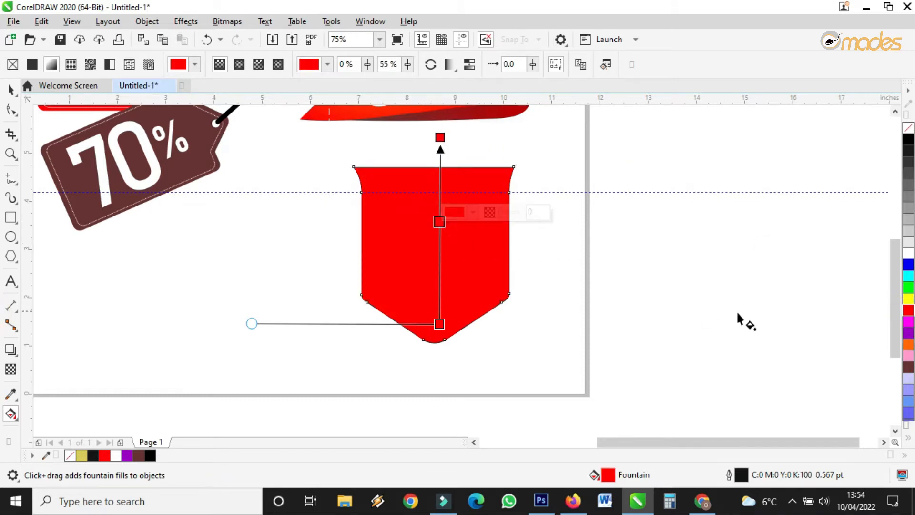
left_click_drag(909, 345, 440, 222)
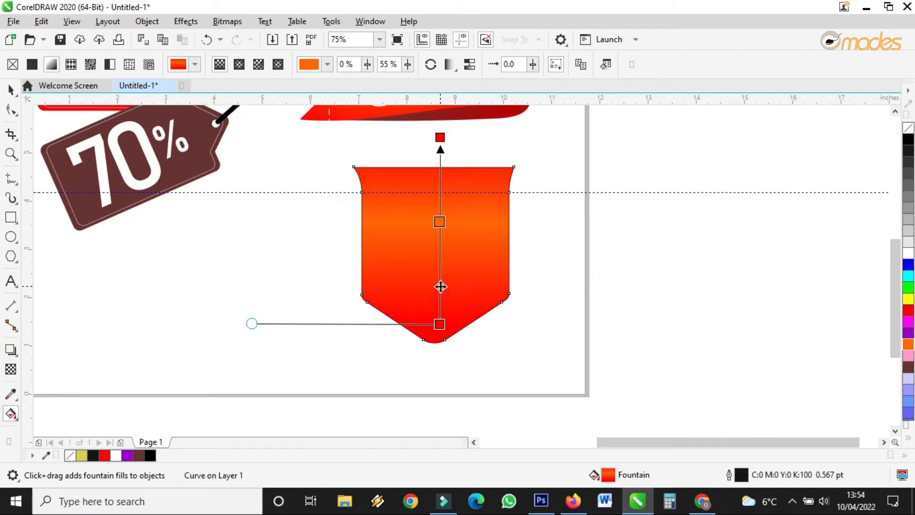
Step: Add two dark red color stops to the tag's gradient, one below the orange stop and one near the top edge at about 77%
double_click(439, 286)
left_click(909, 315)
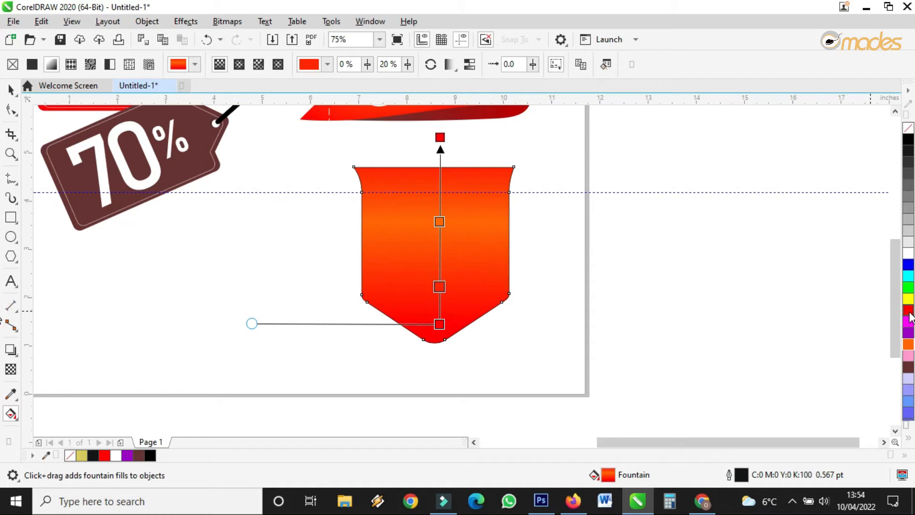
left_click_drag(870, 339, 439, 274)
double_click(439, 180)
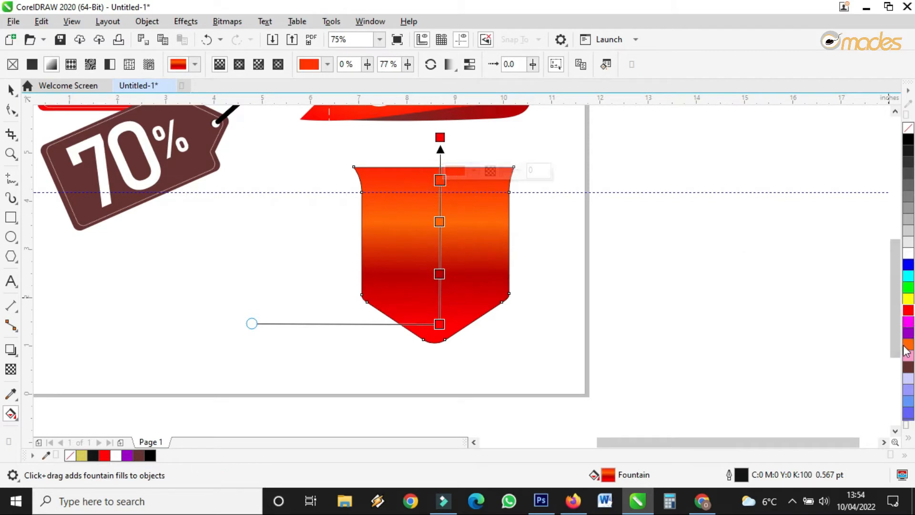
left_click(909, 315)
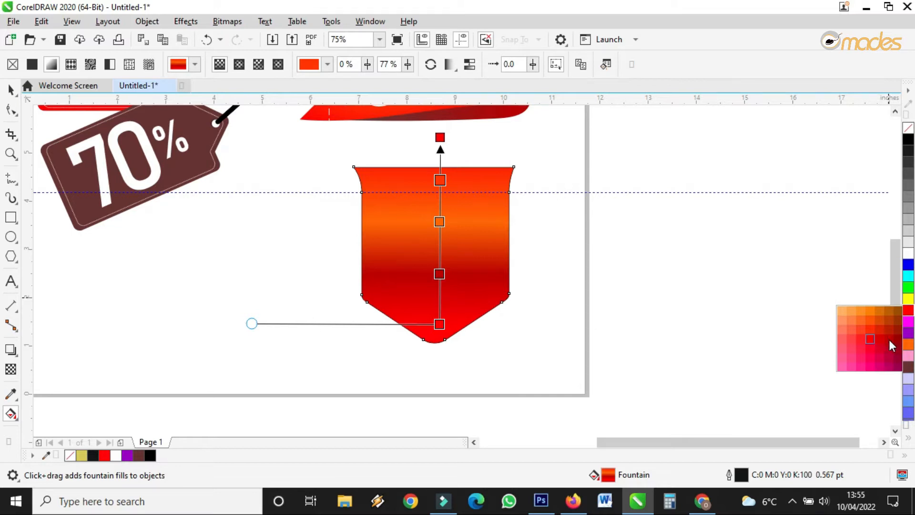
left_click_drag(889, 340, 441, 185)
Step: Respace the gradient by setting the lower dark red stop at 33%, keeping orange at 55%, and extending the red start toward the bottom tip
mouse_move(439, 221)
left_mouse_down()
mouse_move(439, 210)
mouse_move(439, 231)
left_mouse_up()
left_click_drag(439, 274, 440, 263)
left_click_drag(440, 324, 439, 335)
left_click_drag(439, 236, 440, 226)
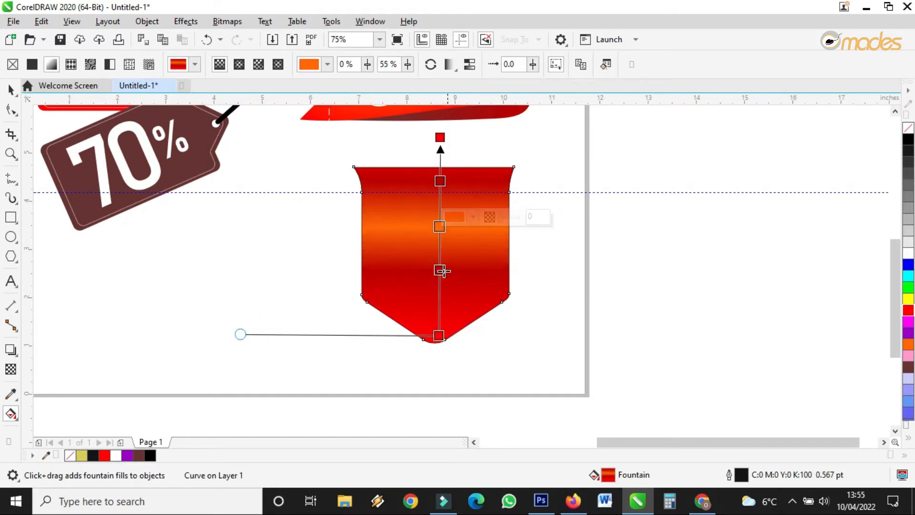
Step: Lighten the two dark red gradient stops, using #D41111 for the lower one and #DB0D0D for the upper one
left_click(440, 270)
left_click(453, 261)
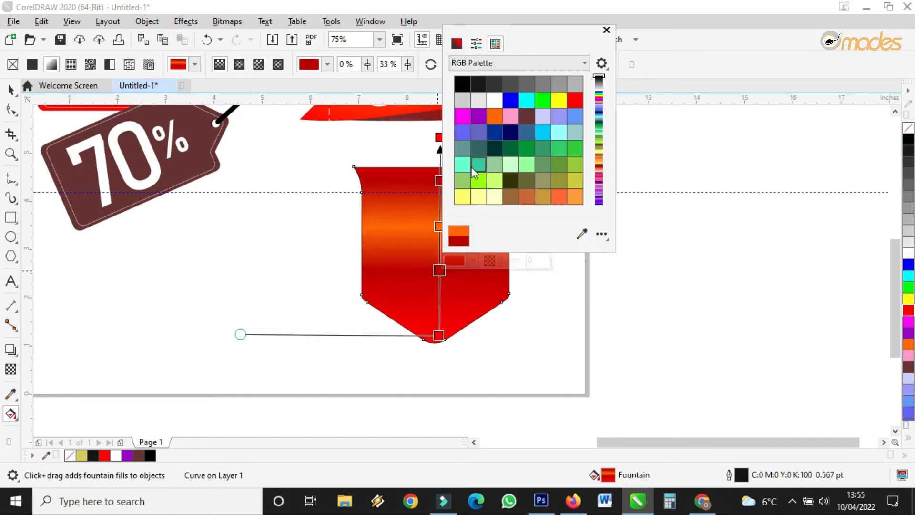
left_click(456, 44)
left_click(534, 92)
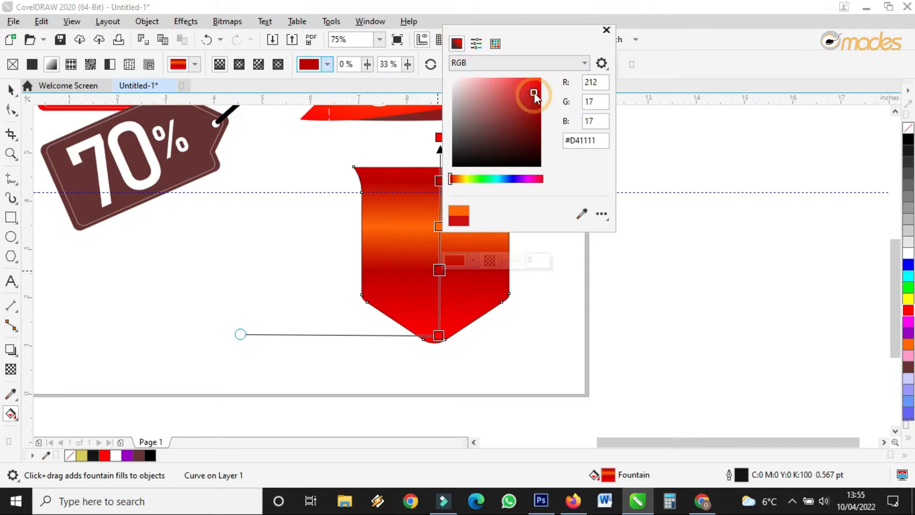
left_click(439, 182)
left_click(457, 172)
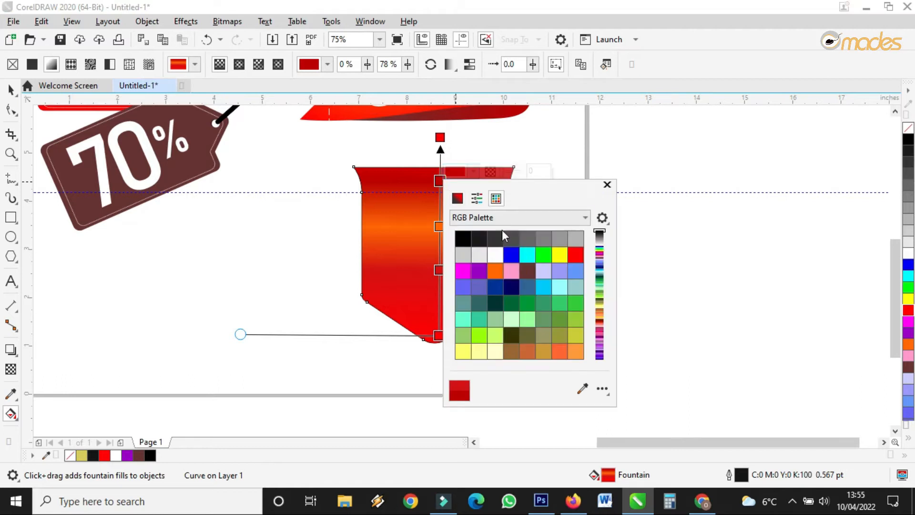
left_click_drag(538, 252, 537, 245)
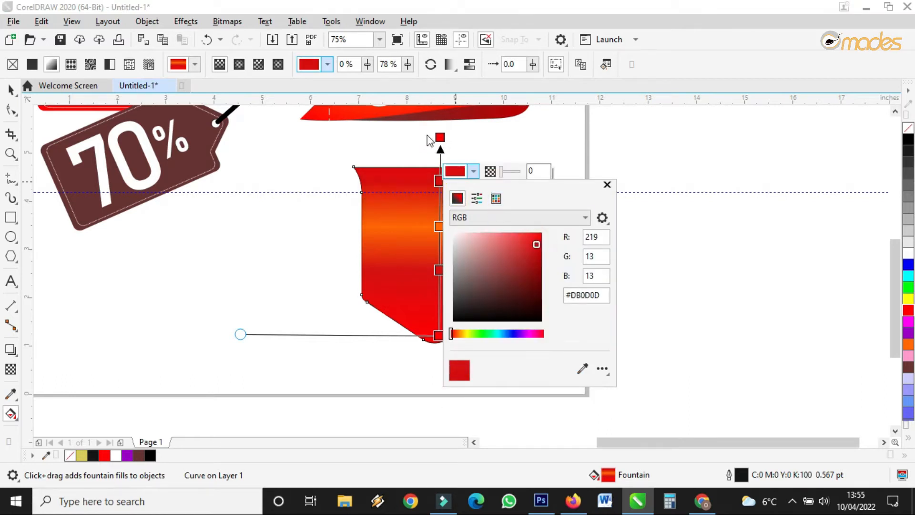
left_click(441, 137)
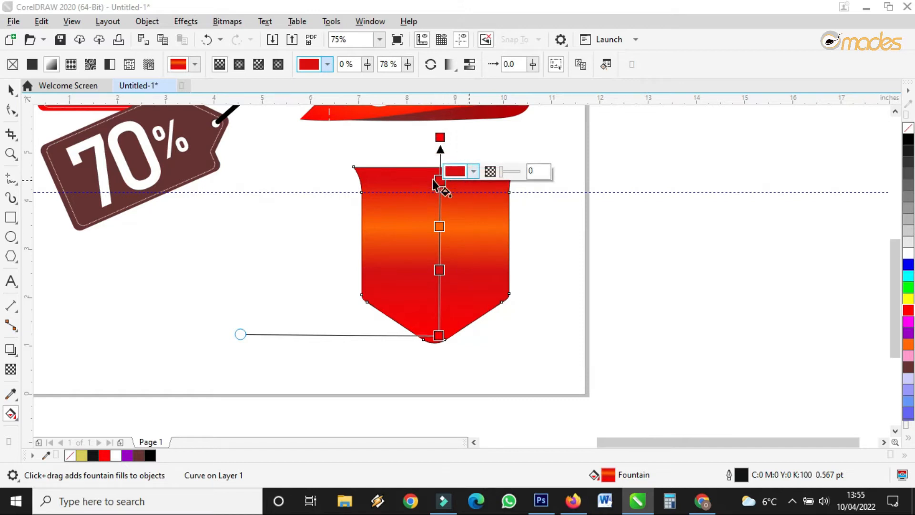
scroll(462, 184, "up", 3)
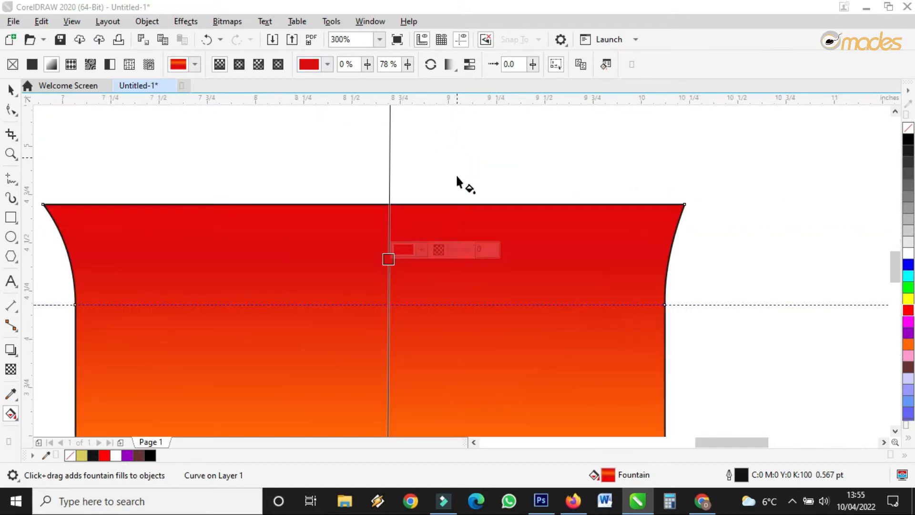
left_click(410, 248)
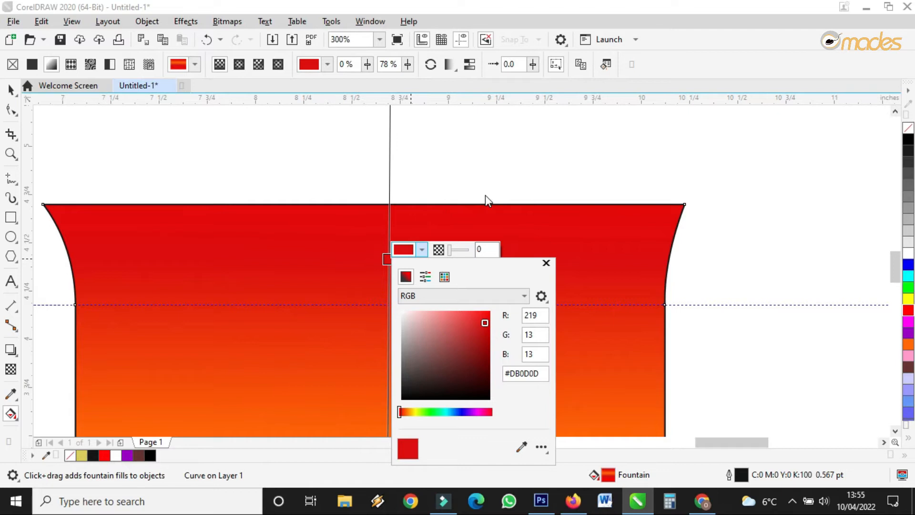
left_click(465, 191)
scroll(464, 190, "down", 4)
scroll(460, 378, "up", 5)
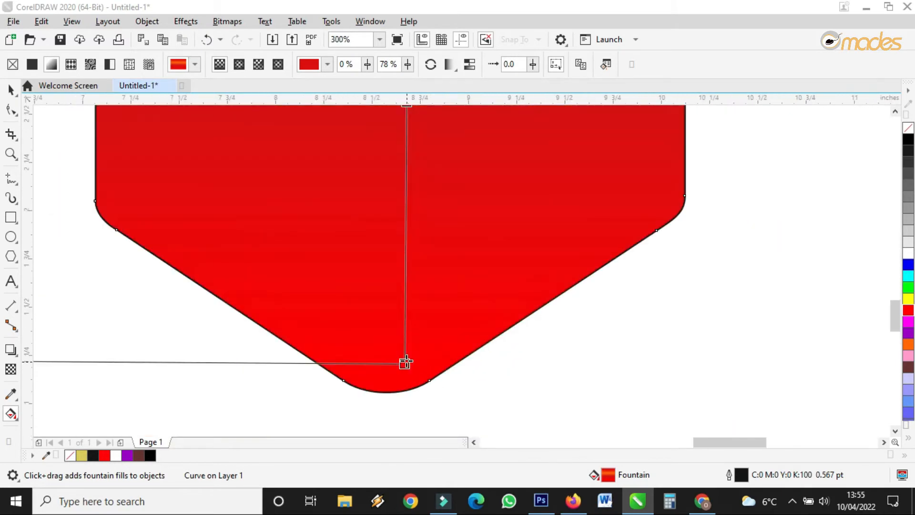
left_click(405, 363)
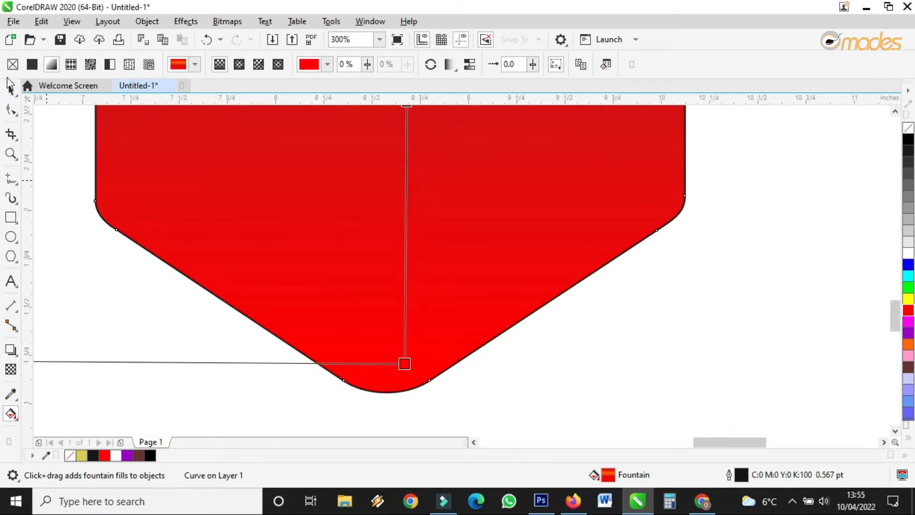
Step: Remove the flared tag's outline by setting its outline width to None
left_click(10, 88)
scroll(417, 305, "down", 4)
scroll(511, 293, "up", 4)
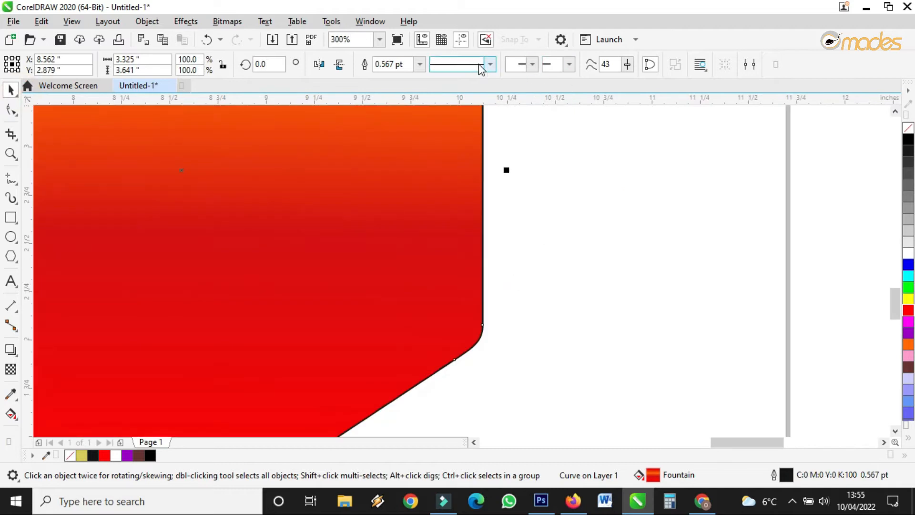
left_click(420, 64)
left_click(389, 76)
scroll(513, 351, "down", 6)
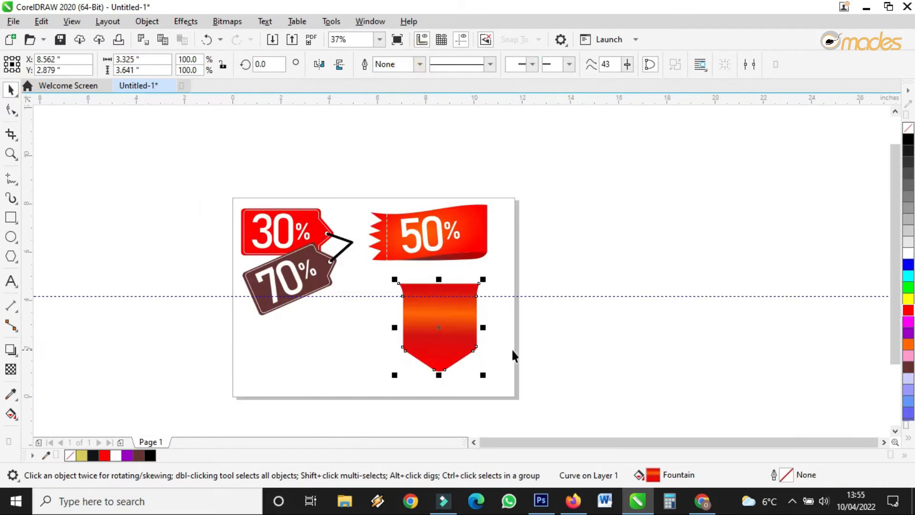
left_click(536, 347)
Step: Draw a slanted line about 0.6 inches long from the tag's top right corner to the guideline, then pull its lower end slightly inward
scroll(563, 287, "up", 6)
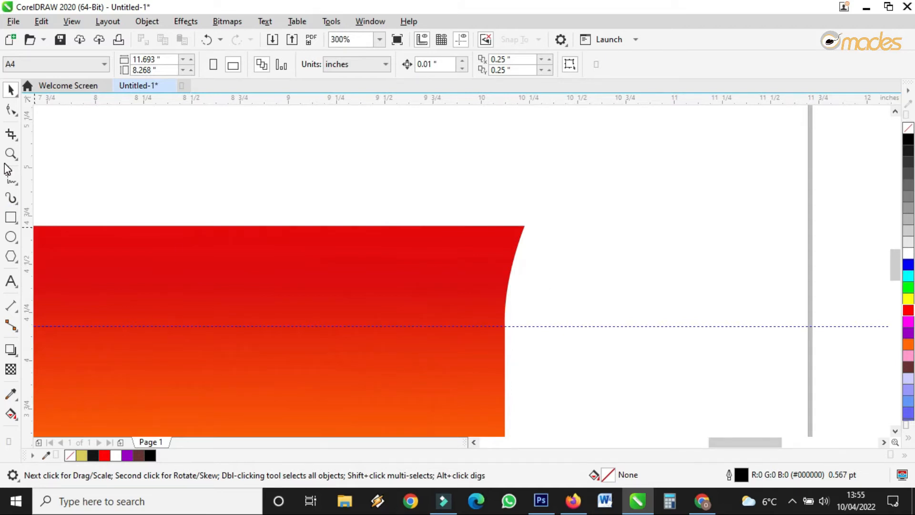
left_click(9, 181)
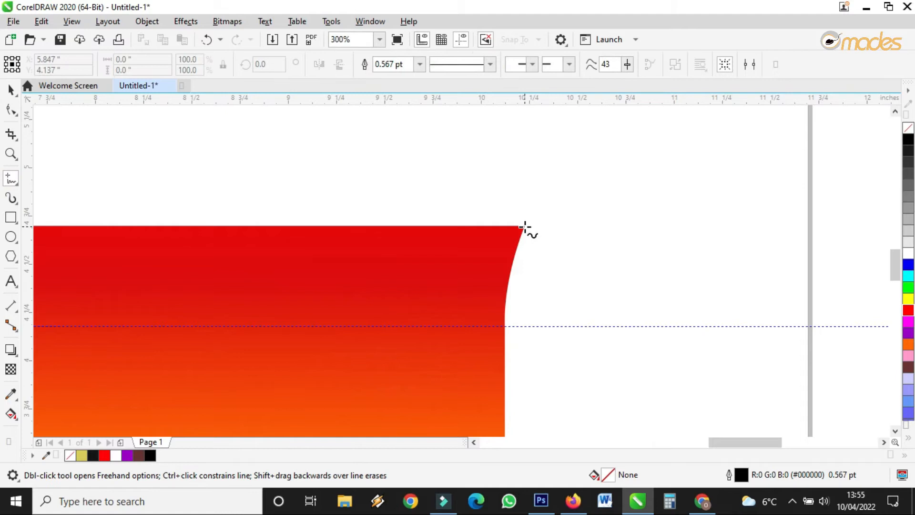
left_click(525, 227)
left_click(584, 327)
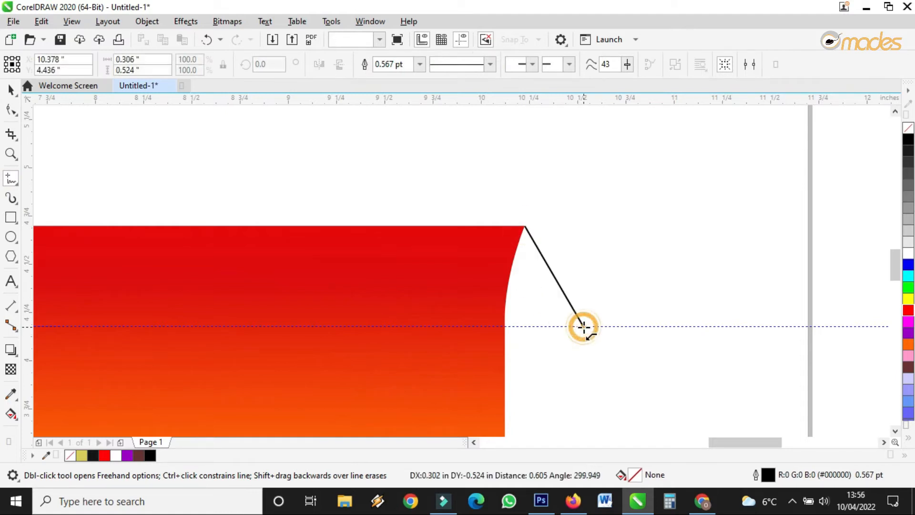
left_click(10, 110)
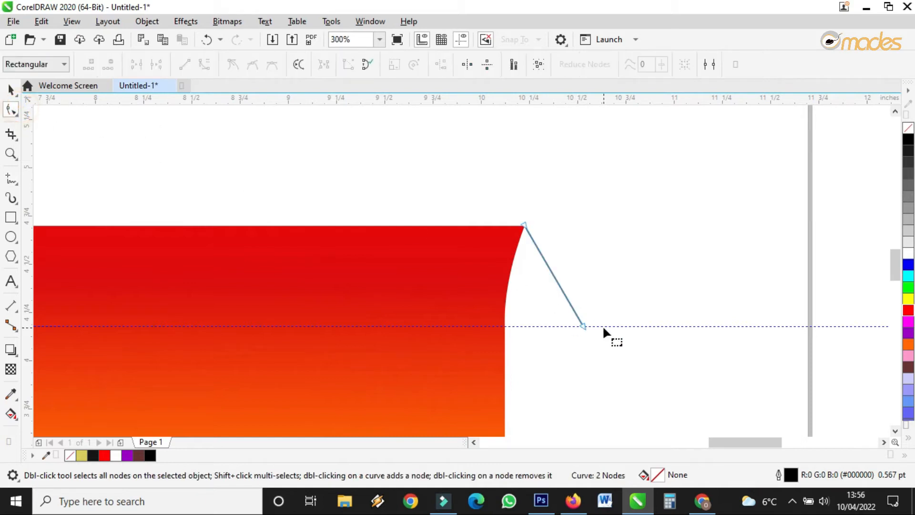
left_click_drag(582, 326, 572, 326)
Step: Convert the slanted line to a curve, align its upper node with the tag's corner, and bow it outward from the top edge
left_click(556, 293)
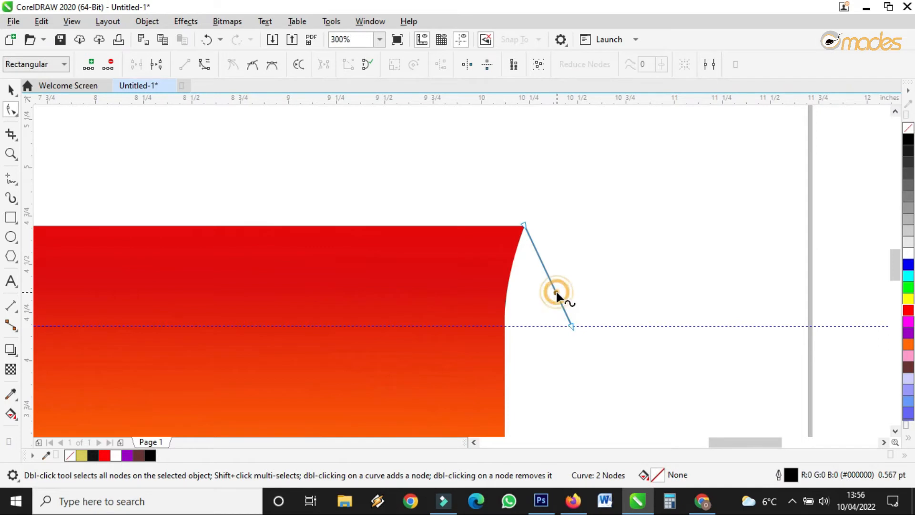
left_click(206, 69)
scroll(517, 227, "up", 3)
scroll(517, 228, "up", 10)
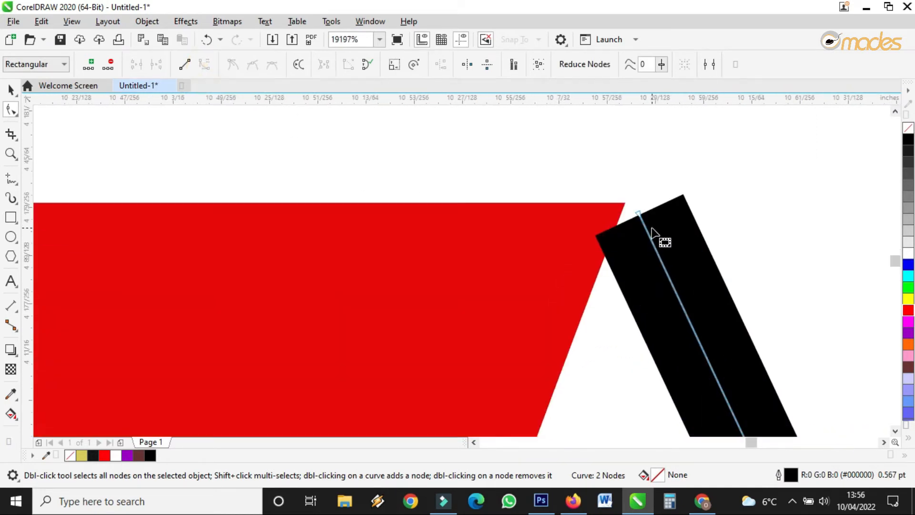
left_click_drag(641, 216, 544, 224)
scroll(543, 225, "down", 4)
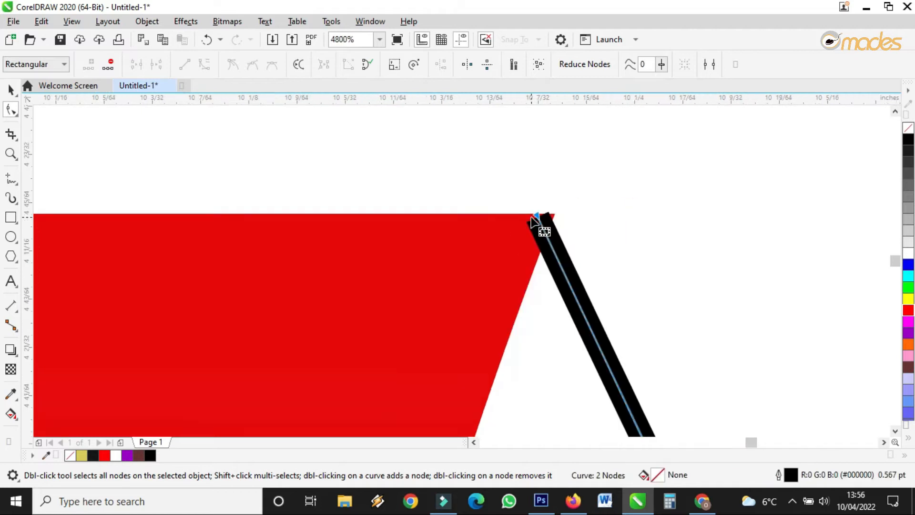
left_click_drag(645, 427, 738, 289)
scroll(564, 282, "up", 3)
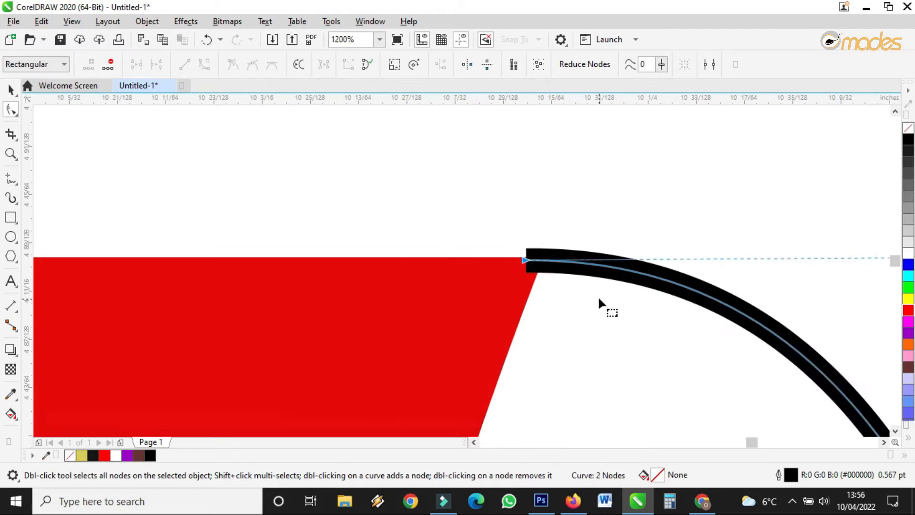
mouse_move(452, 229)
left_mouse_down()
mouse_move(444, 247)
mouse_move(437, 240)
mouse_move(443, 245)
left_mouse_up()
scroll(491, 209, "down", 5)
scroll(542, 285, "up", 1)
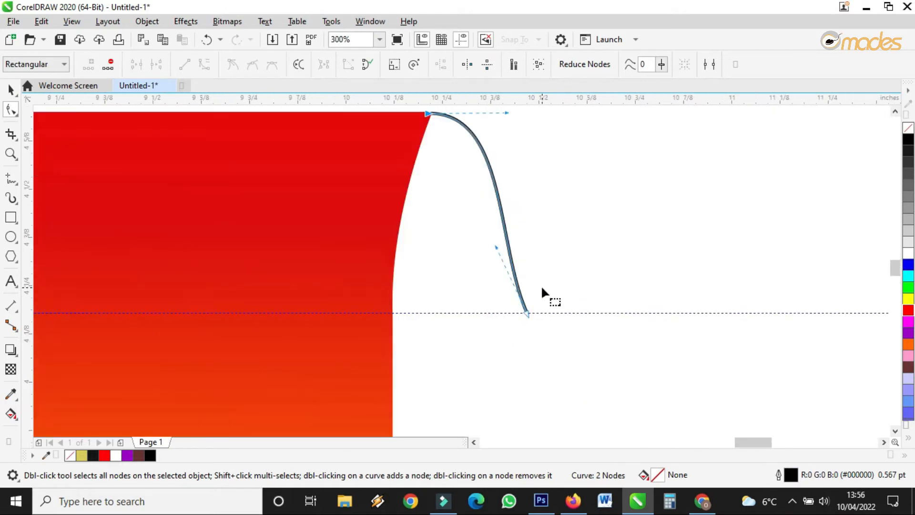
Step: Shift the curve's lower end outward along the guideline and adjust both handles for a smooth fold shape
left_click_drag(525, 312, 520, 314)
left_click_drag(490, 246, 503, 247)
left_click_drag(524, 316, 543, 316)
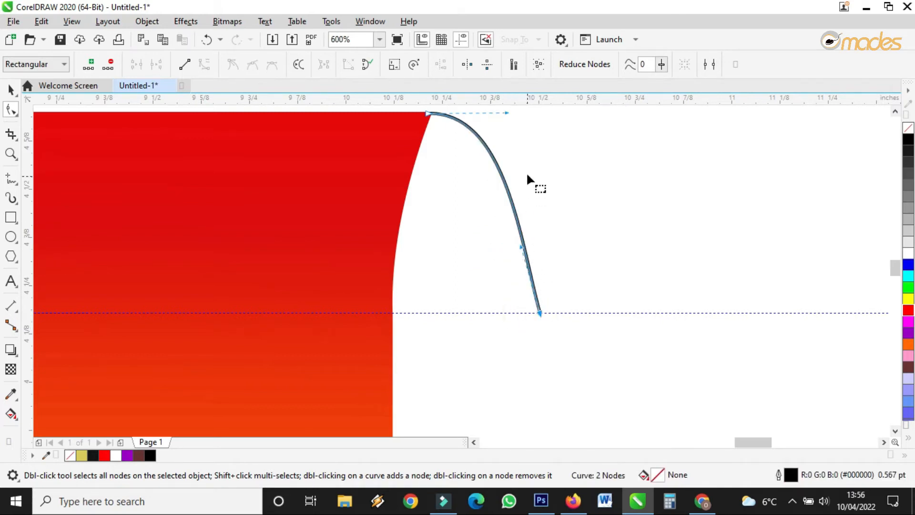
left_click_drag(508, 113, 506, 119)
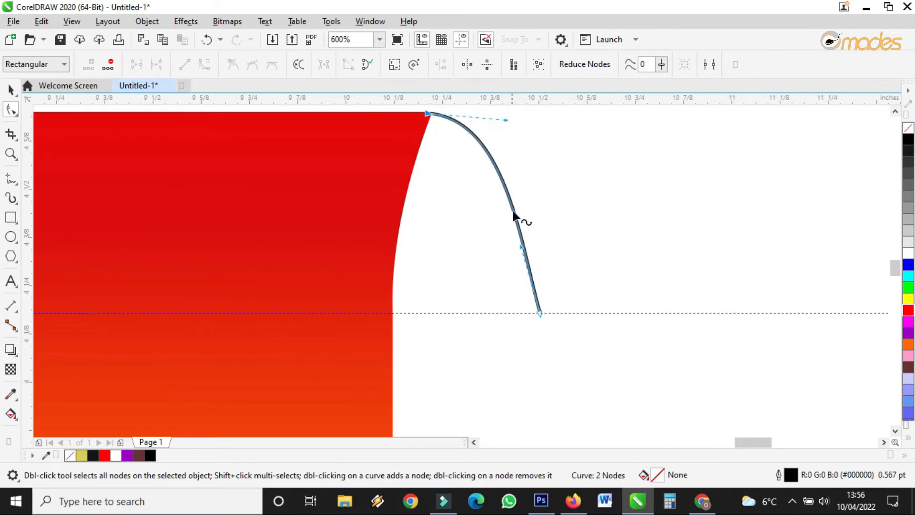
scroll(518, 284, "down", 2)
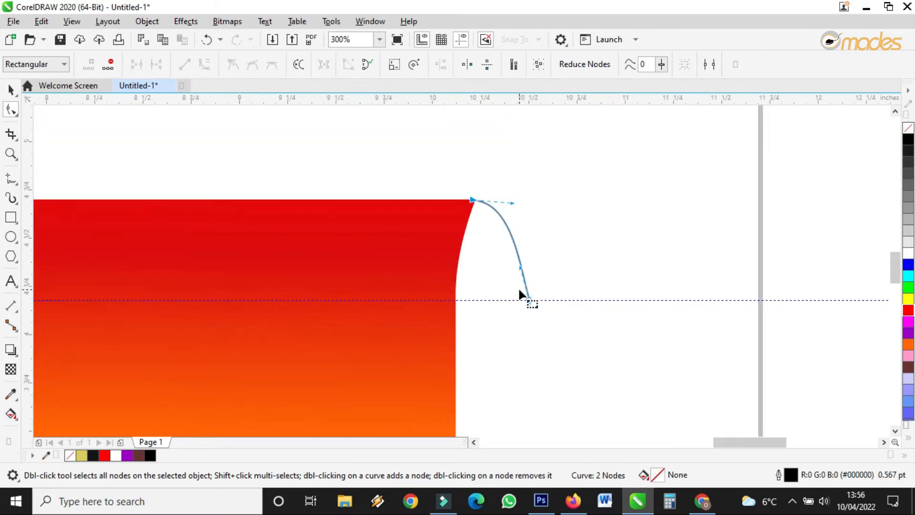
scroll(519, 287, "down", 3)
scroll(508, 308, "up", 3)
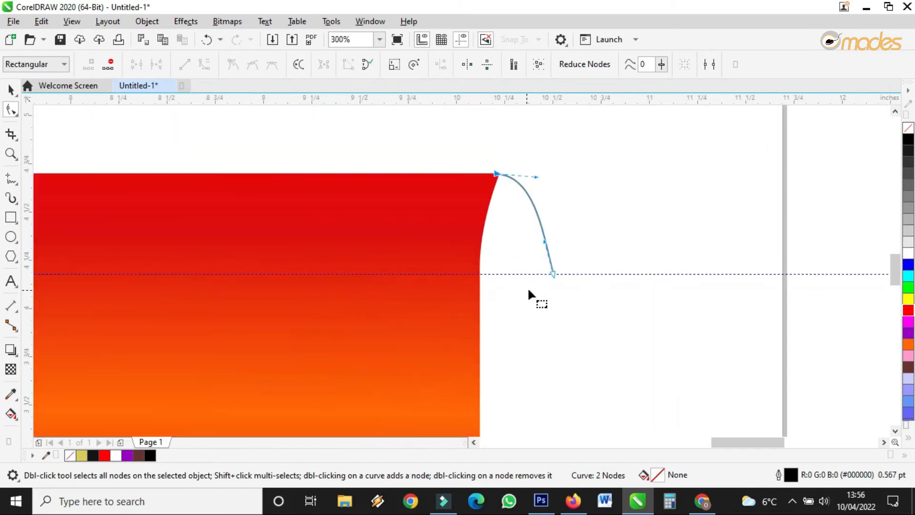
Step: Fine-tune the fold curve's handles and seat its upper node snugly on the tag's corner so it leaves the corner nearly horizontally
scroll(547, 275, "up", 2)
left_click(559, 268)
left_click_drag(544, 204, 547, 206)
scroll(548, 264, "down", 2)
scroll(529, 168, "up", 4)
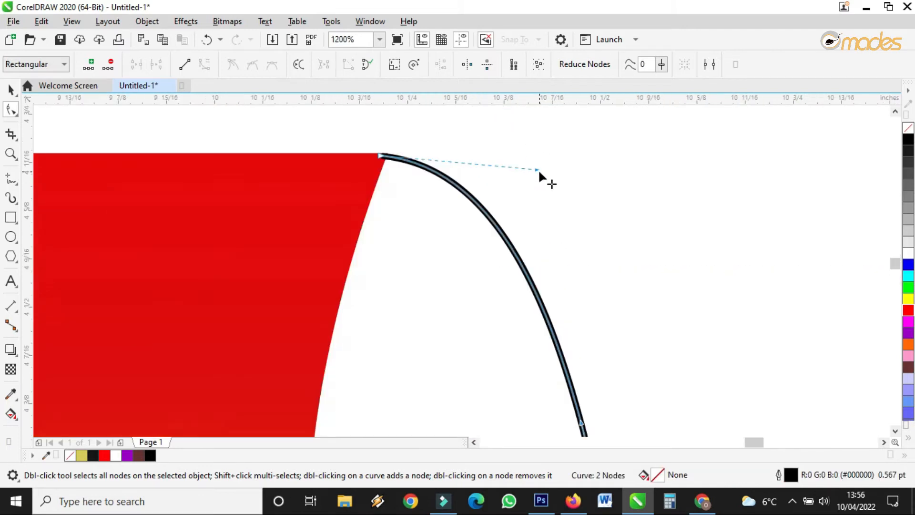
left_click_drag(536, 172, 533, 172)
left_click_drag(383, 159, 379, 160)
left_click_drag(532, 174, 541, 151)
scroll(554, 211, "down", 2)
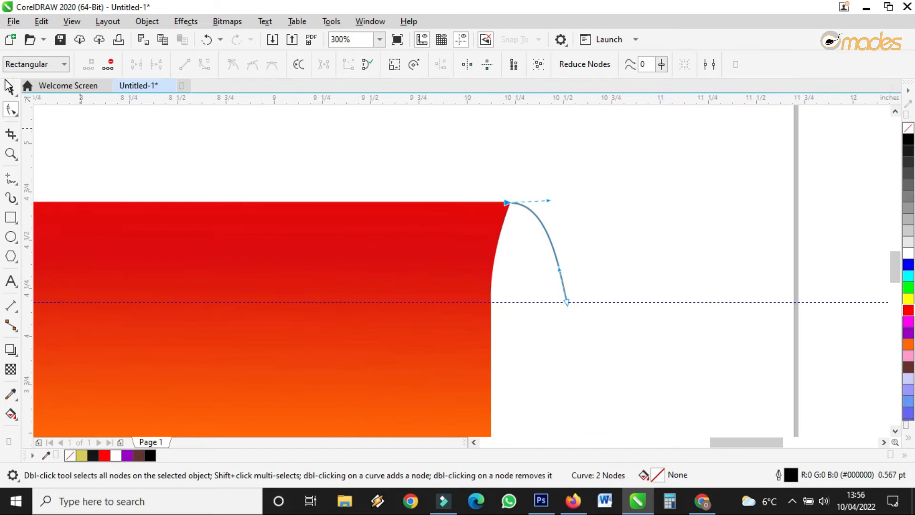
Step: Draw a horizontal line about 1 inch long along the guideline, crossing the tag's right edge and the fold curve's lower end
left_click(9, 88)
left_click(11, 177)
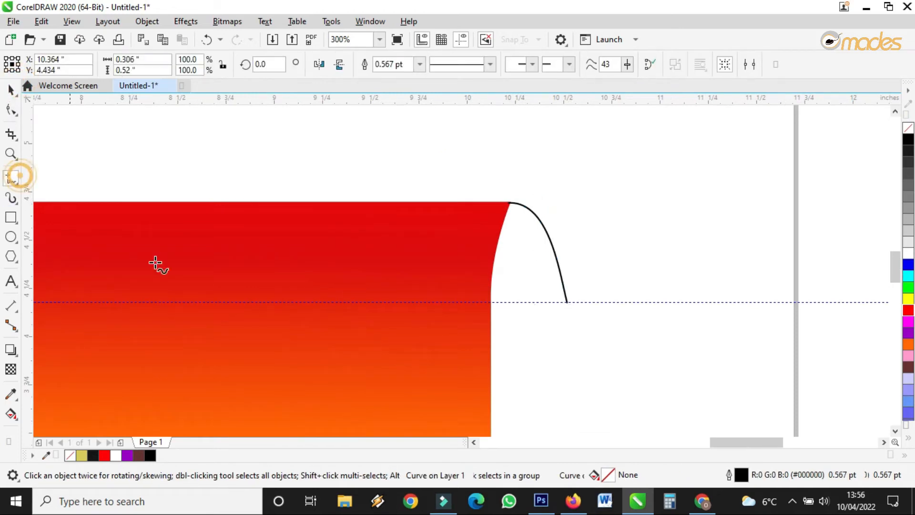
left_click(457, 302)
left_click(650, 303)
scroll(573, 305, "up", 1)
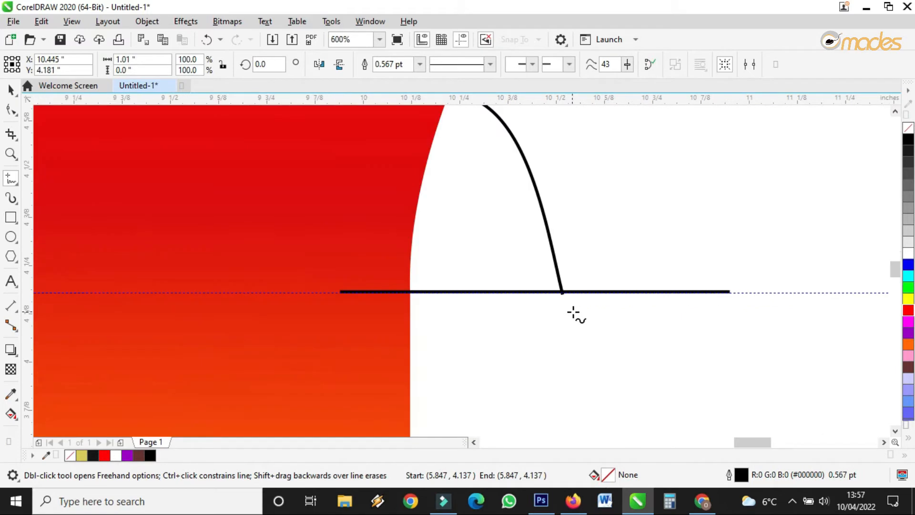
Step: Smart-fill the area enclosed by the tag's flared right edge, the fold curve and the horizontal line
left_click(11, 89)
left_click(11, 414)
left_click(47, 427)
left_click(465, 231)
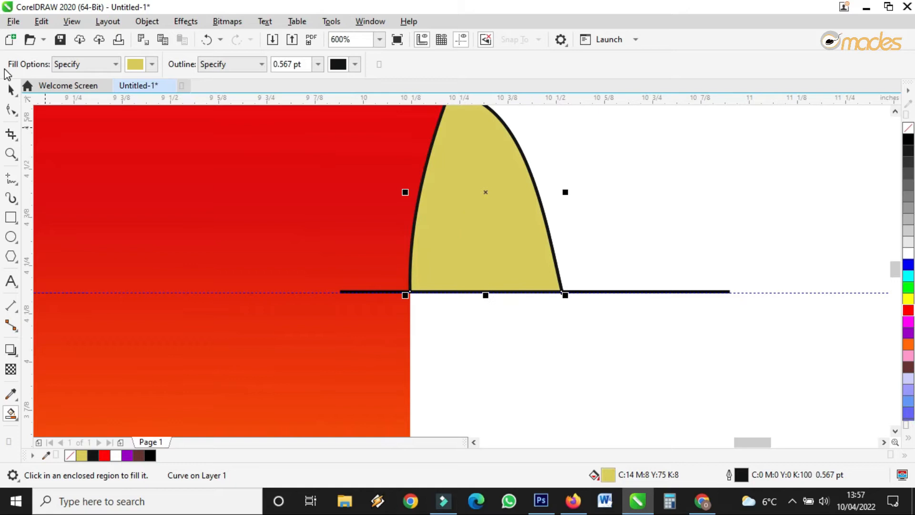
left_click(10, 89)
Step: Delete the horizontal helper line and move the filled fold shape aside, to the right of the original curve
left_click(610, 293)
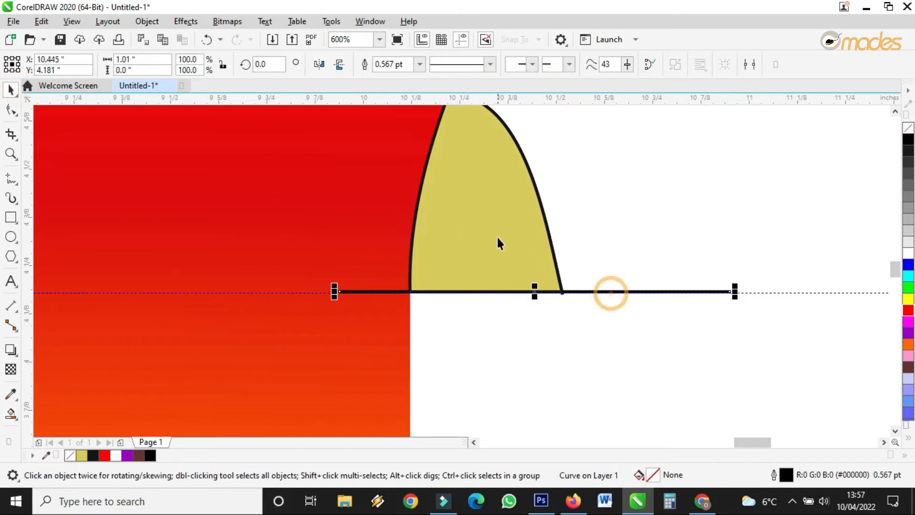
key("Delete")
left_click(490, 233)
left_click_drag(652, 233, 651, 233)
left_click(504, 229)
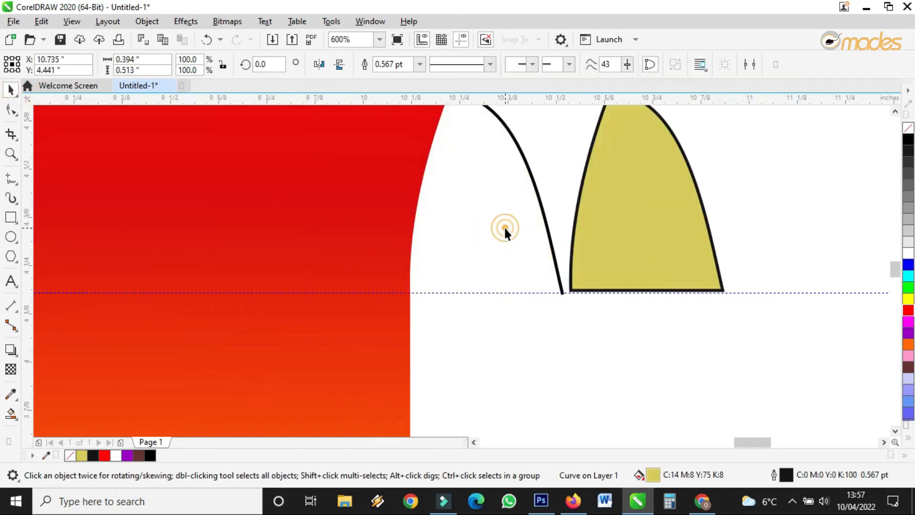
Step: Delete the original fold curve beside the tag's right edge and select the filled fold shape
left_click(608, 224)
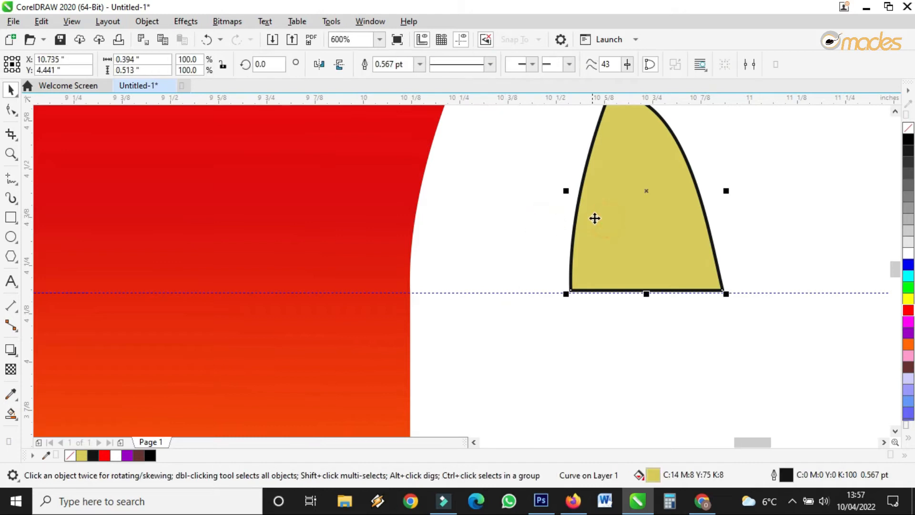
scroll(758, 184, "down", 1)
scroll(835, 162, "up", 1)
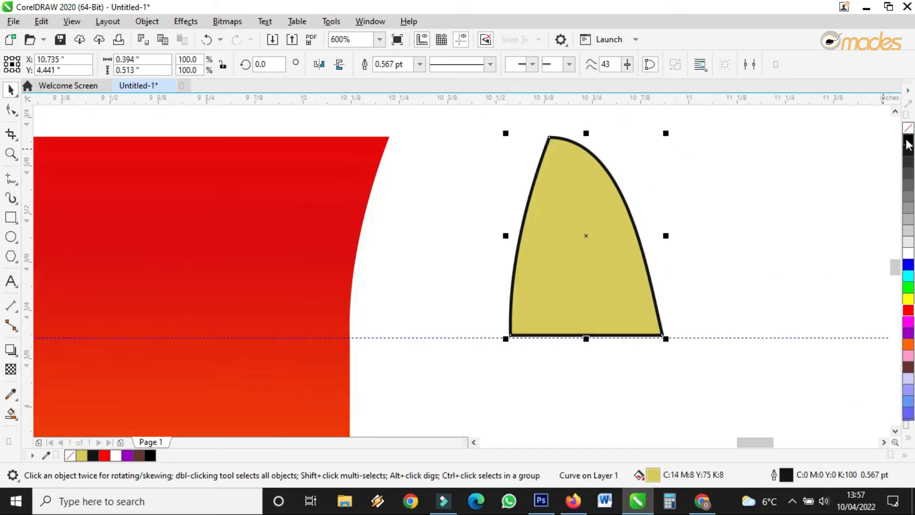
Step: Remove the fold shape's outline and move the shape back against the tag's flared right edge
left_click(419, 64)
left_click(406, 75)
left_click_drag(593, 221, 430, 227)
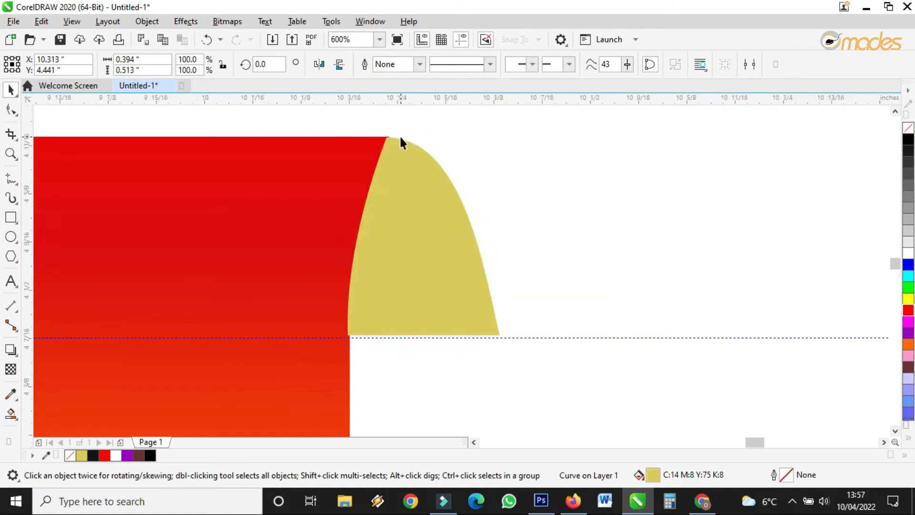
Step: Nudge the fold shape onto the tag's upper-right corner and send it to the back of the page
scroll(399, 136, "up", 5)
left_click_drag(345, 196, 349, 188)
right_click(345, 188)
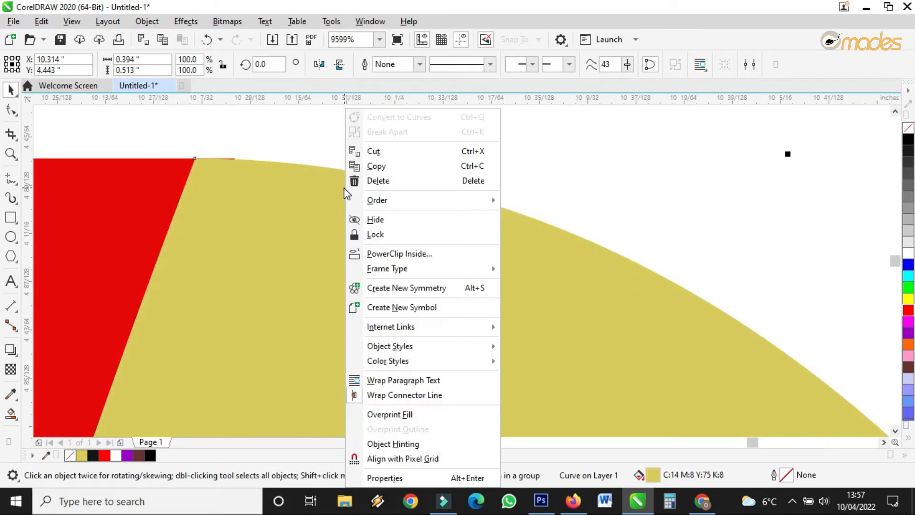
mouse_move(443, 205)
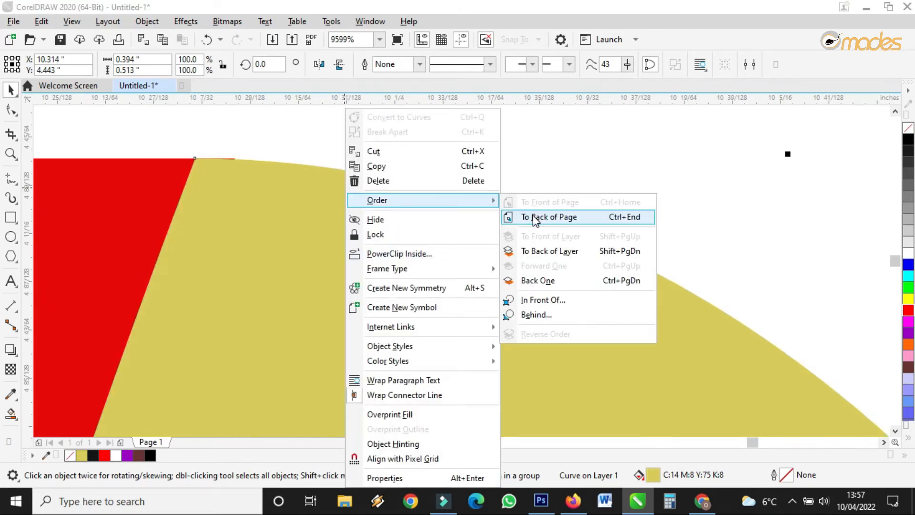
left_click(548, 217)
Step: Raise the curve handle of the fold shape's top node slightly so the outline leaves the tag's corner smoothly
scroll(238, 150, "up", 1)
double_click(239, 194)
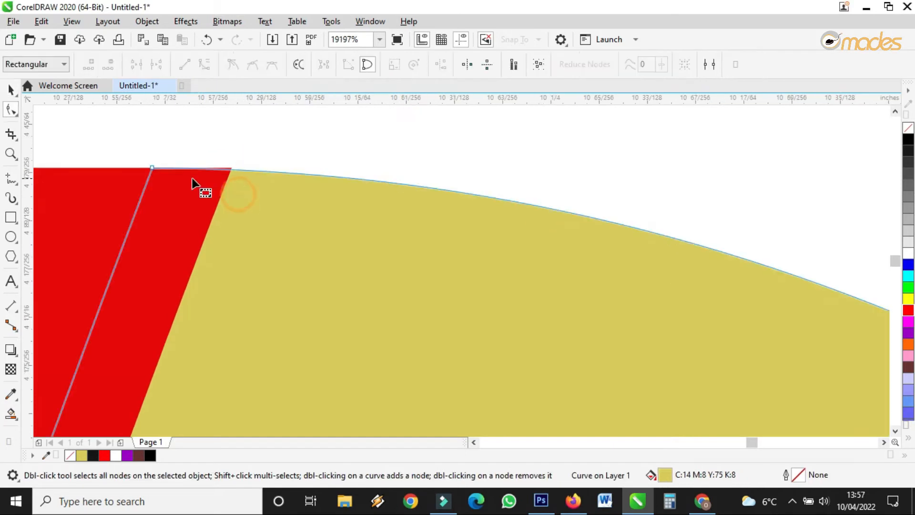
left_click(153, 168)
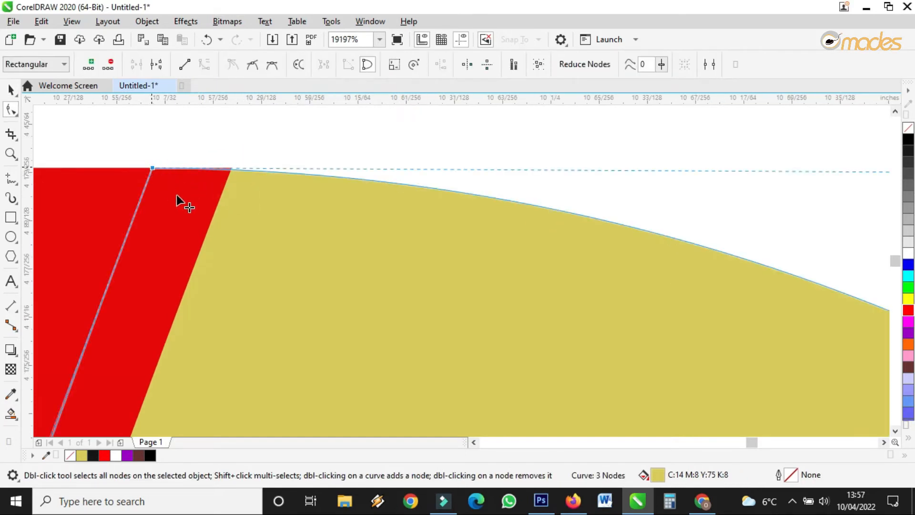
scroll(177, 195, "down", 1)
scroll(522, 210, "down", 2)
left_click_drag(737, 208, 740, 200)
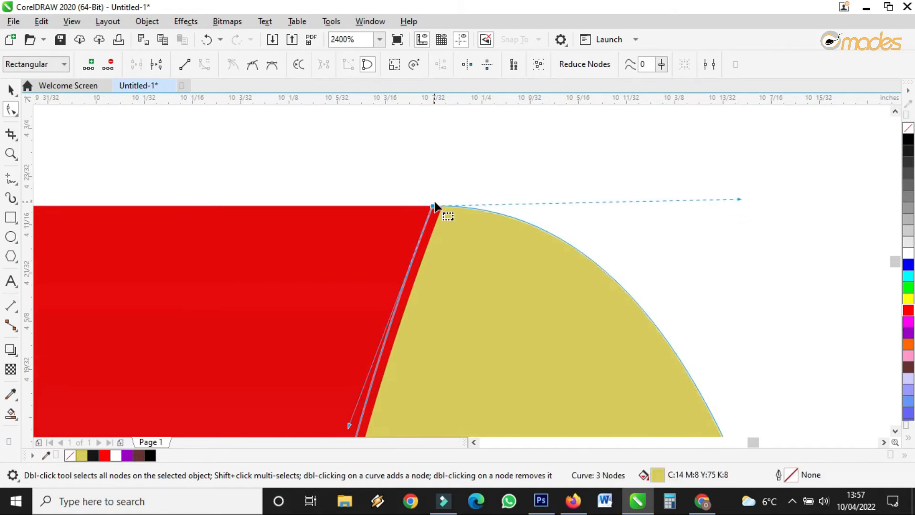
scroll(435, 206, "up", 3)
scroll(465, 229, "down", 6)
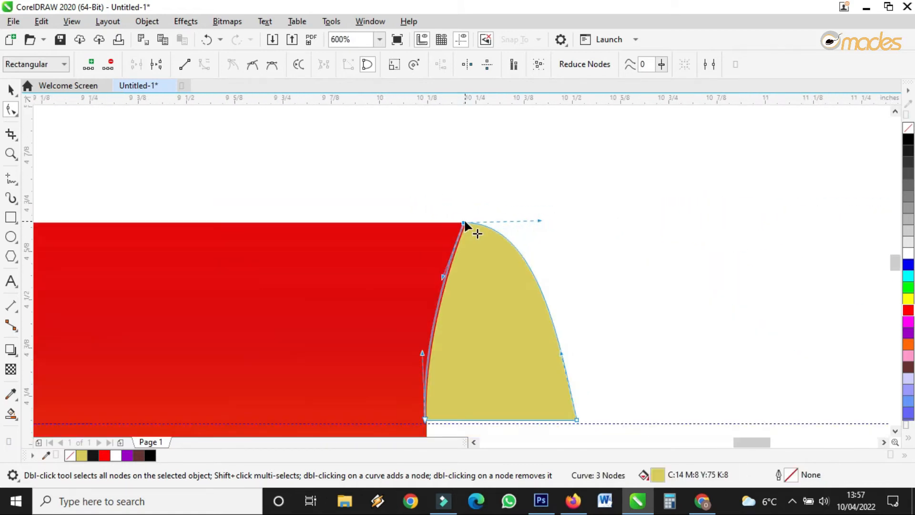
scroll(460, 257, "down", 2)
scroll(453, 301, "up", 1)
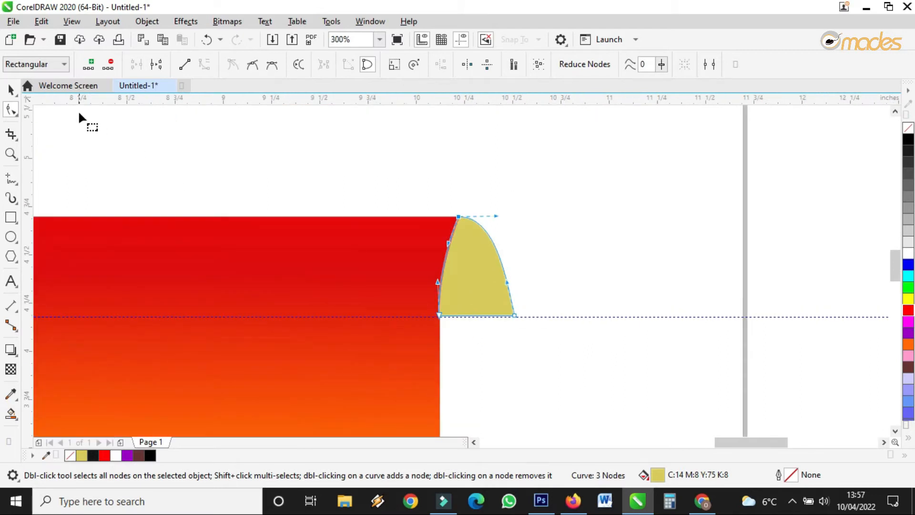
Step: Stretch the fold shape inward to about 0.414 inch wide so its inner edge tucks behind the tag
left_click(10, 89)
scroll(470, 224, "down", 2)
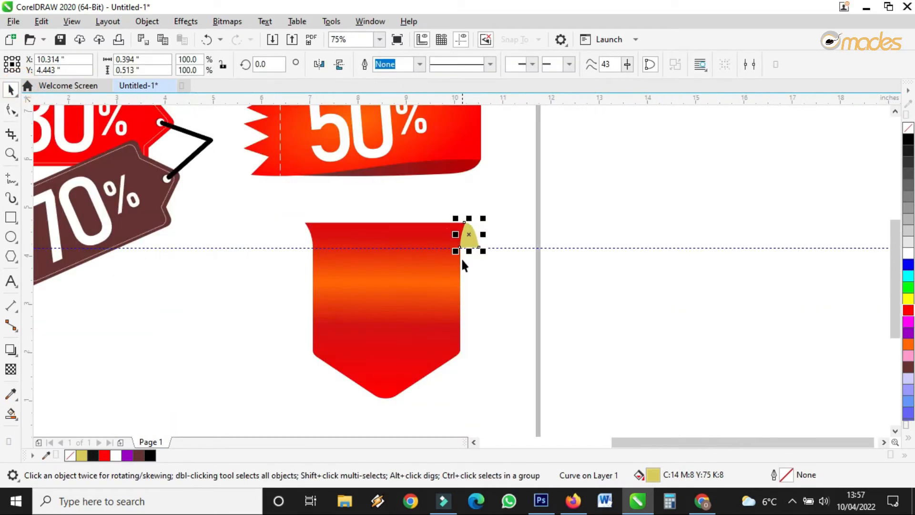
scroll(480, 257, "up", 2)
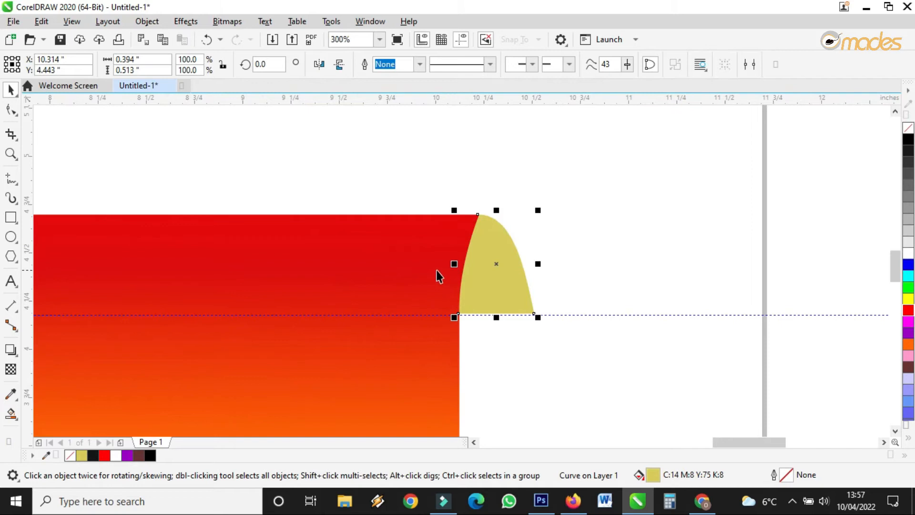
left_click_drag(453, 264, 450, 263)
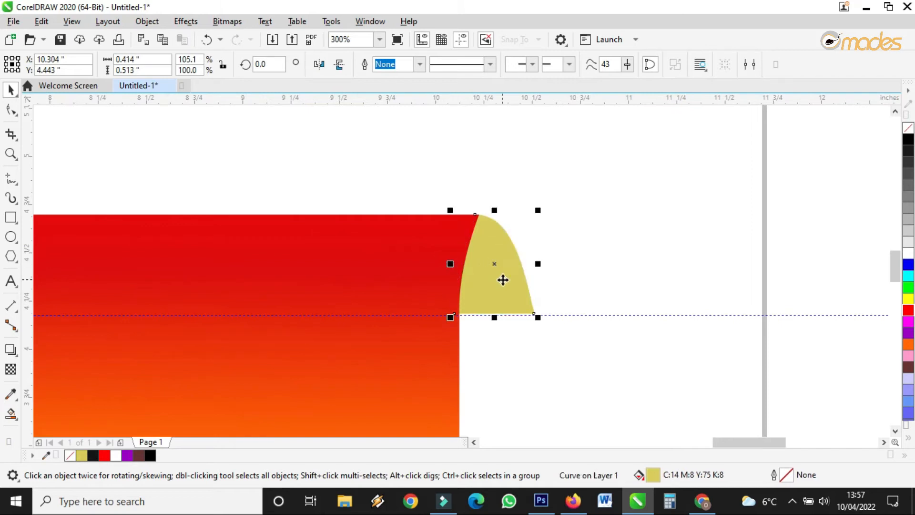
scroll(495, 225, "up", 2)
scroll(495, 222, "down", 3)
scroll(494, 229, "up", 6)
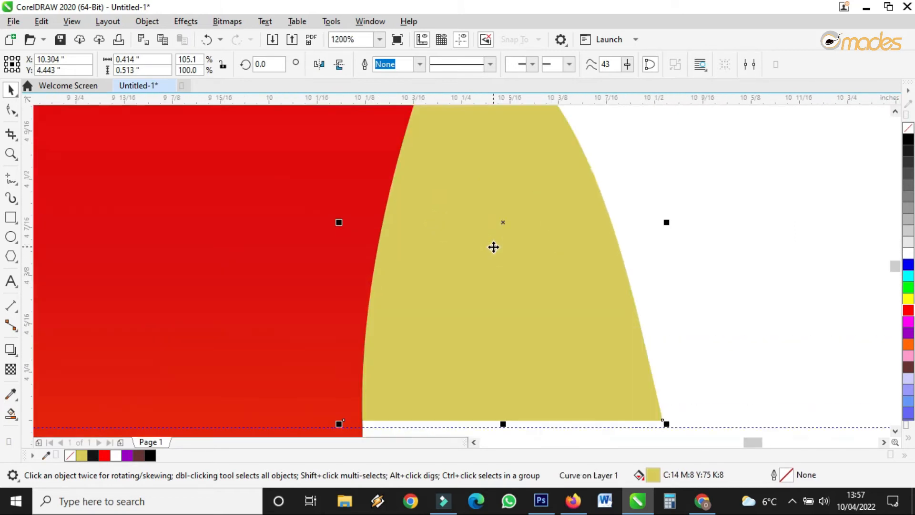
Step: Apply a linear fountain fill to the right fold with a dark red outer end, running horizontally inward beyond the tag's edge
left_click(19, 423)
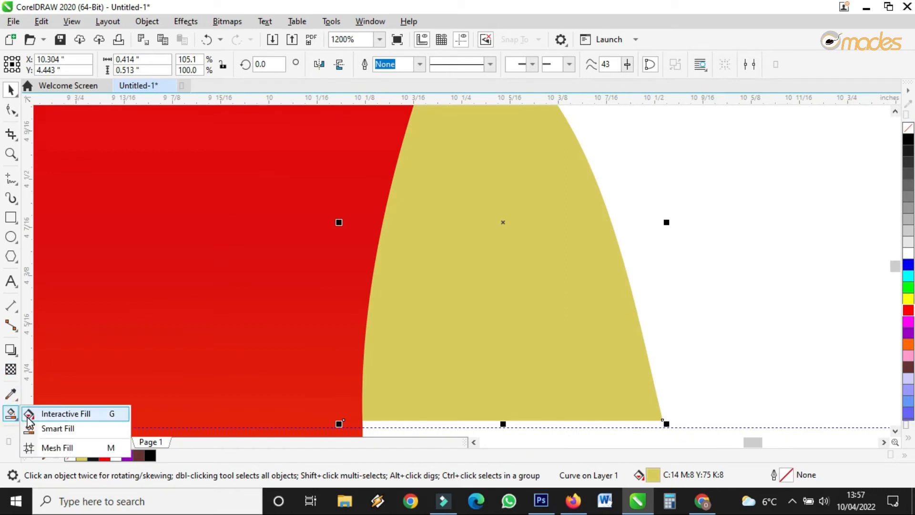
left_click(28, 411)
scroll(432, 233, "down", 2)
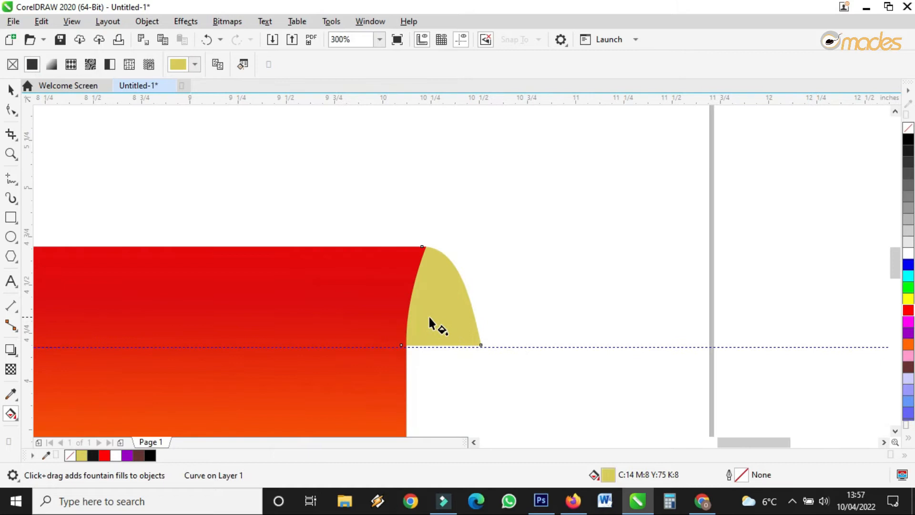
left_click_drag(434, 297, 412, 293)
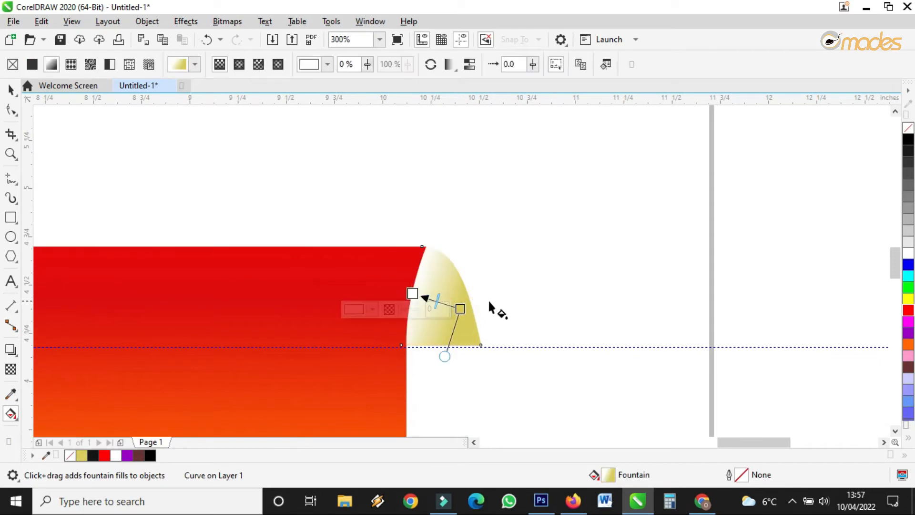
left_click(910, 321)
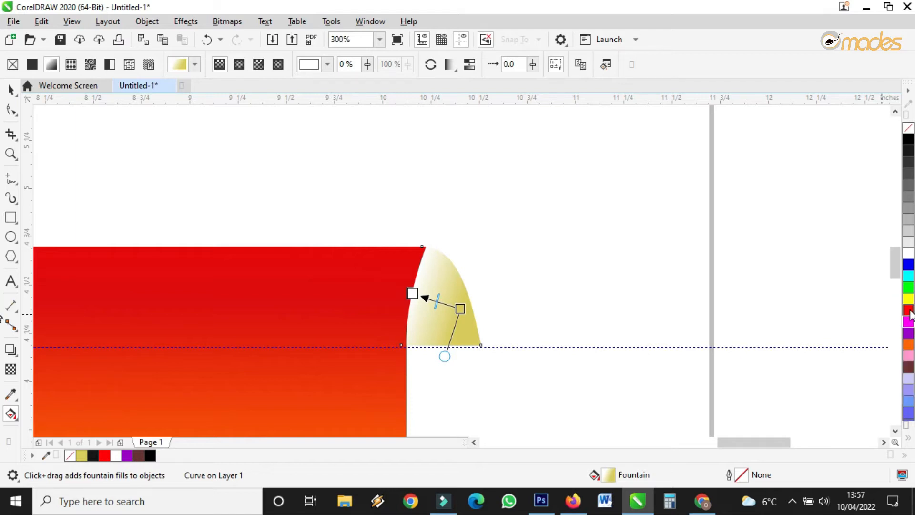
left_click(910, 311)
left_click_drag(889, 339, 430, 278)
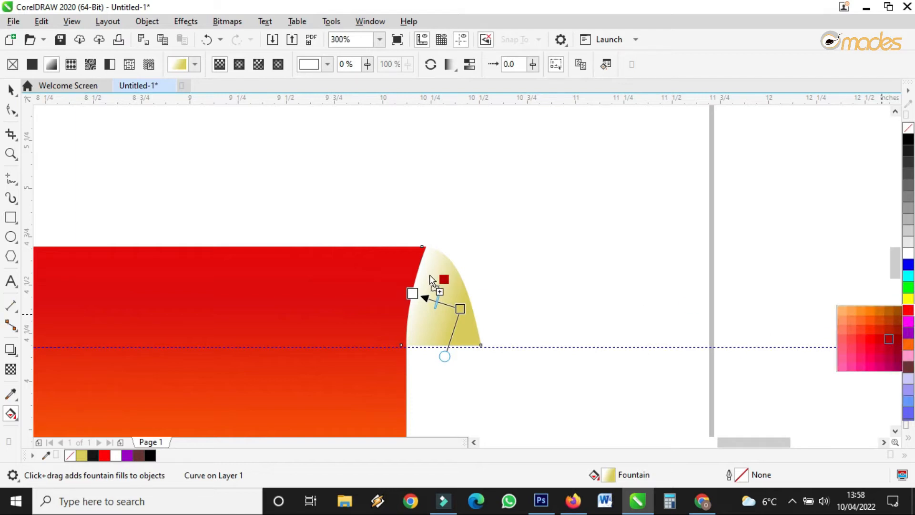
left_click_drag(458, 314, 460, 309)
left_click_drag(409, 293, 371, 309)
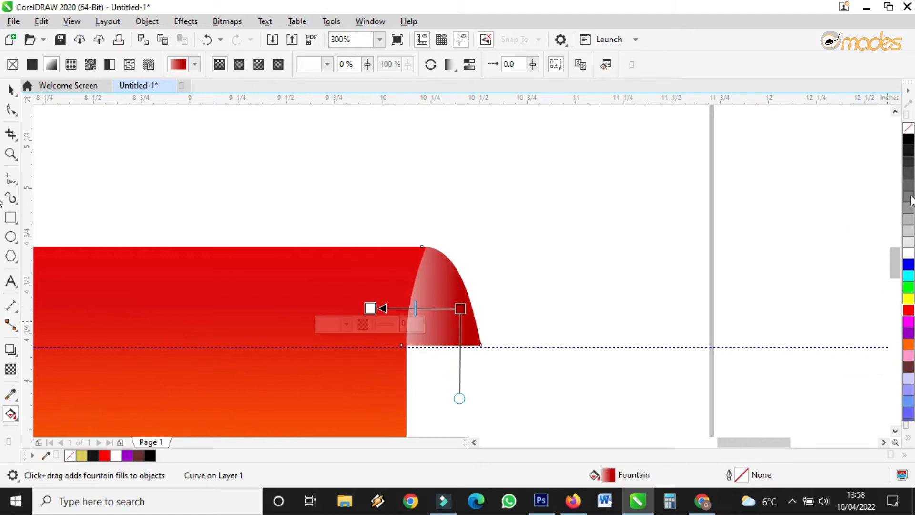
Step: Set the inner end color of the right fold's gradient to near-black, undoing the fill dropped on the tag
left_click_drag(909, 140, 371, 308)
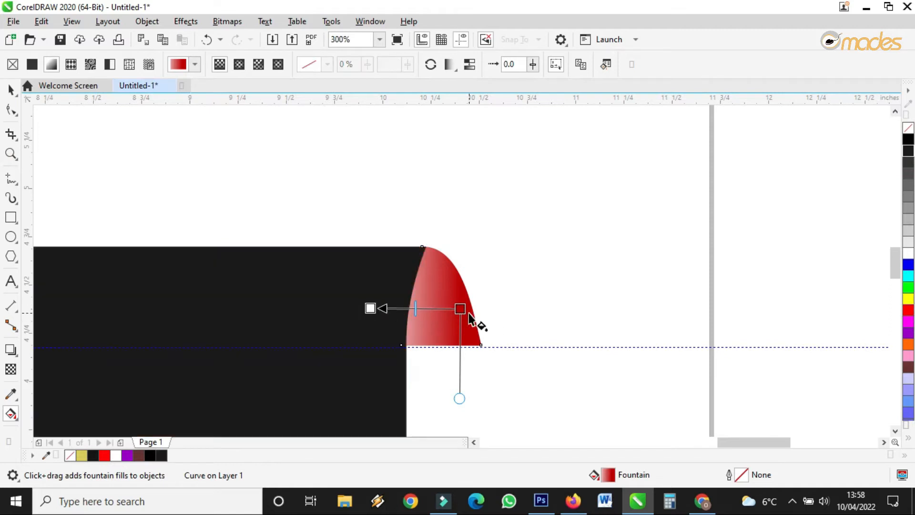
key("ctrl+z")
left_click_drag(908, 141, 371, 308)
Step: Angle and lengthen the fold's gradient, with its red end near the lower outer corner and its dark end well inside the tag
left_click_drag(461, 308, 409, 308)
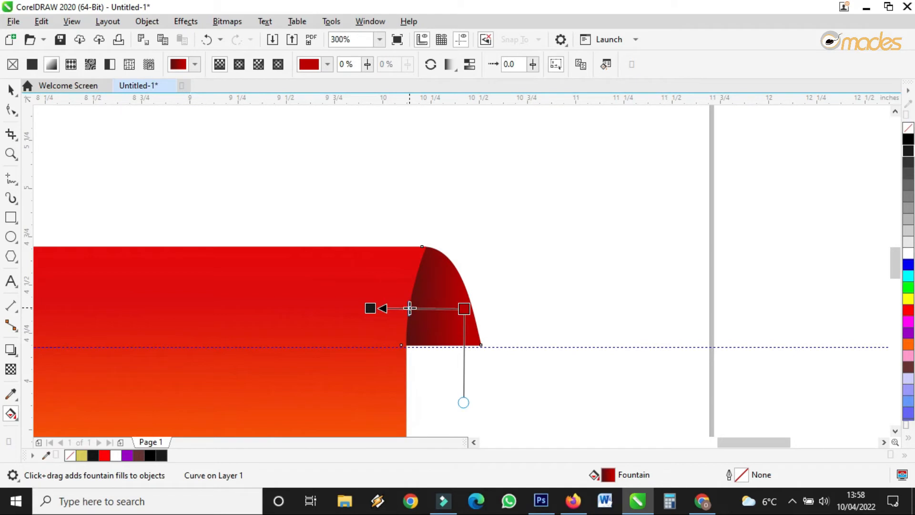
left_click(465, 308)
left_click_drag(465, 308, 480, 330)
left_click_drag(416, 320, 332, 289)
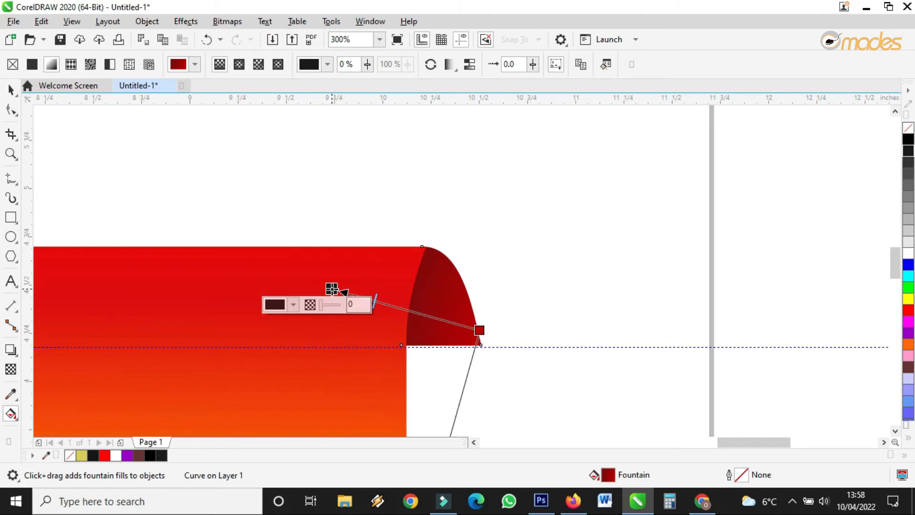
scroll(458, 314, "down", 3)
scroll(445, 336, "up", 2)
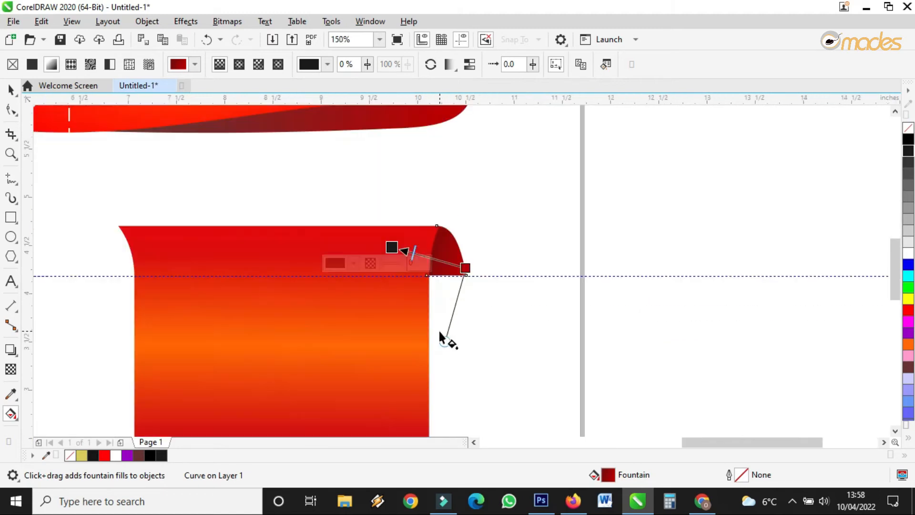
Step: Duplicate the shaded right fold at the tag's upper-left corner and mirror the copy horizontally
left_click(11, 89)
left_click_drag(504, 188, 358, 351)
left_click_drag(451, 249, 119, 242)
scroll(119, 243, "up", 5)
scroll(119, 244, "down", 1)
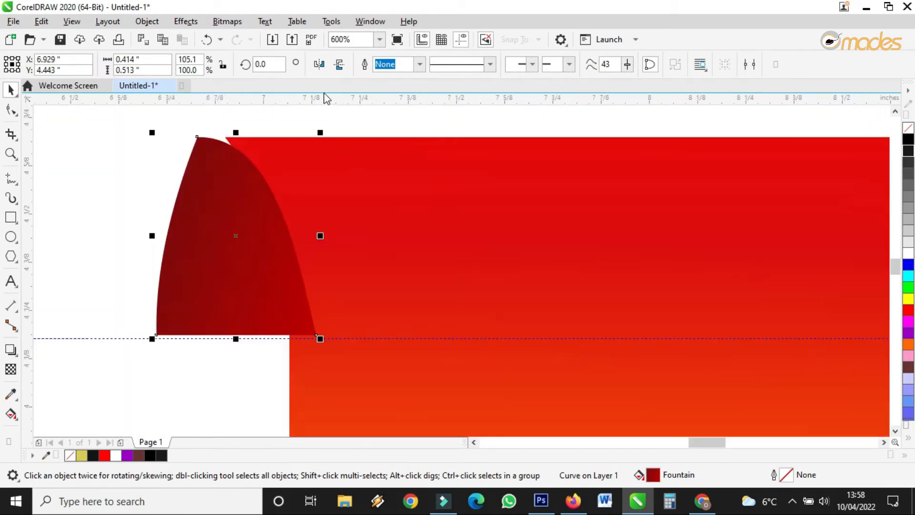
left_click(318, 63)
Step: Align the mirrored fold with the tag's flared left edge and send it to the back of the page
left_click_drag(250, 159, 250, 187)
right_click(243, 190)
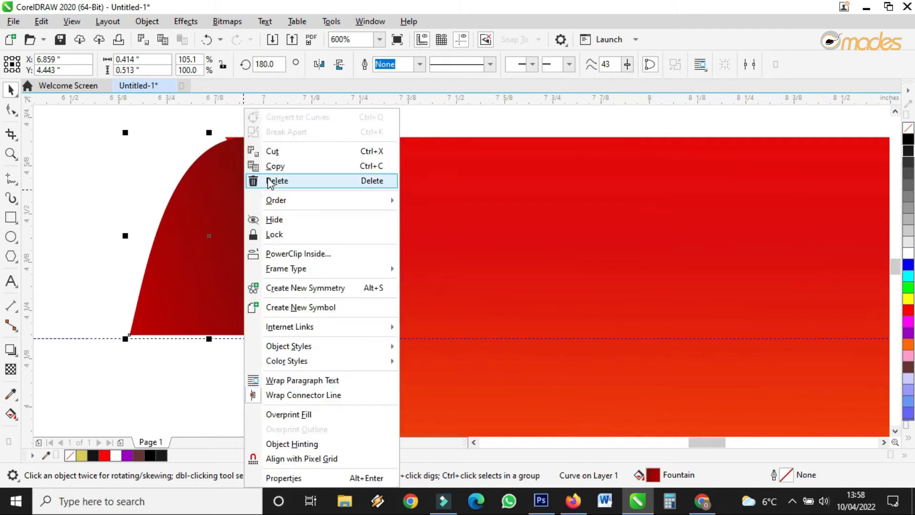
mouse_move(307, 202)
left_click(440, 214)
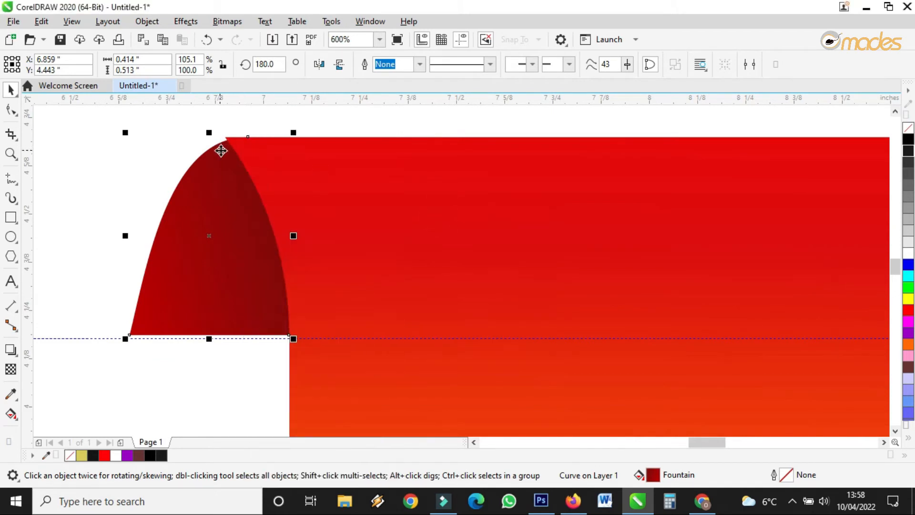
scroll(220, 151, "up", 2)
left_click_drag(222, 151, 199, 152)
scroll(199, 156, "down", 2)
left_click_drag(202, 201, 221, 200)
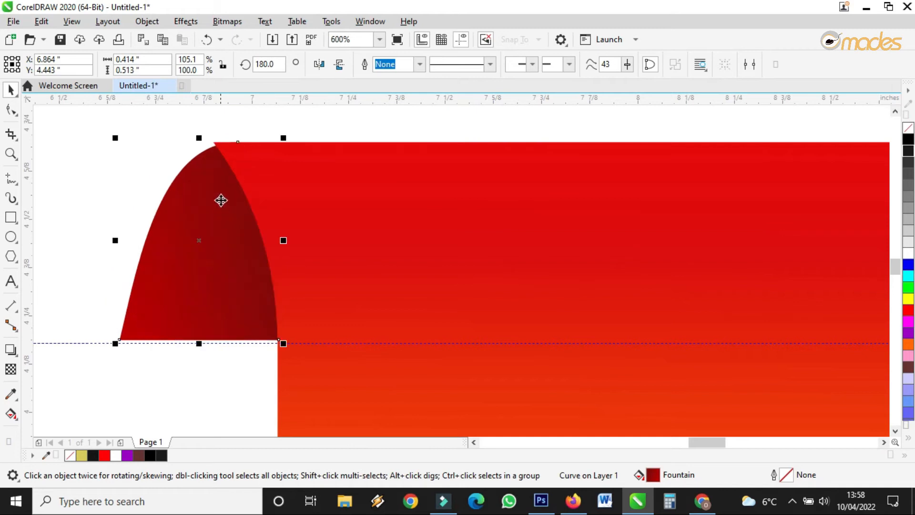
Step: Lengthen the outward curve handle of the left fold's top node to bring its outline closer to the tag's corner
key("F10")
scroll(223, 151, "up", 2)
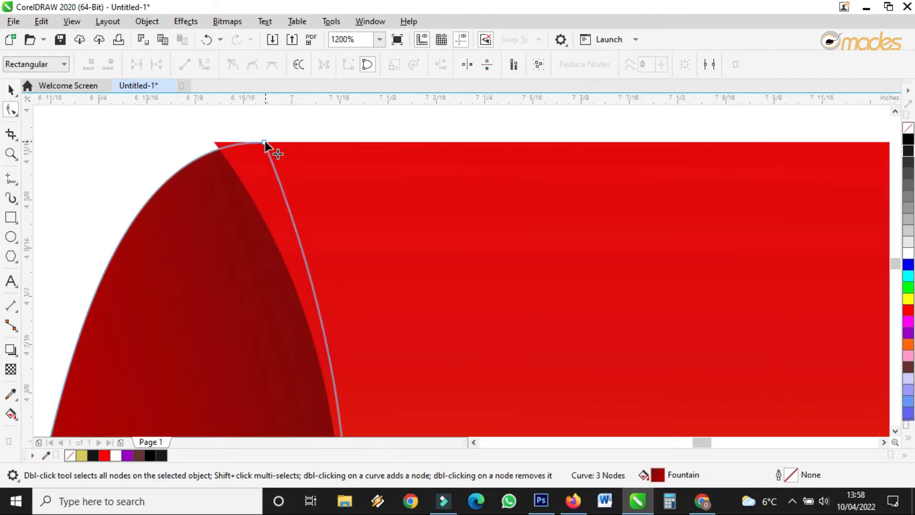
left_click(265, 142)
left_click_drag(103, 138, 89, 138)
left_click(88, 140)
left_click(233, 162)
left_click(214, 143)
left_click(213, 160)
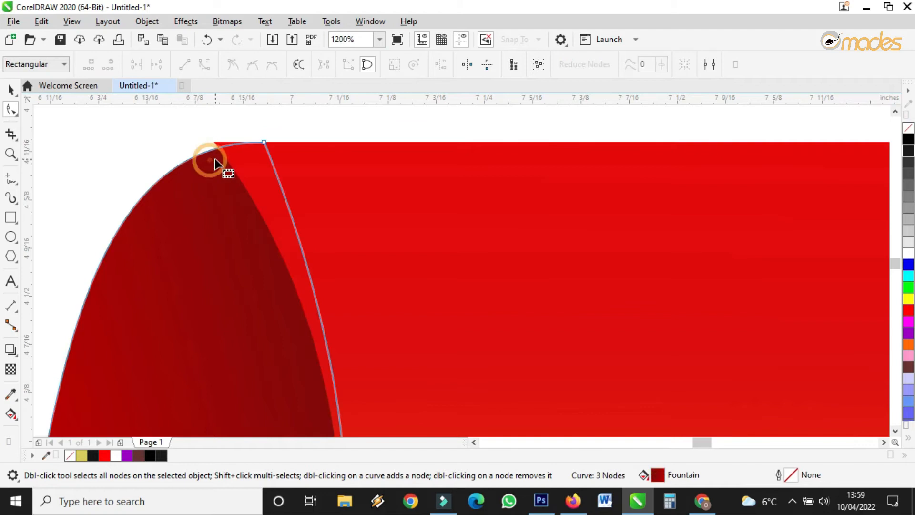
Step: Try to shift the tag's upper-left corner node down slightly to meet the fold's outline
left_click(248, 158)
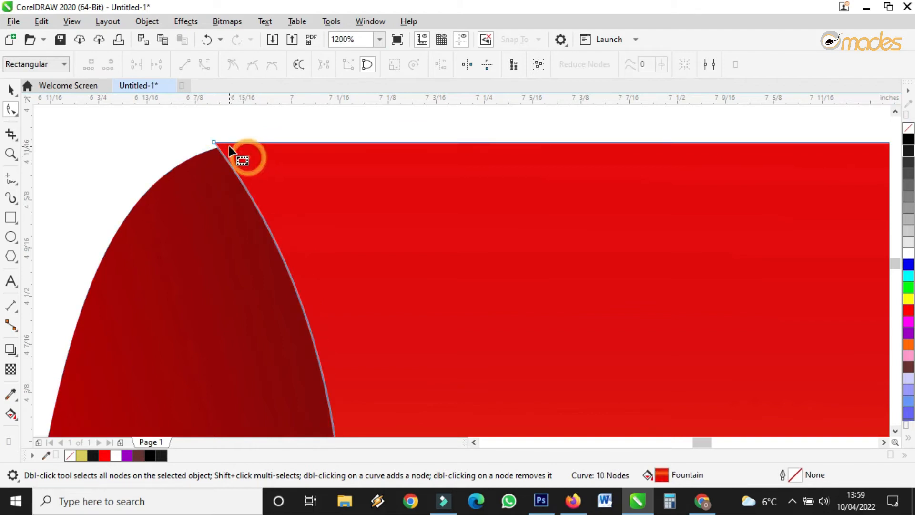
left_click_drag(214, 142, 216, 144)
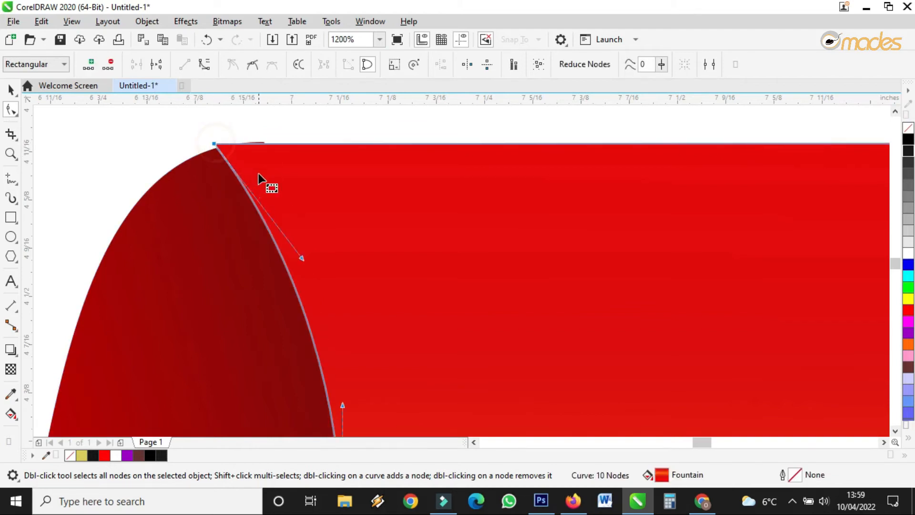
scroll(260, 168, "down", 2)
scroll(253, 189, "up", 1)
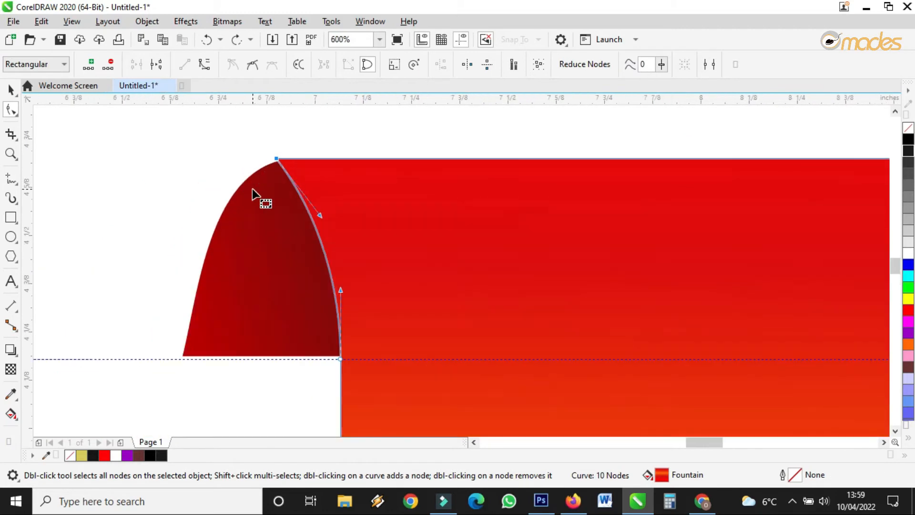
Step: Raise and extend the left fold's top-node handle so its outline meets the tag's upper-left corner
left_click(264, 185)
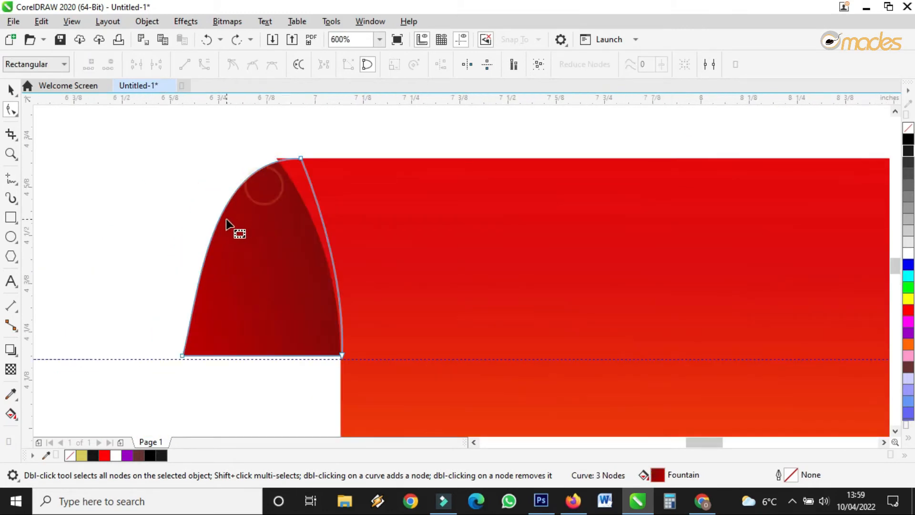
left_click(301, 158)
left_click_drag(211, 154, 200, 150)
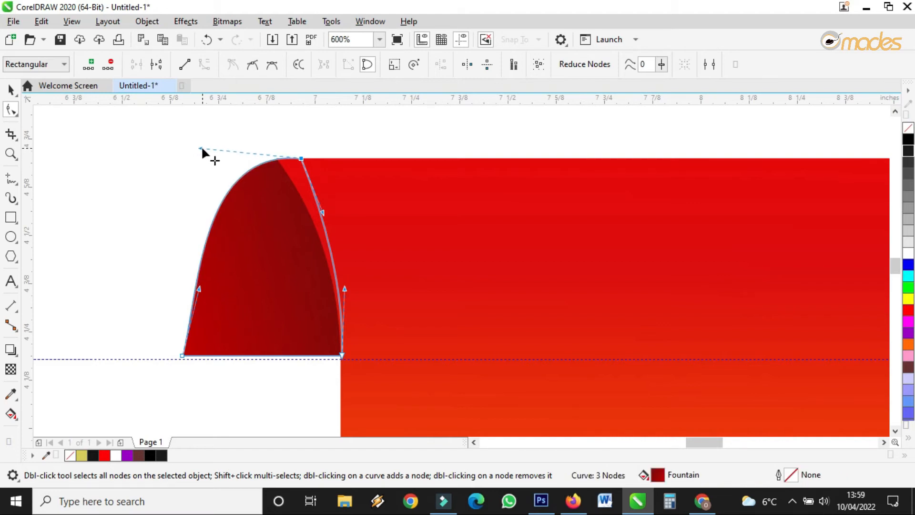
Step: Draw a thin horizontal rectangle about 4.65 by 0.04 inches across the base of both folds, extending past each side
scroll(200, 150, "down", 2)
key("space")
left_click(665, 162)
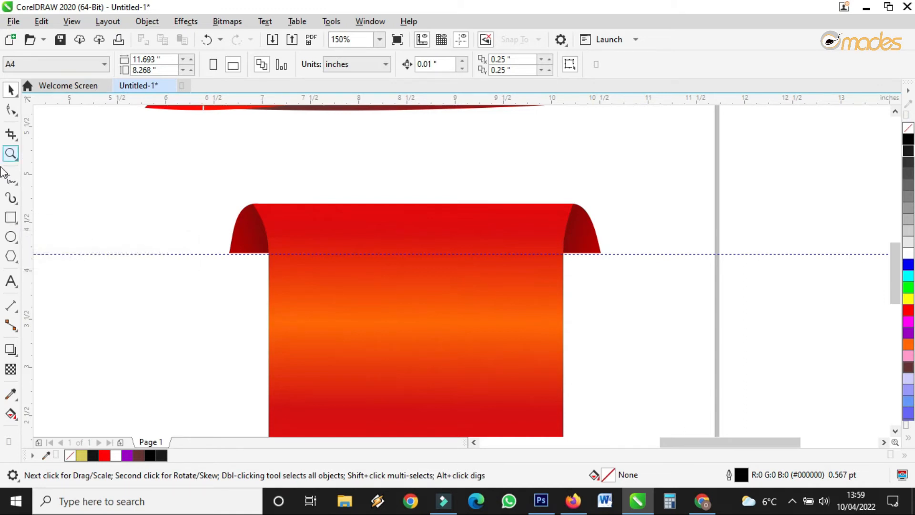
left_click(10, 218)
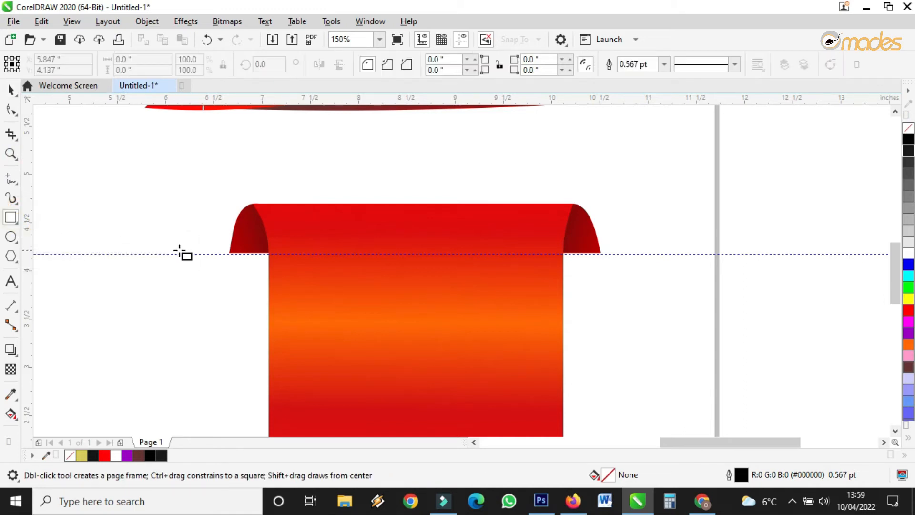
left_click_drag(174, 253, 620, 253)
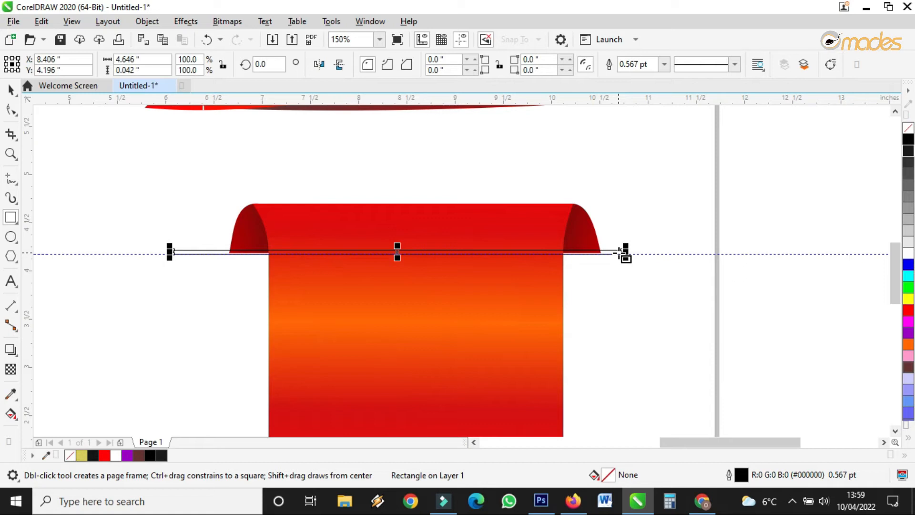
Step: Fill the thin bar with dark grey #333333 and extend its right end to an overall width of about 4.73 inches
left_click(10, 88)
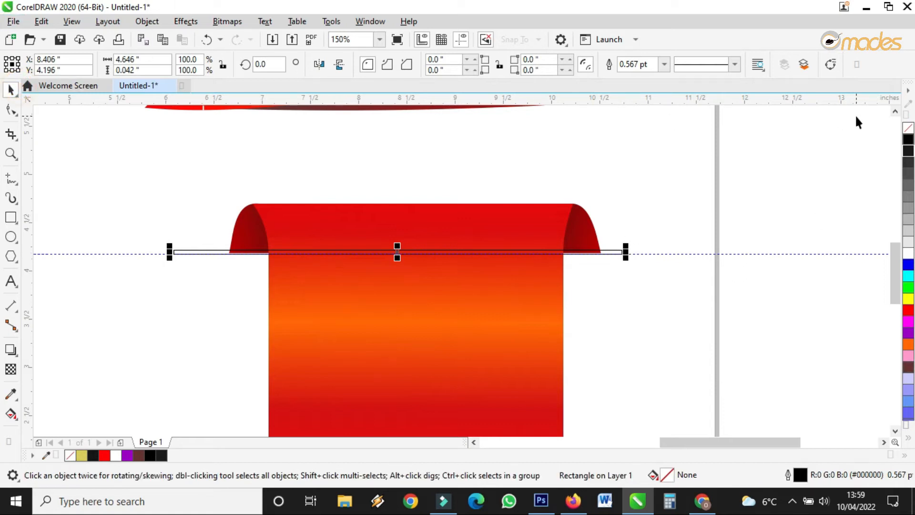
left_click(908, 168)
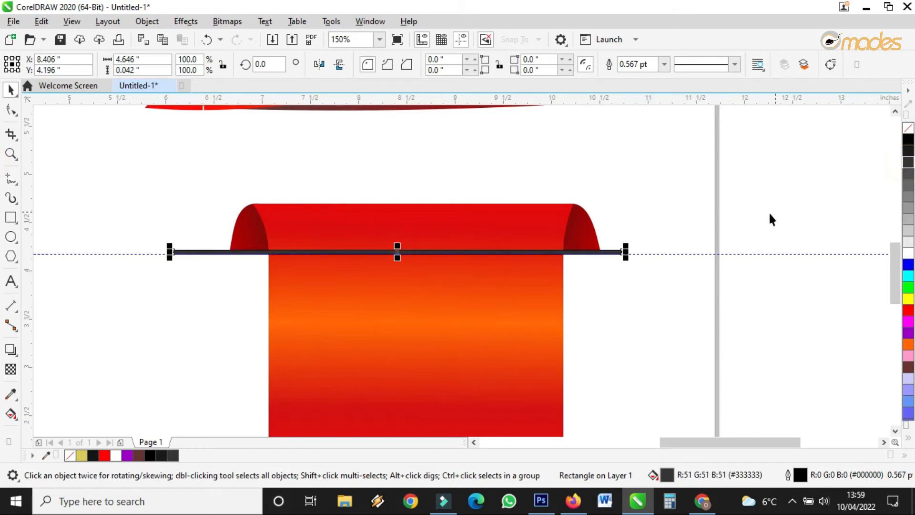
scroll(601, 278, "up", 1)
left_click_drag(649, 231, 664, 231)
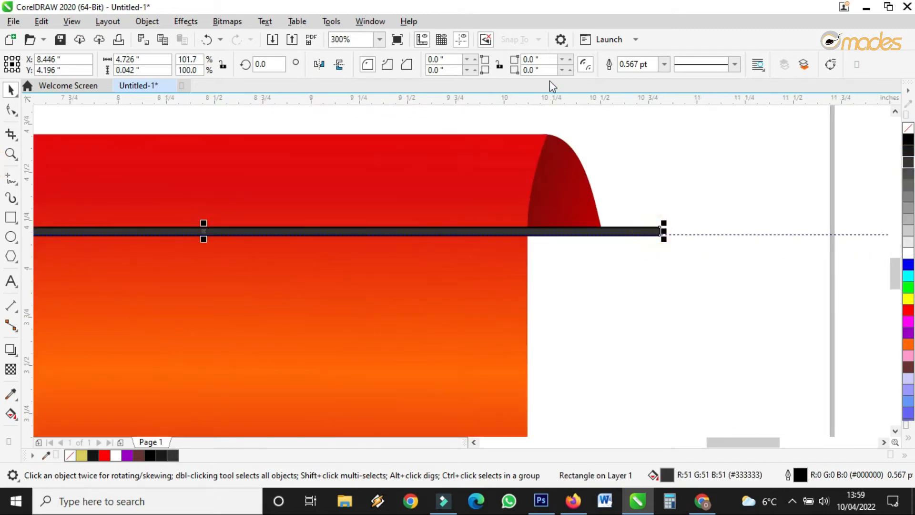
Step: Remove the dark bar's outline and convert the bar to curves
left_click(664, 64)
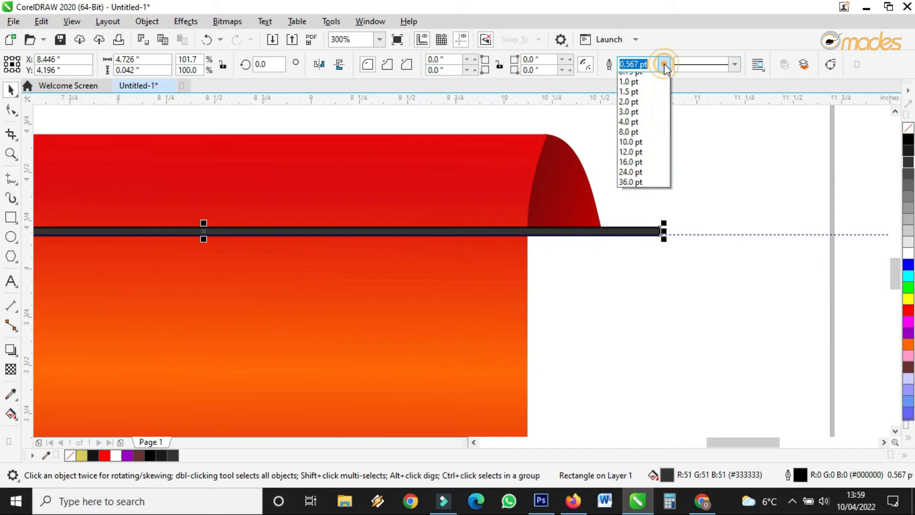
left_click(628, 79)
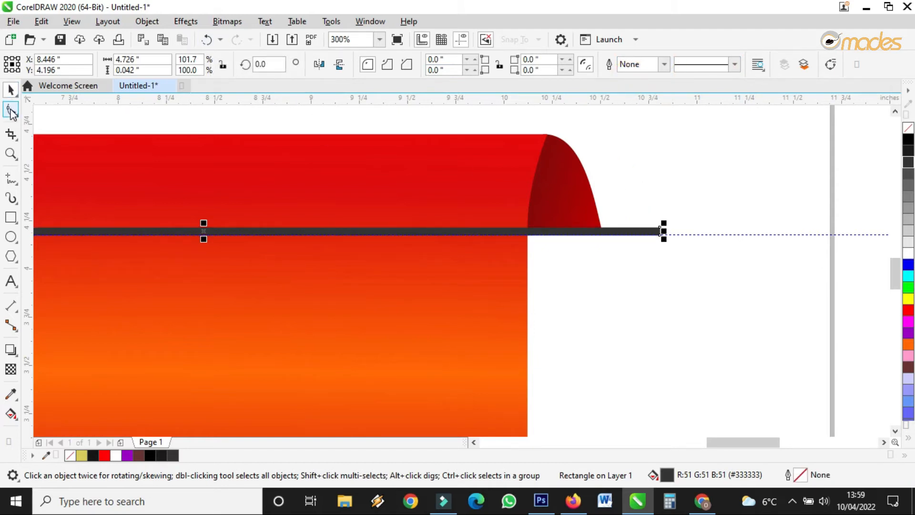
left_click(149, 21)
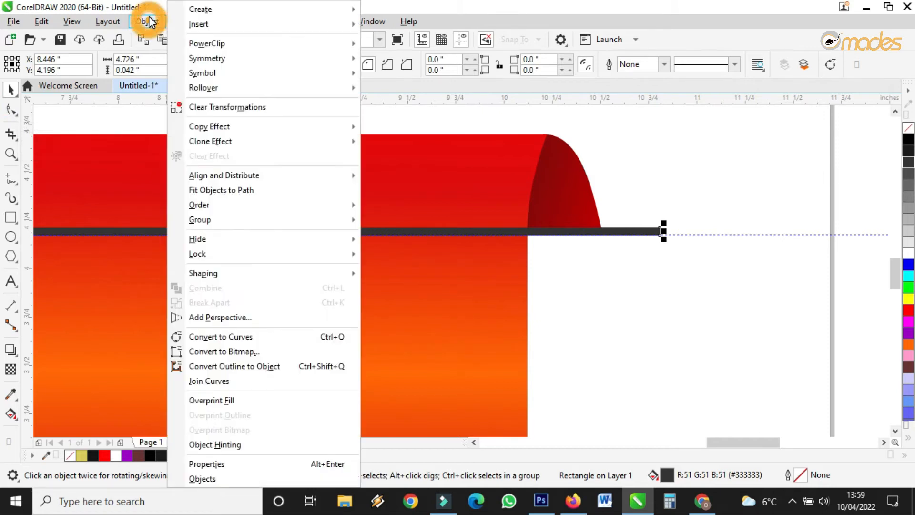
left_click(228, 336)
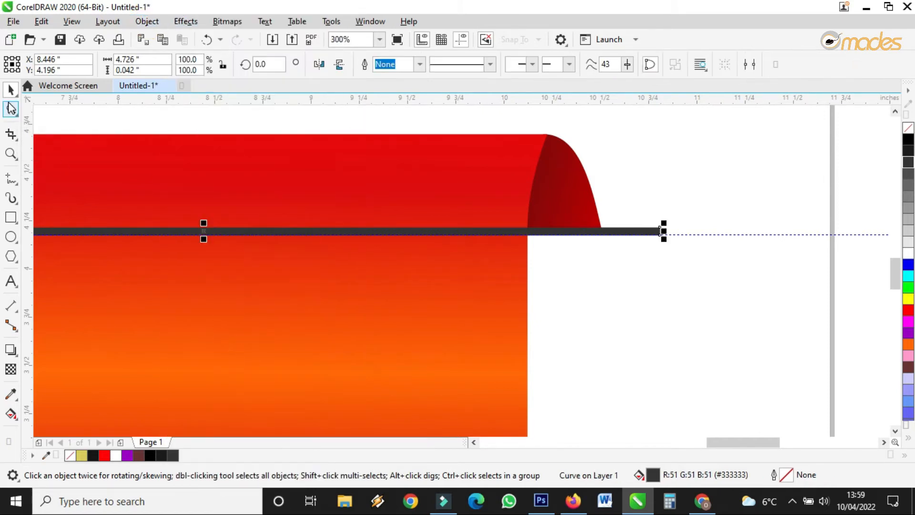
Step: Slant both ends of the dark bar by moving its upper corner nodes inward
key("F10")
scroll(665, 230, "up", 3)
left_click_drag(668, 218, 580, 243)
scroll(677, 230, "down", 3)
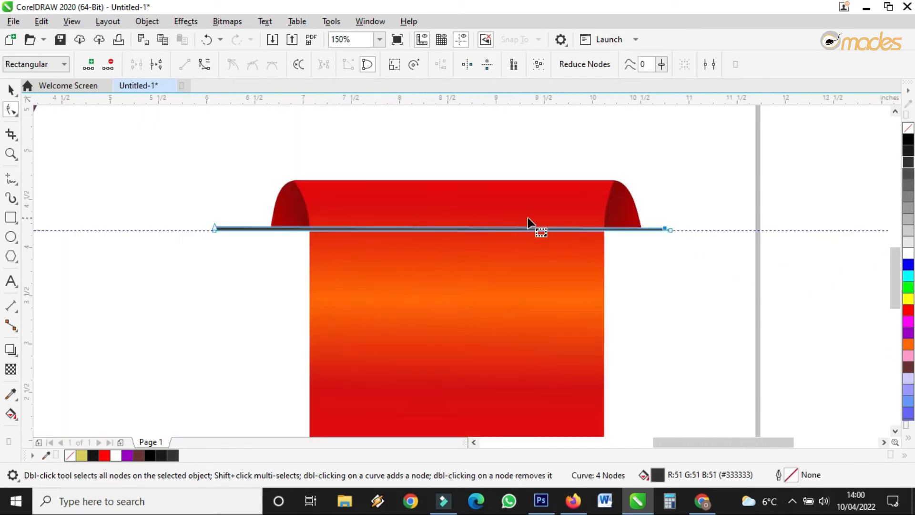
scroll(237, 238, "up", 2)
left_click_drag(150, 200, 205, 203)
left_click(8, 90)
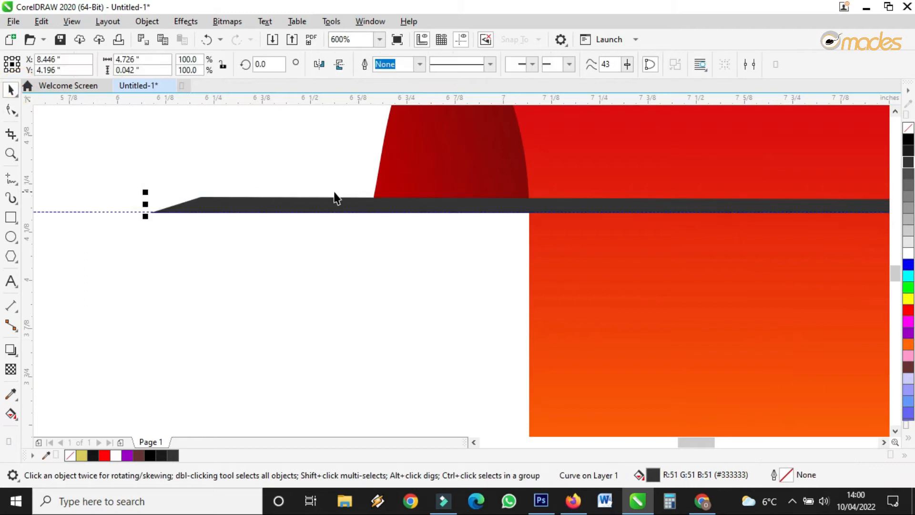
Step: Apply a Gaussian Blur with a radius of 7.3 pixels to the dark strip across the ribbon's fold
scroll(332, 196, "down", 1)
left_click(191, 24)
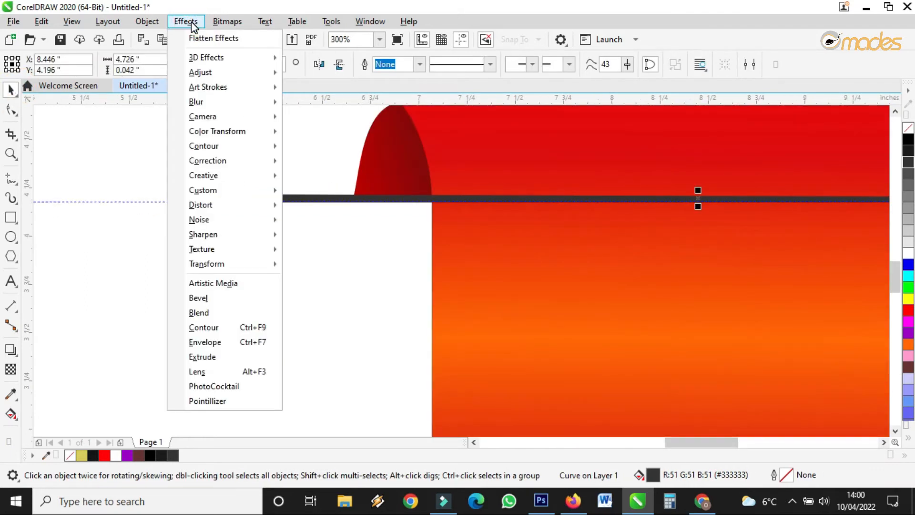
mouse_move(244, 111)
left_click(317, 133)
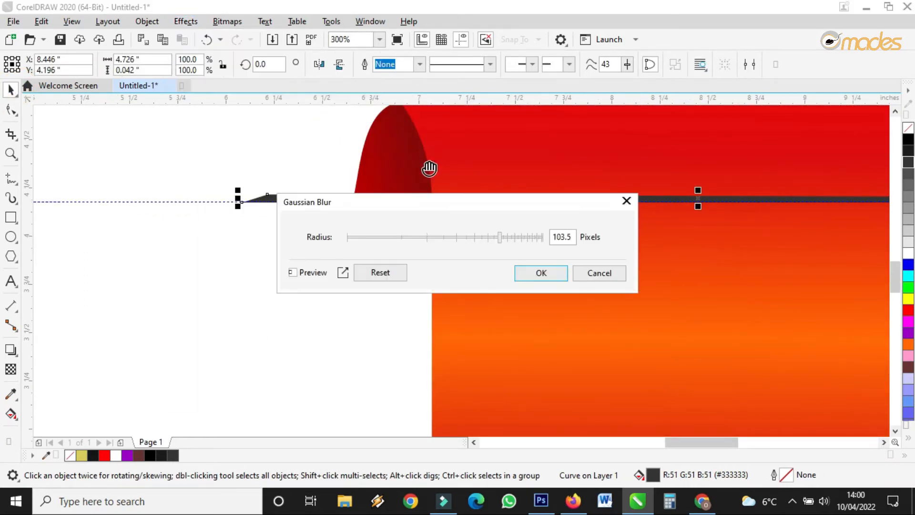
left_click_drag(454, 211, 543, 261)
left_click(506, 290)
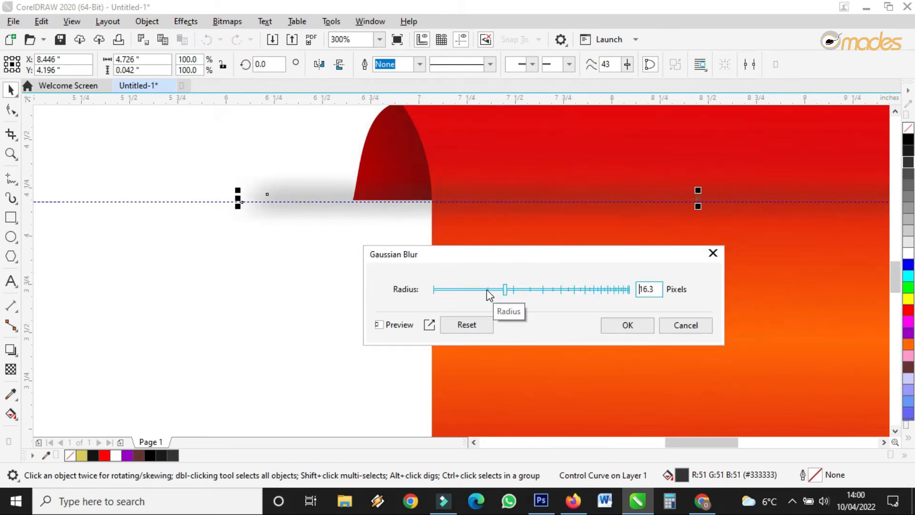
left_click(483, 289)
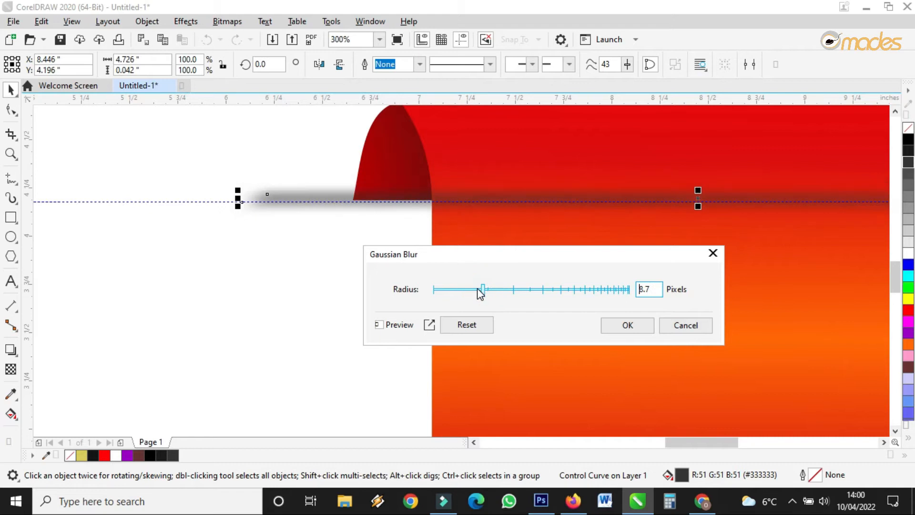
left_click(474, 290)
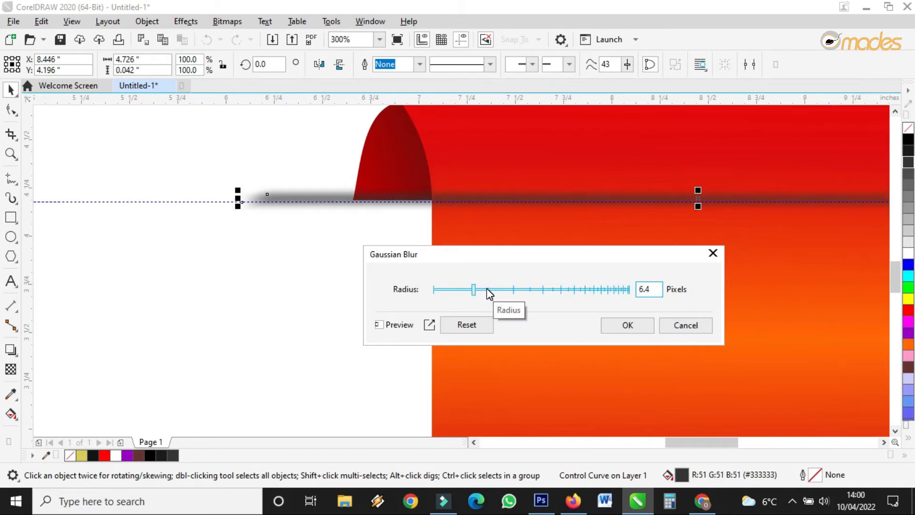
left_click_drag(474, 290, 477, 289)
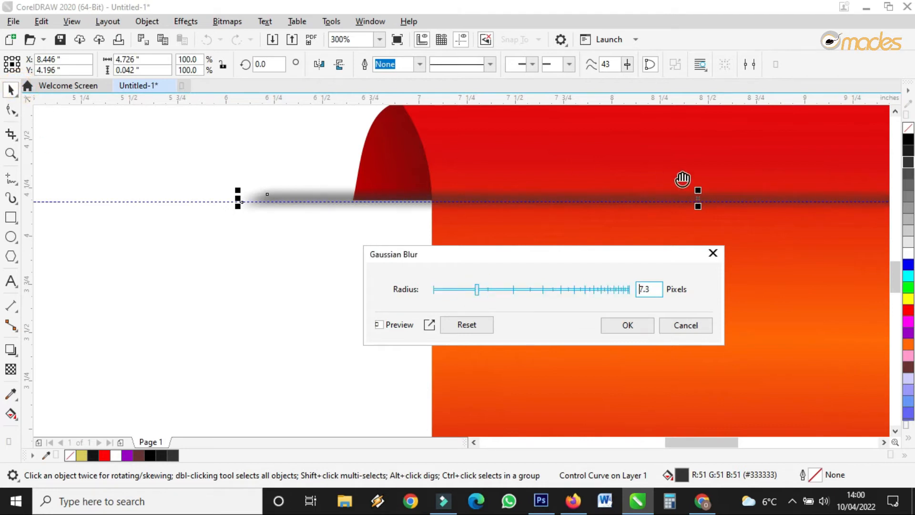
left_click(625, 322)
Step: Stretch the blurred strip upward to a height of about 0.062 inches
left_click_drag(697, 190, 697, 187)
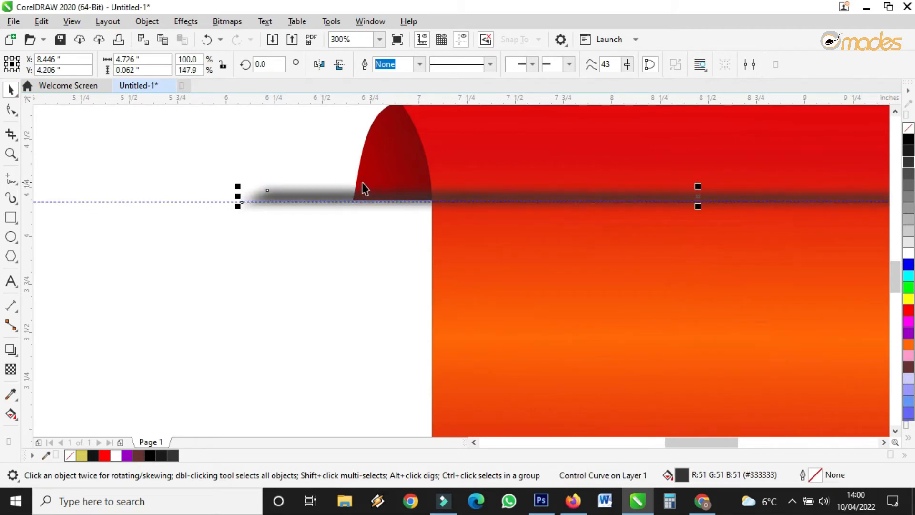
scroll(429, 186, "down", 4)
scroll(482, 186, "up", 4)
scroll(483, 186, "down", 2)
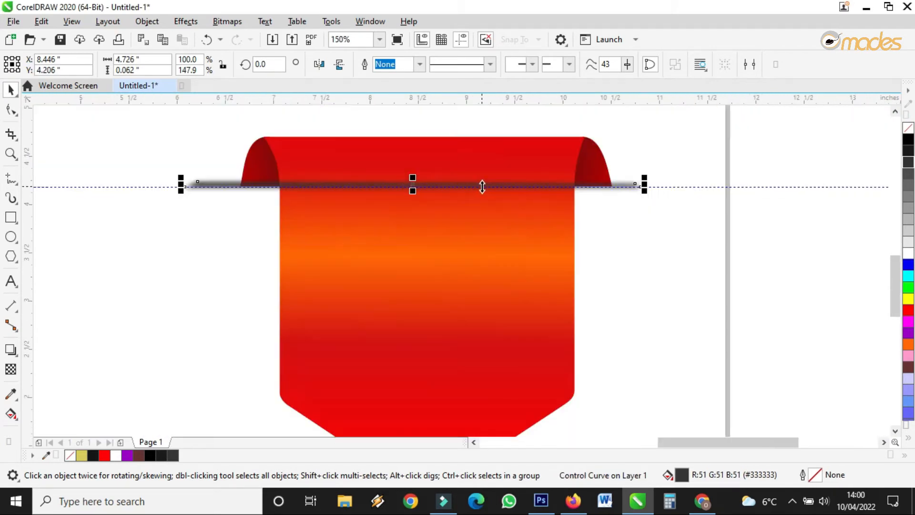
Step: Send the blurred shadow strip to the back of the layer, behind the ribbon and its curled ends
right_click(220, 183)
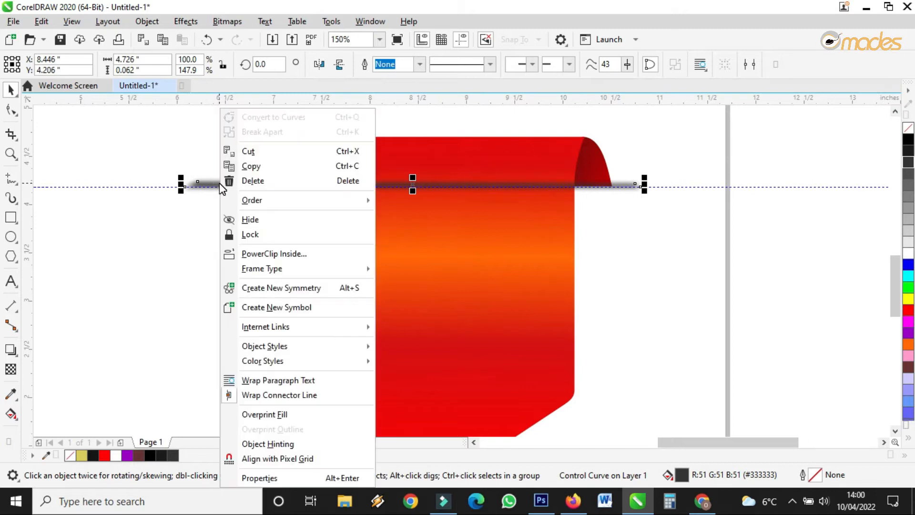
mouse_move(276, 207)
left_click(420, 217)
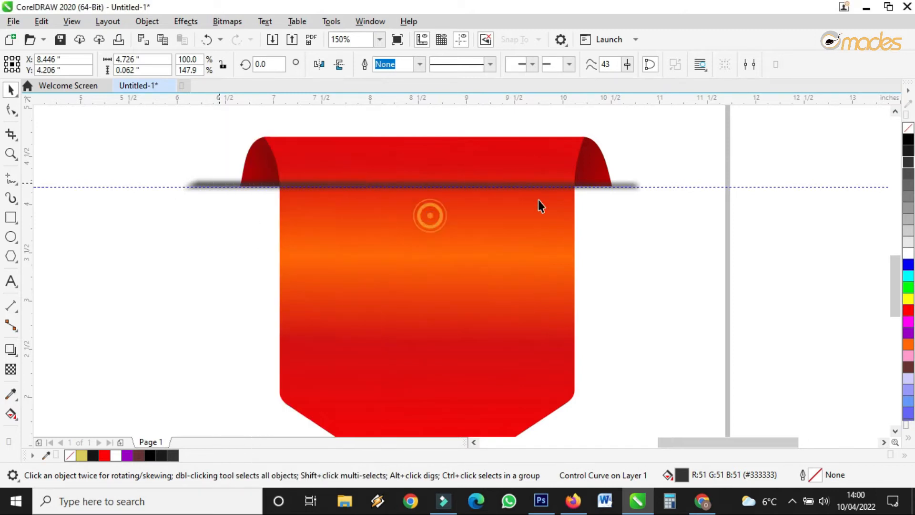
left_click(567, 179)
right_click(222, 183)
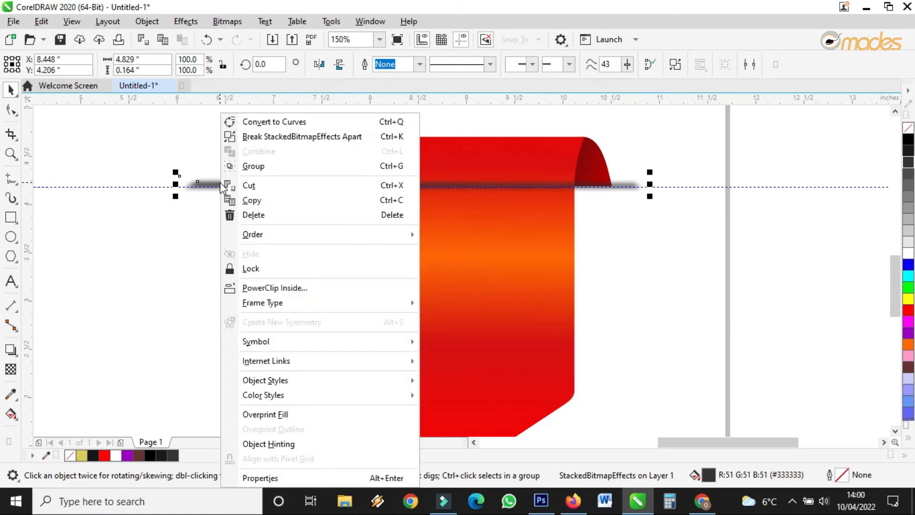
mouse_move(295, 240)
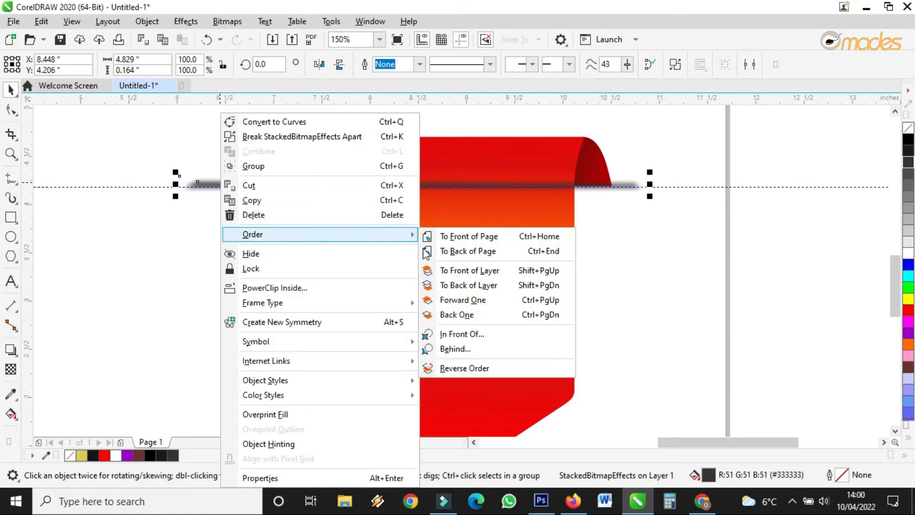
mouse_move(381, 236)
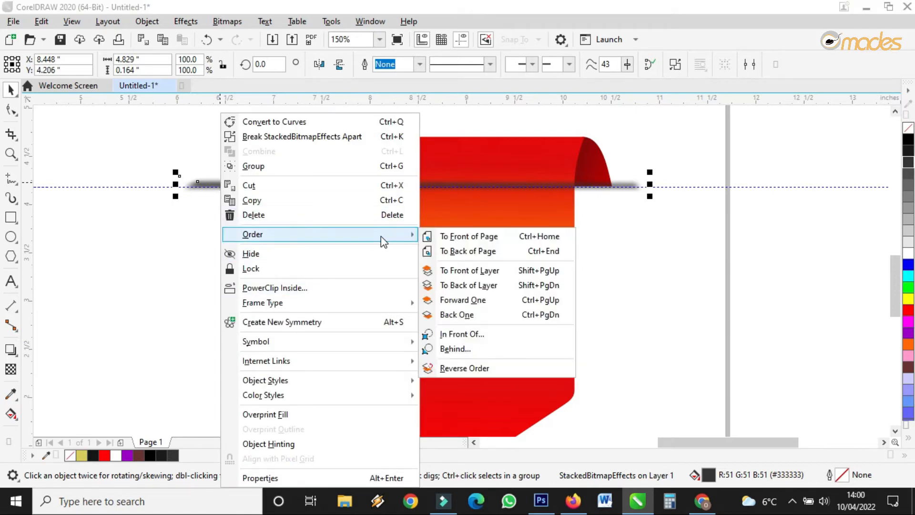
left_click(486, 285)
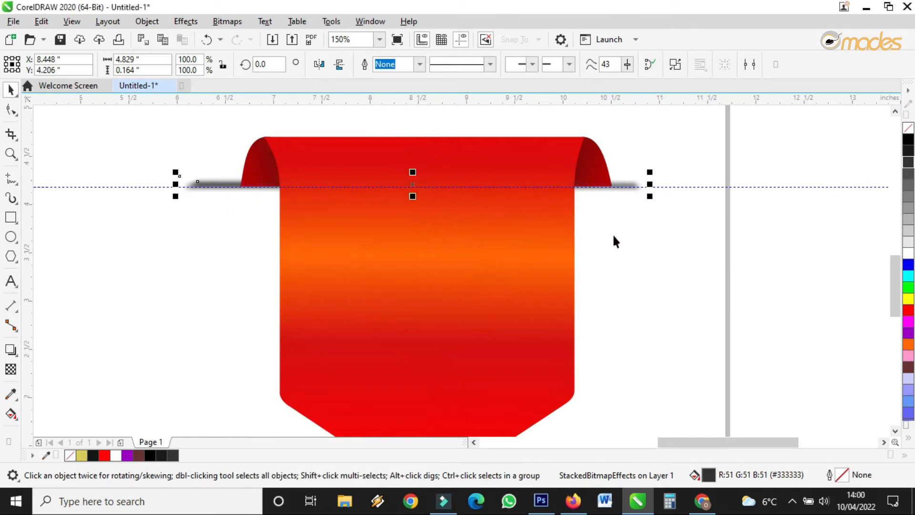
Step: Delete the horizontal guideline running along the shadow strip
left_click(94, 139)
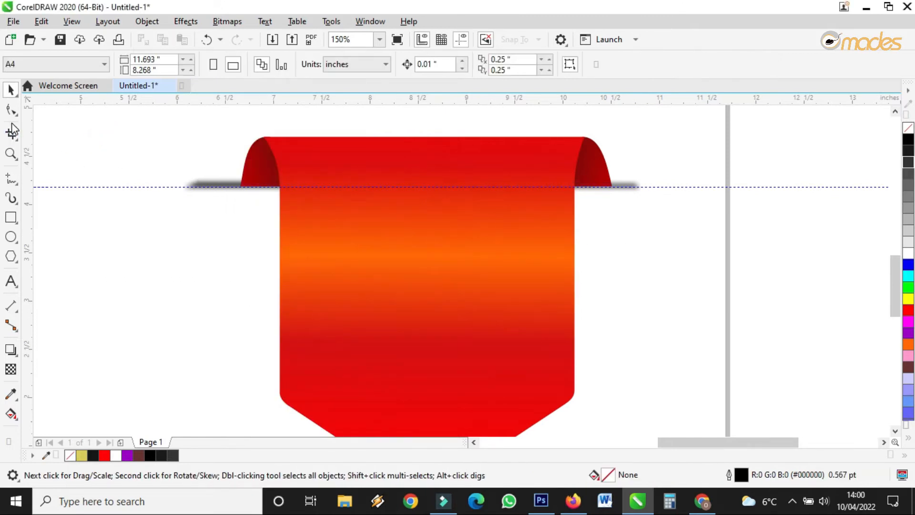
left_click_drag(133, 187, 133, 218)
key("Delete")
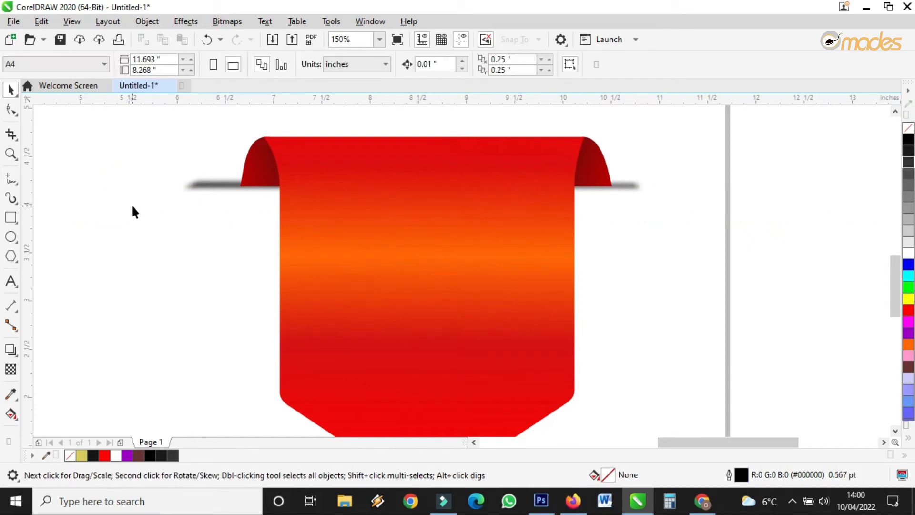
Step: Draw a rectangle about 1.01 by 0.071 inches over the shadow's lower half and align its upper edge with the curl's base
left_click(11, 217)
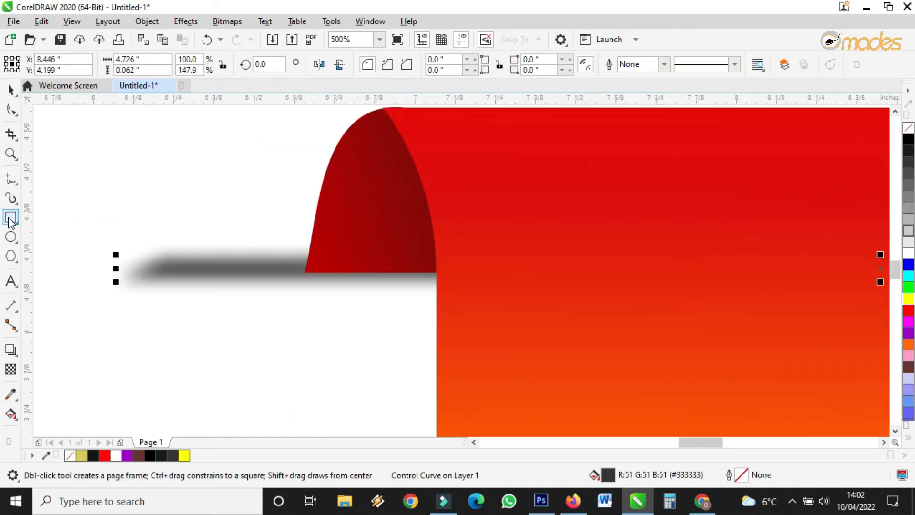
left_click(187, 325)
mouse_move(126, 274)
left_mouse_down()
mouse_move(280, 302)
mouse_move(455, 302)
left_mouse_up()
left_click(11, 89)
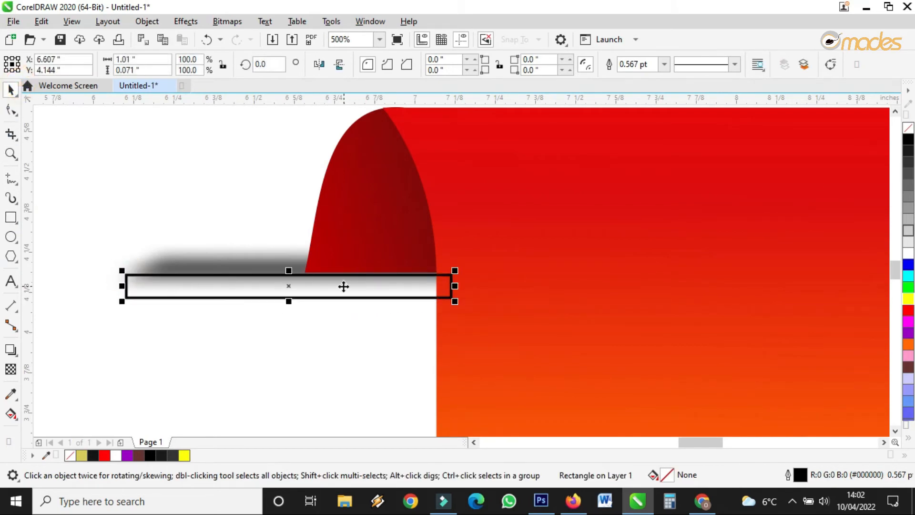
scroll(343, 286, "up", 5)
left_click_drag(345, 270, 359, 253)
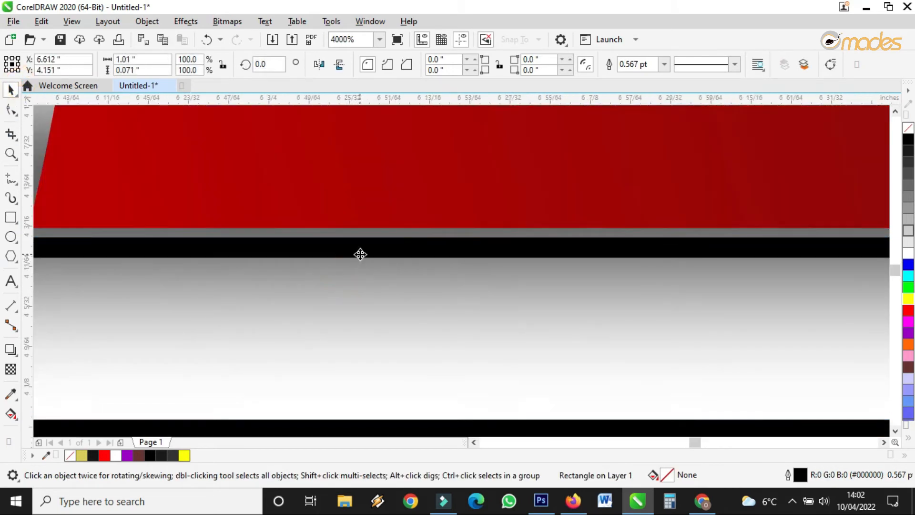
scroll(360, 258, "down", 5)
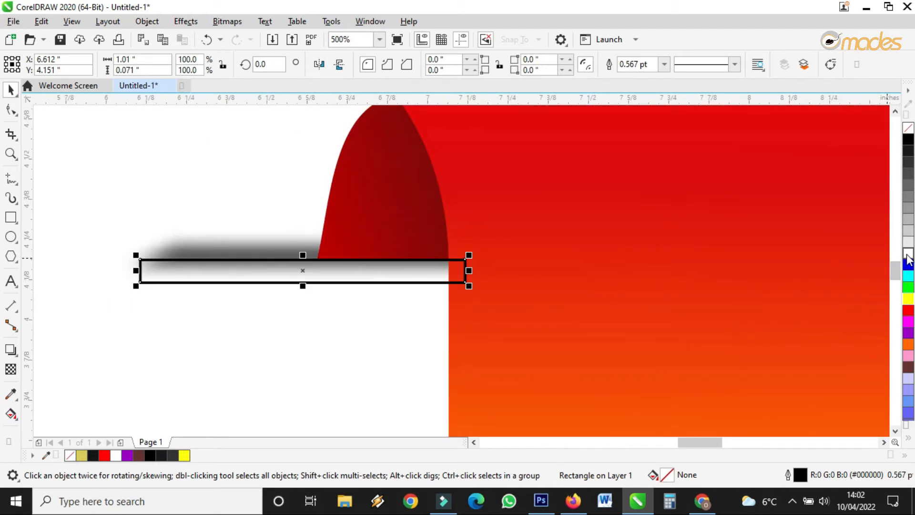
Step: Fill the rectangle with white and stretch it across the ribbon to a width of about 4.665 inches
left_click(908, 260)
scroll(305, 252, "down", 3)
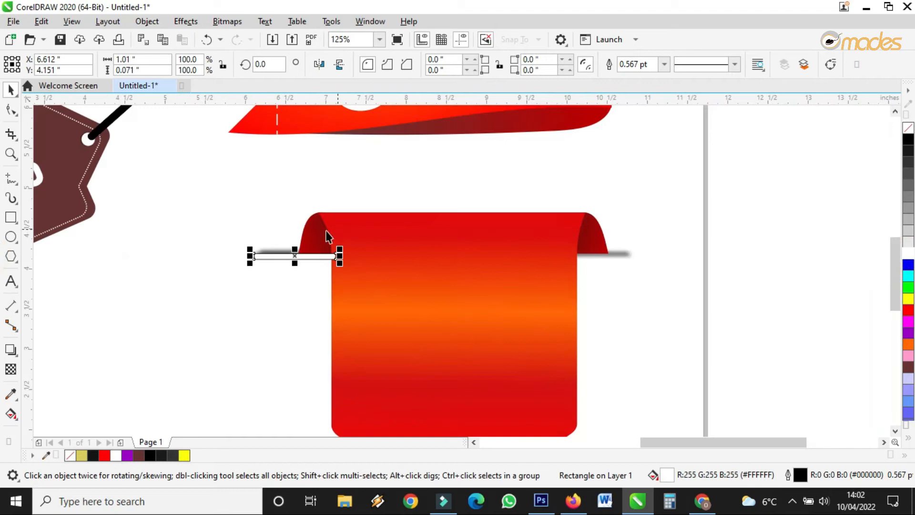
left_click_drag(341, 258, 636, 296)
scroll(807, 268, "up", 3)
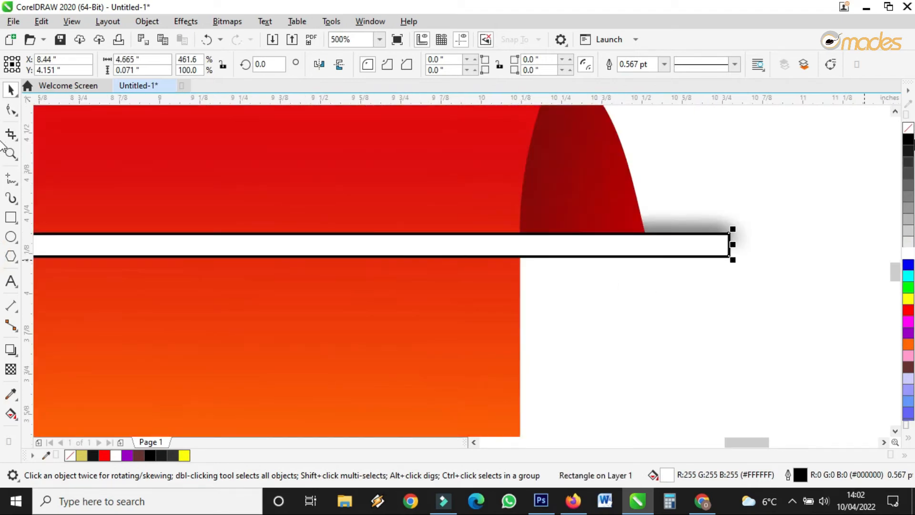
Step: Remove the white rectangle's outline and extend its width to about 4.698 inches, past the shadow's end
left_click(663, 64)
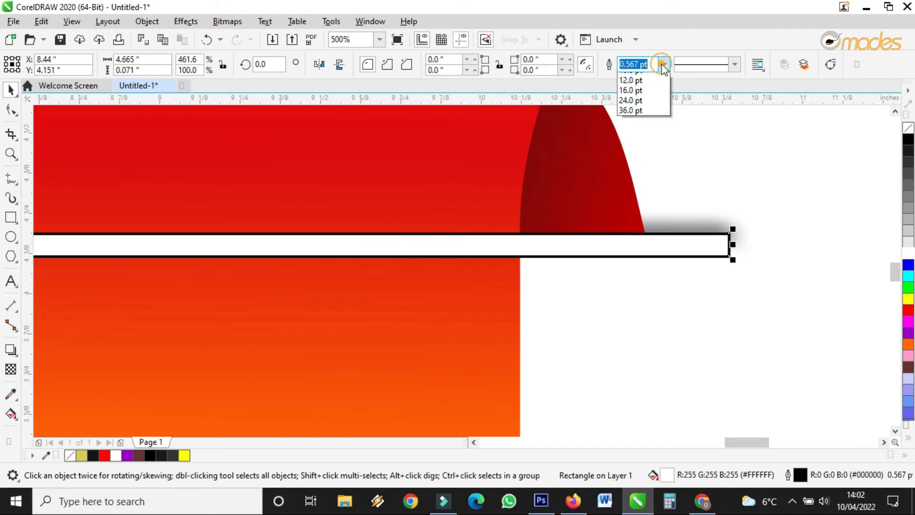
left_click(629, 77)
left_click_drag(734, 244, 744, 244)
Step: Try to send the white rectangle to the back of the page
right_click(559, 247)
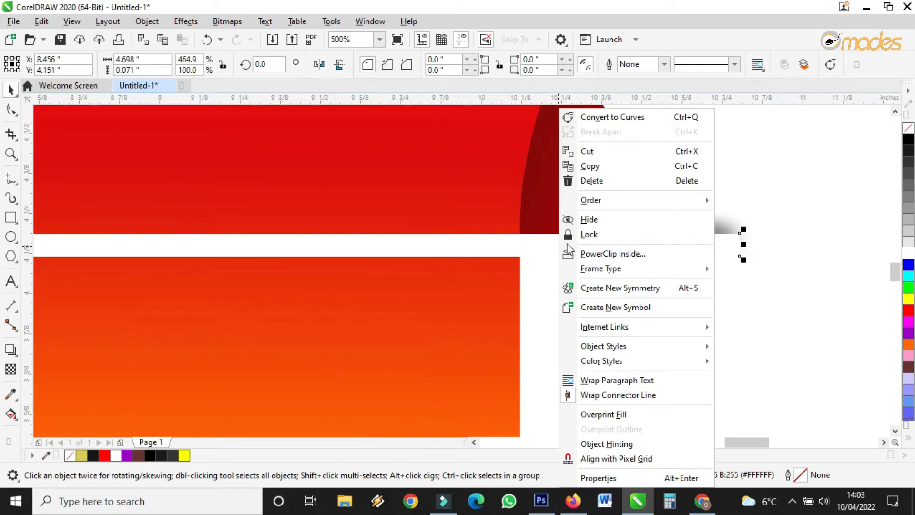
mouse_move(658, 202)
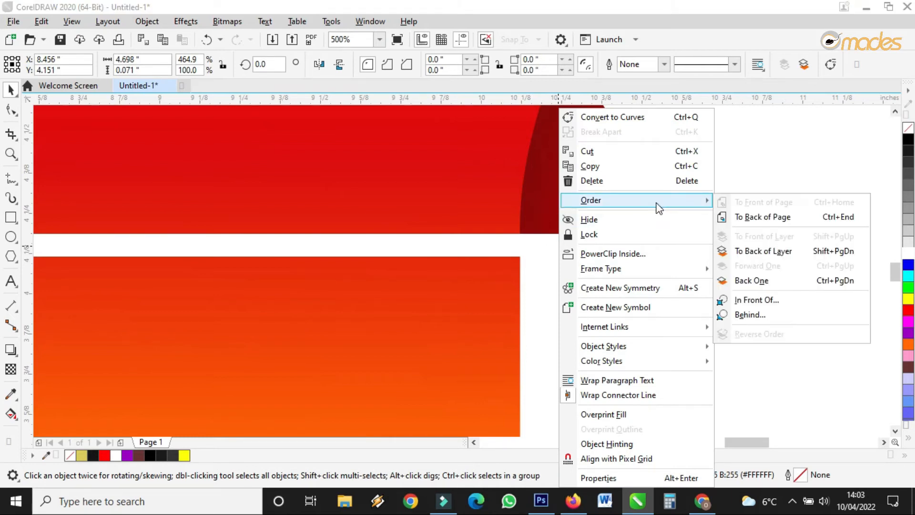
left_click(752, 217)
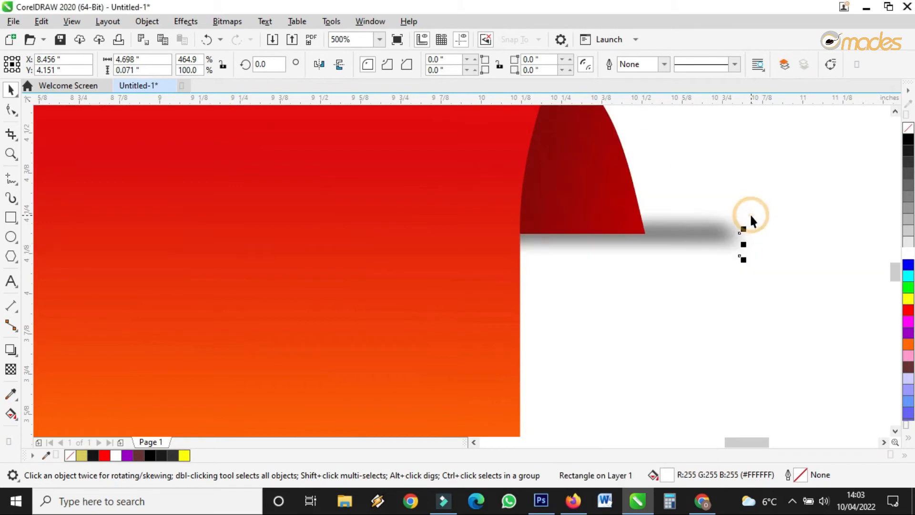
key("ctrl+z")
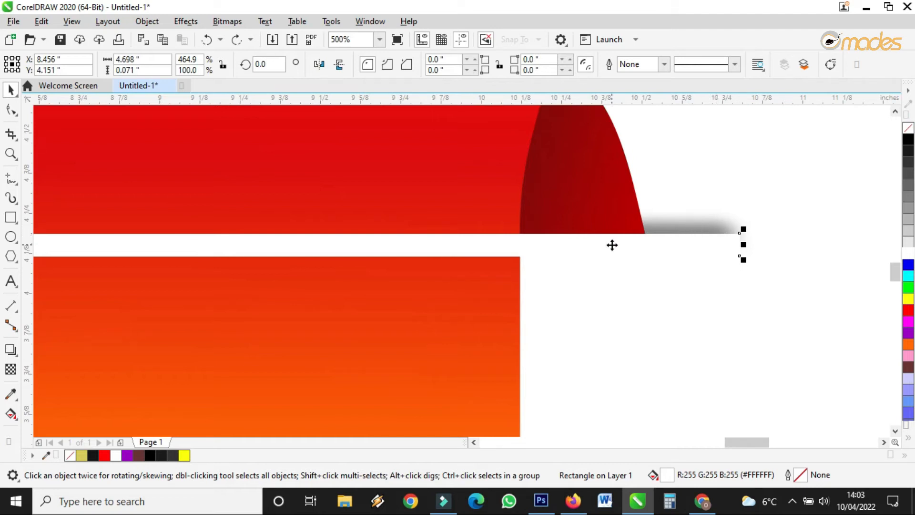
Step: Bring the main gradient ribbon shape to the front of the page, above the white rectangle
scroll(614, 245, "down", 4)
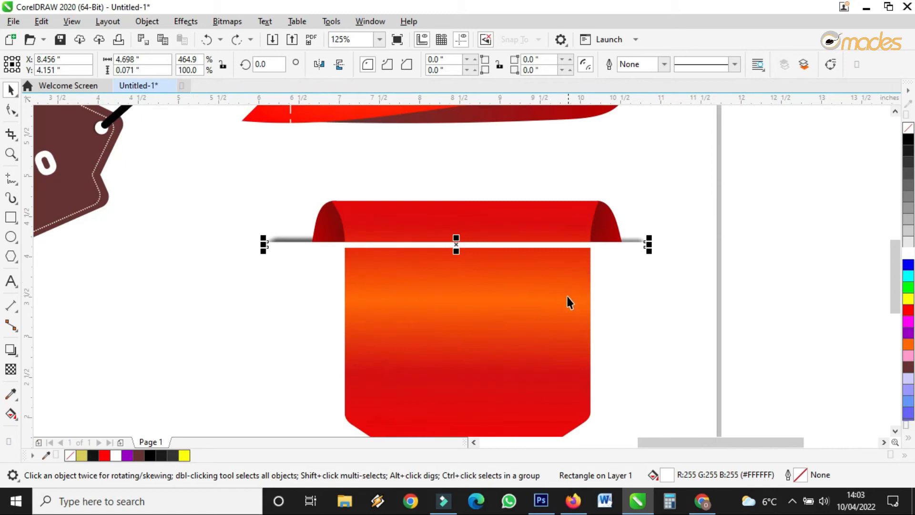
left_click(534, 296)
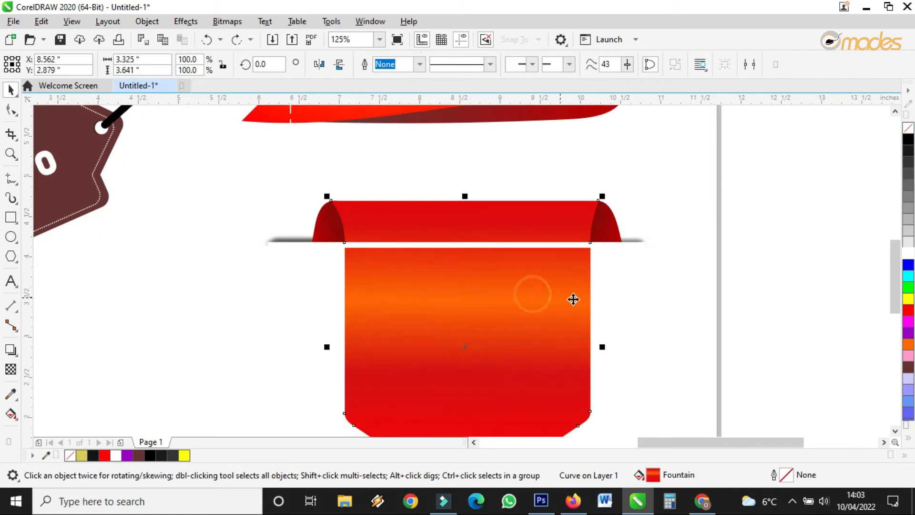
right_click(486, 289)
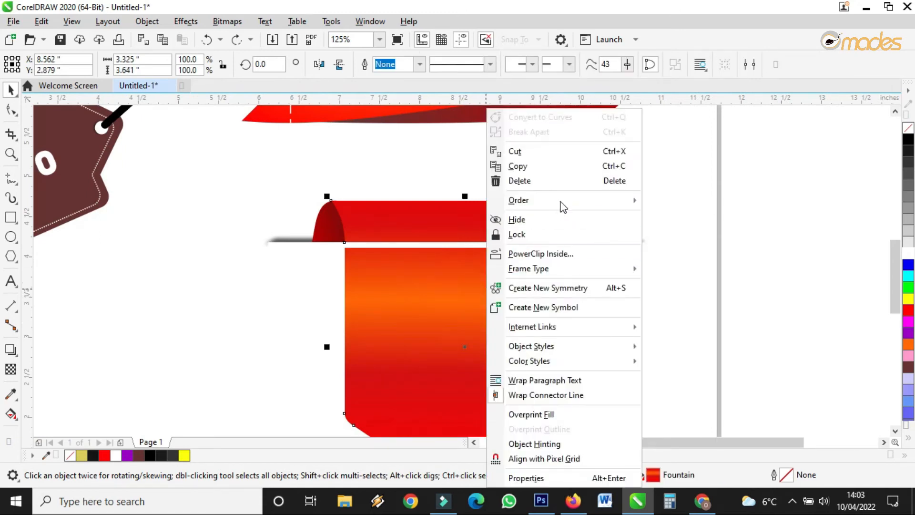
mouse_move(562, 201)
left_click(683, 202)
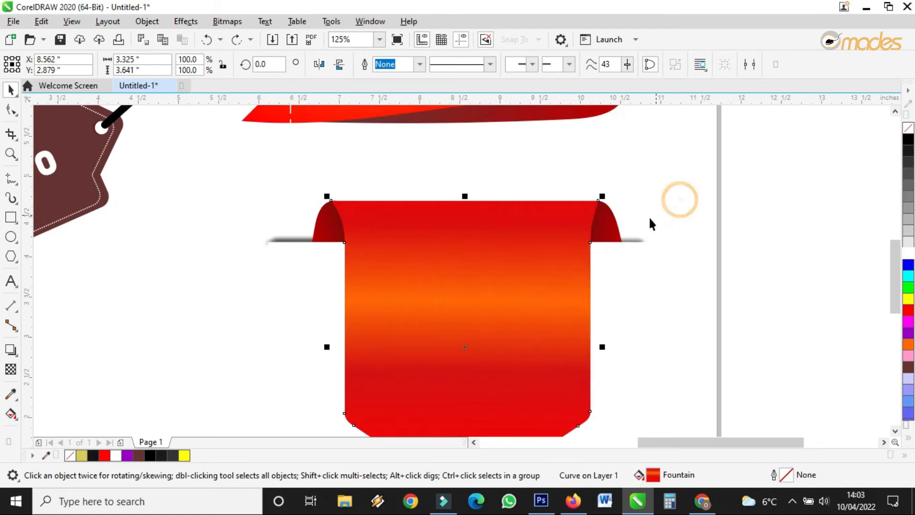
left_click(687, 265)
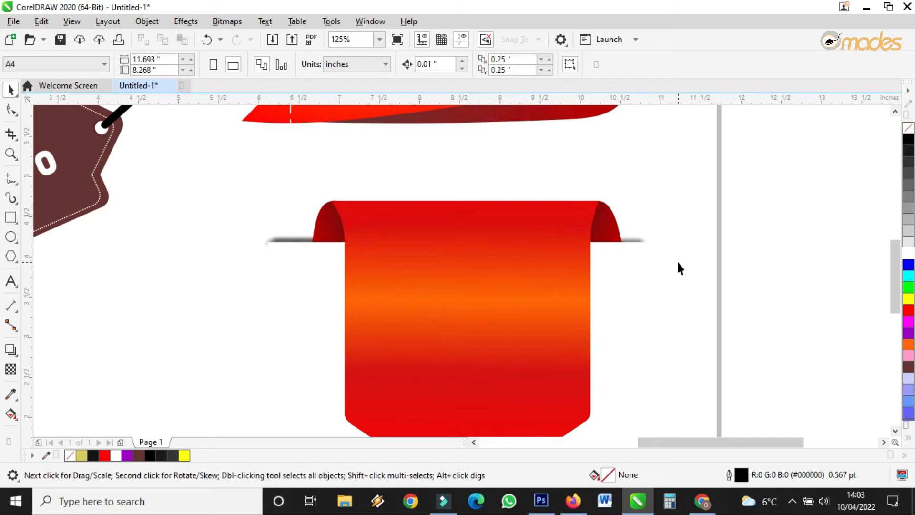
Step: Nudge the white rectangle slightly upward and widen it to about 4.706 inches to mask the shadow's end
scroll(638, 241, "up", 4)
left_click(613, 244)
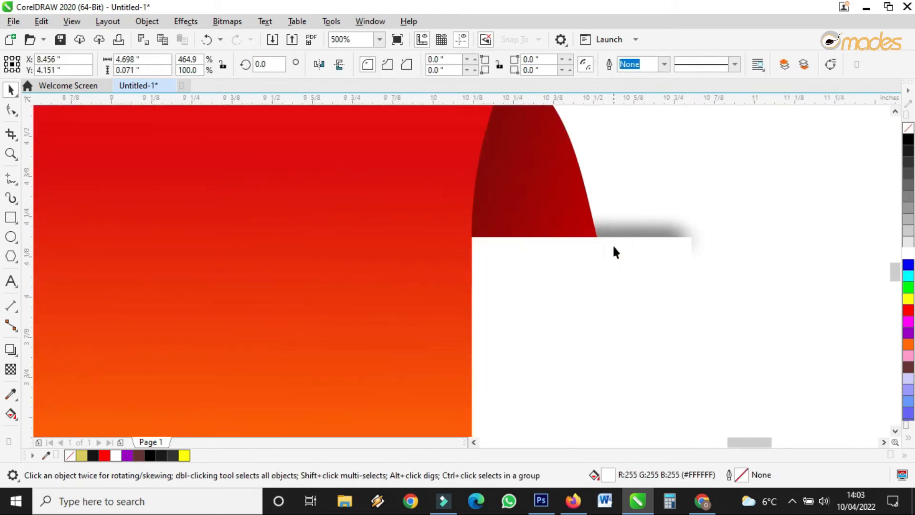
left_click(614, 246)
left_click_drag(615, 246, 615, 245)
left_click_drag(698, 248, 701, 247)
scroll(593, 266, "down", 2)
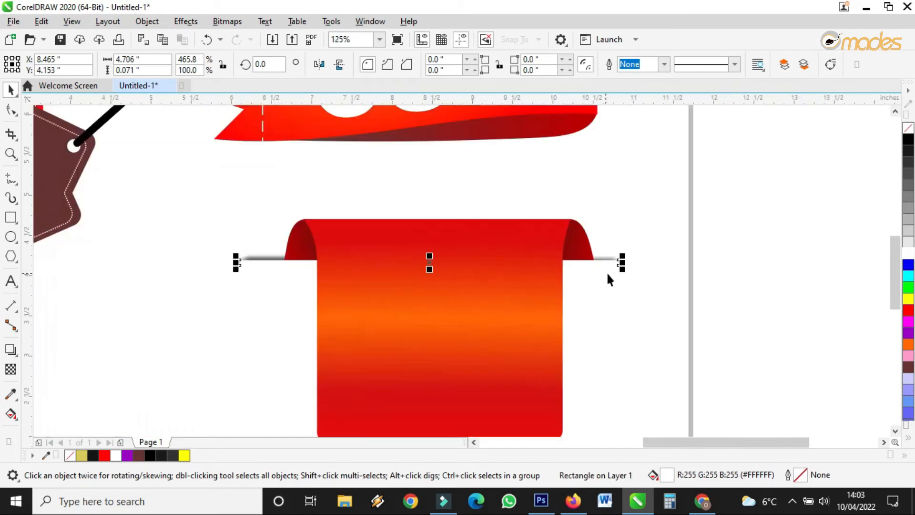
left_click(705, 318)
Step: Select all the objects of the ribbon together with its shadow and white mask
scroll(587, 270, "down", 2)
scroll(609, 289, "up", 2)
left_click_drag(723, 202, 335, 405)
scroll(511, 369, "up", 2)
scroll(493, 382, "up", 1)
scroll(691, 337, "down", 1)
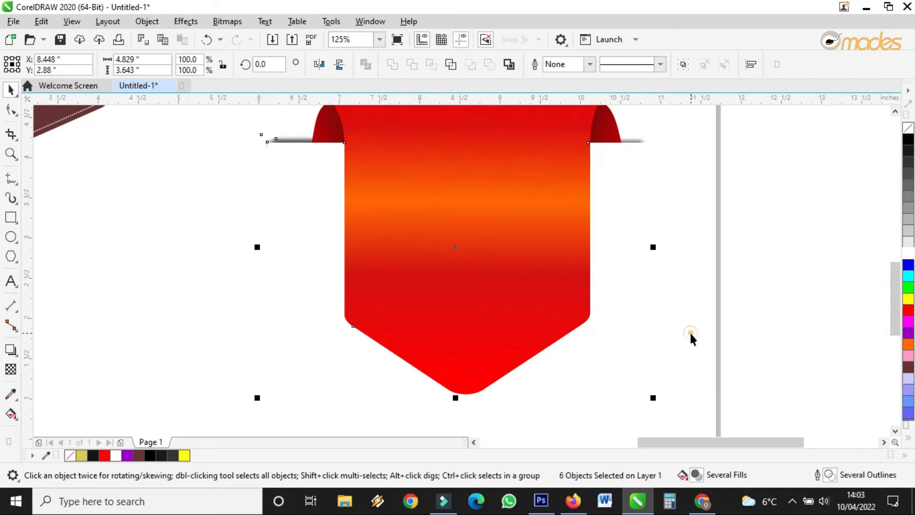
Step: Copy the white 70 and % texts from the brown tag onto the ribbon label and straighten them
left_click(691, 337)
scroll(409, 237, "down", 2)
scroll(429, 153, "up", 2)
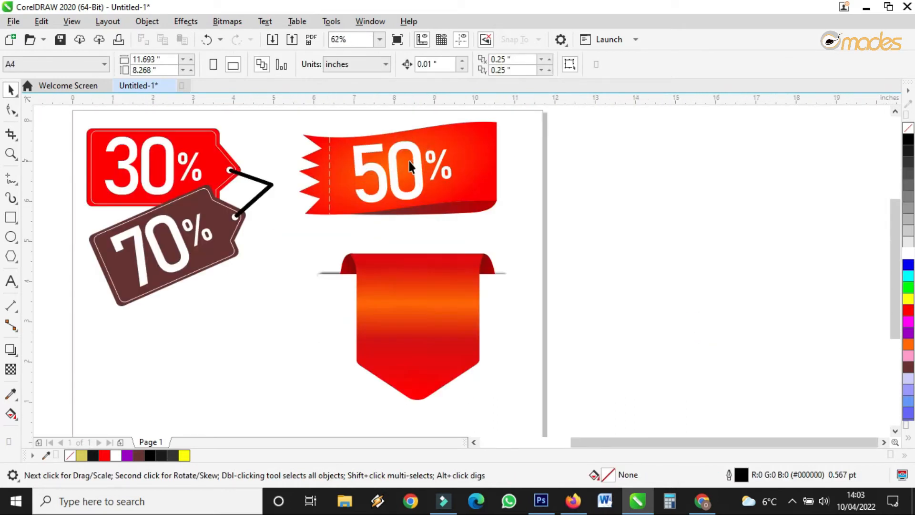
left_click(172, 222)
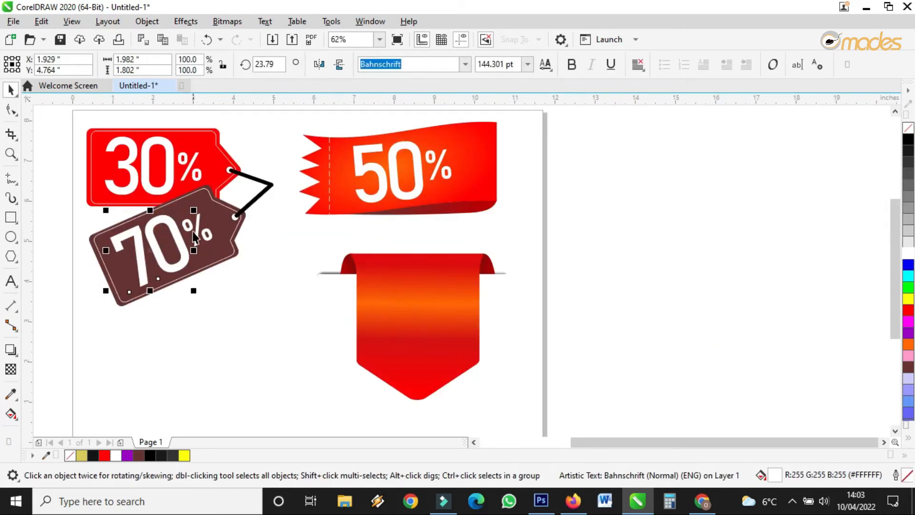
left_click(194, 233, "shift")
left_click_drag(180, 228, 443, 293)
left_click(415, 299)
left_click(571, 280)
Step: Change the number on the brown tag to 10
left_click(155, 225)
scroll(155, 225, "up", 5)
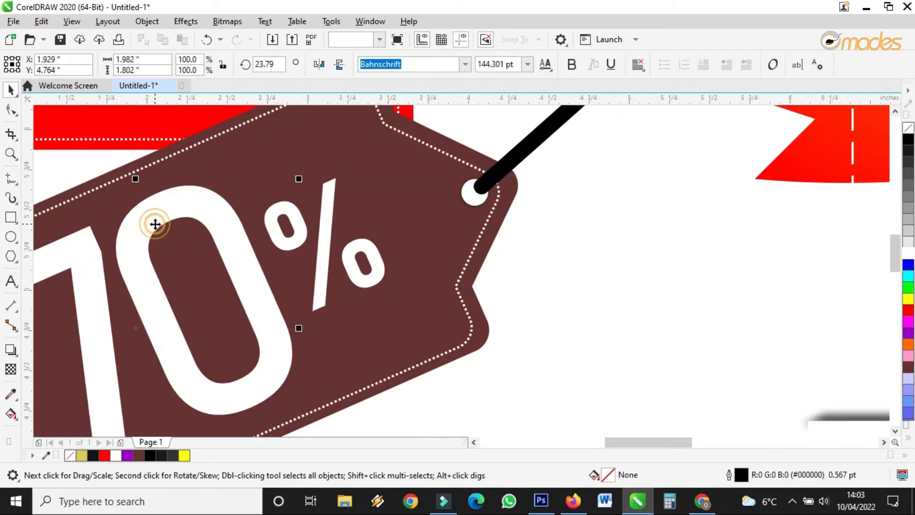
double_click(155, 225)
key("Right")
left_click(11, 90)
Step: Shift the 70 and % texts together slightly left and down to center them on the ribbon
scroll(159, 233, "down", 2)
scroll(414, 273, "up", 1)
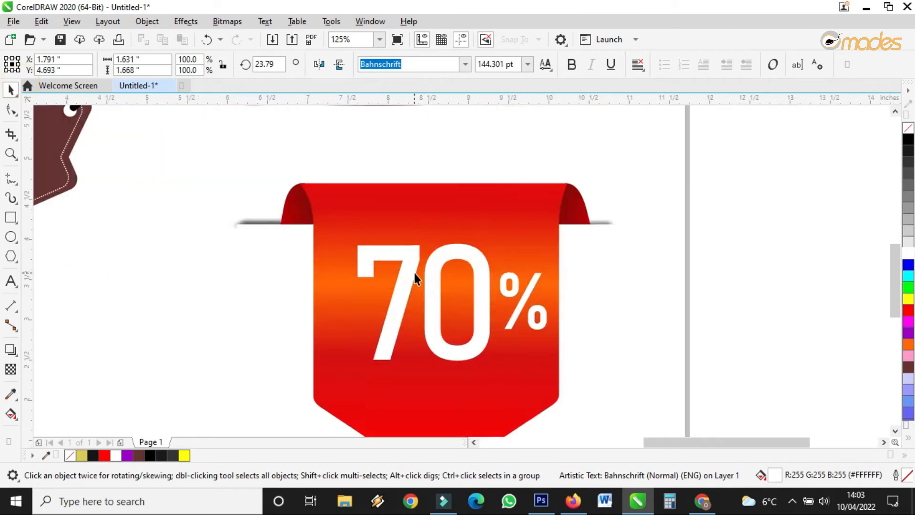
left_click_drag(719, 227, 321, 410)
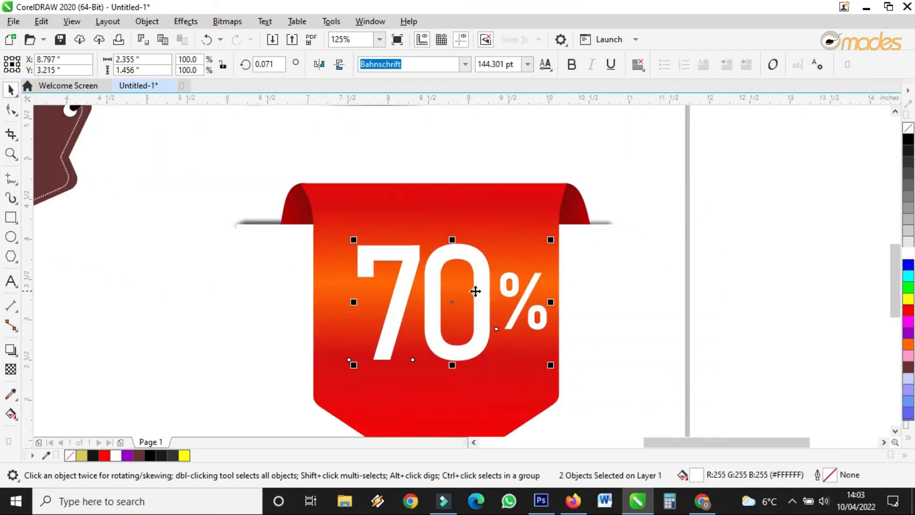
left_click_drag(480, 292, 516, 224)
left_click(613, 288)
Step: Duplicate the ribbon's % text above itself and replace the copy's wording with OFF
right_click(516, 225)
triple_click(516, 224)
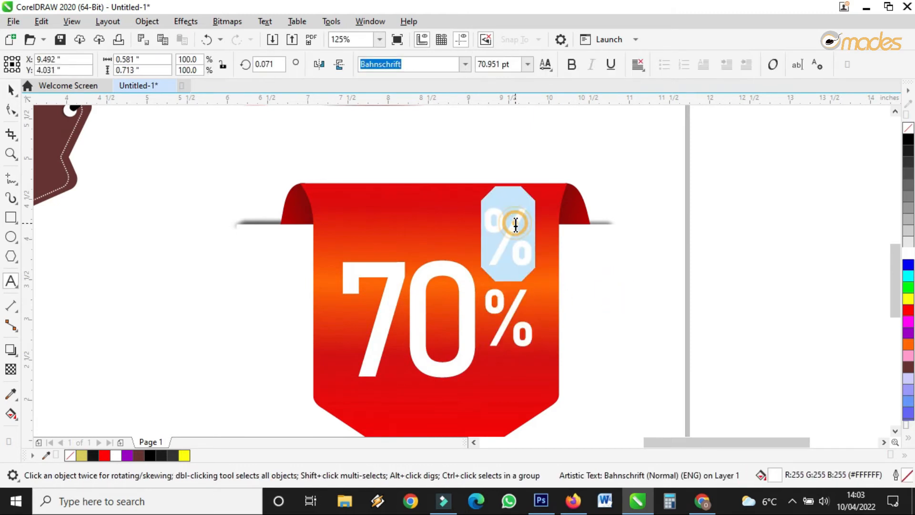
type("OFF")
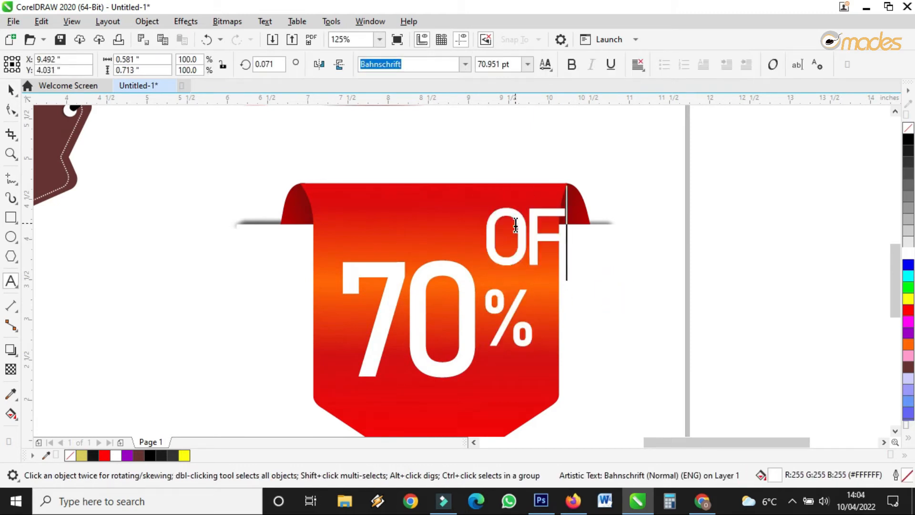
left_click(11, 89)
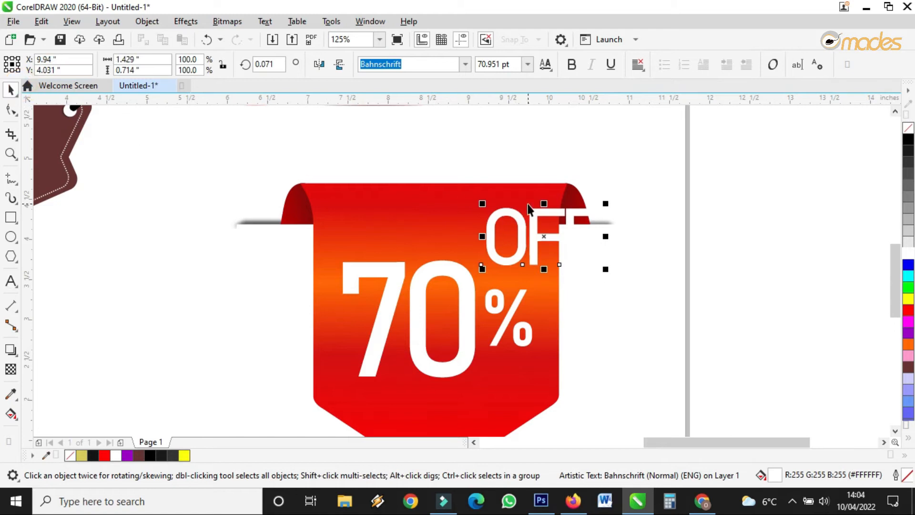
Step: Shrink the OFF text to about 54.7 pt and place it below the 70 on the ribbon
scroll(496, 234, "down", 2)
left_click_drag(516, 237, 474, 223)
scroll(472, 325, "up", 2)
scroll(479, 316, "down", 2)
Step: Duplicate the OFF text above the 70 and change the copy's wording to DISCOUNT
right_click(474, 223)
scroll(474, 223, "up", 2)
double_click(475, 222)
key("ctrl+a")
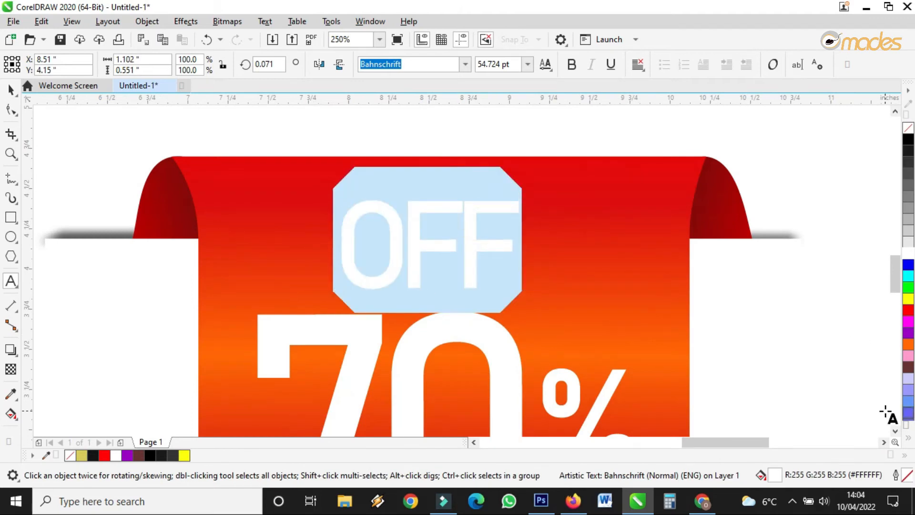
type("DISC")
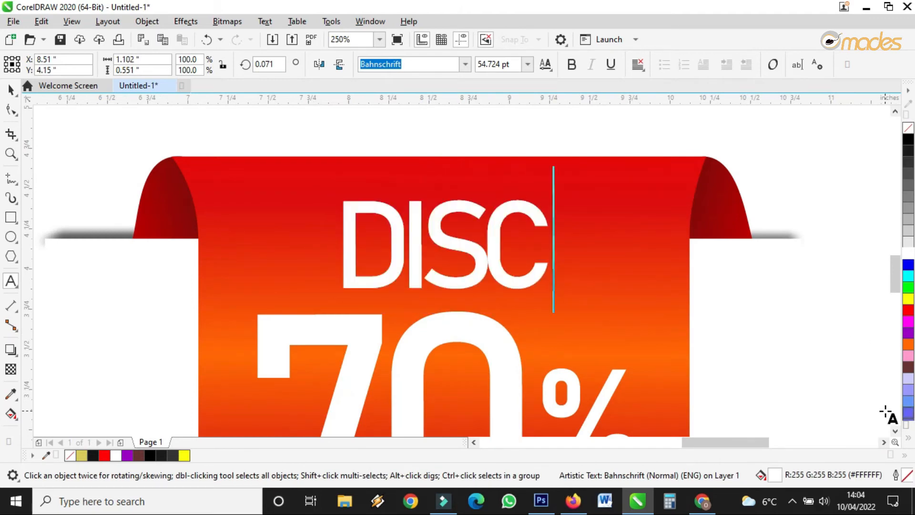
type("OUNT")
left_click(12, 89)
Step: Shrink the DISCOUNT text to about 21.6 pt, lower it slightly and widen its letter spacing
left_click_drag(809, 292, 525, 287)
left_click_drag(473, 226, 474, 258)
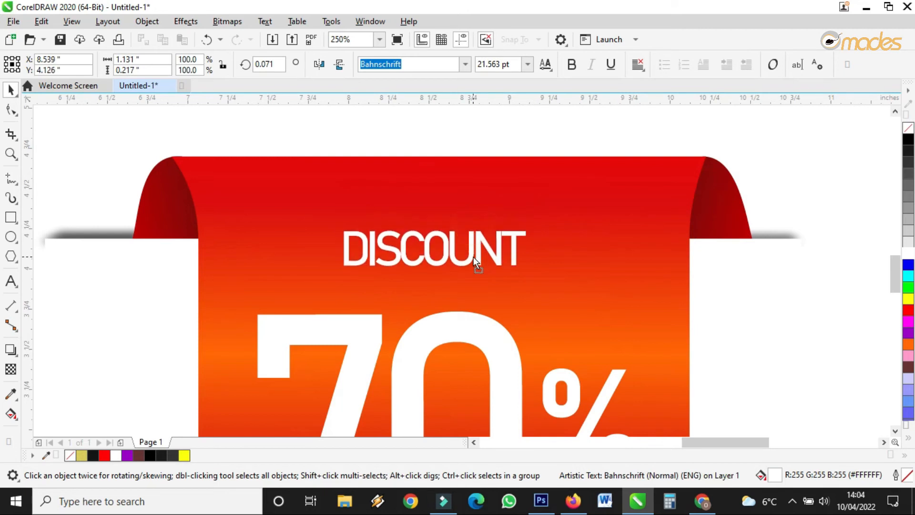
left_click(11, 110)
left_click_drag(530, 271, 552, 271)
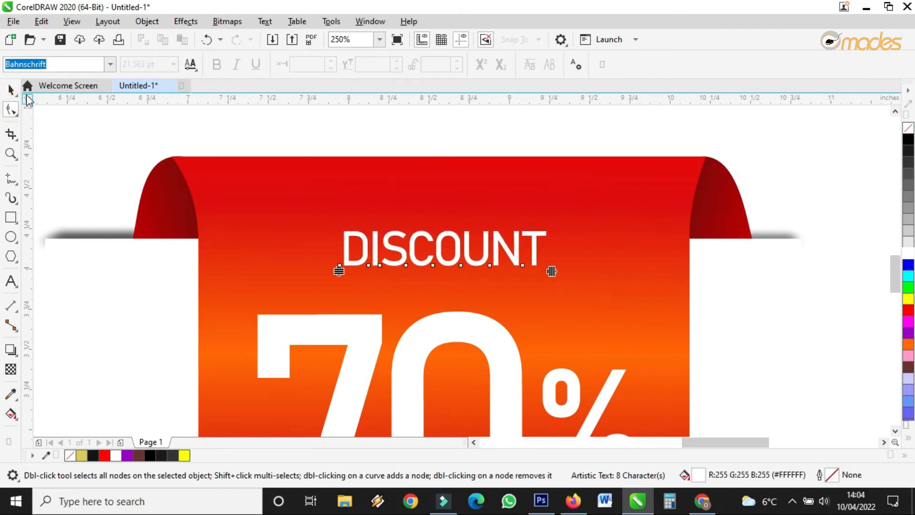
Step: Reduce the DISCOUNT text to about 17.7 pt and position it just above the 70
left_click(10, 89)
left_click_drag(447, 248, 440, 271)
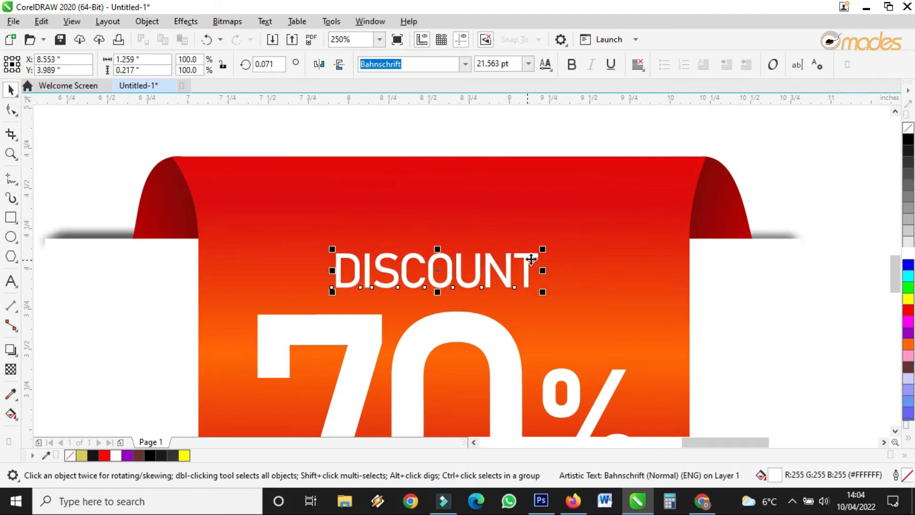
left_click_drag(547, 252, 537, 255)
left_click_drag(467, 271, 479, 255)
Step: Select the 70 and % texts and nudge them up slightly toward the DISCOUNT text
scroll(480, 256, "down", 3)
scroll(479, 313, "up", 3)
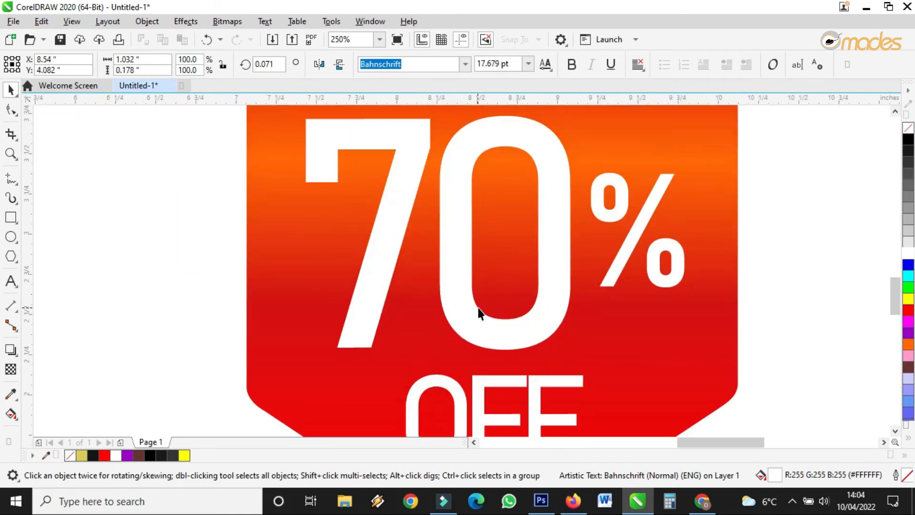
scroll(428, 344, "down", 2)
left_click_drag(642, 210, 329, 364)
mouse_move(442, 279)
left_mouse_down()
mouse_move(450, 283)
mouse_move(449, 269)
left_mouse_up()
Step: Move the OFF text up, shrink it to about 50.9 pt and adjust its letter spacing
left_click_drag(464, 370, 468, 356)
left_click_drag(515, 392, 509, 392)
left_click(11, 109)
left_click(15, 89)
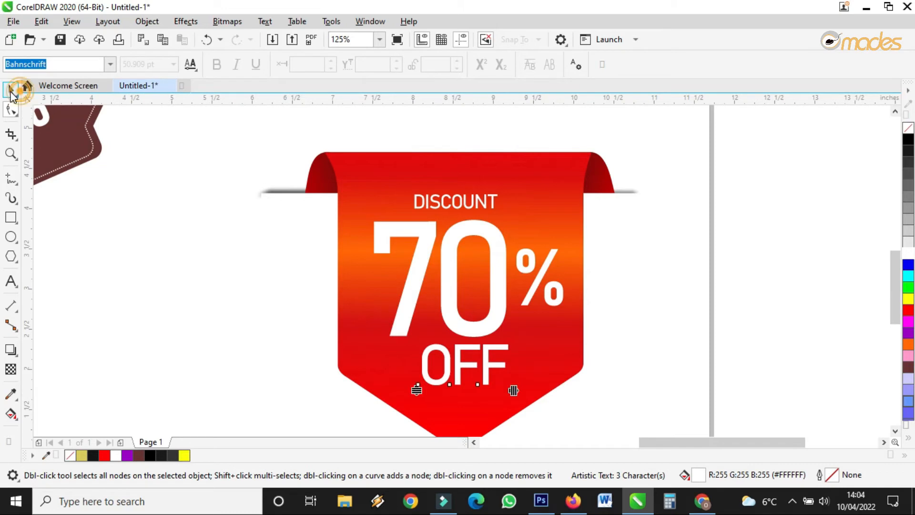
Step: Group all the objects of the 70% ribbon label together with its texts
scroll(300, 258, "down", 1)
left_click(552, 209)
left_click_drag(578, 178, 239, 363)
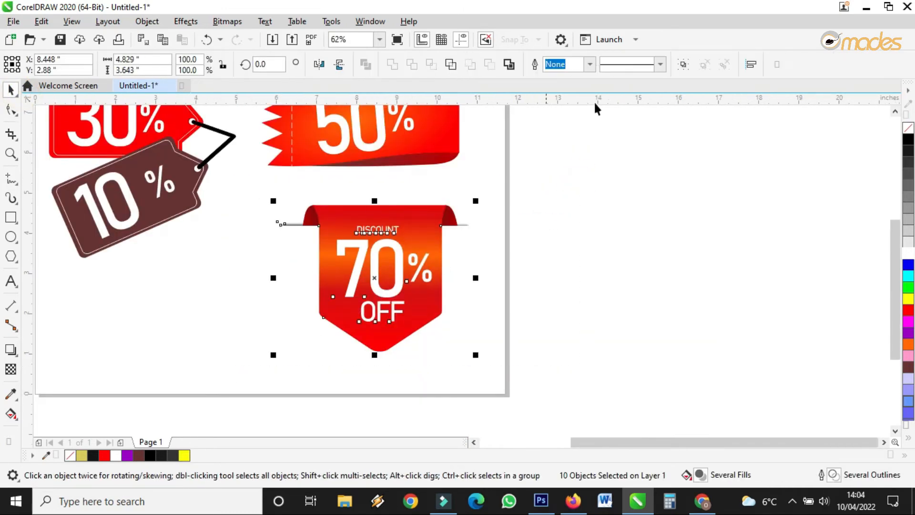
key("ctrl+g")
Step: Select all the sale labels on the page and scale them down slightly together
scroll(484, 173, "down", 2)
scroll(485, 181, "up", 1)
left_click_drag(707, 164, 347, 356)
left_click_drag(618, 342, 613, 301)
left_click(646, 244)
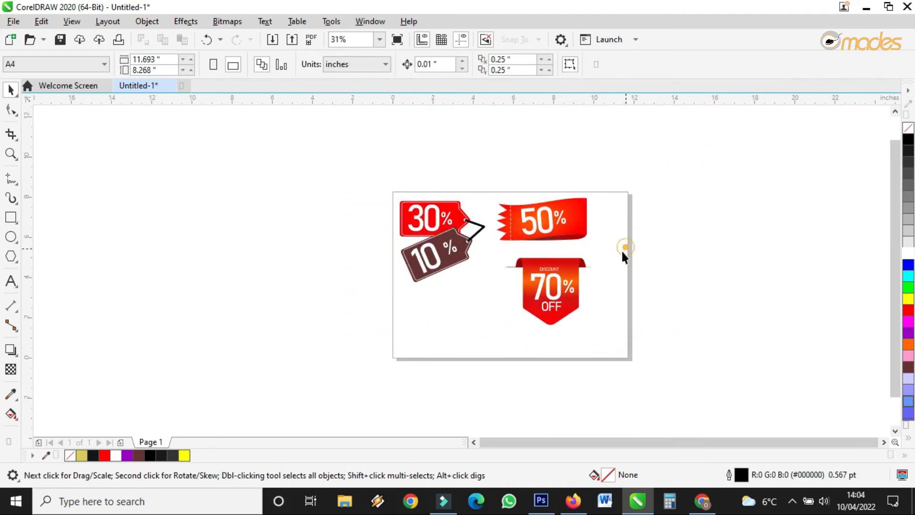
Step: Shift the 50% ribbon slightly right and move the 70% ribbon label up and right beneath it
left_click_drag(622, 250, 468, 364)
scroll(576, 213, "up", 2)
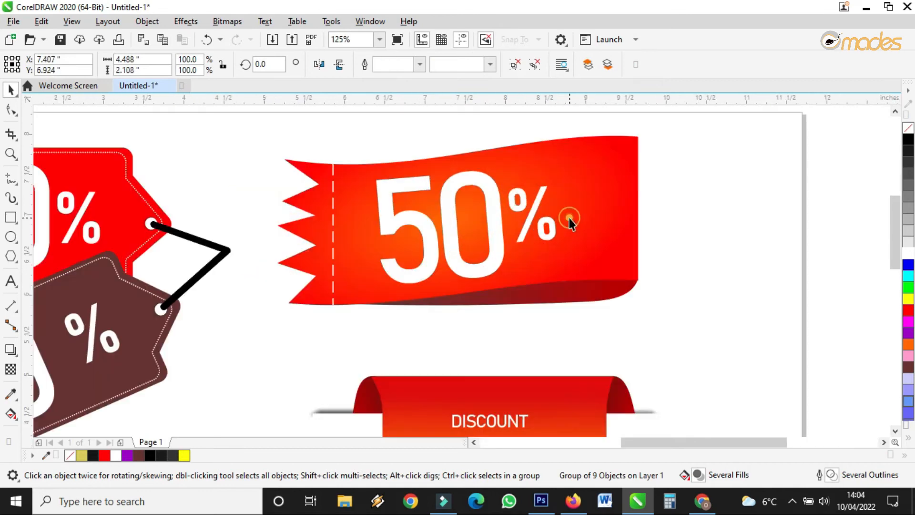
scroll(575, 215, "down", 1)
left_click(574, 218)
left_click_drag(573, 219, 574, 219)
left_click_drag(536, 341, 573, 319)
scroll(573, 320, "down", 1)
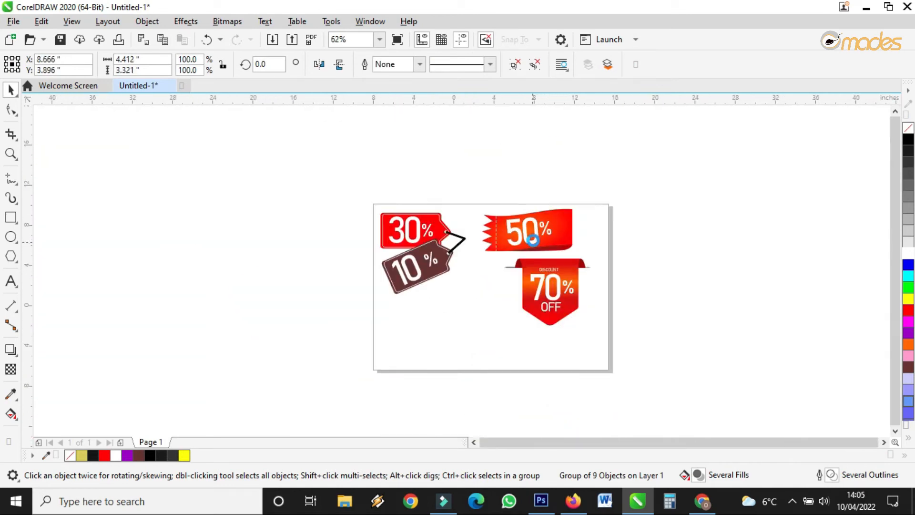
Step: Draw a 20-point star about 3.8 by 3.4 inches in the empty area below the brown tag
scroll(495, 285, "up", 1)
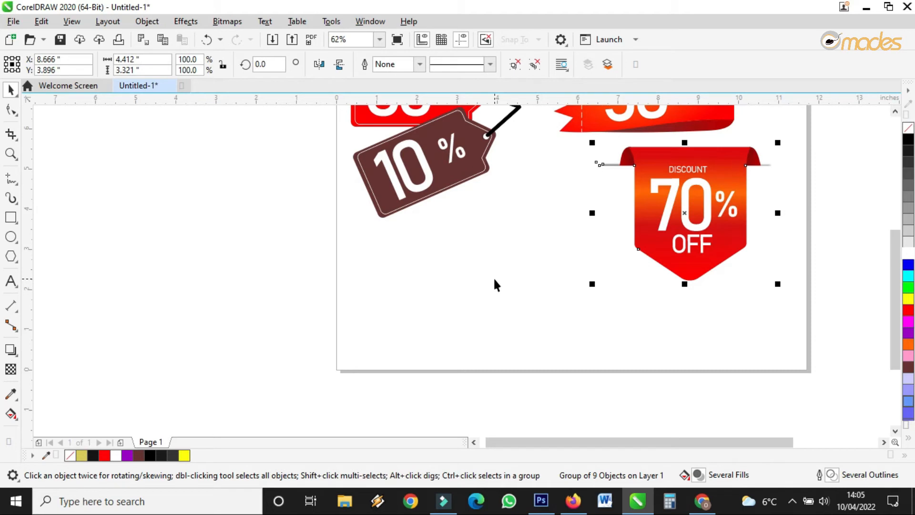
scroll(498, 240, "up", 2)
scroll(441, 236, "down", 2)
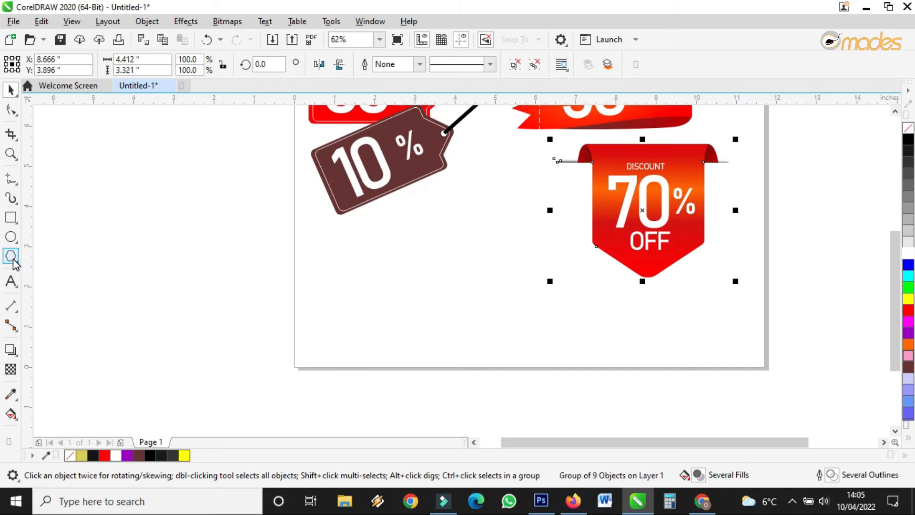
left_click(13, 259)
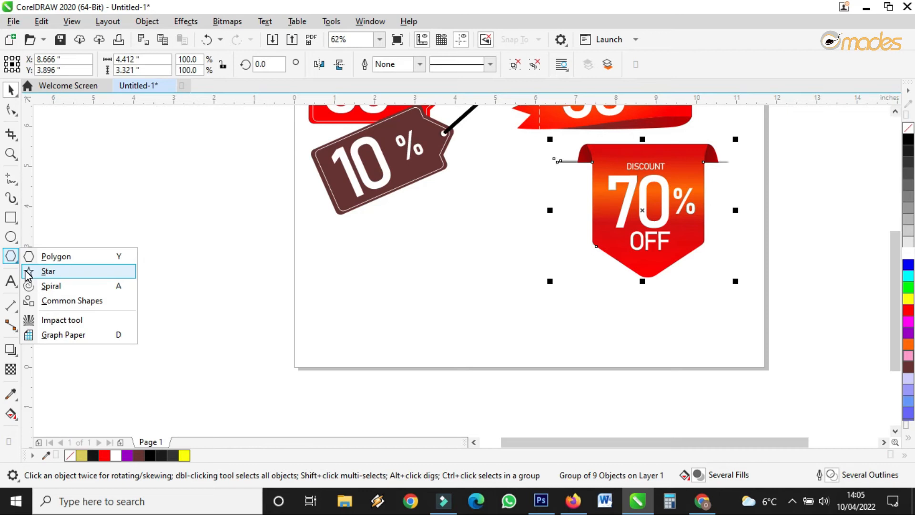
left_click(26, 273)
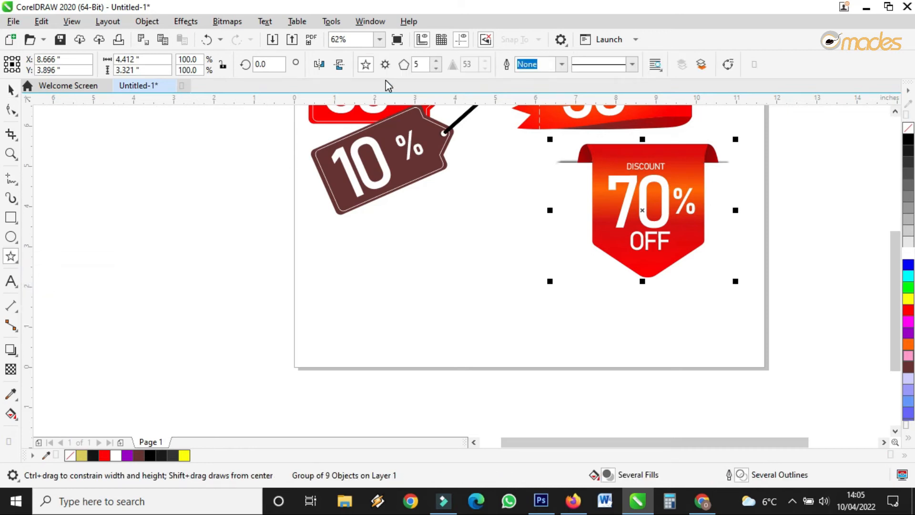
double_click(420, 63)
left_click_drag(327, 231, 485, 370)
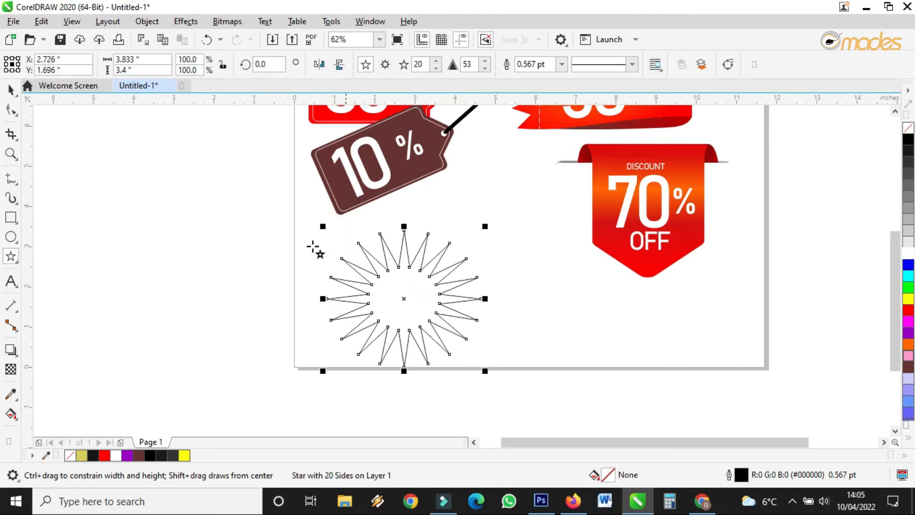
Step: Set the star's number of points to 30
double_click(420, 69)
type("30")
key("Return")
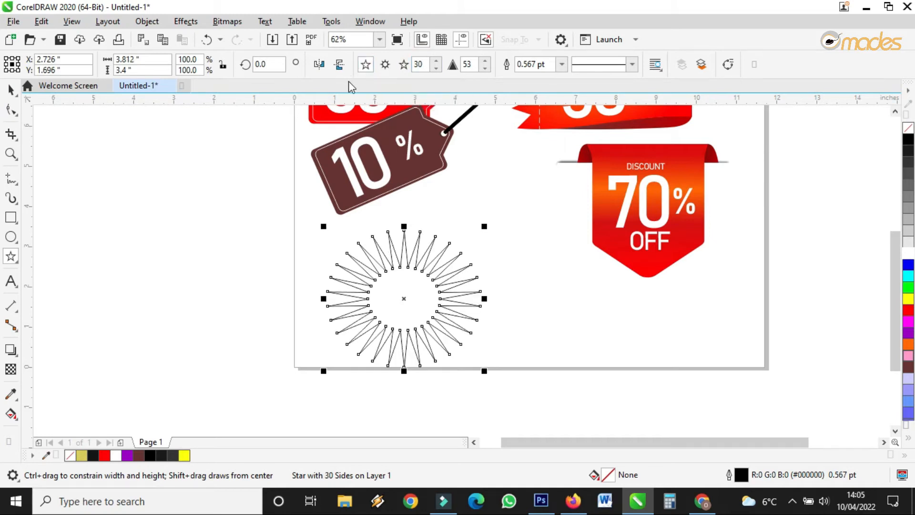
Step: Pull the star's inner nodes outward to form a ring of short zigzag teeth with sharpness 10
left_click(12, 113)
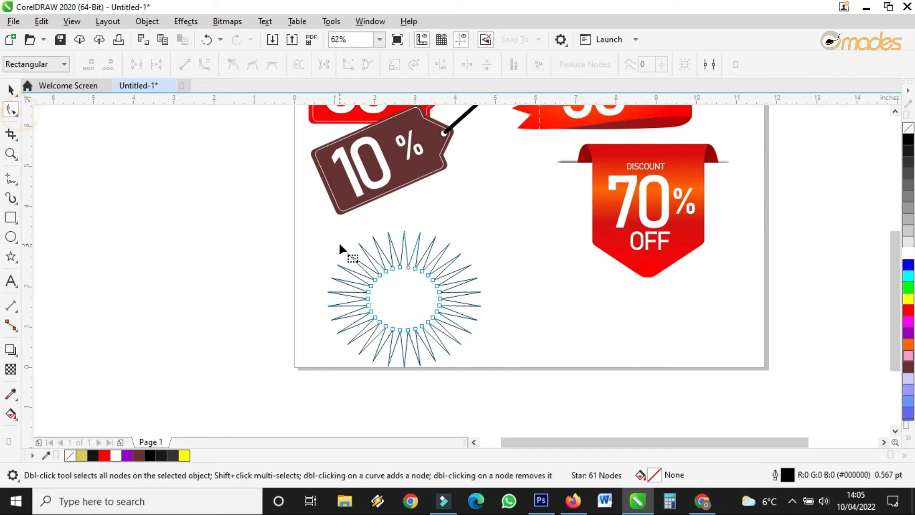
scroll(411, 284, "up", 4)
scroll(413, 201, "up", 4)
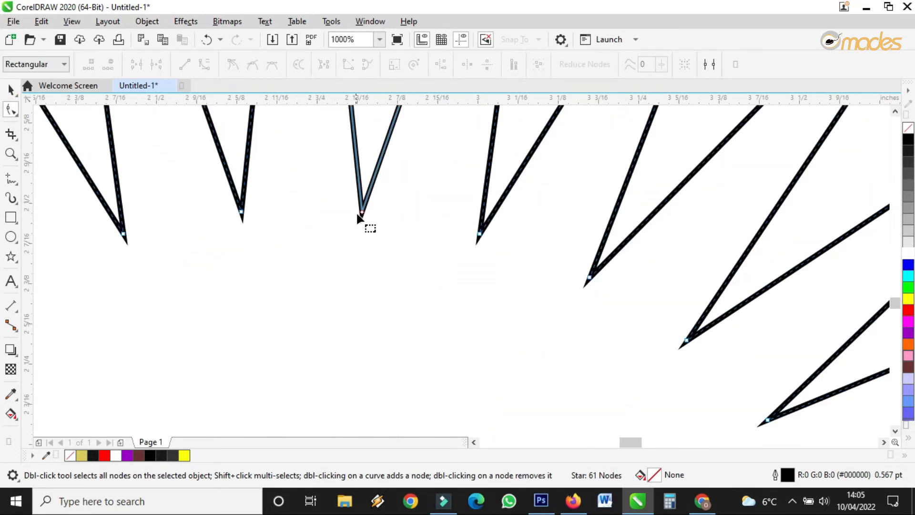
scroll(363, 221, "down", 4)
left_click_drag(359, 215, 376, 124)
scroll(377, 146, "down", 2)
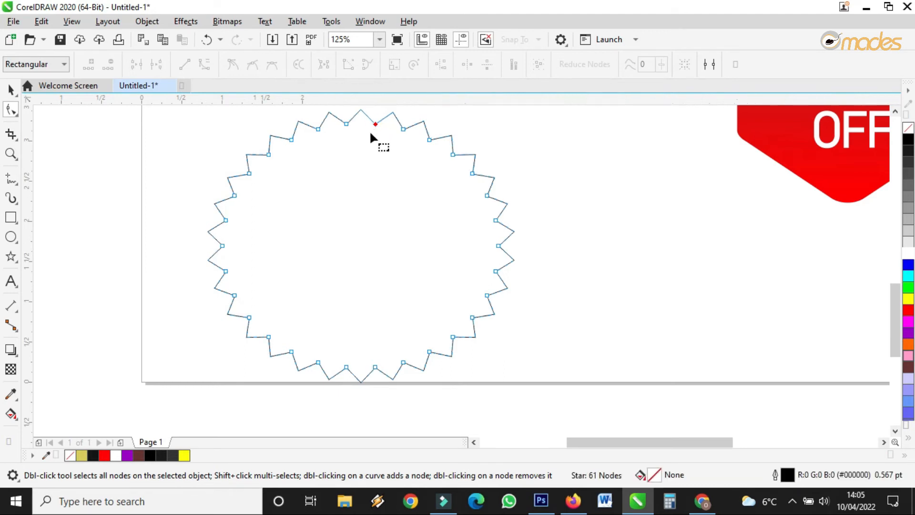
left_click(373, 121)
scroll(372, 202, "down", 2)
scroll(372, 203, "up", 4)
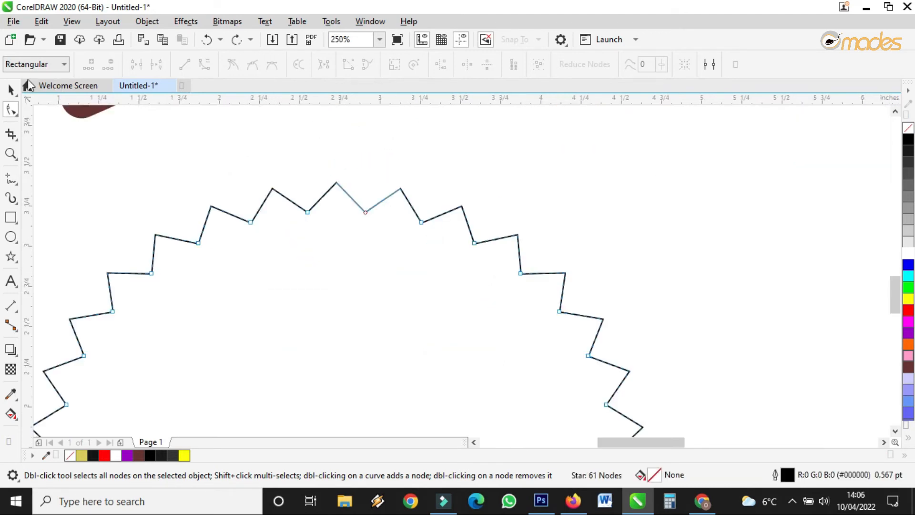
Step: Select the whole star and fine-tune its sharpness to 11
key("space")
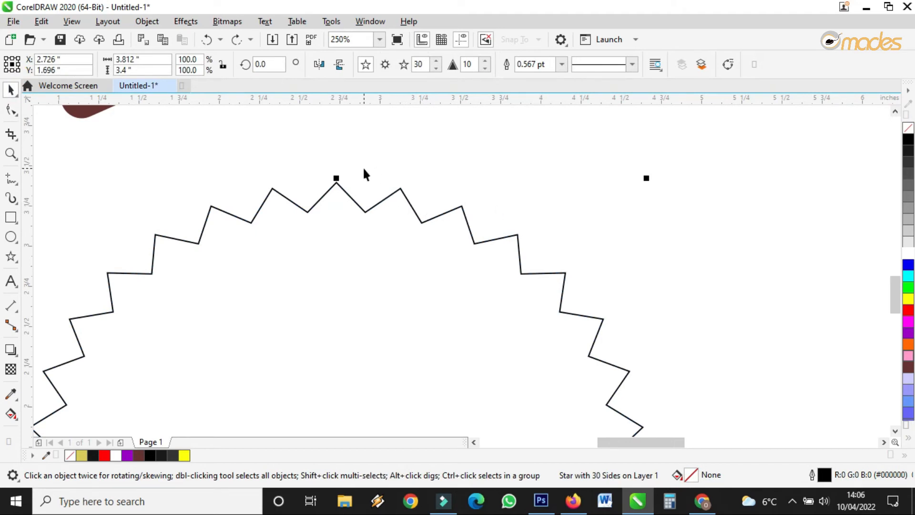
left_click(485, 61)
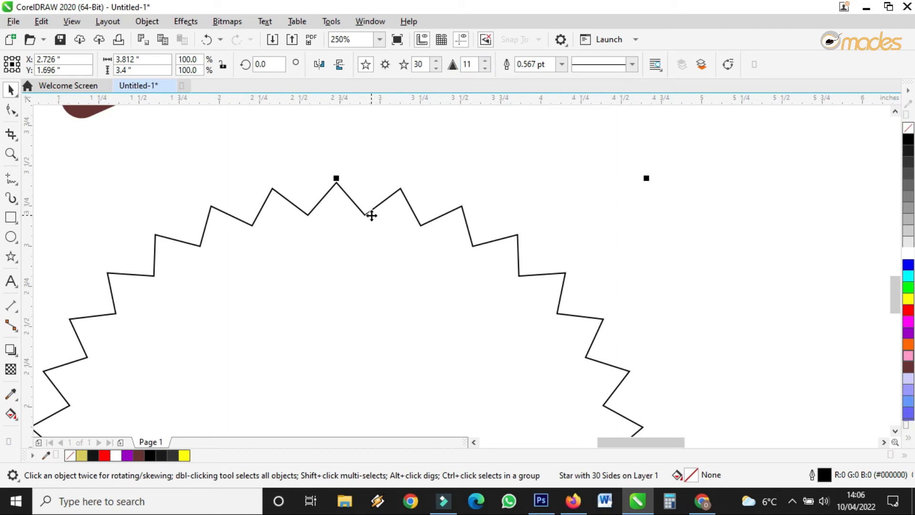
left_click(486, 68)
left_click(486, 68)
left_click(486, 68)
left_click(486, 69)
left_click(486, 68)
left_click(486, 60)
left_click(486, 61)
left_click(487, 60)
left_click(486, 60)
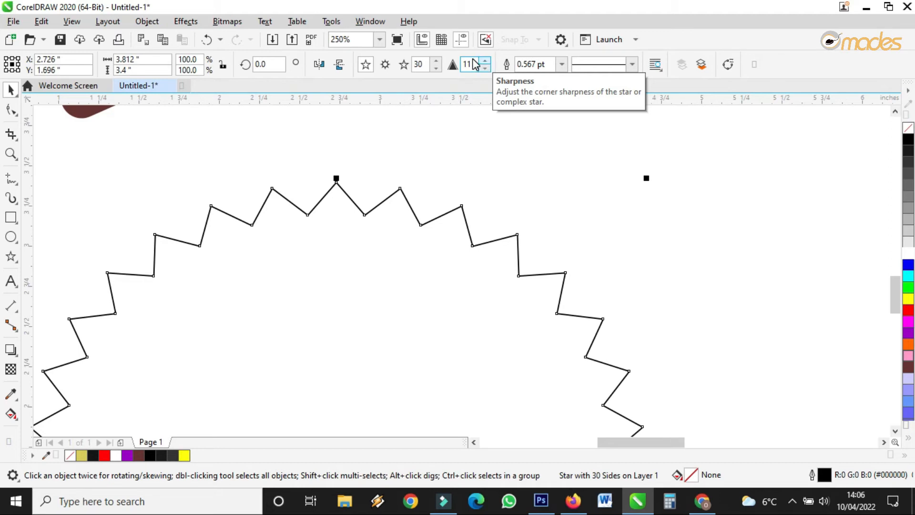
Step: Nudge one inner node near the star's upper edge slightly with the Shape tool
scroll(421, 160, "down", 3)
scroll(396, 290, "up", 3)
scroll(385, 316, "up", 2)
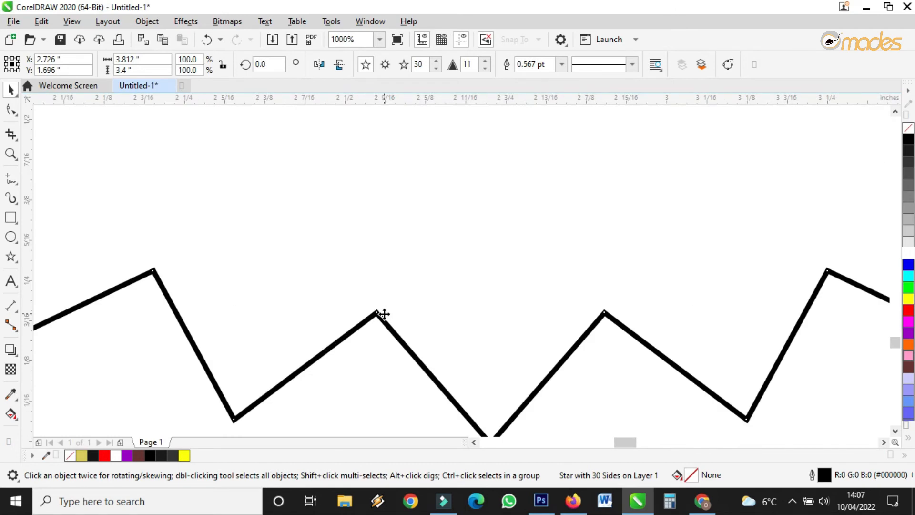
scroll(384, 314, "down", 1)
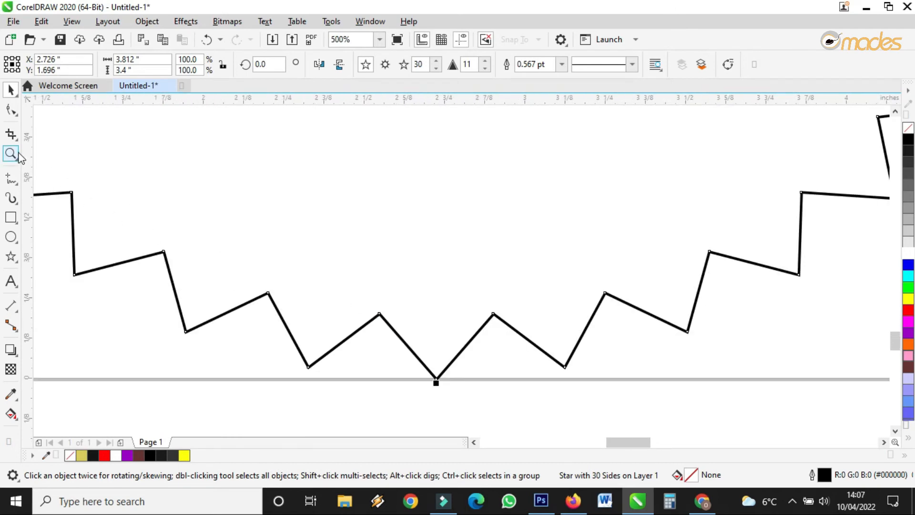
left_click(11, 110)
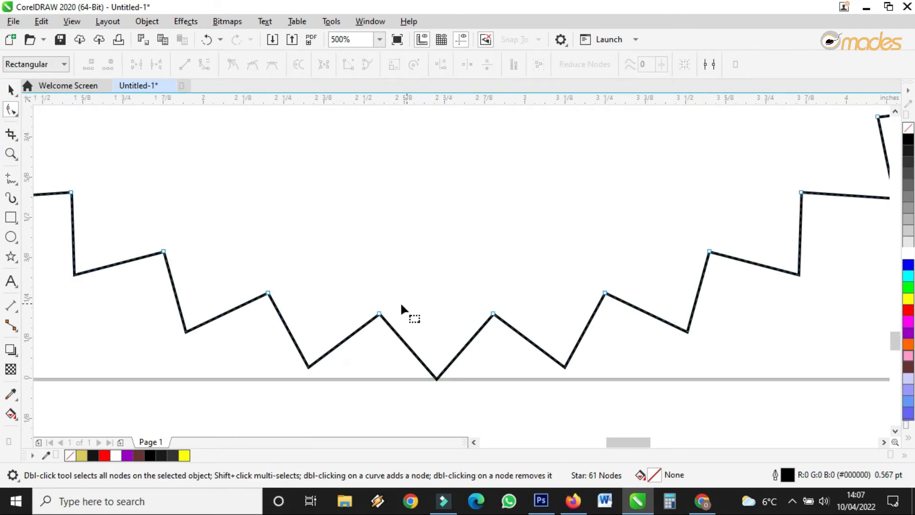
left_click(380, 314)
scroll(379, 311, "down", 3)
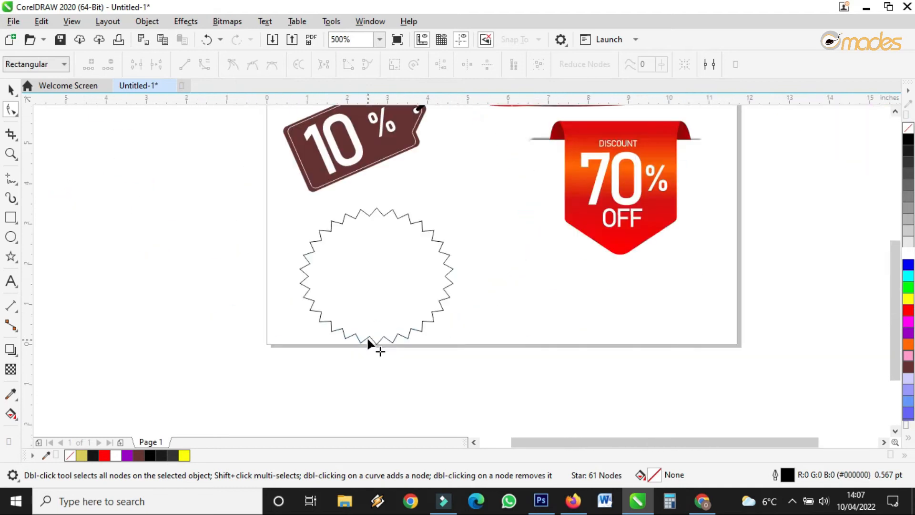
scroll(380, 239, "up", 5)
left_click(363, 196)
scroll(363, 197, "up", 3)
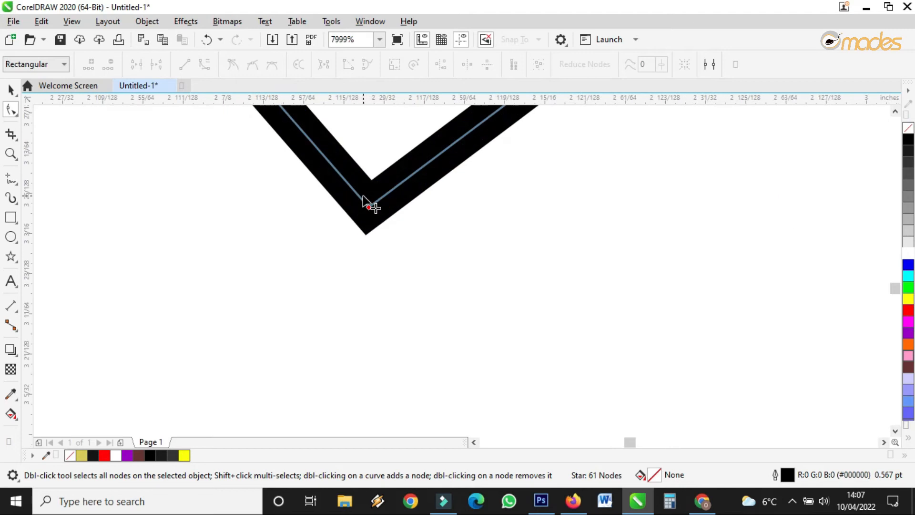
left_click(358, 196)
mouse_move(359, 197)
left_mouse_down()
mouse_move(372, 206)
mouse_move(370, 196)
left_mouse_up()
scroll(371, 196, "down", 2)
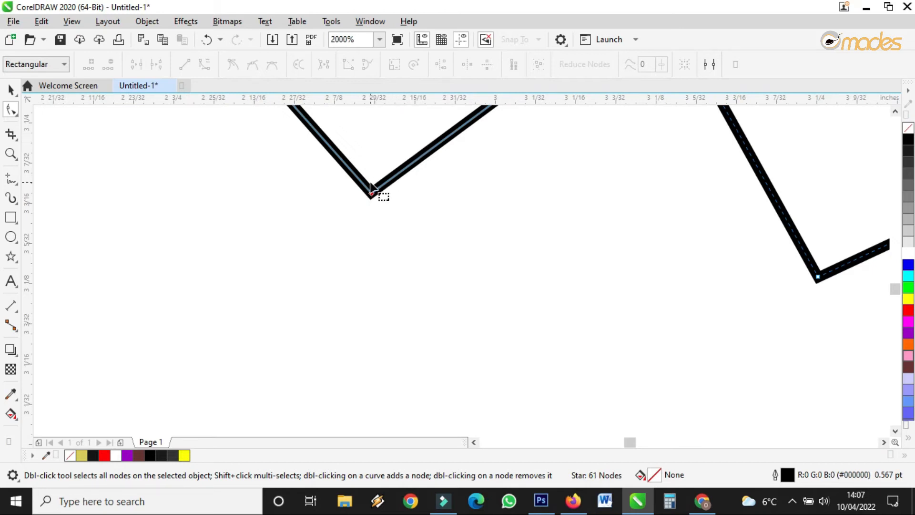
scroll(378, 192, "down", 1)
Step: Scale the whole star down to about 2.85 by 2.54 inches and fill it with yellow
left_click(11, 90)
scroll(354, 210, "down", 6)
left_click(361, 256)
left_click_drag(450, 180, 425, 201)
scroll(384, 253, "up", 1)
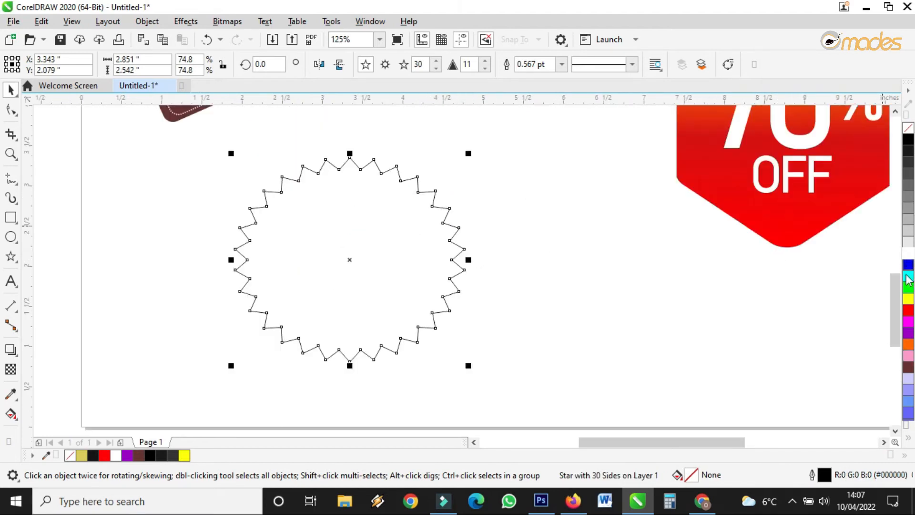
left_click(909, 299)
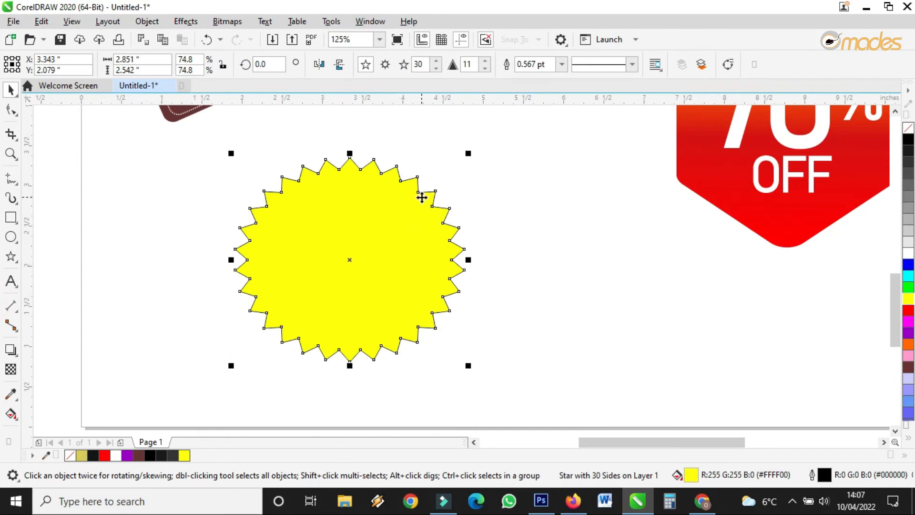
left_click(530, 200)
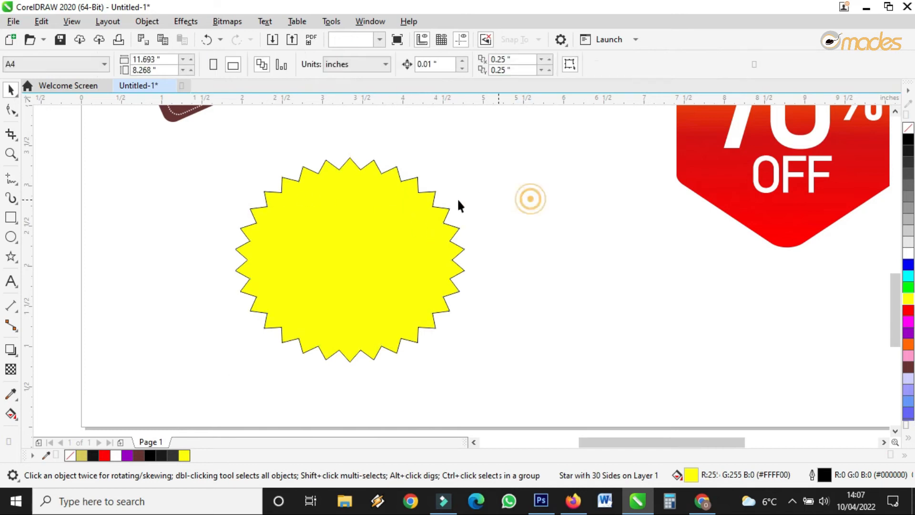
Step: Draw a circle inside the yellow star, center it, and enlarge it slightly to about 2.08 inches in diameter
left_click(11, 236)
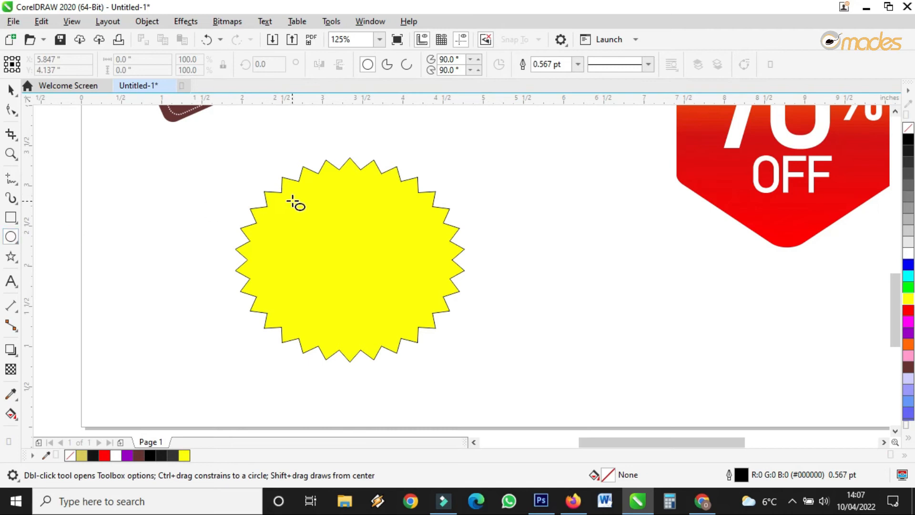
left_click_drag(274, 188, 425, 353)
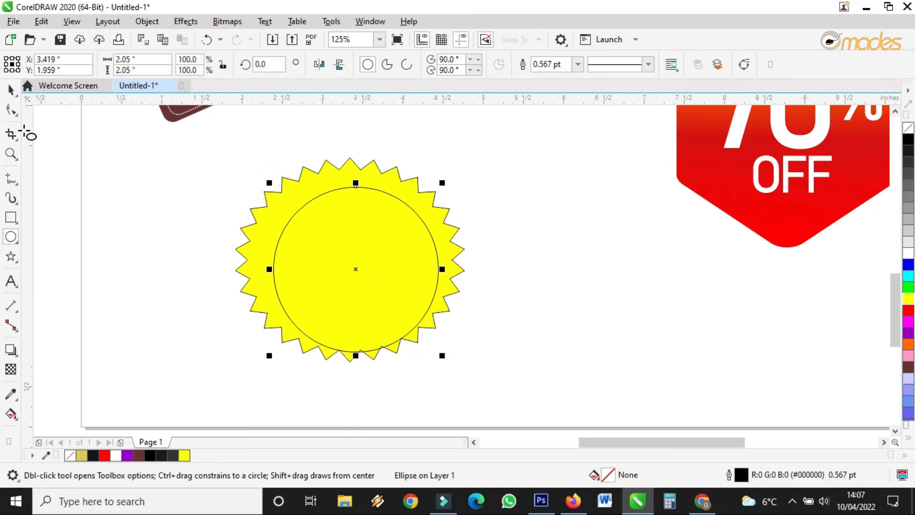
left_click(11, 88)
left_click_drag(421, 278, 389, 270)
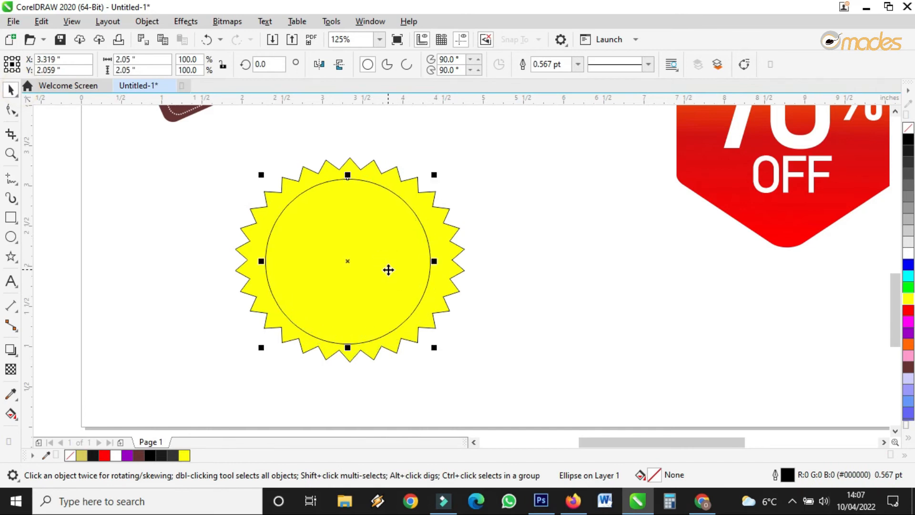
left_click_drag(433, 175, 435, 172)
left_click_drag(389, 222, 394, 225)
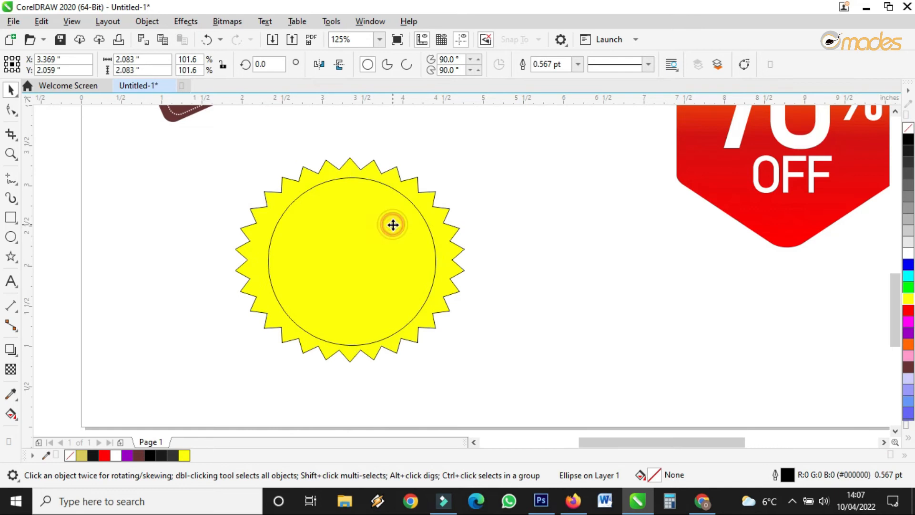
Step: Narrow the yellow star to about 2.73 inches wide so its teeth surround the circle more evenly
left_click(461, 235)
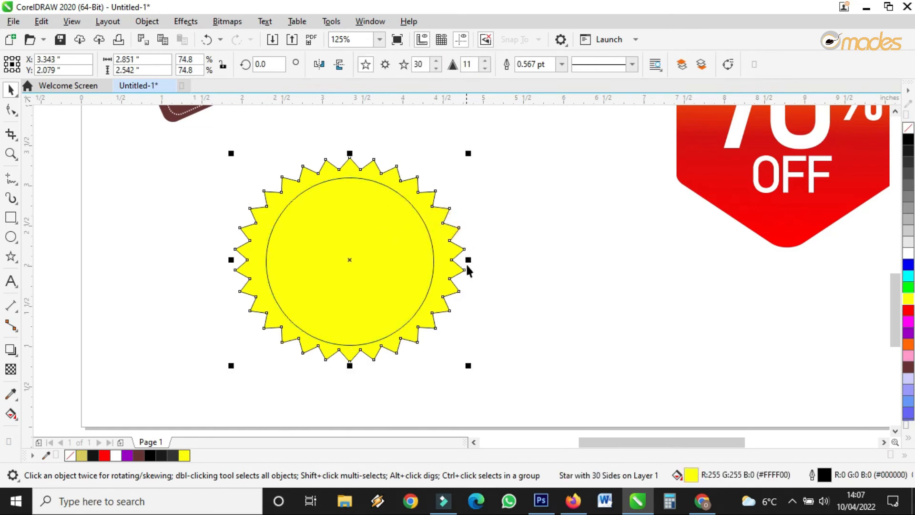
left_click_drag(470, 262, 467, 260)
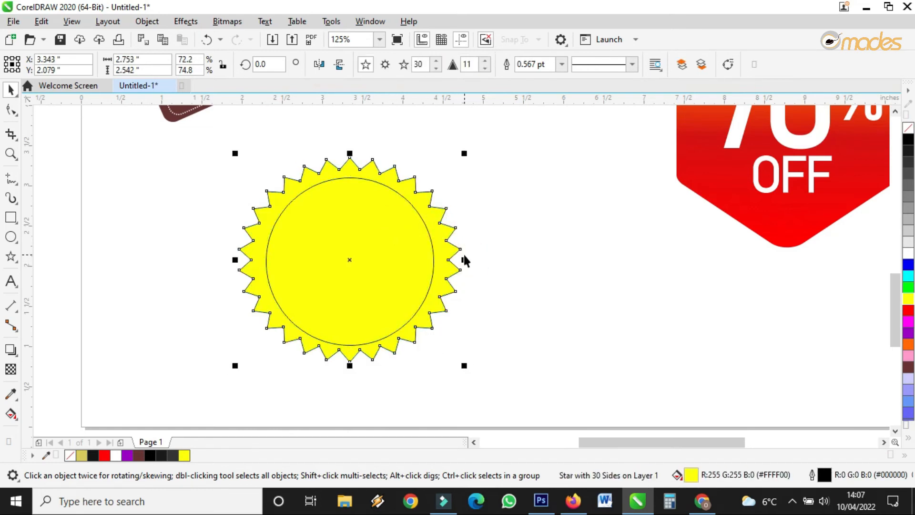
left_click(418, 238)
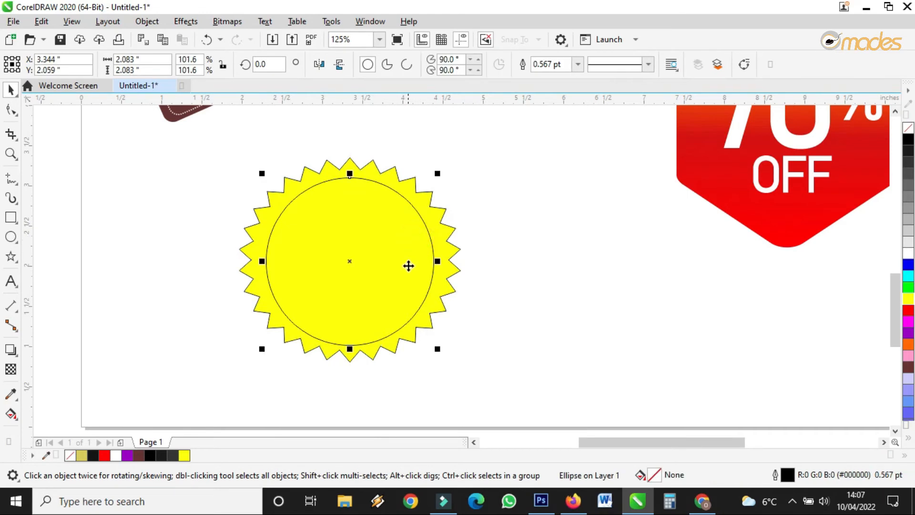
left_click(455, 249)
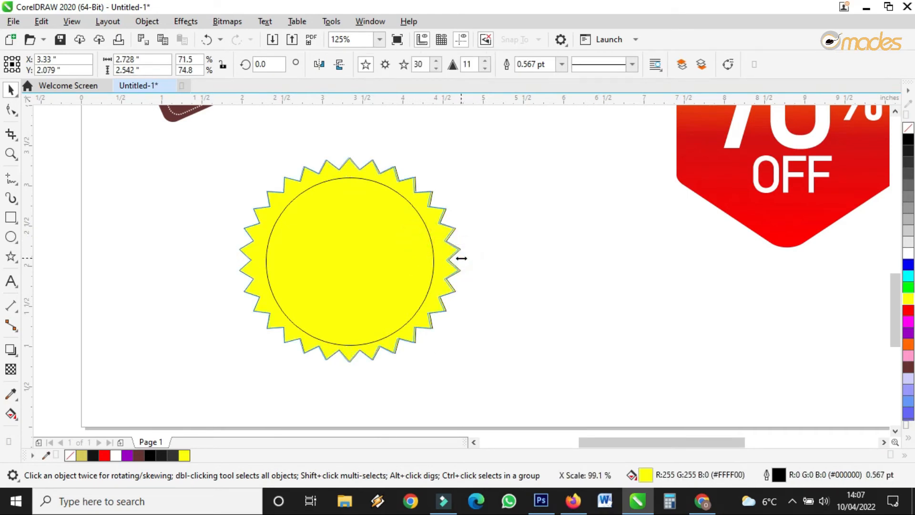
Step: Reduce the circle's height to about 2.04 inches and recenter it within the star
left_click(407, 246)
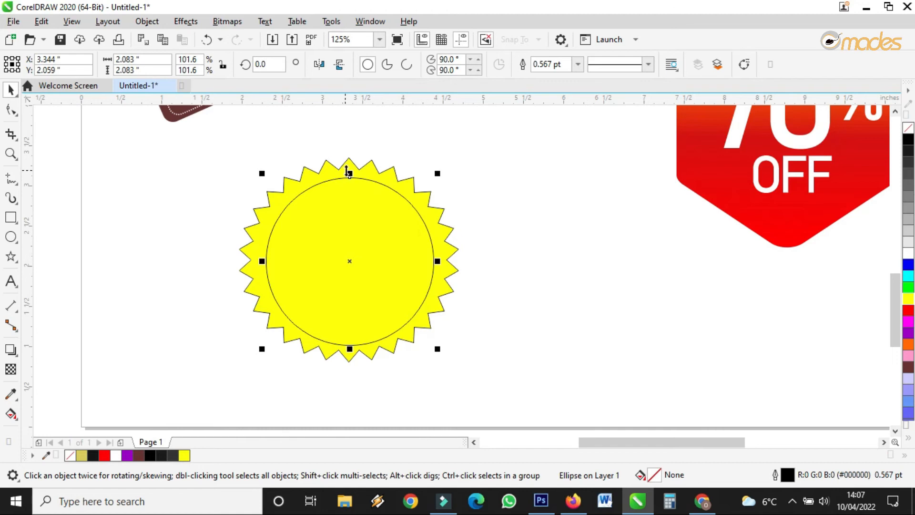
left_click_drag(350, 173, 350, 177)
scroll(372, 234, "up", 1)
left_click_drag(372, 233, 373, 228)
scroll(383, 225, "down", 1)
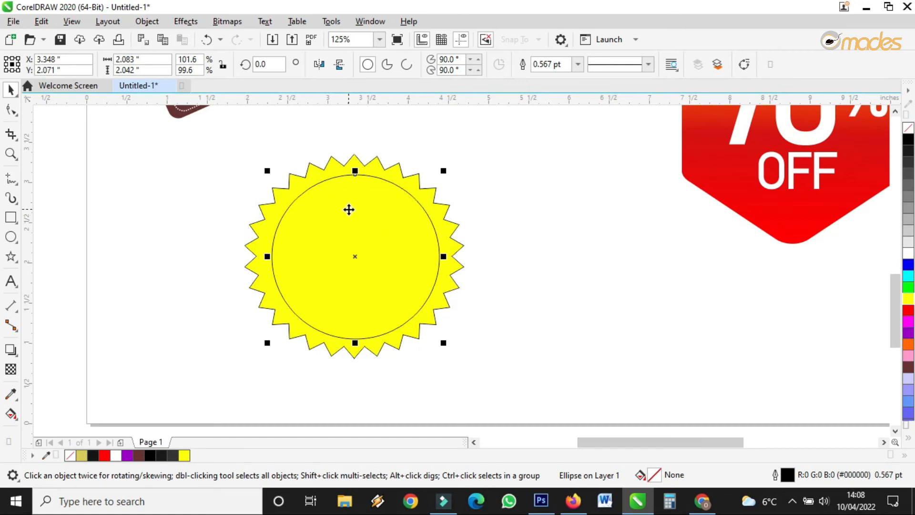
Step: Set the circle's outline to 3 pt and add a smaller concentric copy, about 1.98 by 1.94 inches, with a 1 pt outline
left_click(578, 63)
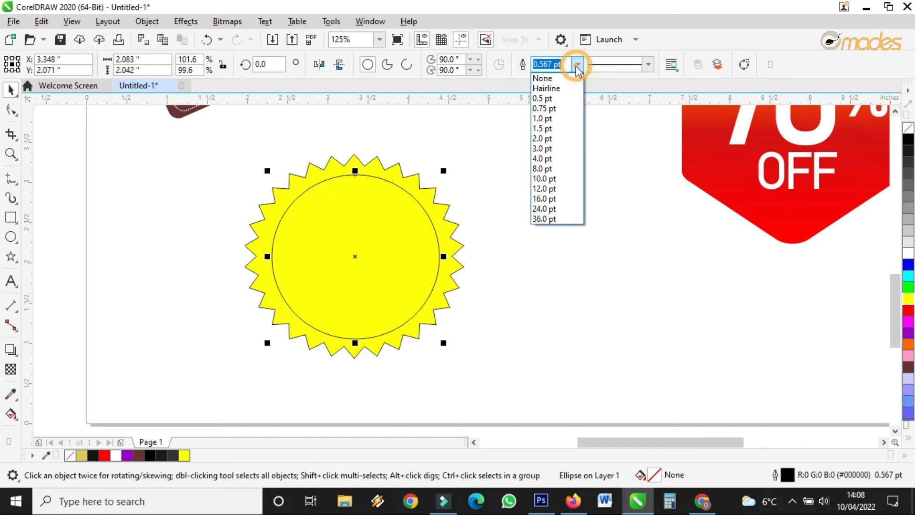
left_click(551, 148)
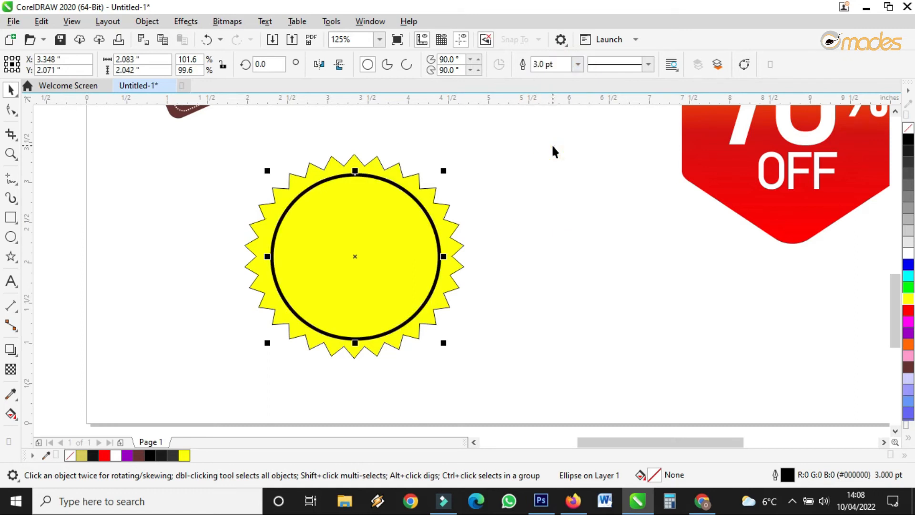
scroll(407, 182, "up", 3)
left_click_drag(549, 157, 536, 174)
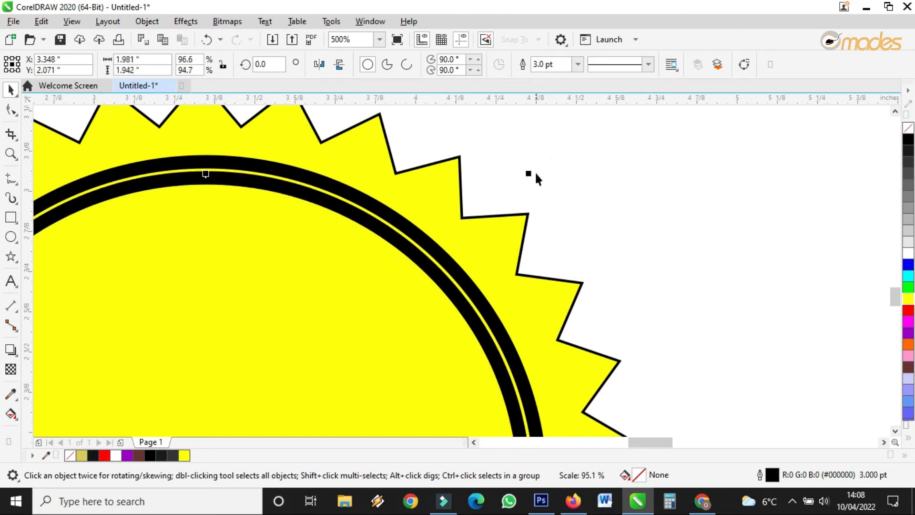
left_click(578, 64)
left_click(551, 115)
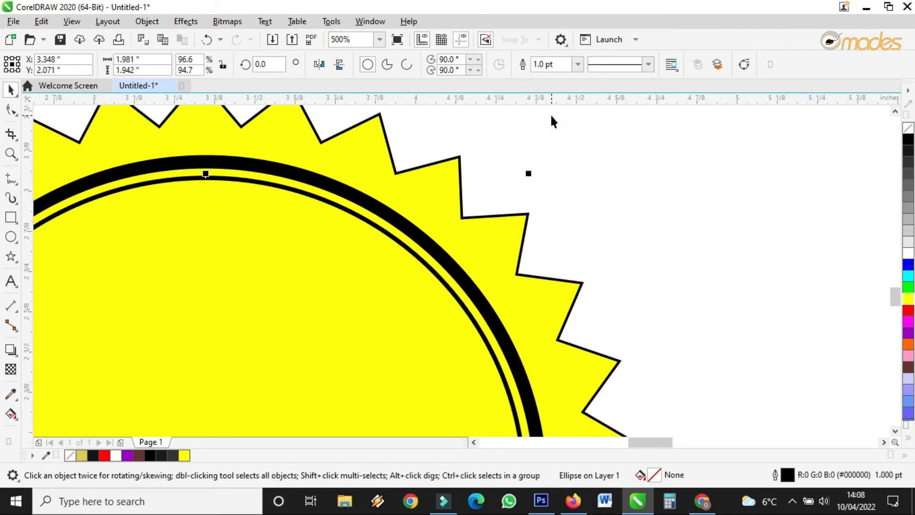
Step: Duplicate the two concentric circles together and place the copy about 3 inches to the right of the originals
scroll(552, 119, "down", 3)
scroll(552, 118, "up", 2)
scroll(443, 191, "down", 1)
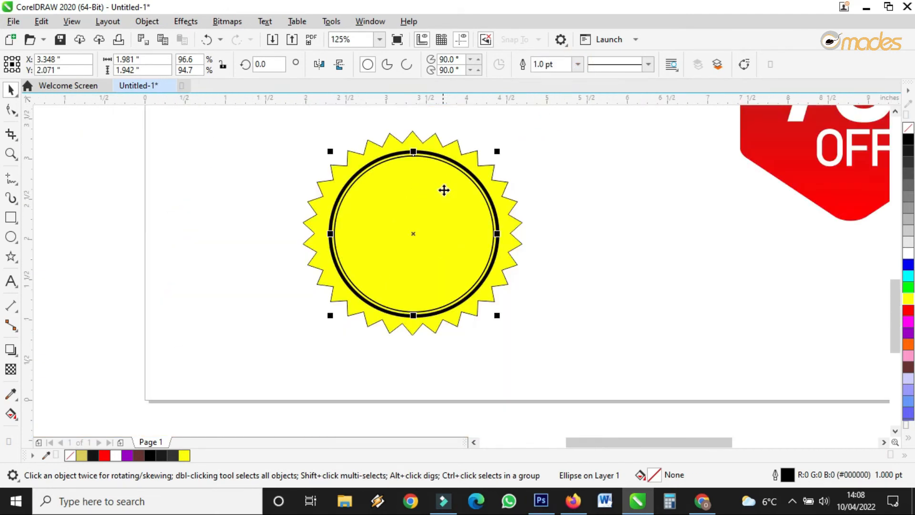
scroll(483, 162, "up", 2)
scroll(482, 162, "down", 3)
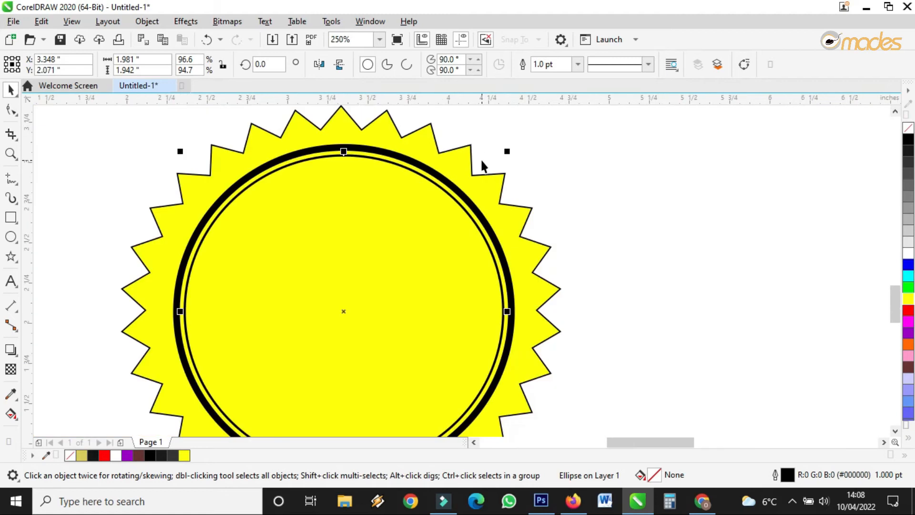
scroll(481, 159, "up", 1)
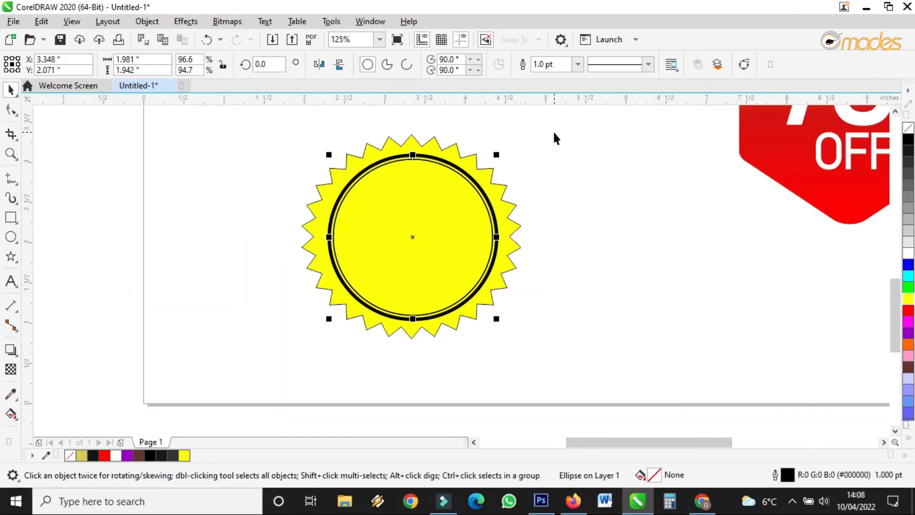
left_click_drag(563, 128, 323, 329)
scroll(334, 284, "down", 1)
left_click_drag(375, 254, 506, 262)
key("ctrl+z")
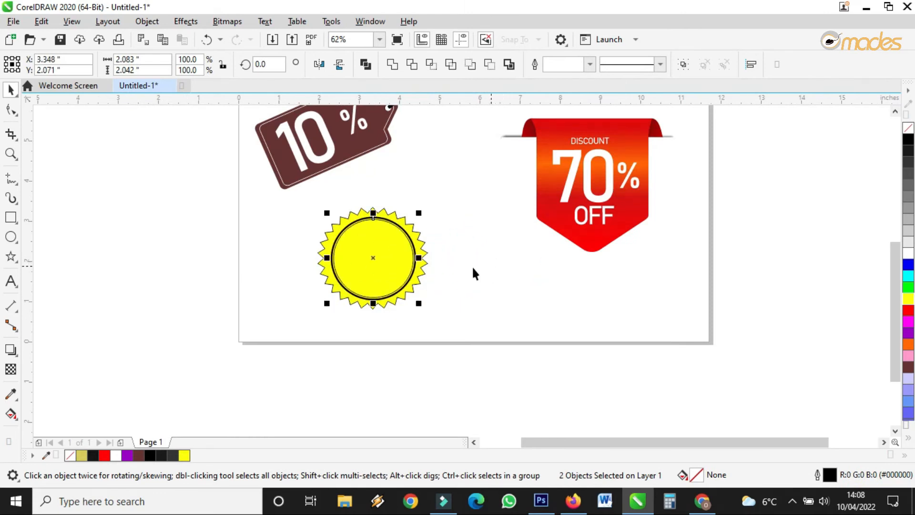
right_click(496, 279)
left_click_drag(390, 258, 511, 275)
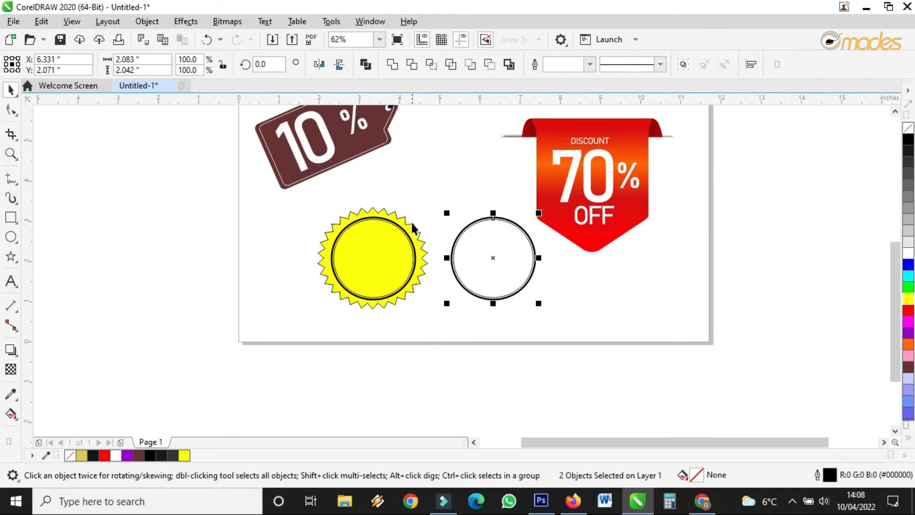
Step: Enlarge the yellow star from its center to about 2.79 by 2.6 inches
scroll(412, 223, "up", 1)
left_click(412, 227)
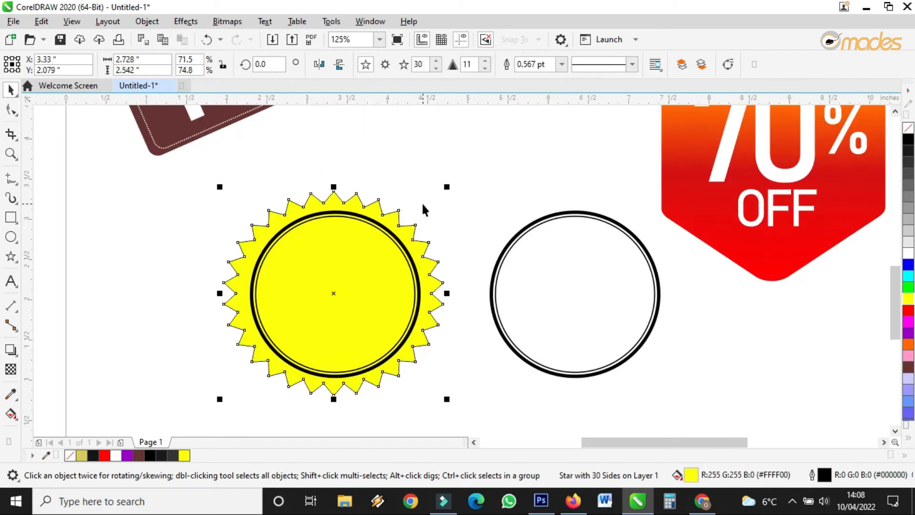
left_click_drag(449, 188, 452, 186)
scroll(353, 241, "up", 1)
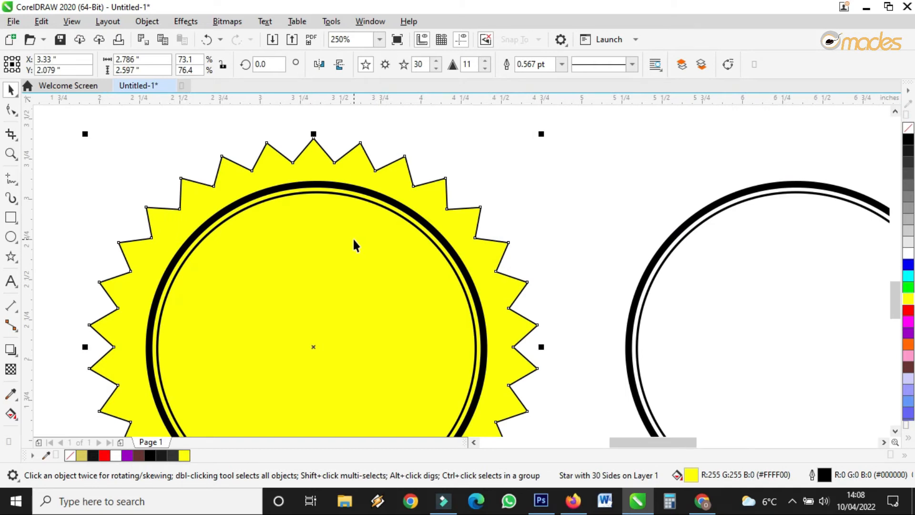
left_click(17, 260)
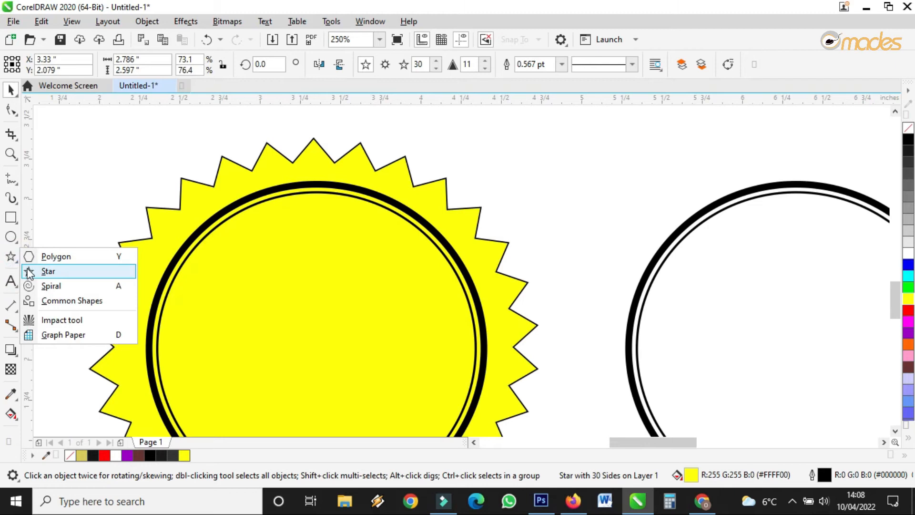
left_click(30, 272)
left_click(427, 67)
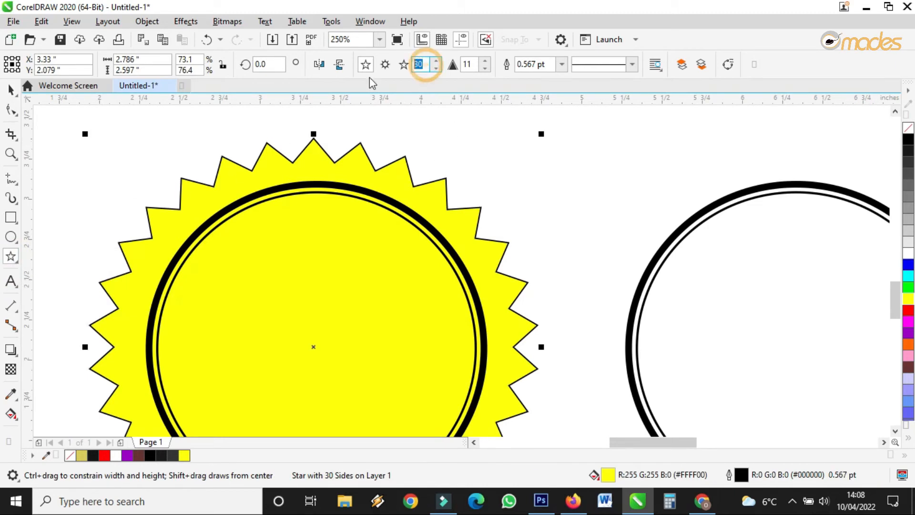
type("5")
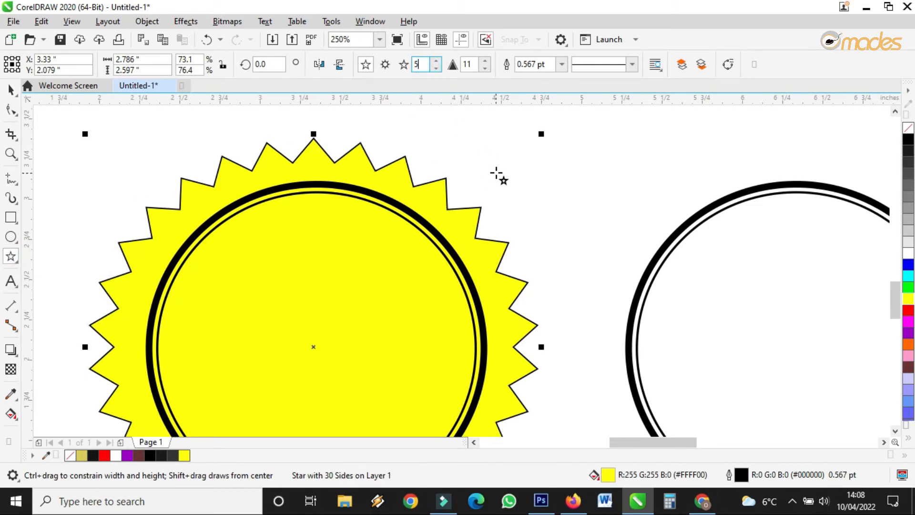
left_click_drag(505, 160, 531, 194)
key("ctrl+z")
key("ctrl+z")
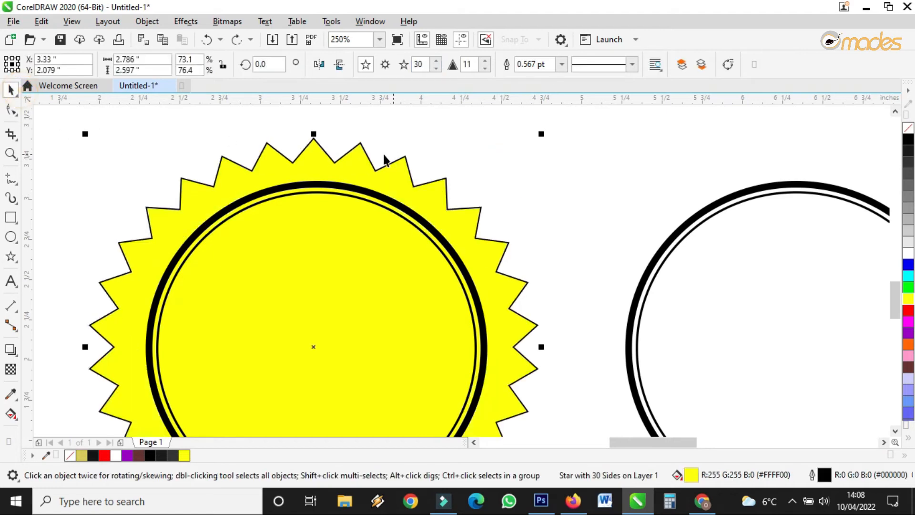
left_click(684, 167)
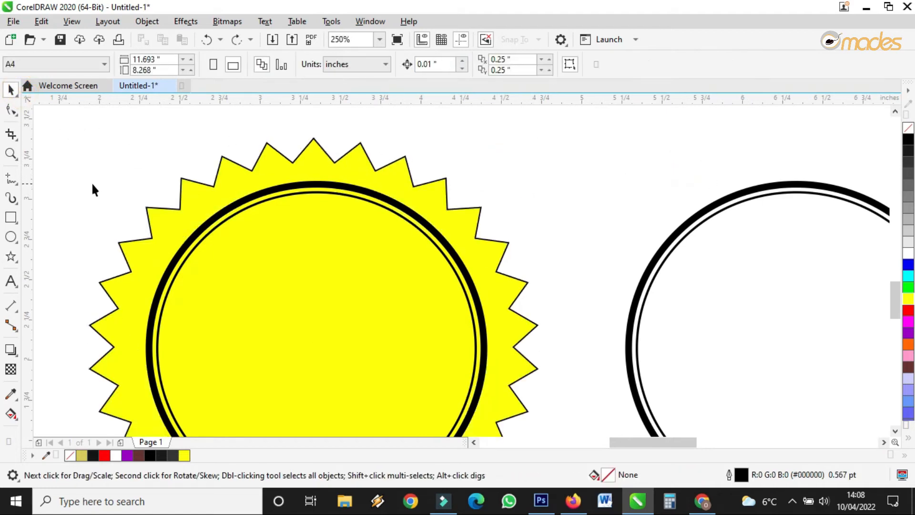
Step: Draw a star about 0.35 by 0.33 inches beside the yellow badge and set it to 5 points
left_click(10, 257)
mouse_move(519, 139)
left_mouse_down()
mouse_move(556, 190)
mouse_move(584, 201)
left_mouse_up()
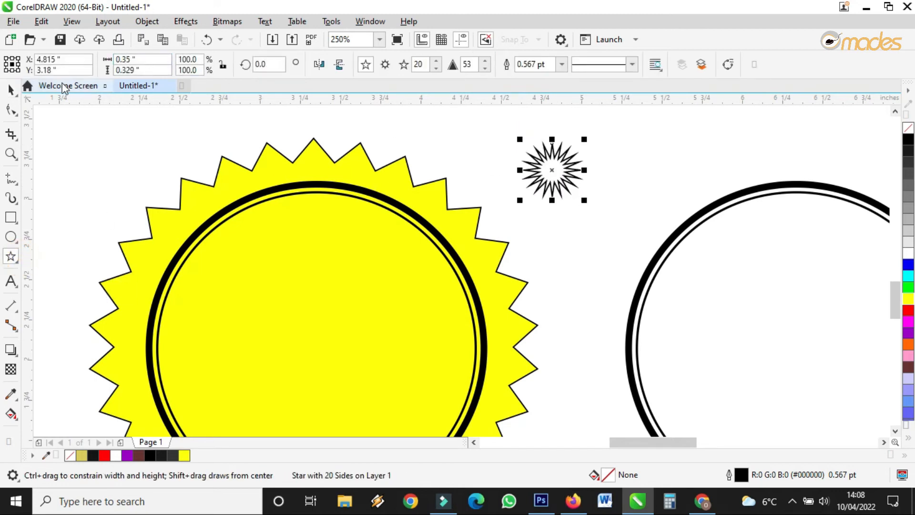
left_click(10, 89)
left_click(419, 64)
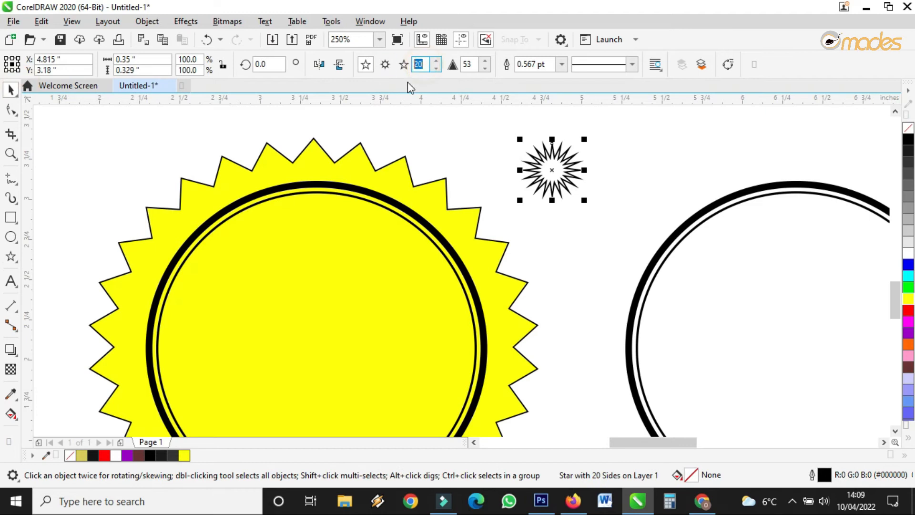
key("Return")
left_click(556, 167)
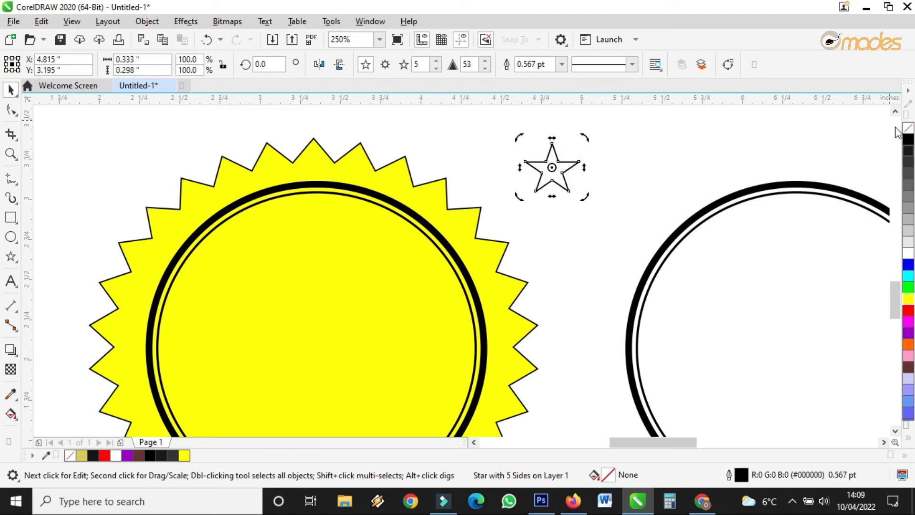
Step: Fill the small star with black and scale it down to about 0.13 by 0.115 inches
left_click(910, 140)
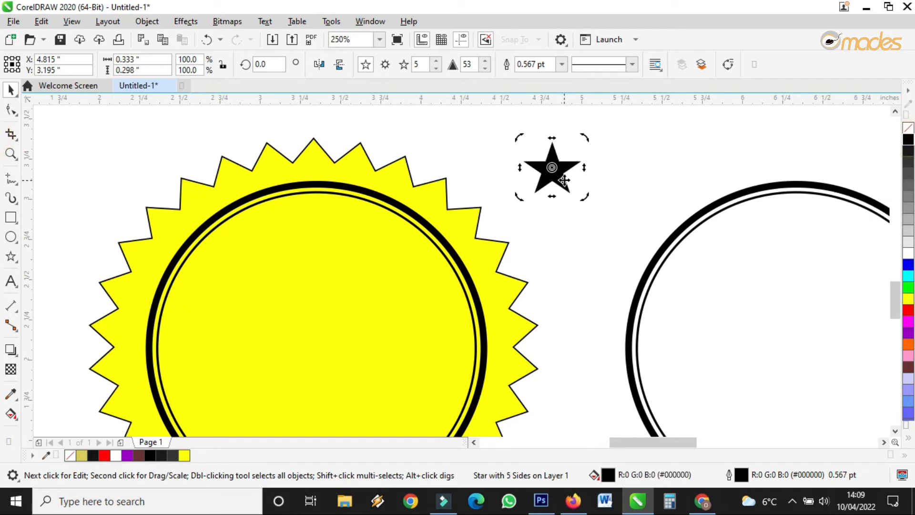
left_click(566, 183)
left_click_drag(582, 194, 550, 167)
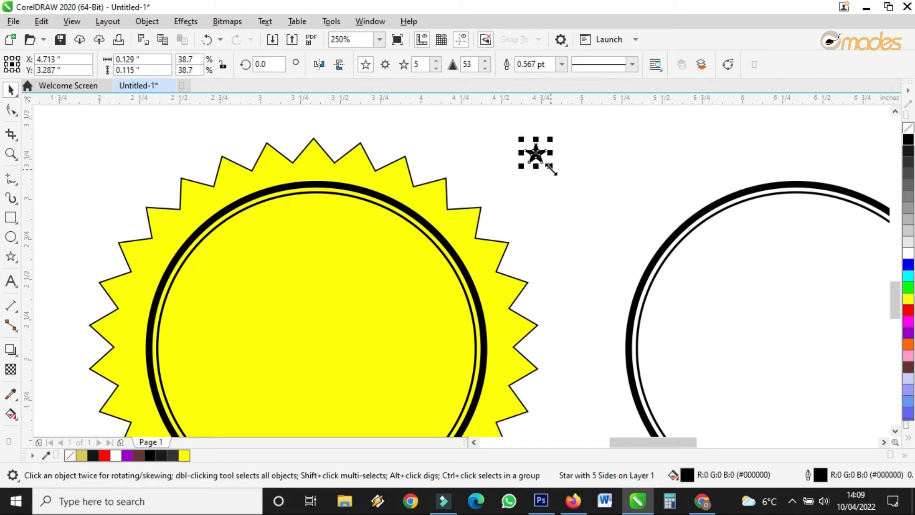
Step: Set the small black star's outline width to None
scroll(551, 166, "up", 5)
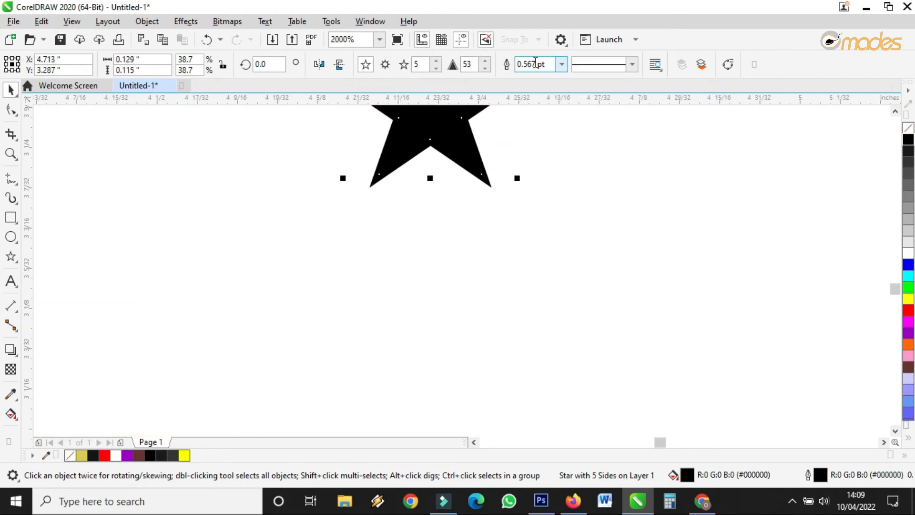
left_click(563, 69)
left_click(536, 76)
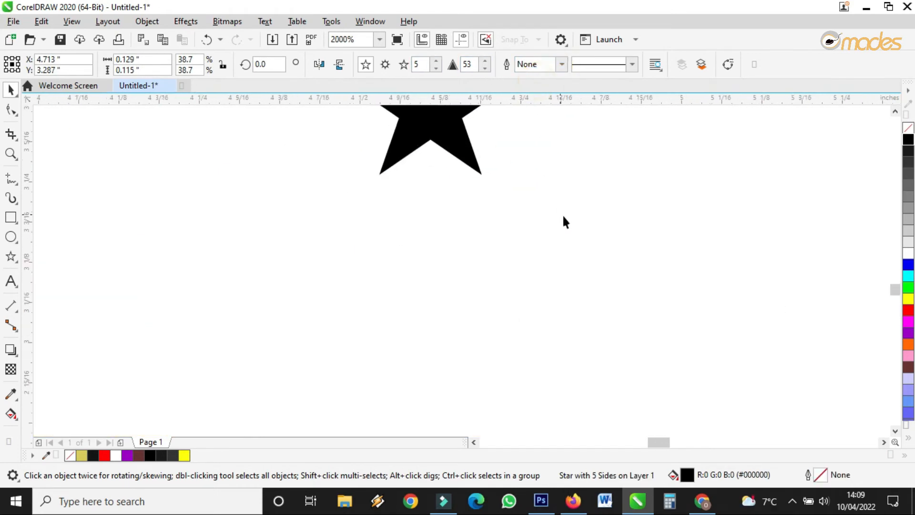
scroll(565, 214, "down", 3)
scroll(564, 213, "down", 2)
left_click(560, 210)
scroll(559, 212, "up", 4)
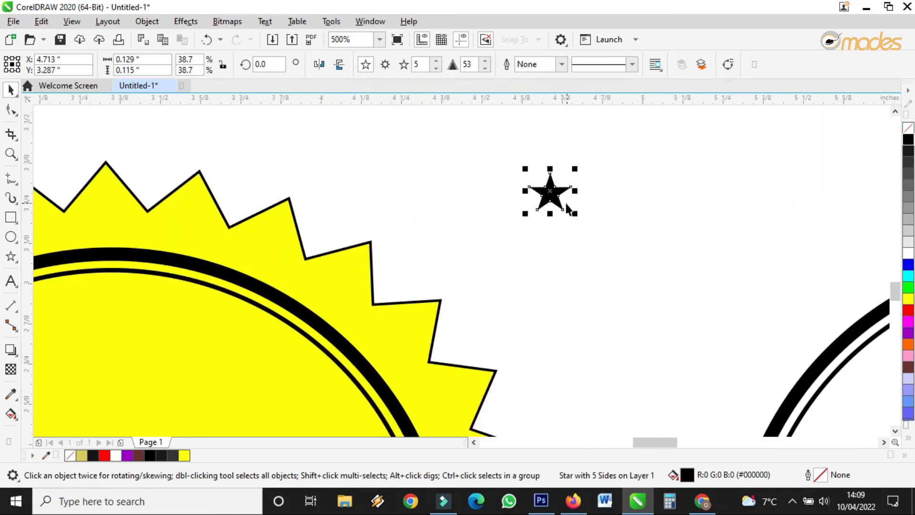
scroll(567, 209, "up", 3)
Step: Reshape the small star with the Shape tool by moving its inner node outward to a sharpness of 40
left_click(11, 109)
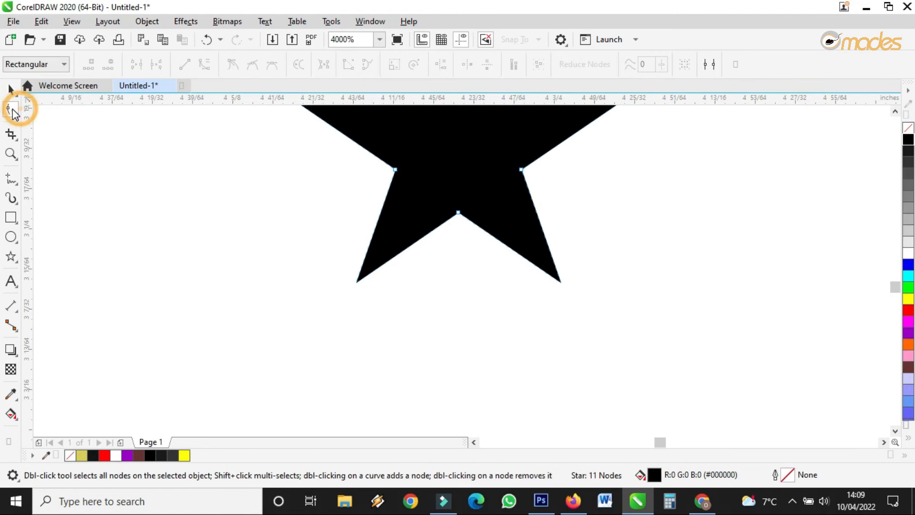
scroll(285, 262, "down", 2)
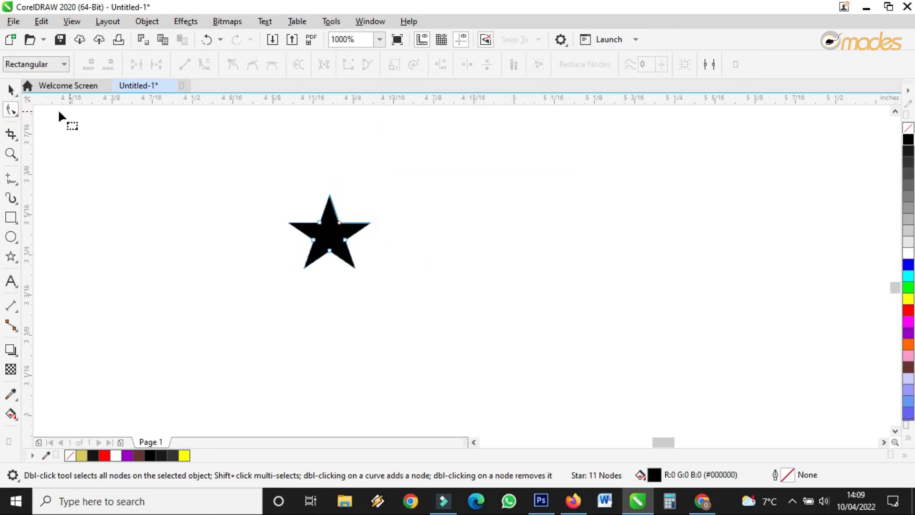
scroll(338, 232, "up", 2)
left_click_drag(350, 208, 359, 199)
scroll(402, 206, "down", 2)
left_click(11, 89)
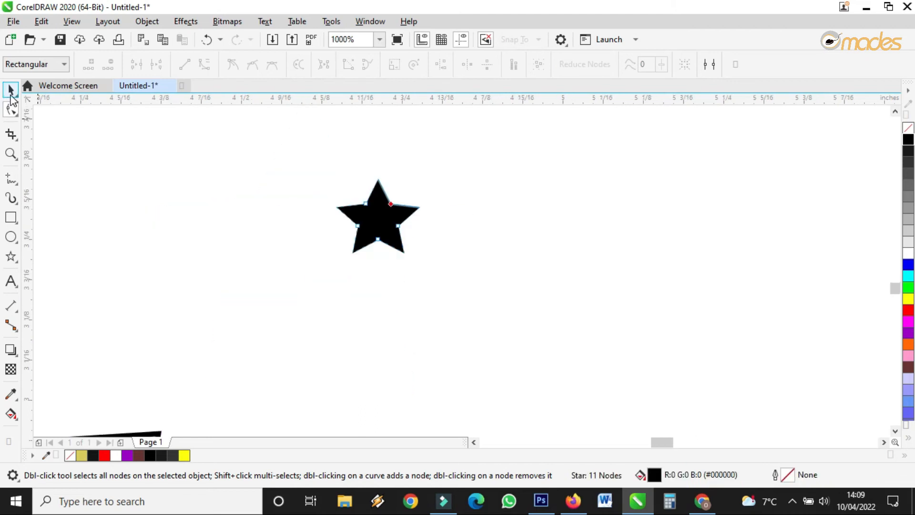
Step: Scale the small star down further to about 0.077 by 0.069 inches
left_click_drag(426, 256, 408, 251)
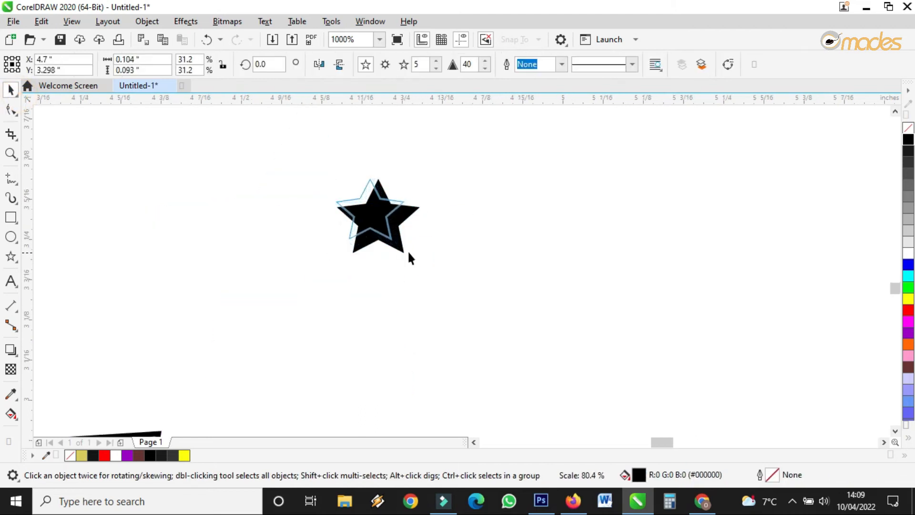
scroll(527, 252, "down", 3)
scroll(514, 252, "up", 2)
left_click_drag(504, 250, 498, 245)
scroll(525, 241, "down", 1)
scroll(465, 216, "down", 1)
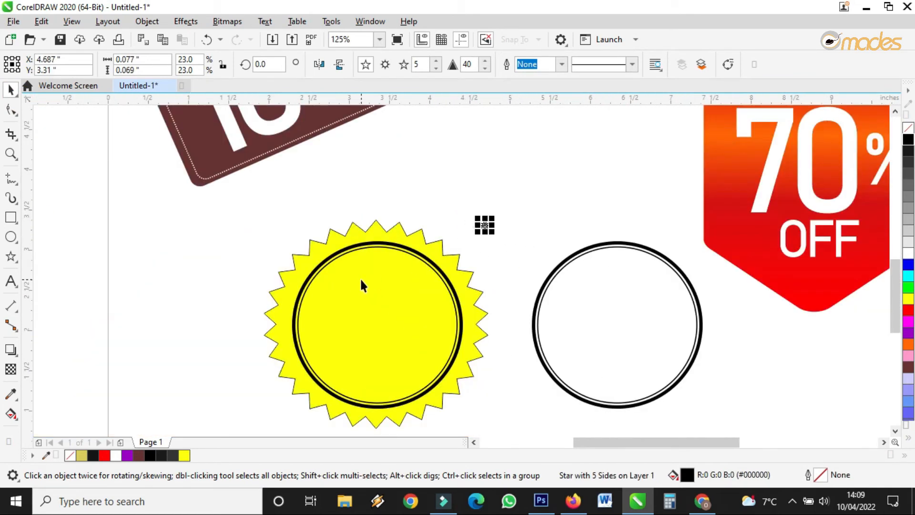
Step: Move the small star to the badge's top, centered between the zigzag edge and thick circle, at about X 3.351, Y 3.183 inches
scroll(362, 286, "up", 1)
left_click(382, 269)
scroll(415, 243, "down", 1)
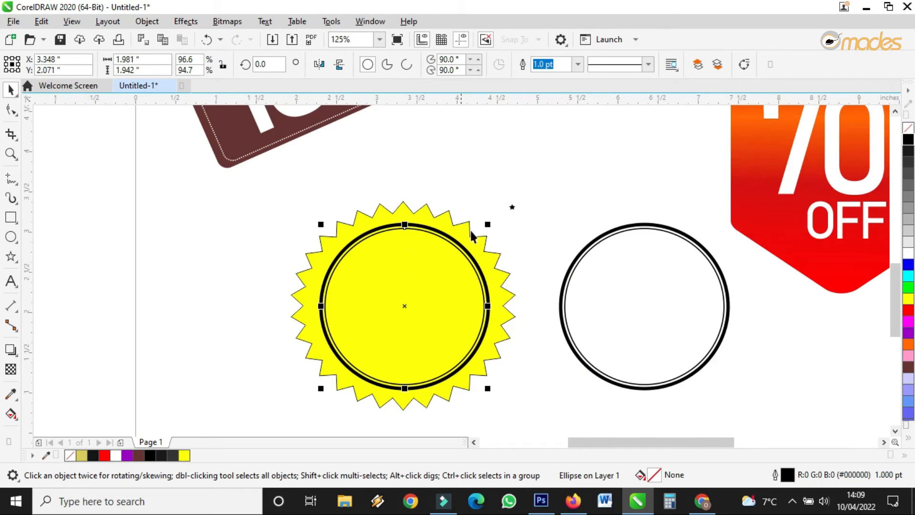
left_click(512, 208)
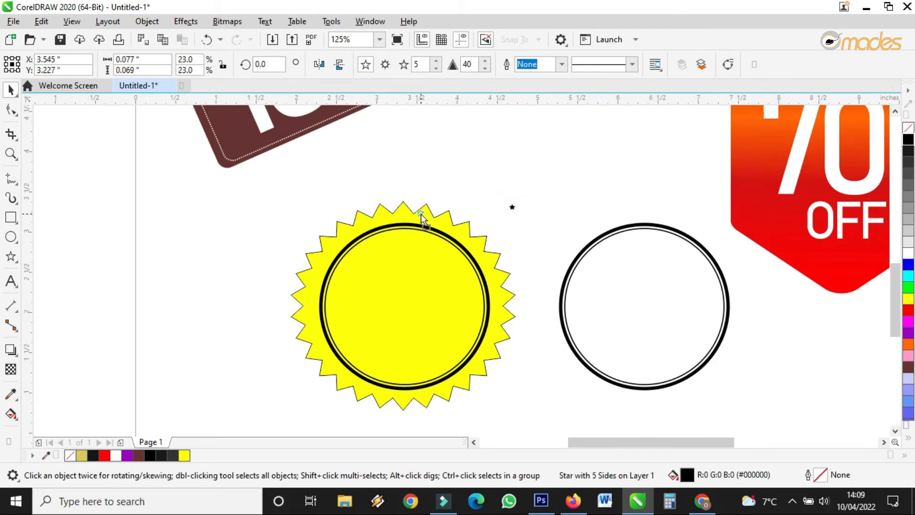
left_click_drag(413, 224, 407, 223)
scroll(408, 223, "up", 3)
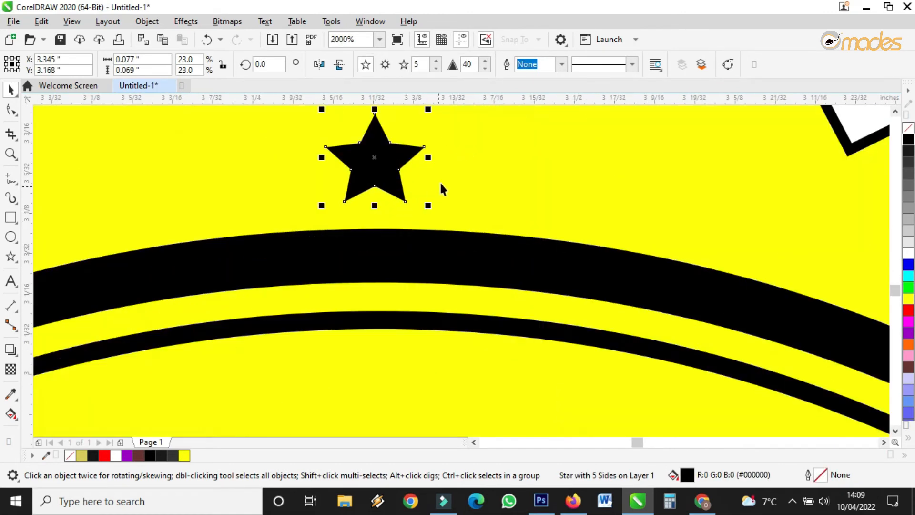
scroll(413, 182, "down", 1)
left_click(413, 183)
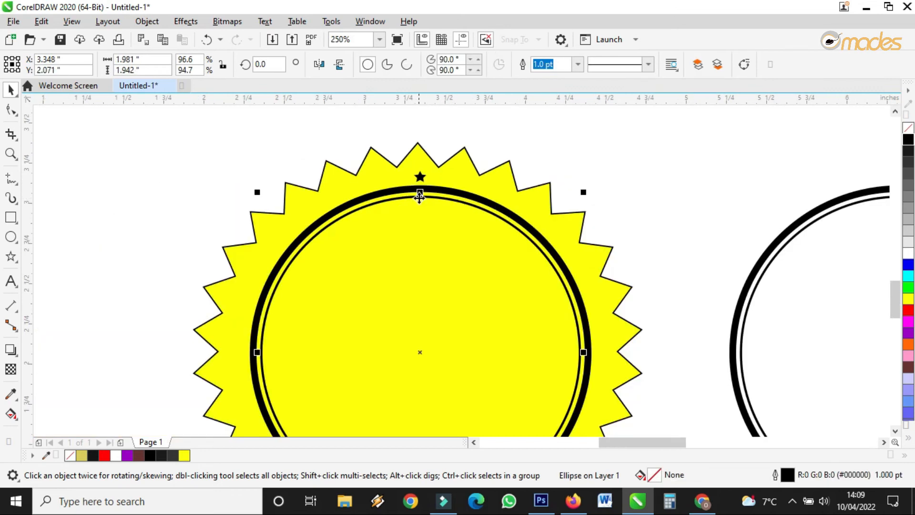
left_click(421, 179)
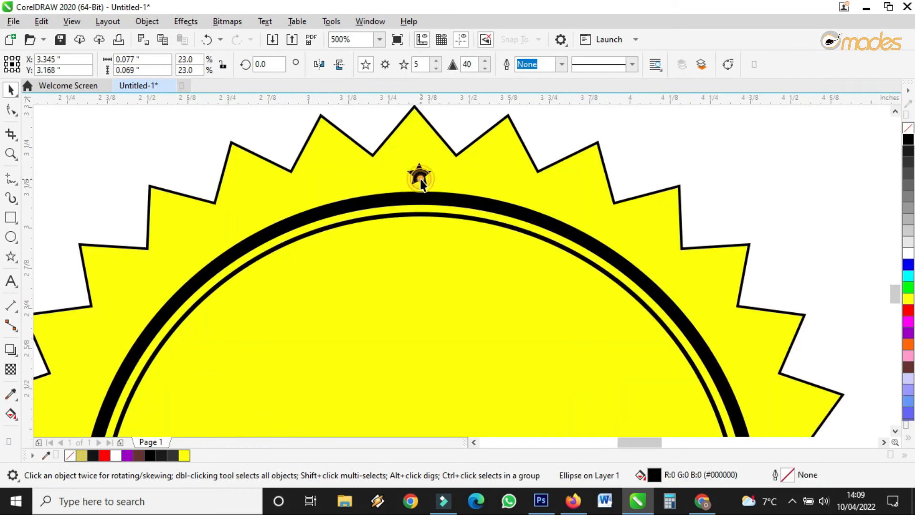
left_click(423, 187)
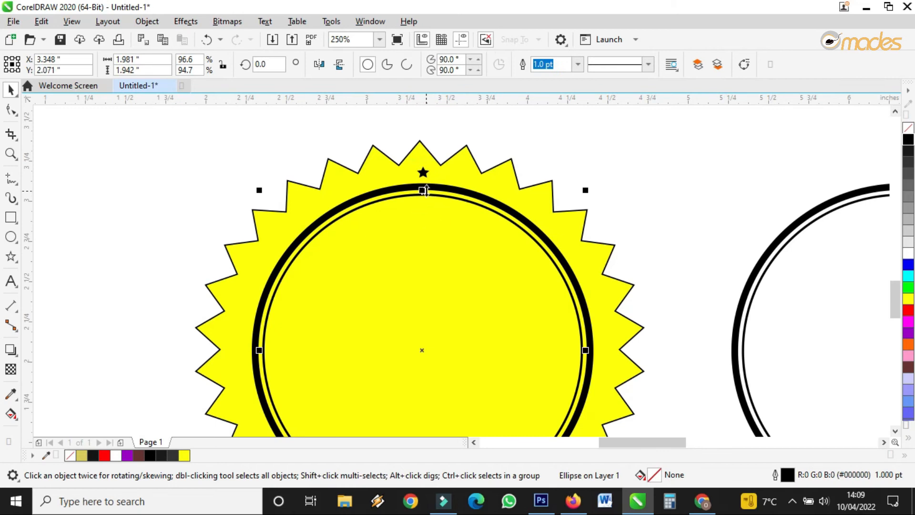
left_click(423, 175)
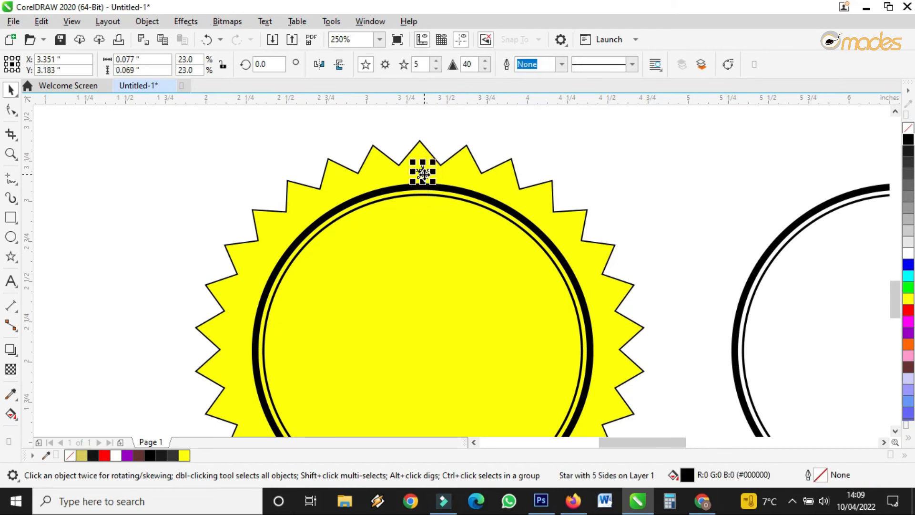
left_click(423, 174)
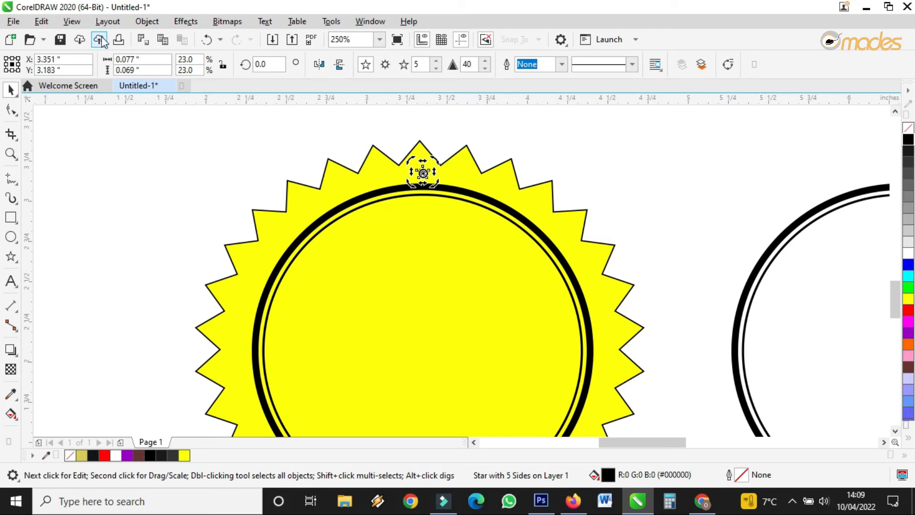
Step: Turn snapping back on and move the small star's rotation center to the center of the concentric circles
left_click(72, 21)
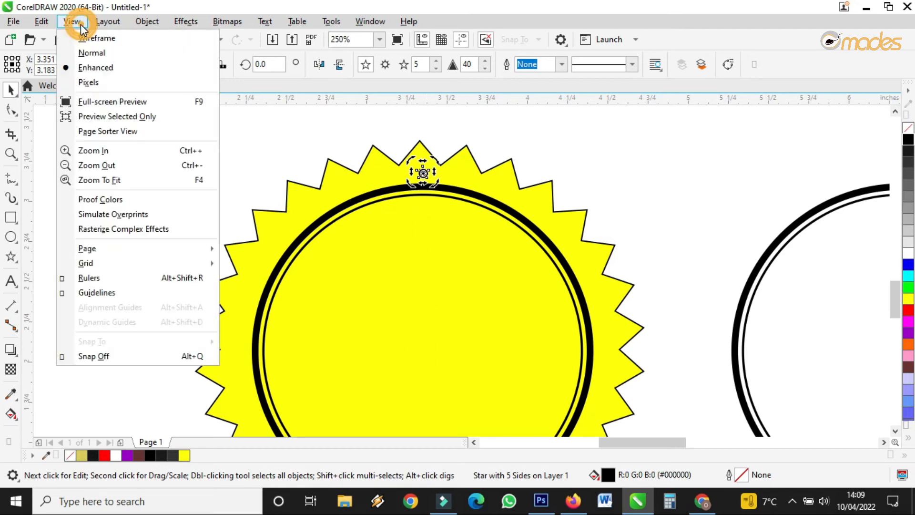
left_click(105, 356)
left_click(539, 123)
left_click(423, 176)
scroll(424, 181, "up", 1)
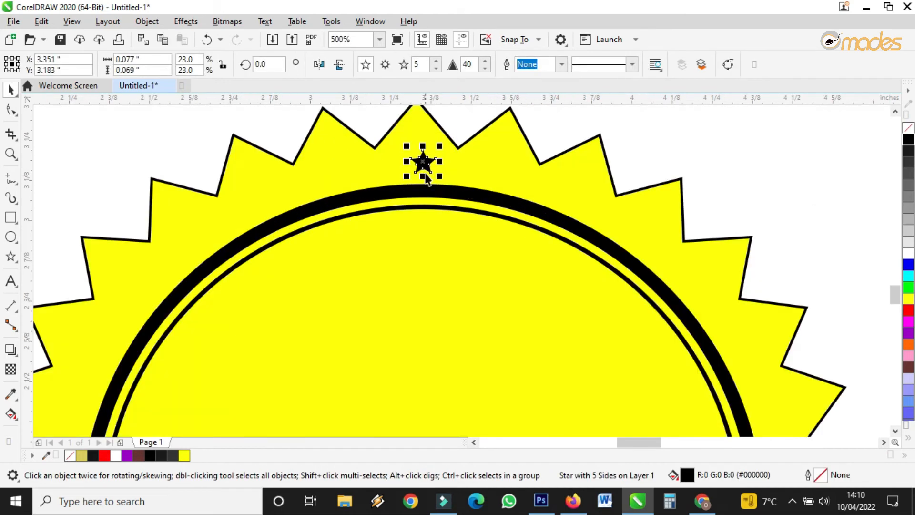
left_click(426, 165)
scroll(426, 165, "down", 1)
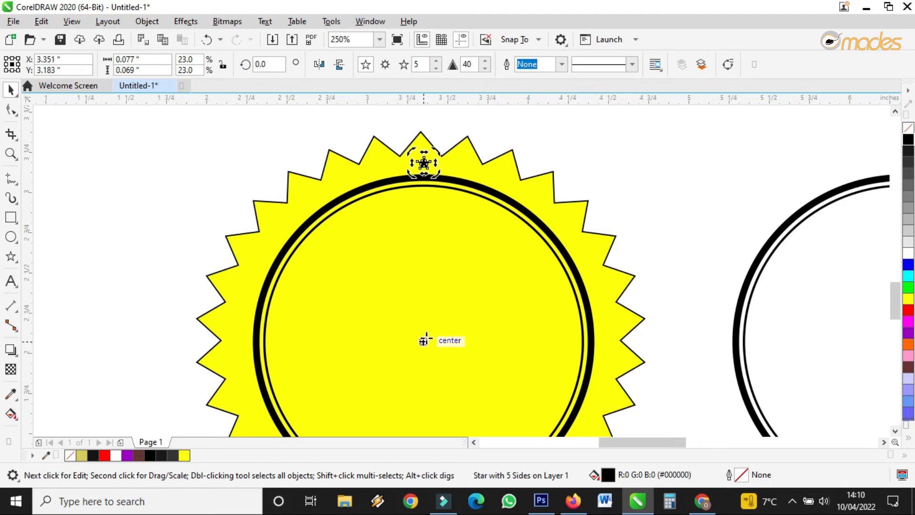
left_click_drag(423, 341, 424, 342)
Step: Open the Transform docker's rotation settings for the small star
left_click(376, 21)
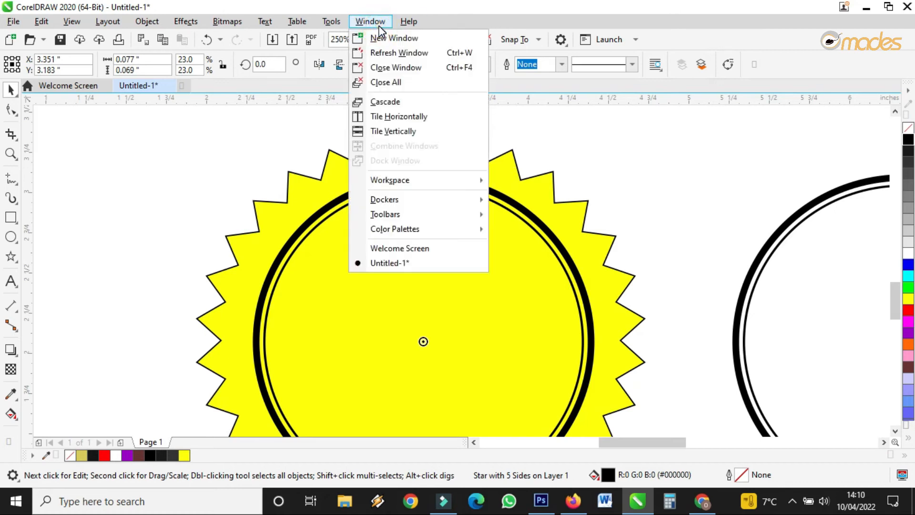
mouse_move(462, 210)
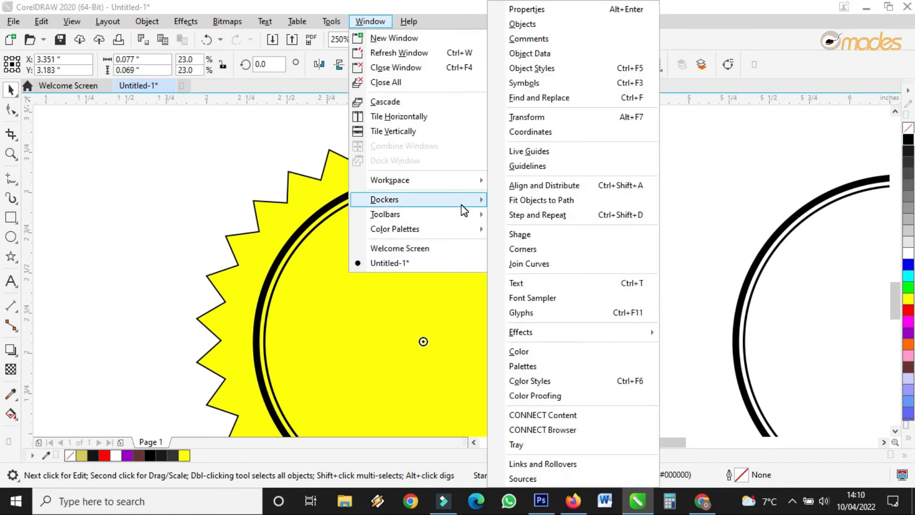
left_click(556, 119)
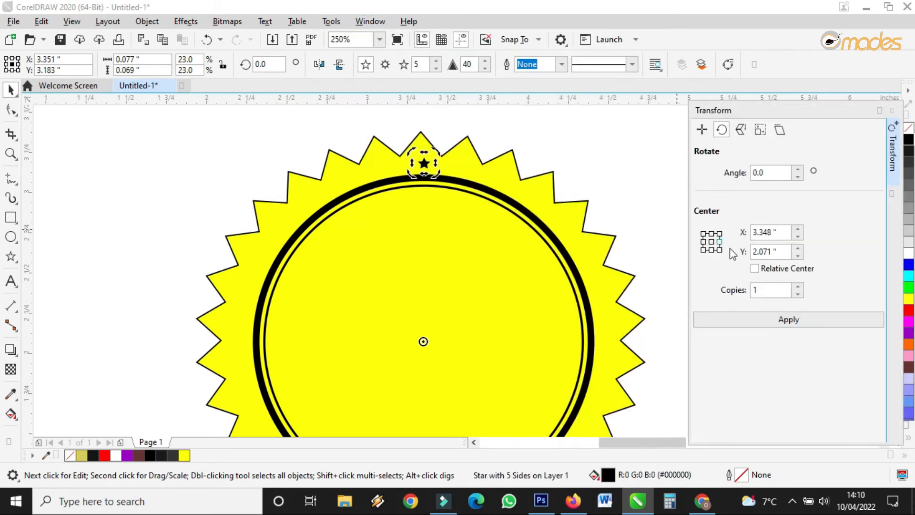
Step: Try placing two successive star copies rotated by 5 degrees around the circle, and undo them
left_click(798, 169)
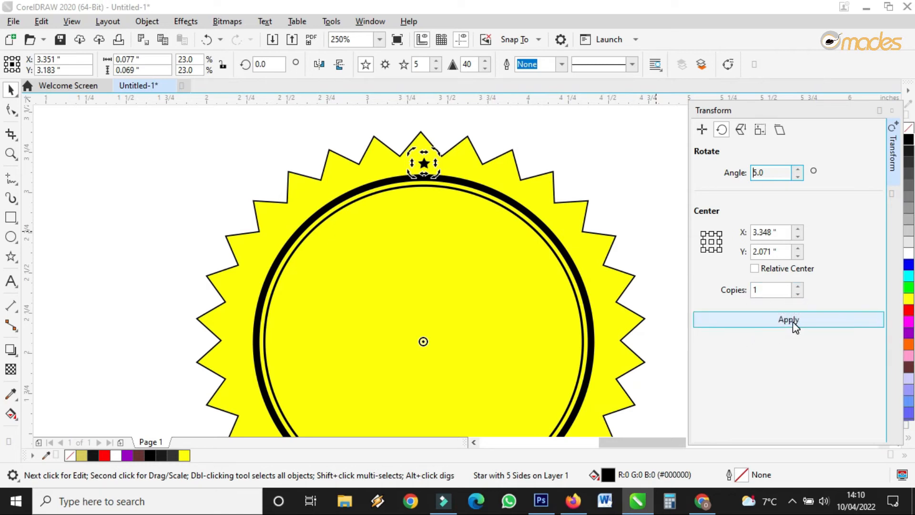
left_click(793, 328)
left_click(794, 327)
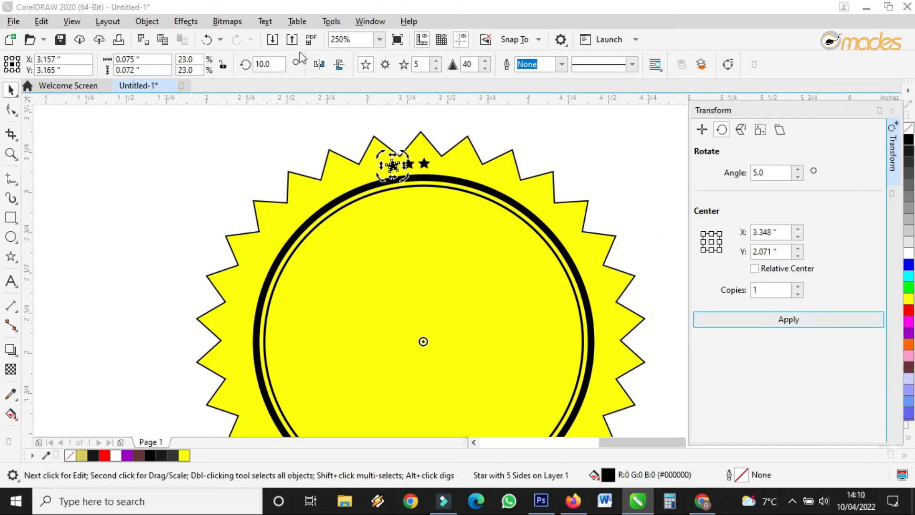
scroll(434, 181, "up", 2)
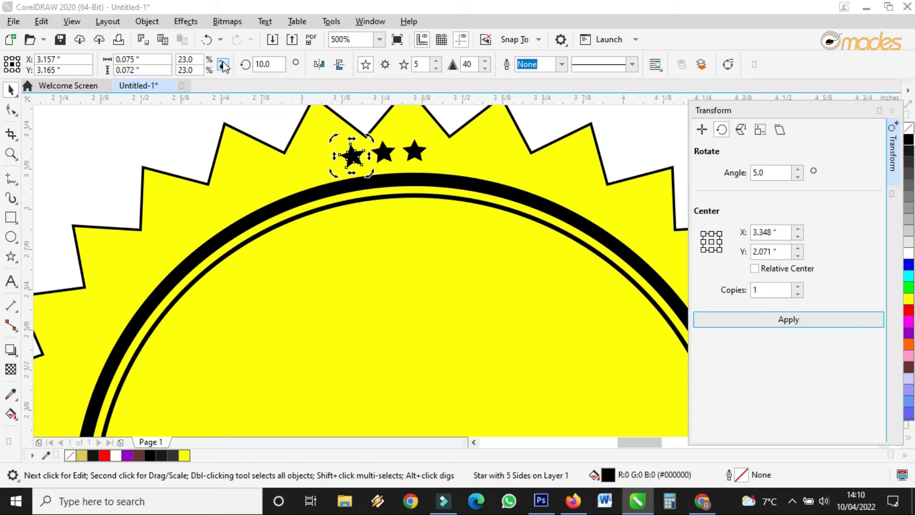
left_click(206, 41)
left_click(206, 41)
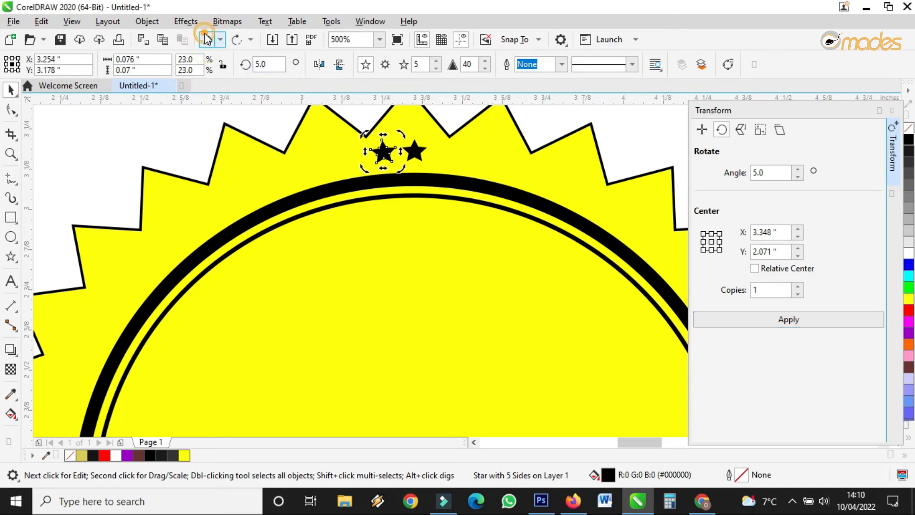
Step: Set the rotation angle to 10 degrees with 1 copy and apply it repeatedly until the stars ring the whole circle
left_click_drag(766, 171, 744, 177)
left_click(801, 168)
left_click(793, 320)
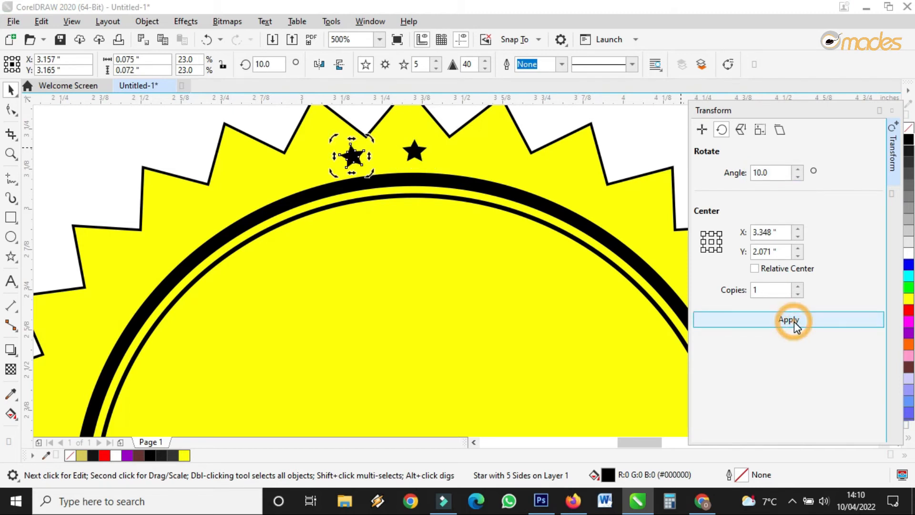
scroll(666, 280, "down", 2)
left_click(809, 320)
triple_click(809, 321)
triple_click(810, 320)
triple_click(809, 320)
triple_click(809, 321)
left_click(809, 320)
scroll(313, 188, "down", 2)
scroll(390, 236, "up", 1)
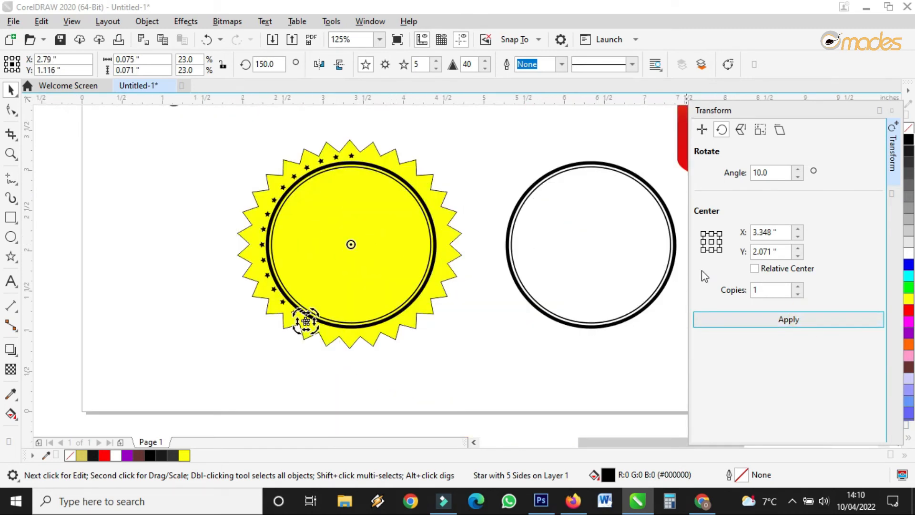
left_click(782, 319)
triple_click(784, 321)
triple_click(786, 322)
triple_click(789, 324)
triple_click(790, 324)
double_click(789, 325)
double_click(789, 324)
double_click(789, 325)
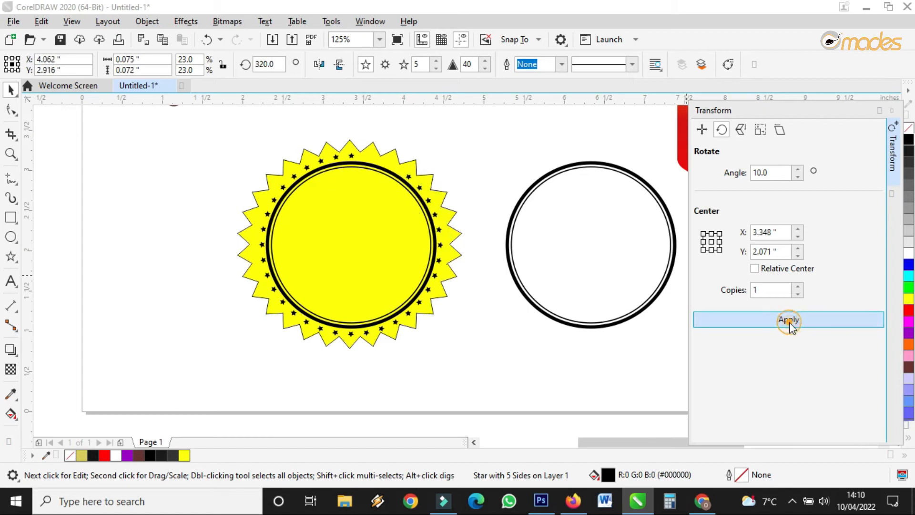
left_click(789, 324)
left_click(789, 325)
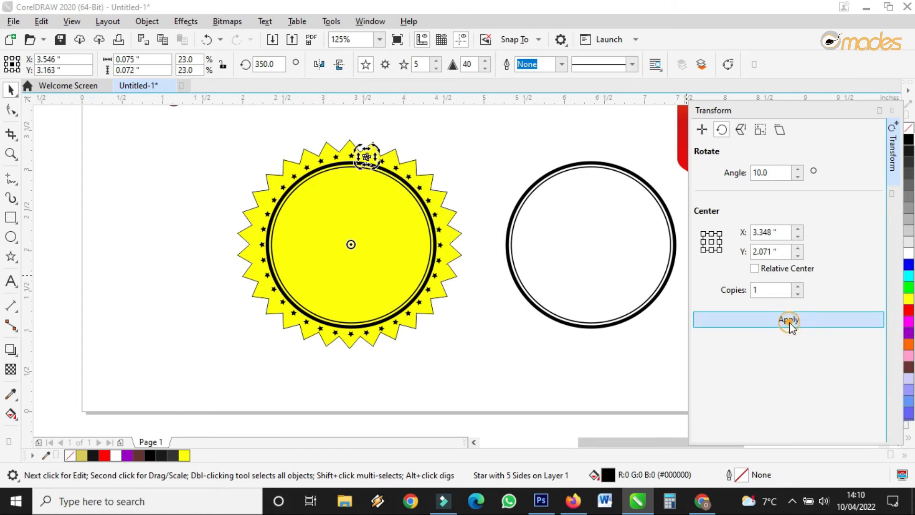
Step: Delete the spare double circle beside the starburst badge
left_click(459, 153)
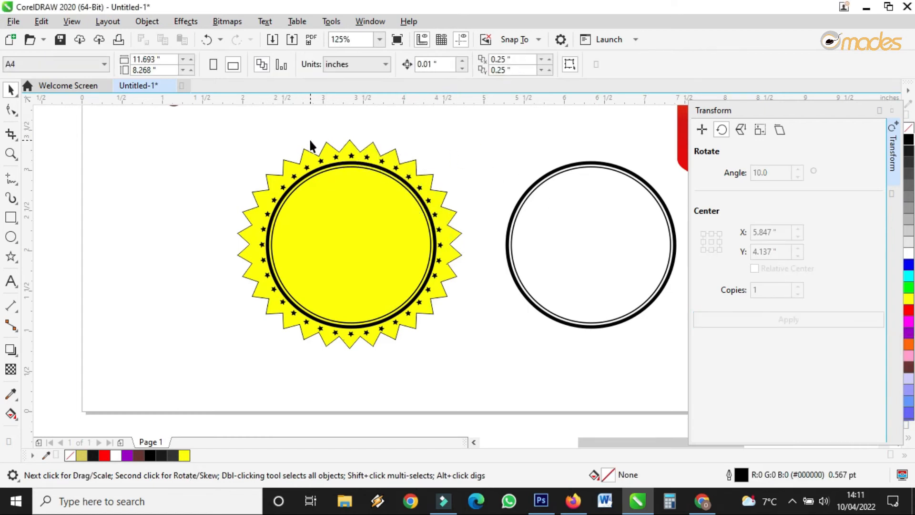
scroll(313, 138, "up", 1)
scroll(350, 151, "down", 1)
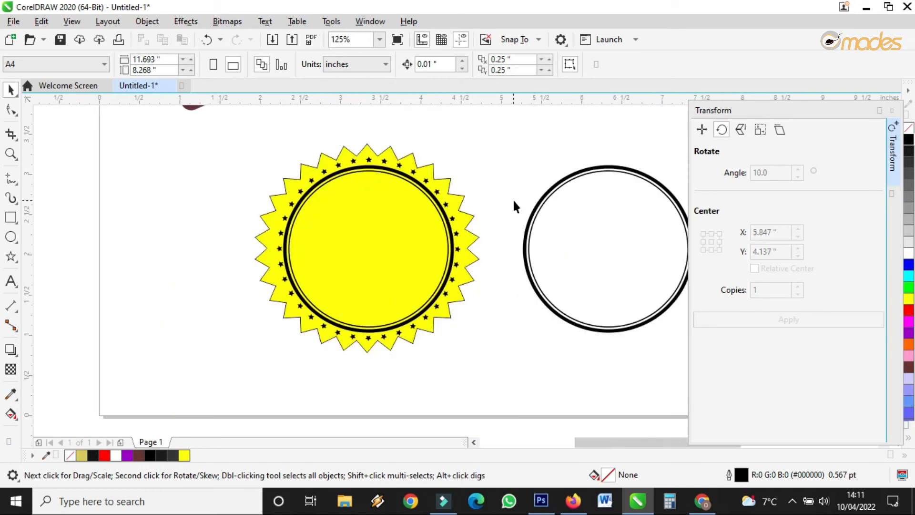
scroll(515, 204, "down", 1)
scroll(566, 212, "up", 1)
left_click(637, 210)
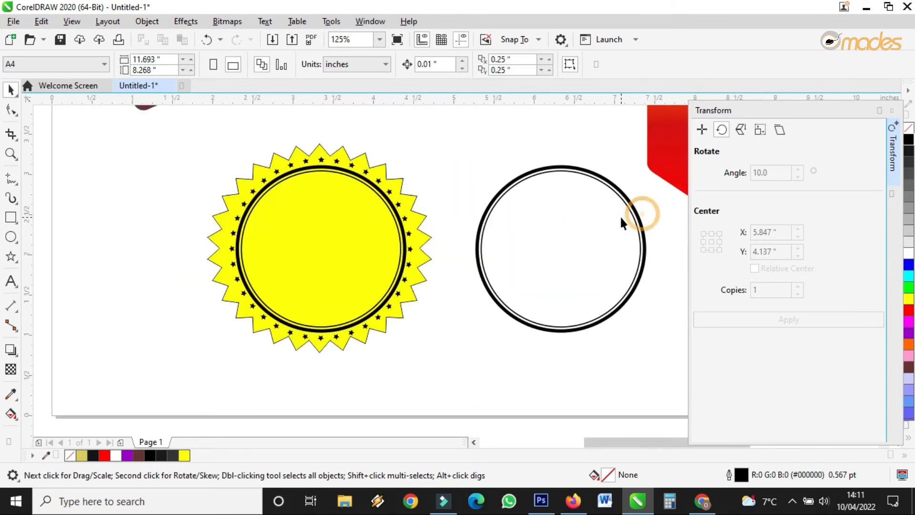
left_click(590, 219)
key("Delete")
scroll(378, 190, "up", 2)
scroll(399, 191, "down", 2)
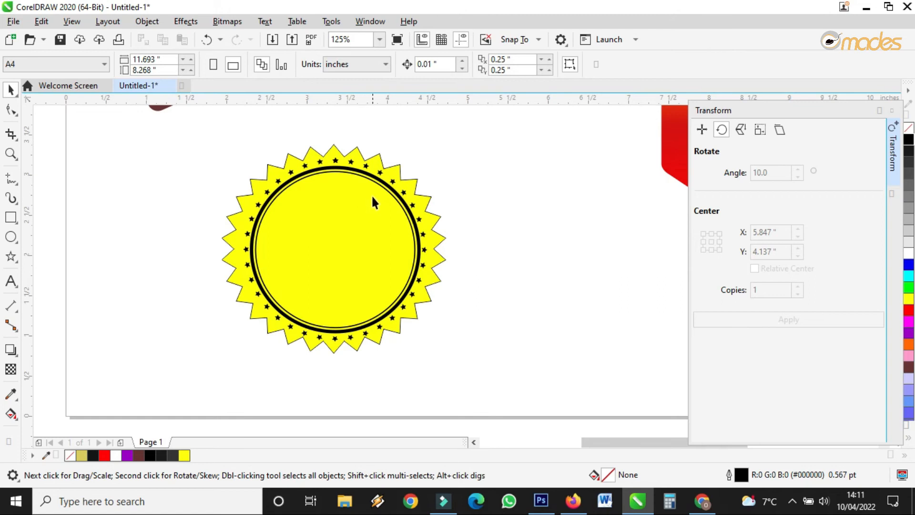
Step: Make an enlarged concentric copy of the thick black circle, about 3.05 by 2.99 inches, around the starburst and fill it blue
left_click(391, 188)
left_click_drag(424, 164, 480, 125)
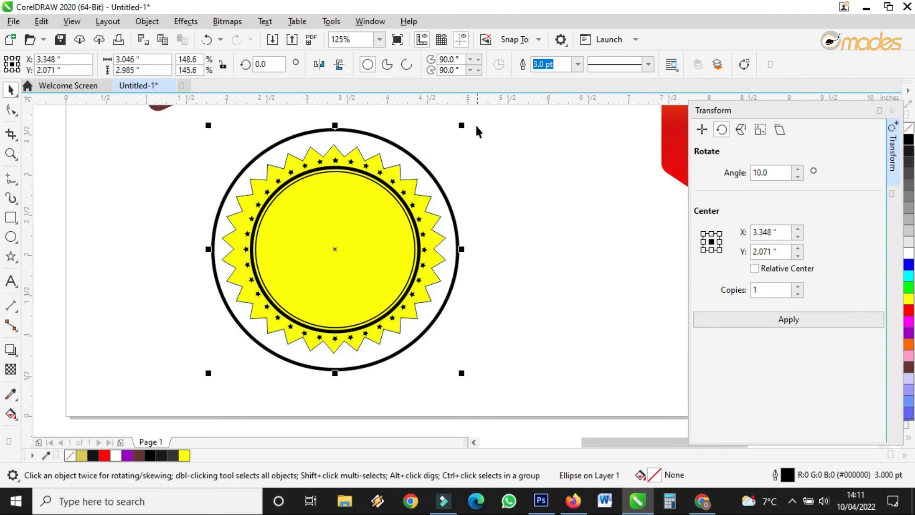
left_click(909, 266)
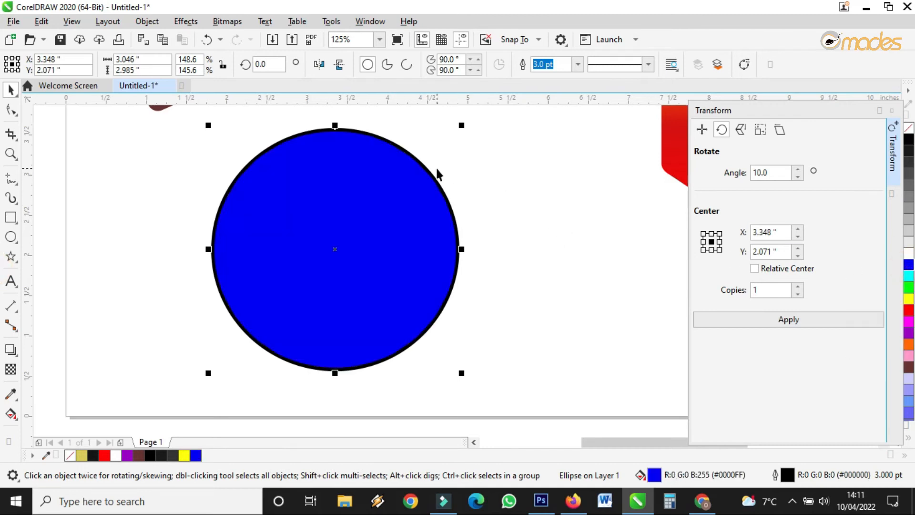
Step: Send the blue circle to the back of the page and remove its outline
right_click(427, 181)
mouse_move(476, 200)
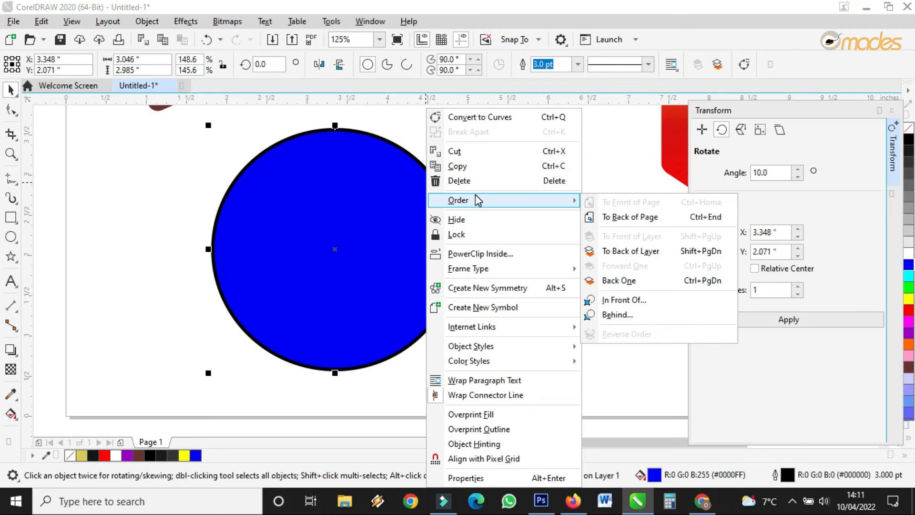
left_click(612, 219)
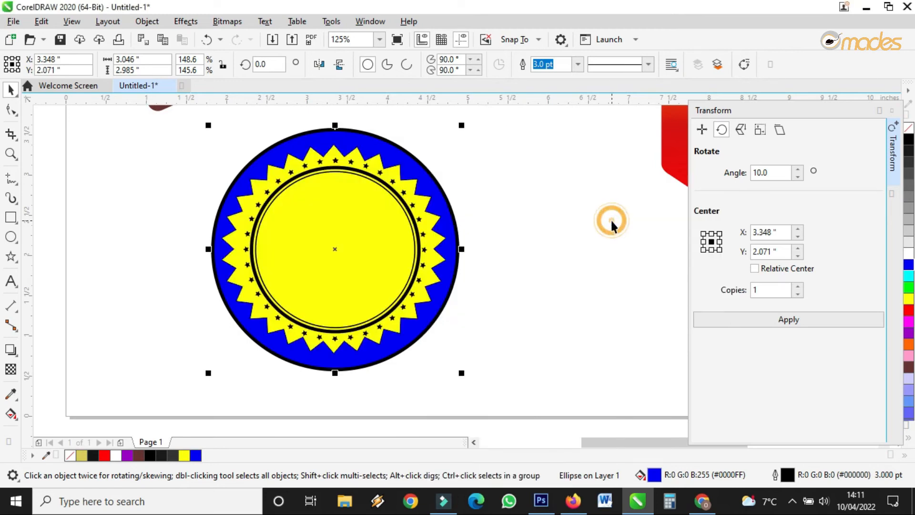
left_click(578, 64)
left_click(555, 74)
left_click(536, 145)
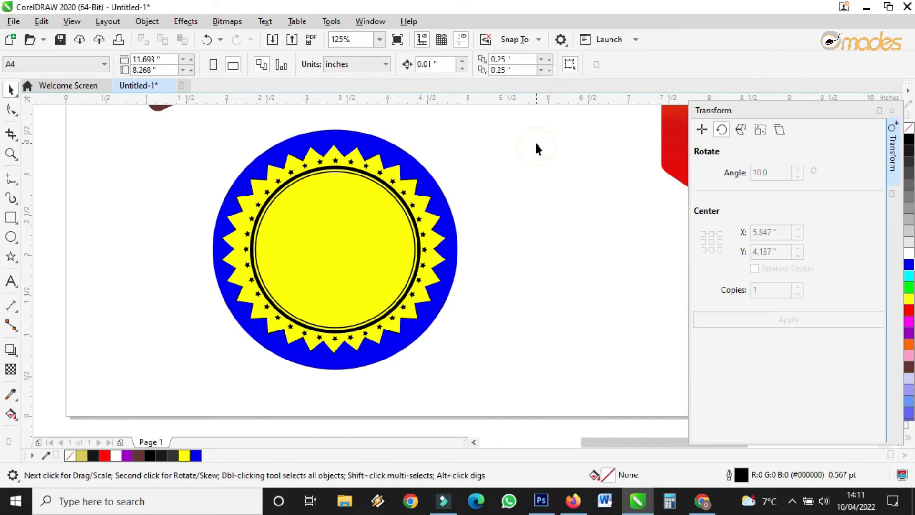
Step: Make an enlarged concentric copy of the blue circle, about 3.2 by 3.14 inches, and send it to the back of the page
left_click(418, 163)
left_click_drag(464, 126, 468, 122)
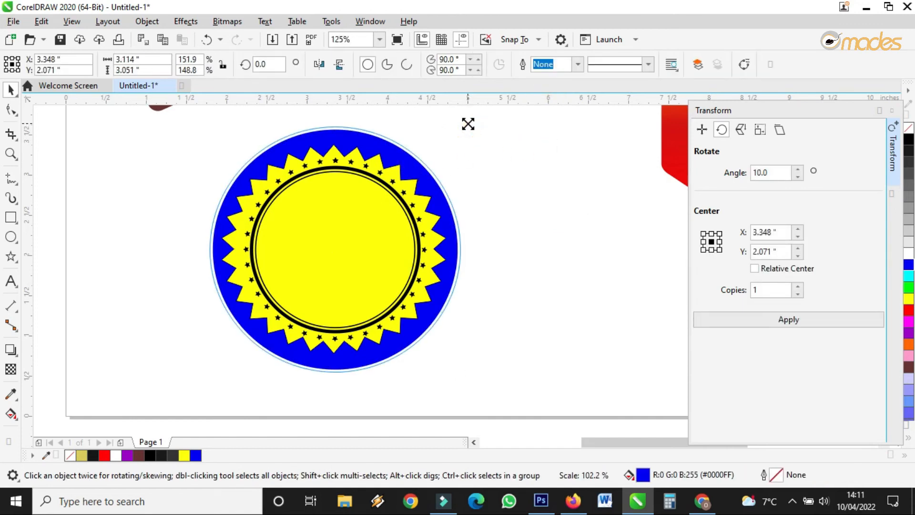
left_click(429, 163)
left_click(467, 126)
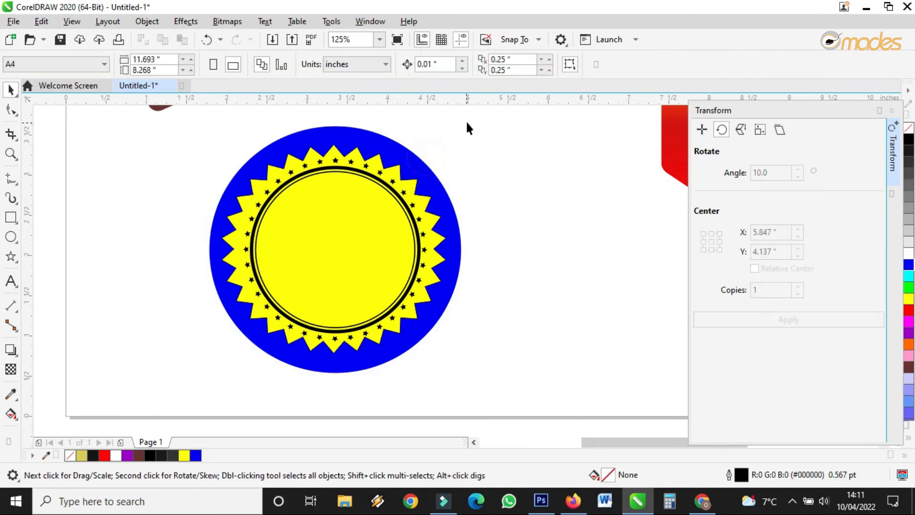
left_click(420, 163)
mouse_move(466, 119)
left_mouse_down()
mouse_move(463, 131)
mouse_move(477, 120)
left_mouse_up()
left_click(459, 131)
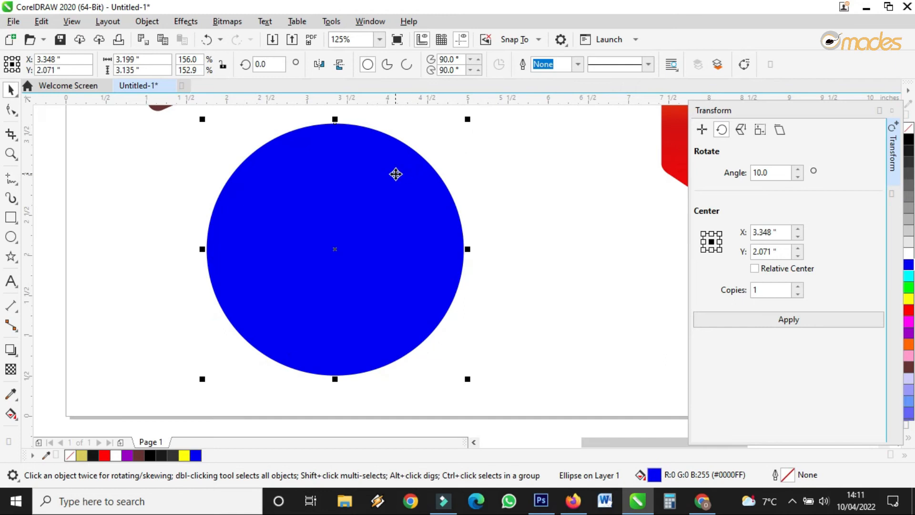
right_click(396, 174)
mouse_move(439, 205)
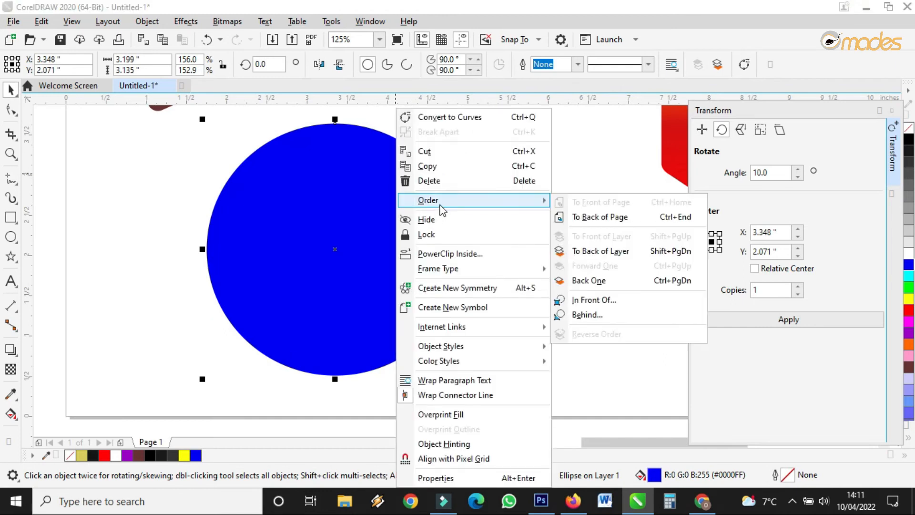
left_click(581, 217)
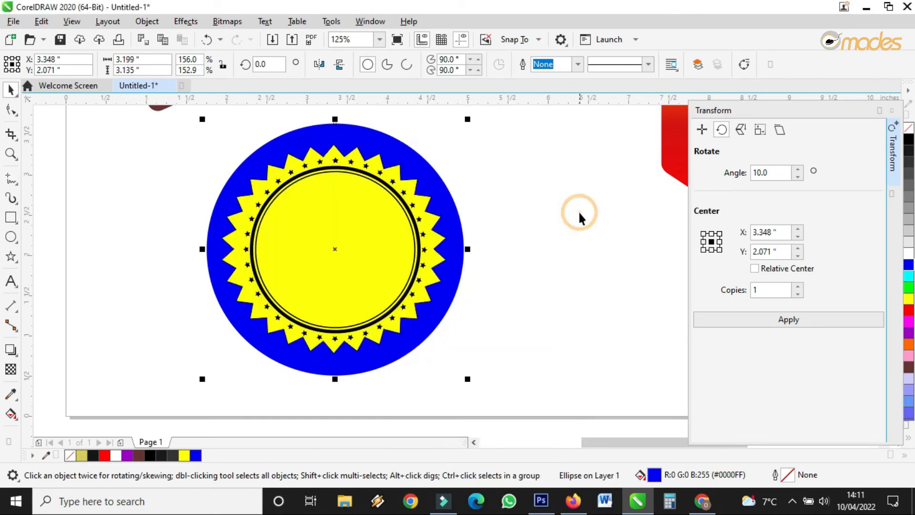
Step: Try purple and magenta fills on the outer circle, and return it to blue
left_click(911, 334)
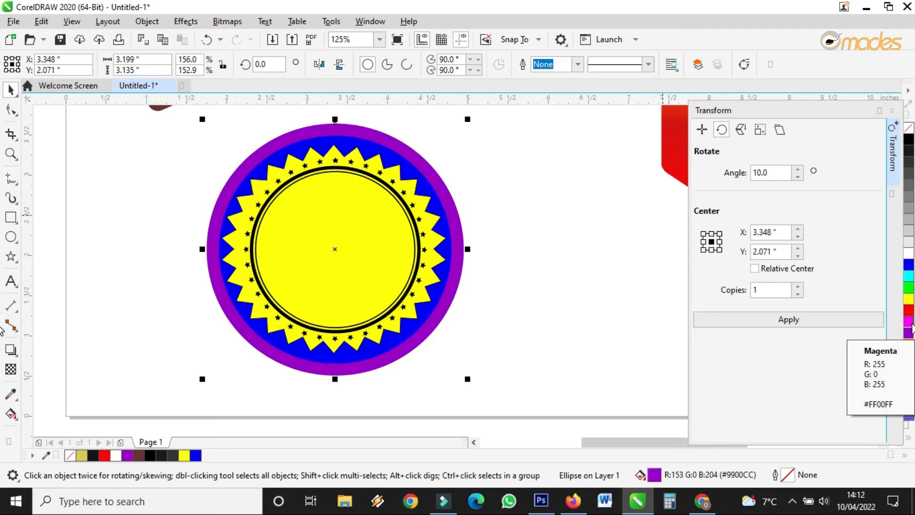
left_click(911, 325)
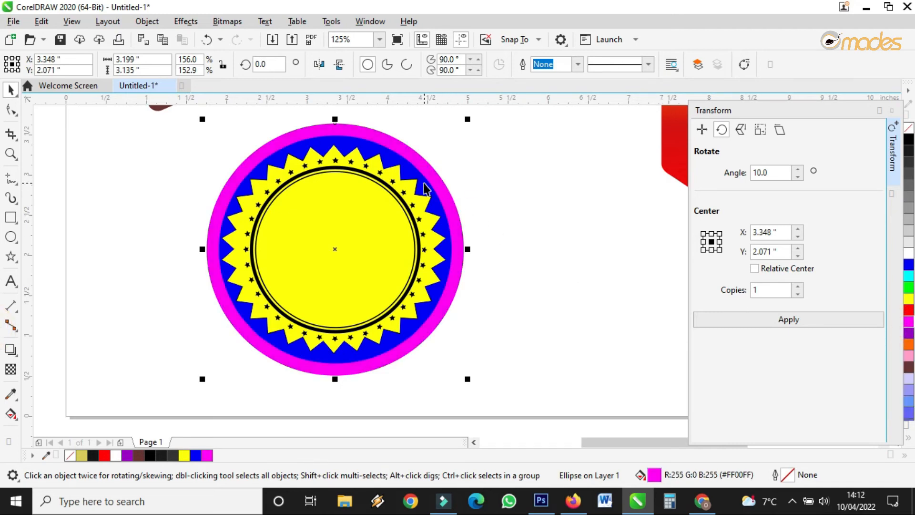
left_click(425, 184)
left_click(425, 168)
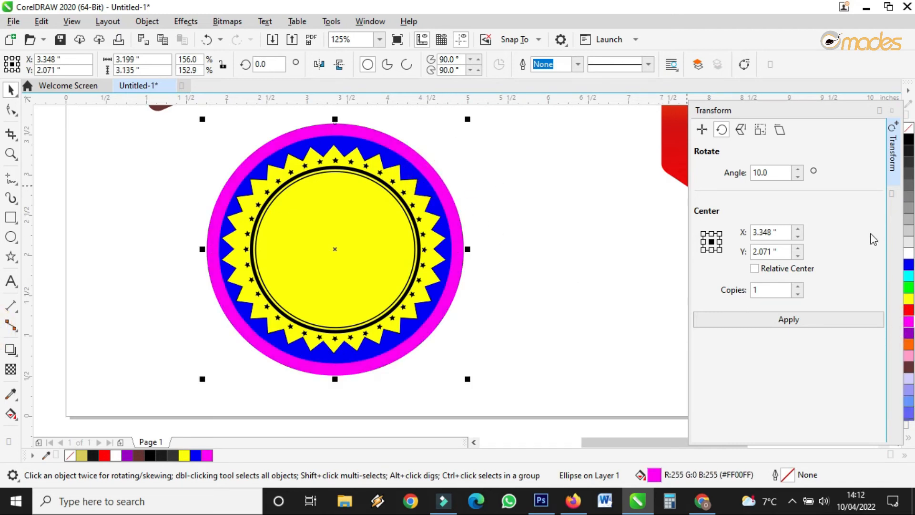
left_click(910, 267)
Step: Fill the inner backing circle behind the starburst with dark purple #660066
left_click(414, 173)
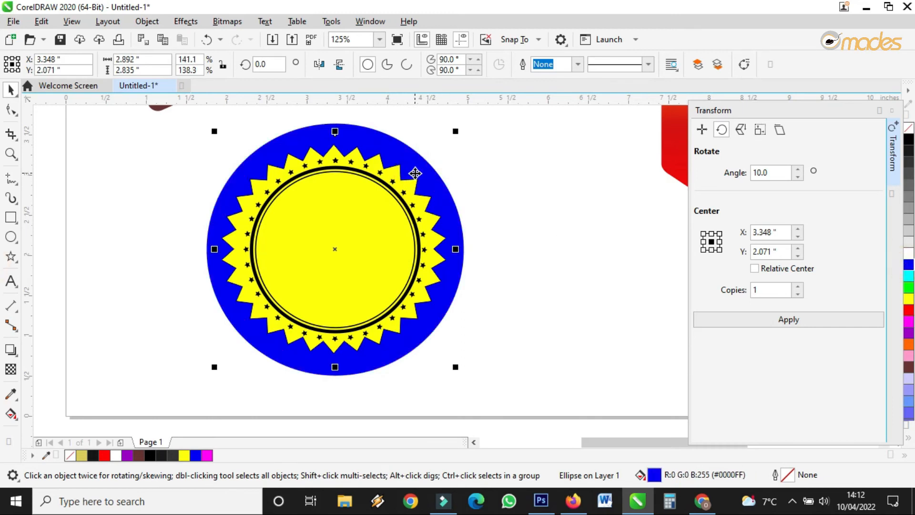
left_click(909, 332)
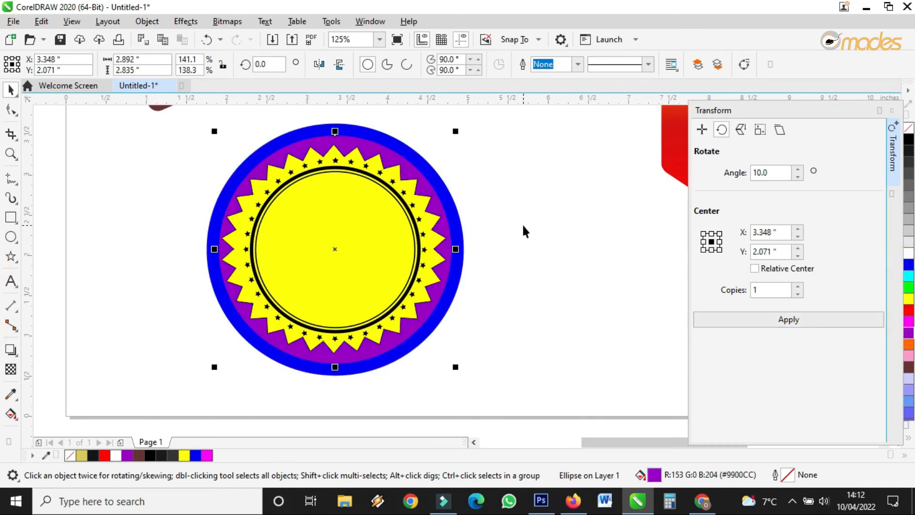
left_click(906, 429)
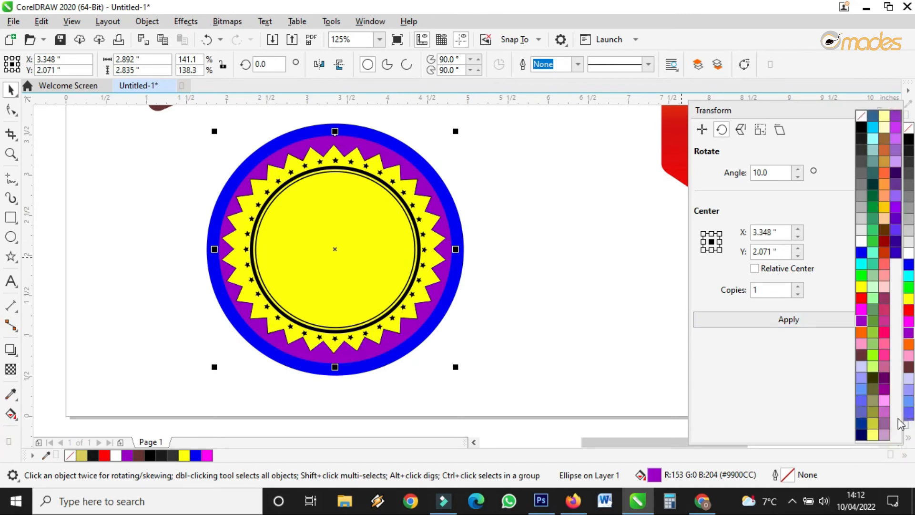
left_click(884, 386)
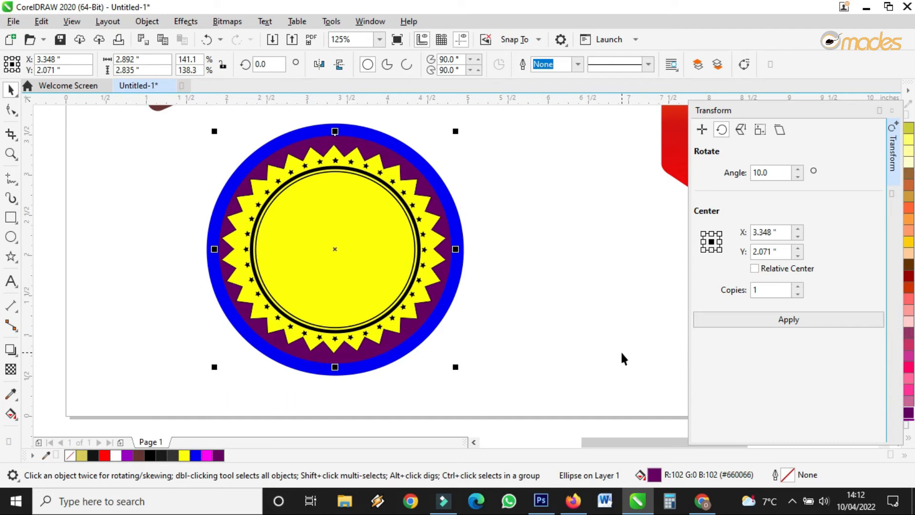
left_click(554, 148)
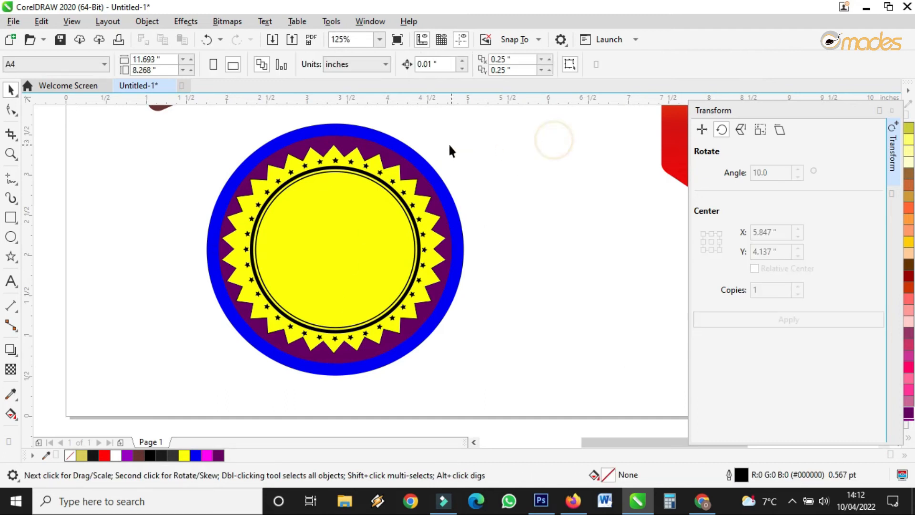
Step: Try dark purple on the outer circle and blue on the inner one, and undo both color changes
left_click(422, 164)
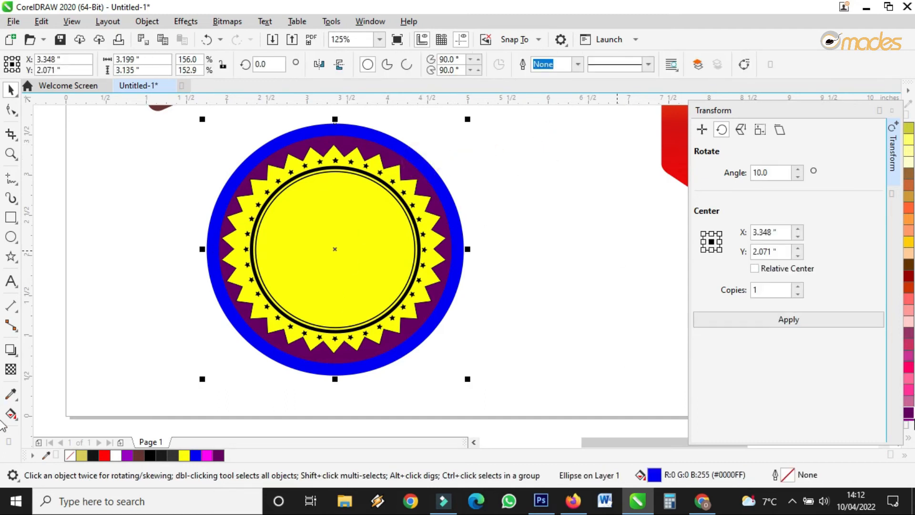
left_click(909, 414)
left_click(436, 197)
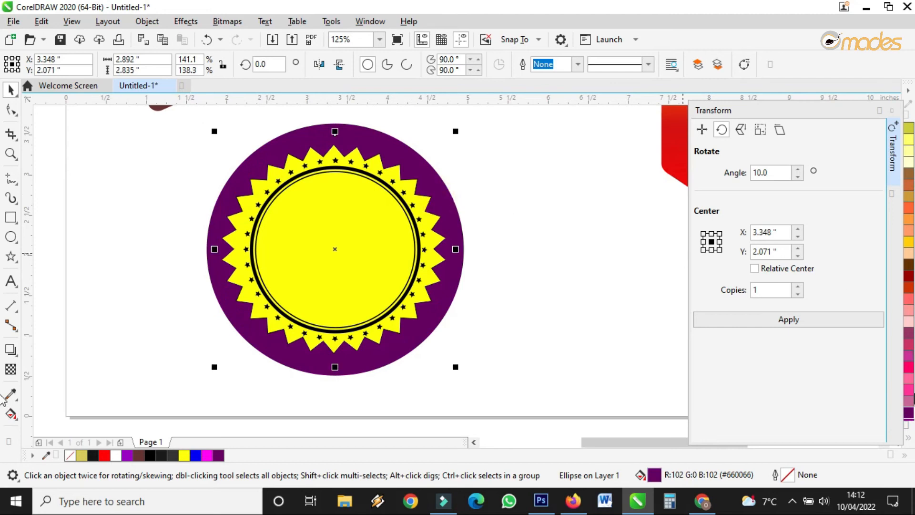
left_click(908, 435)
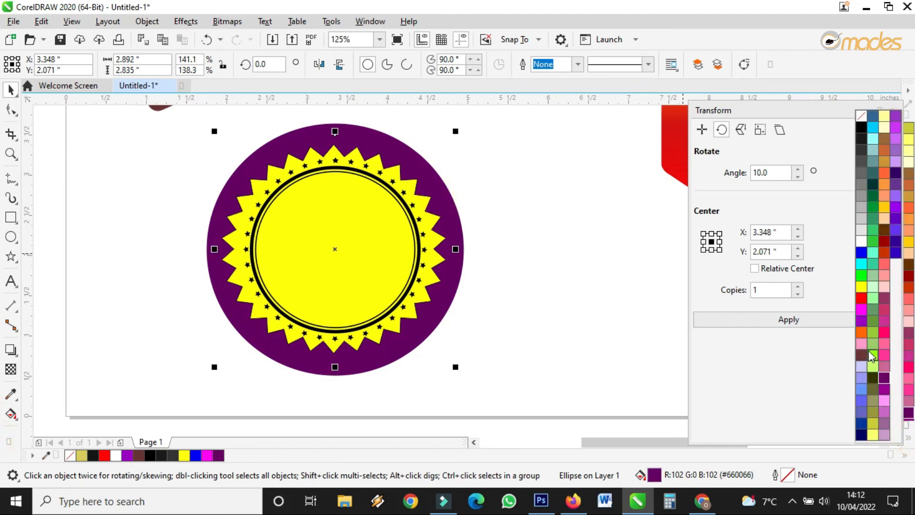
left_click(862, 253)
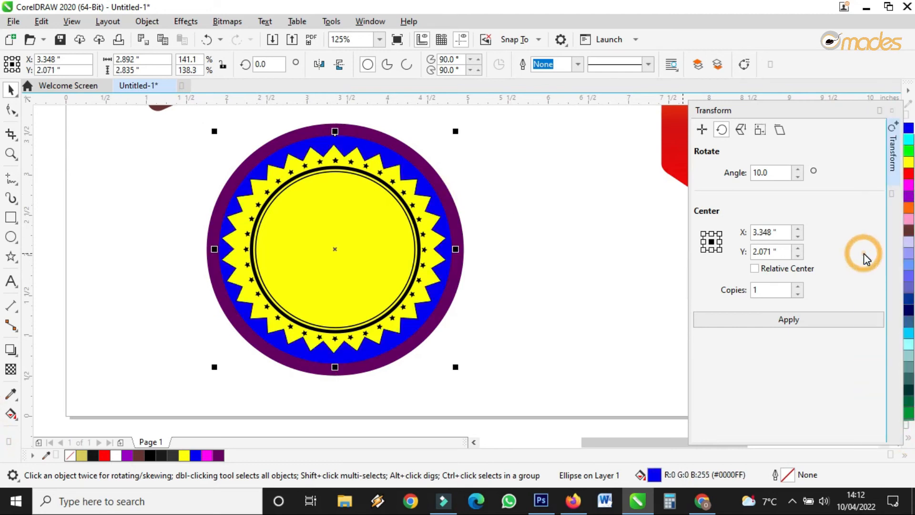
key("ctrl+z")
key("ctrl+z")
left_click(520, 255)
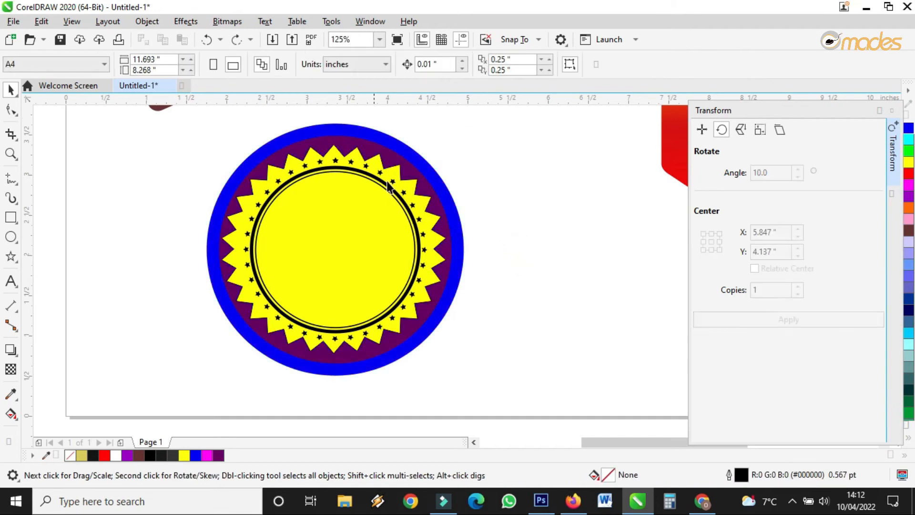
Step: Remove the outline from the yellow 30-point starburst
scroll(342, 174, "down", 2)
scroll(343, 174, "up", 4)
scroll(348, 149, "down", 2)
scroll(348, 149, "up", 8)
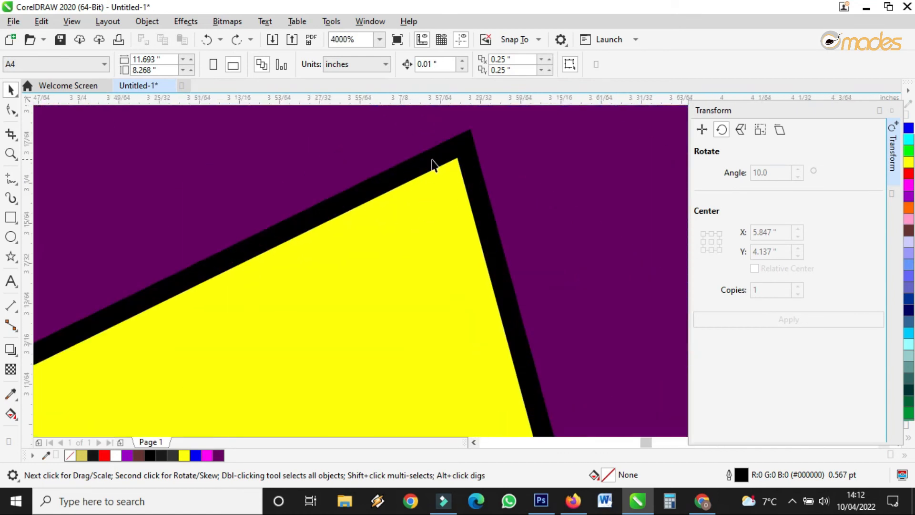
left_click(424, 173)
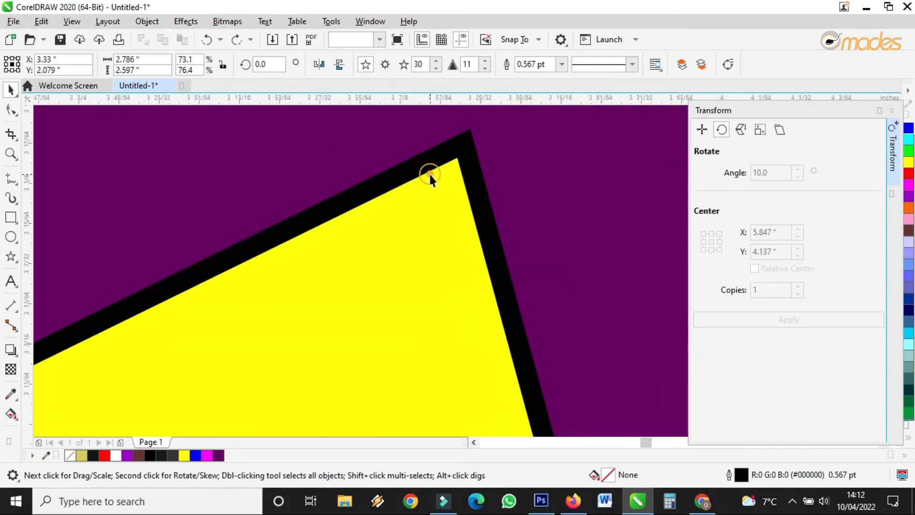
left_click(562, 65)
left_click(527, 78)
scroll(455, 171, "down", 8)
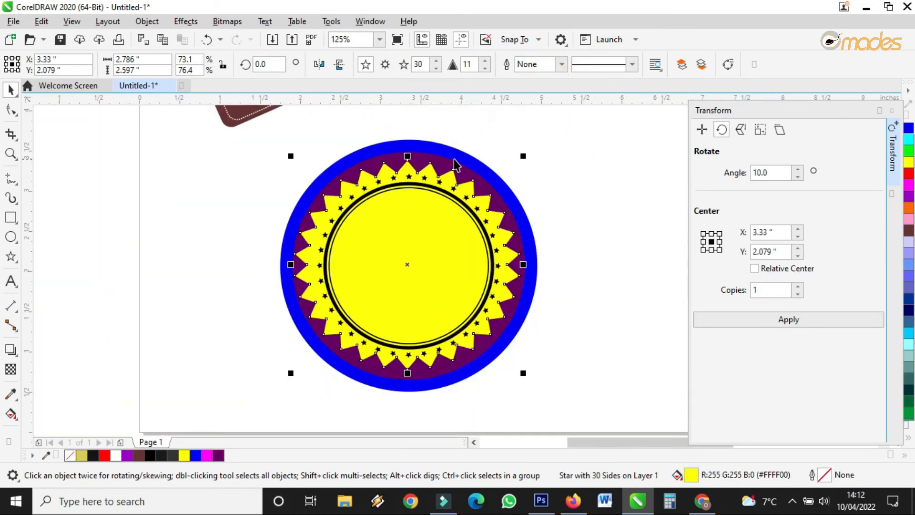
left_click(557, 168)
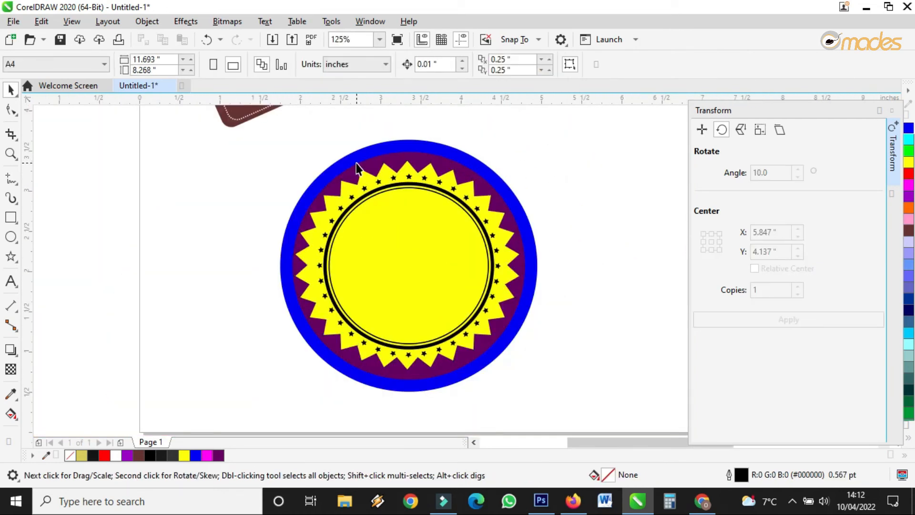
Step: Select the starburst with its circles and small stars, shift them slightly to about X 3.354, Y 2.062 inches, and group them
left_click_drag(561, 127, 261, 377)
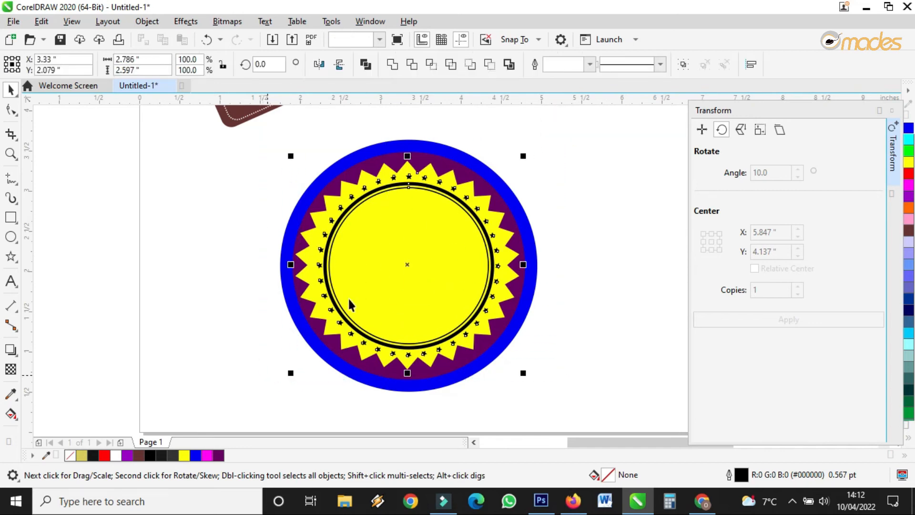
scroll(436, 185, "up", 1)
left_click_drag(425, 179, 420, 178)
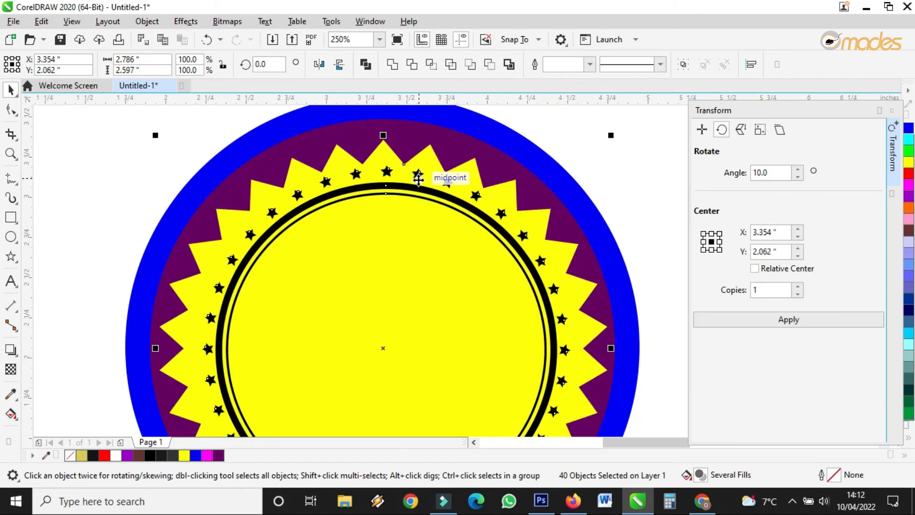
scroll(420, 178, "down", 2)
scroll(420, 179, "up", 1)
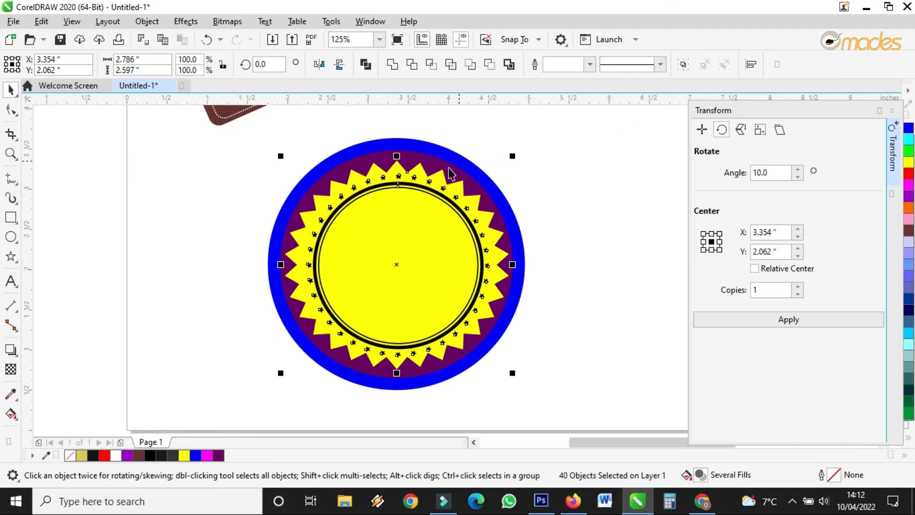
left_click(683, 64)
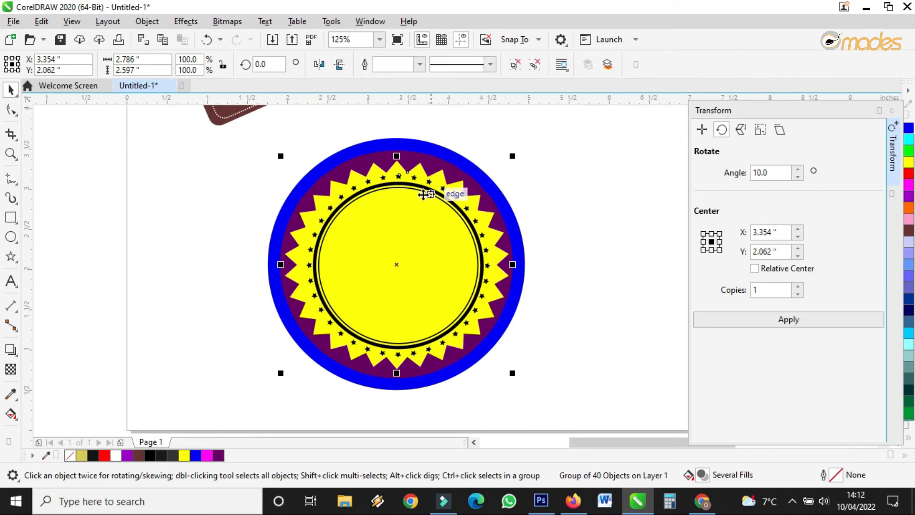
left_click_drag(424, 194, 500, 190)
key("ctrl+z")
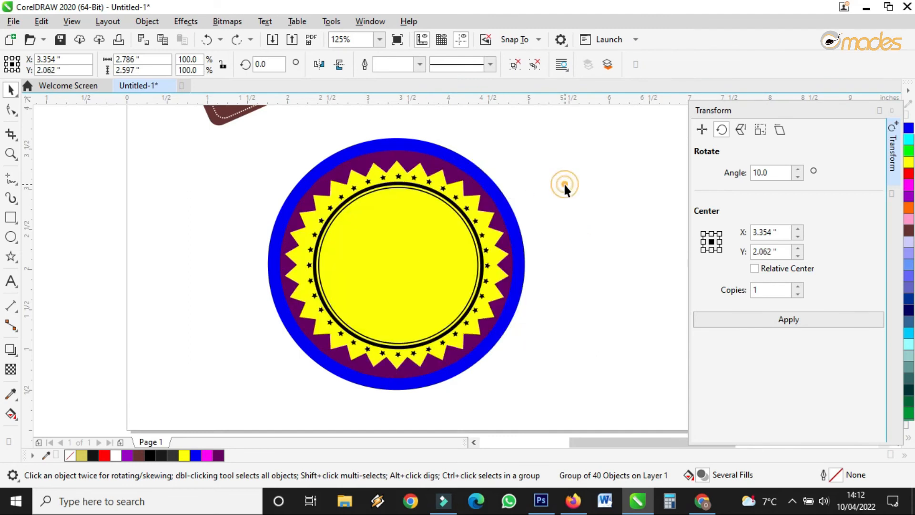
left_click(563, 182)
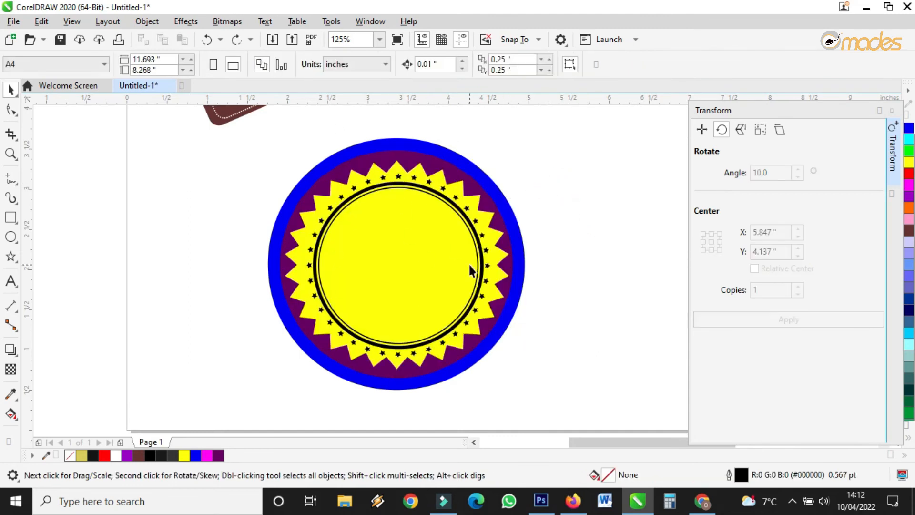
scroll(469, 263, "down", 2)
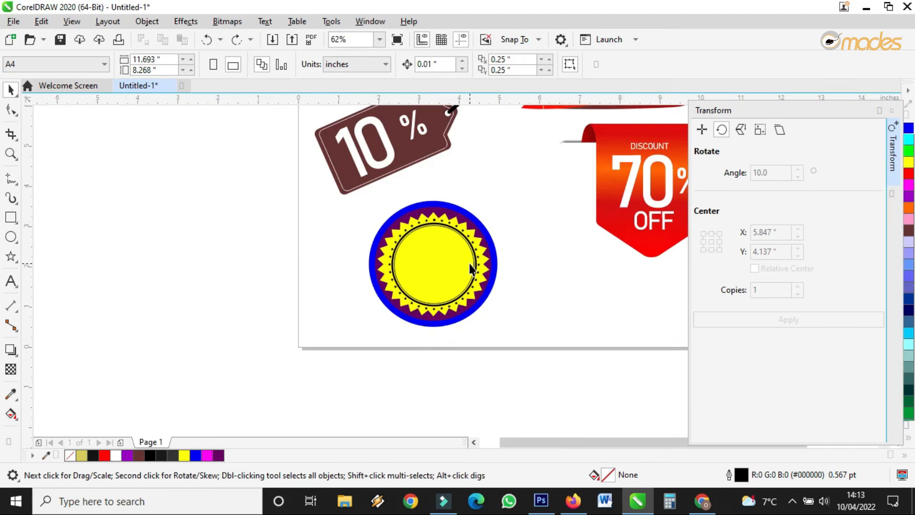
scroll(479, 244, "up", 2)
Step: Draw a thin horizontal rectangle about 4.85 by 0.083 inches across the badge
left_click(11, 217)
left_click_drag(179, 270, 570, 266)
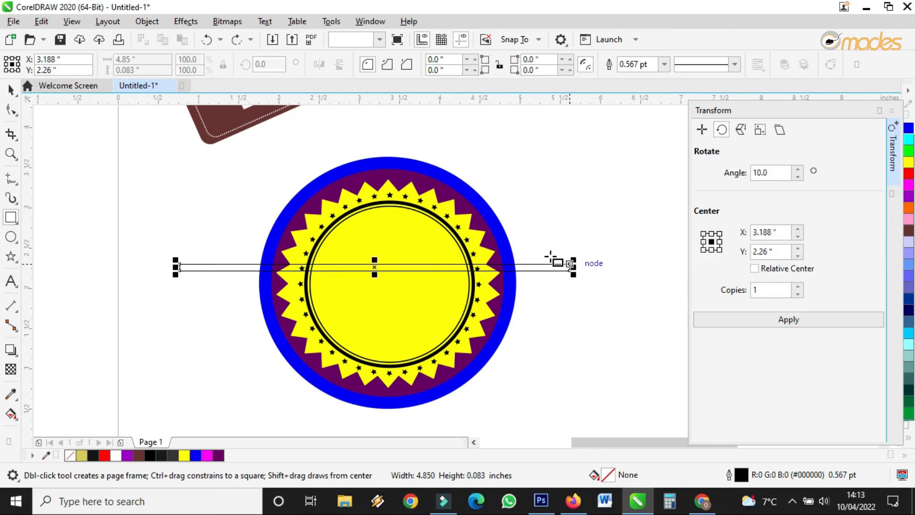
key("space")
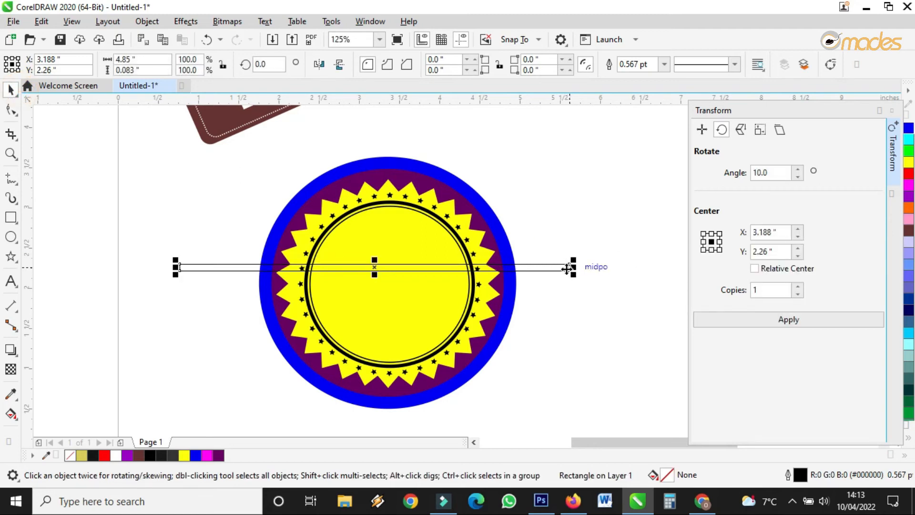
Step: Rotate the thin rectangle about 24.4 degrees and move it up to about X 3.128, Y 2.681 inches
left_click(571, 270)
left_click_drag(577, 262, 580, 164)
left_click(508, 204)
left_click_drag(478, 223, 473, 190)
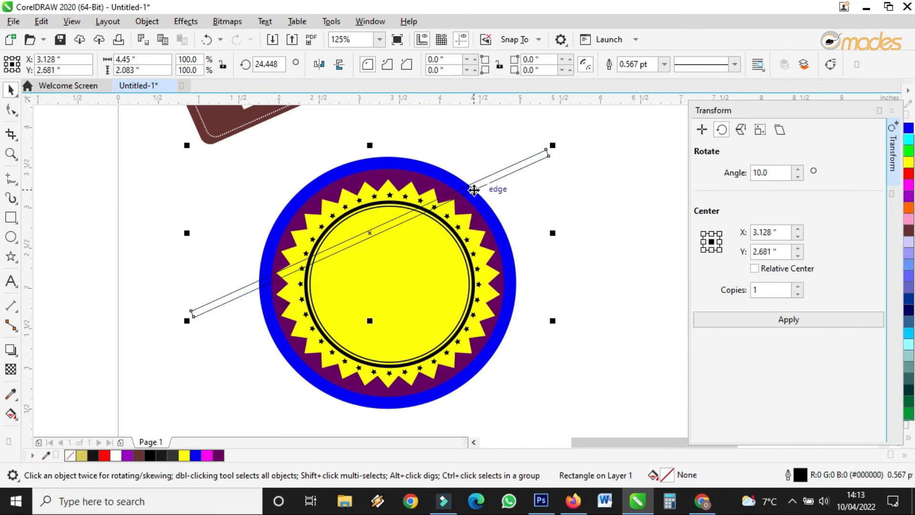
Step: Turn off snapping and fill the slanted bar with bright green #00FF00
left_click(72, 22)
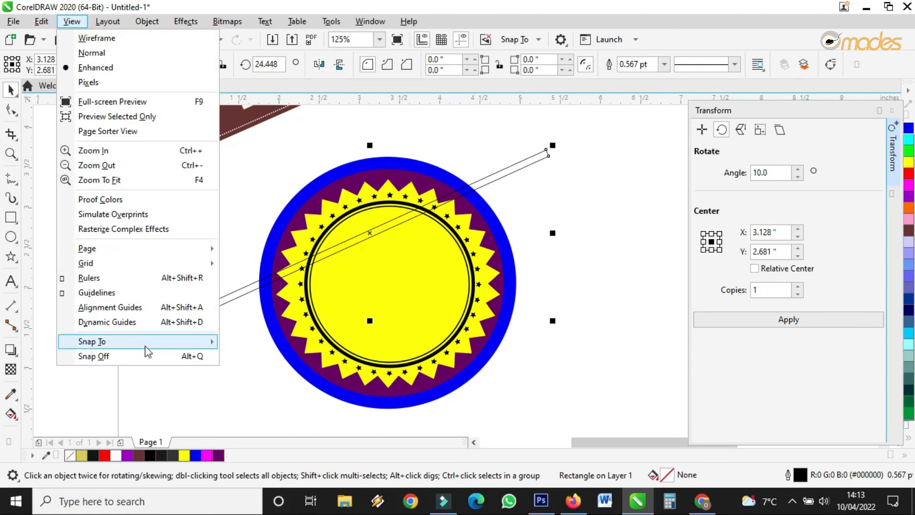
mouse_move(136, 342)
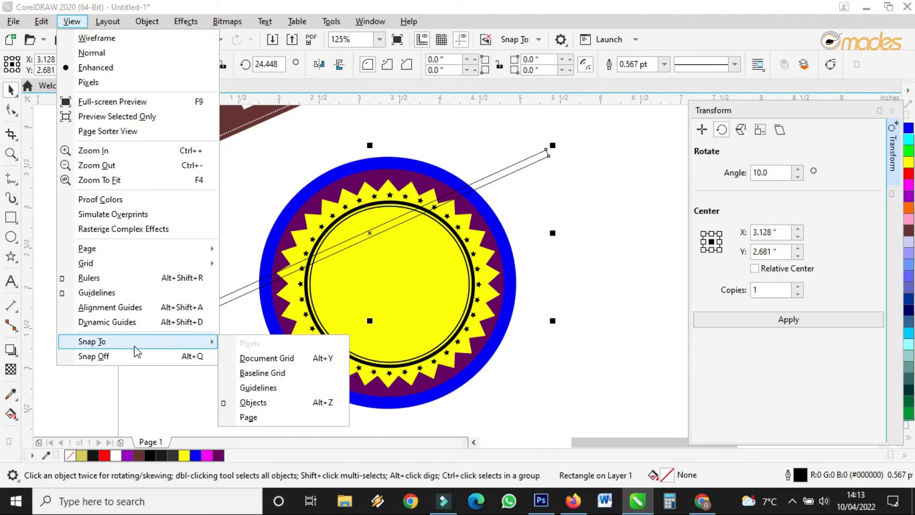
left_click(125, 357)
left_click(498, 174)
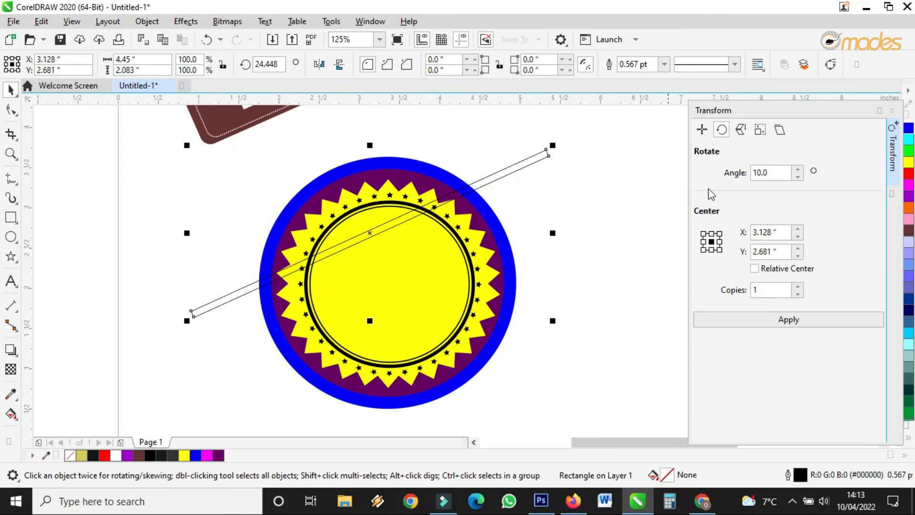
left_click(909, 151)
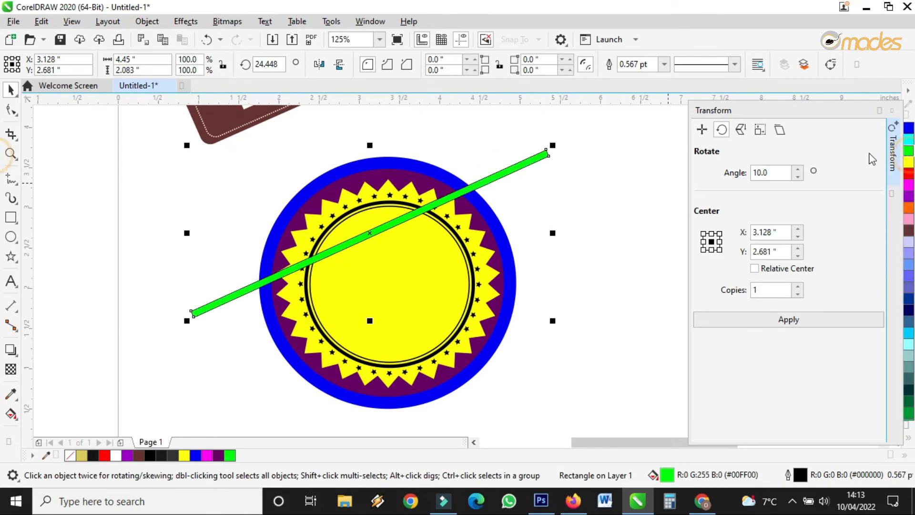
Step: Move the grouped yellow starburst off the backing circles to about X 6.821, Y 0.345 inches
left_click(433, 231)
left_click_drag(424, 216, 564, 286)
scroll(422, 241, "up", 2)
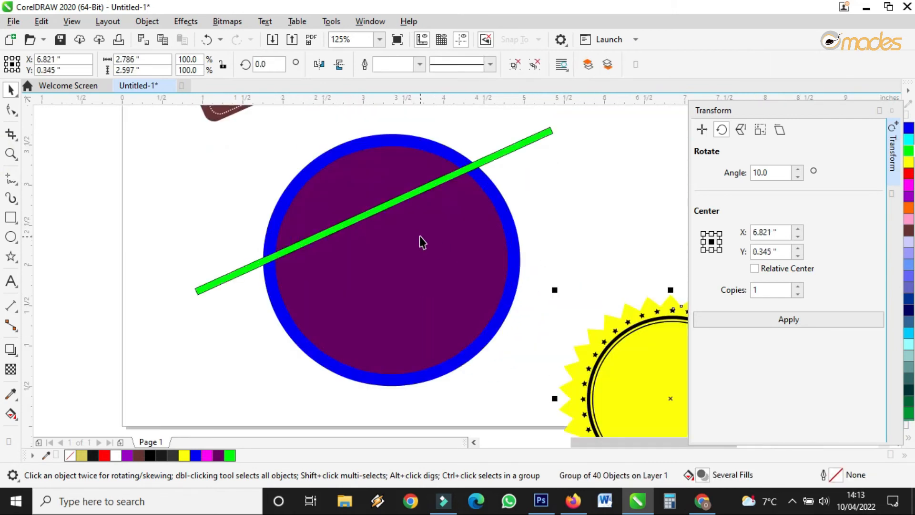
Step: Remove the outline from the slanted green bar
left_click(428, 190)
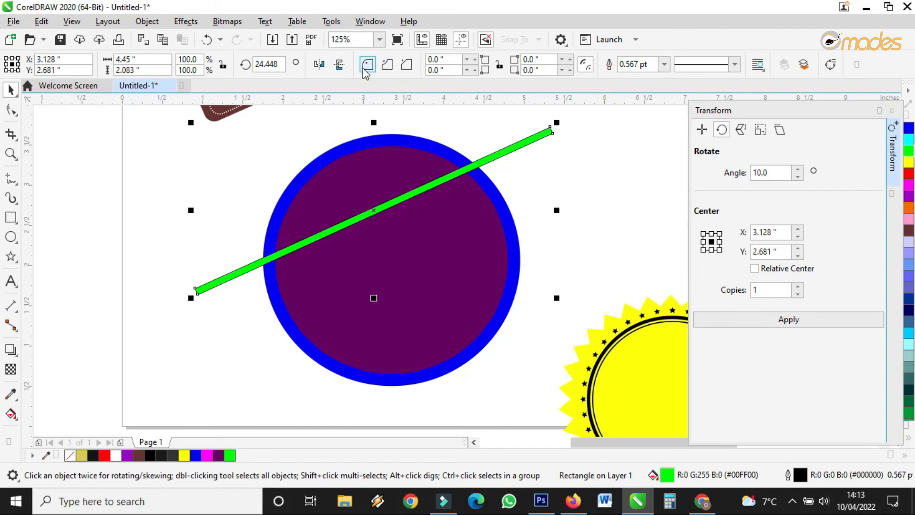
left_click(665, 64)
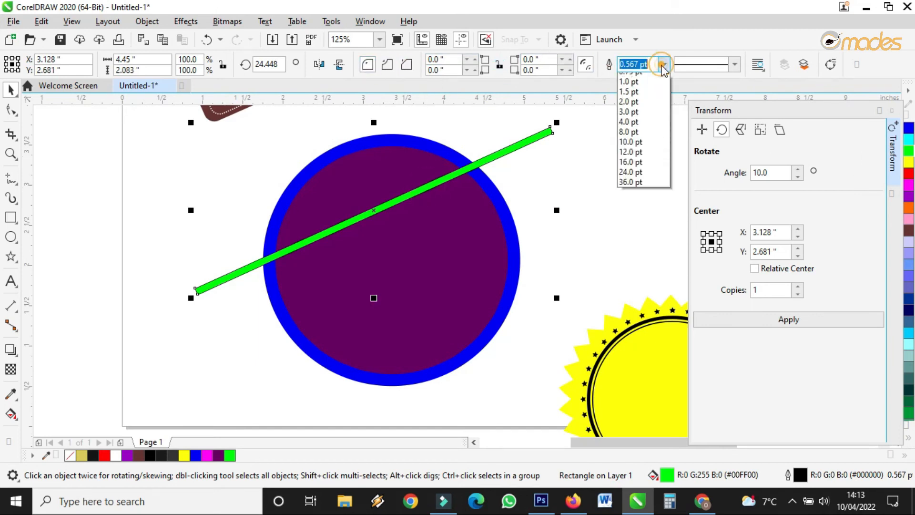
left_click(629, 75)
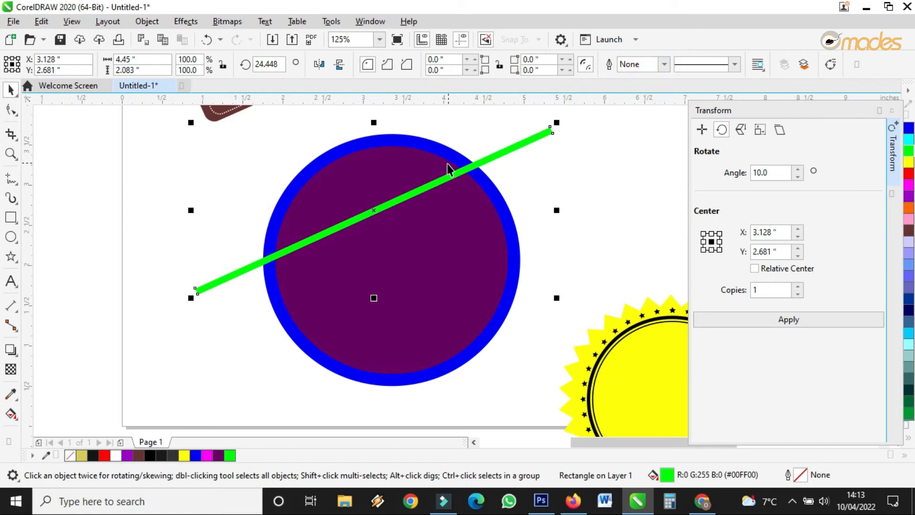
Step: Duplicate the green bar into five parallel bars of varied length, scaling one copy to 76.1% and another to about 115.6%
left_click_drag(425, 188, 418, 167)
left_click_drag(549, 108, 507, 148)
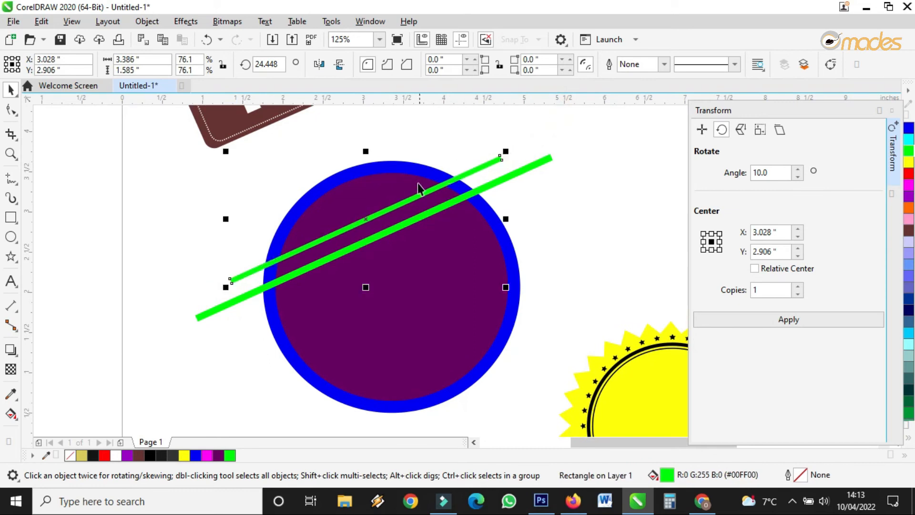
left_click_drag(408, 228, 416, 258)
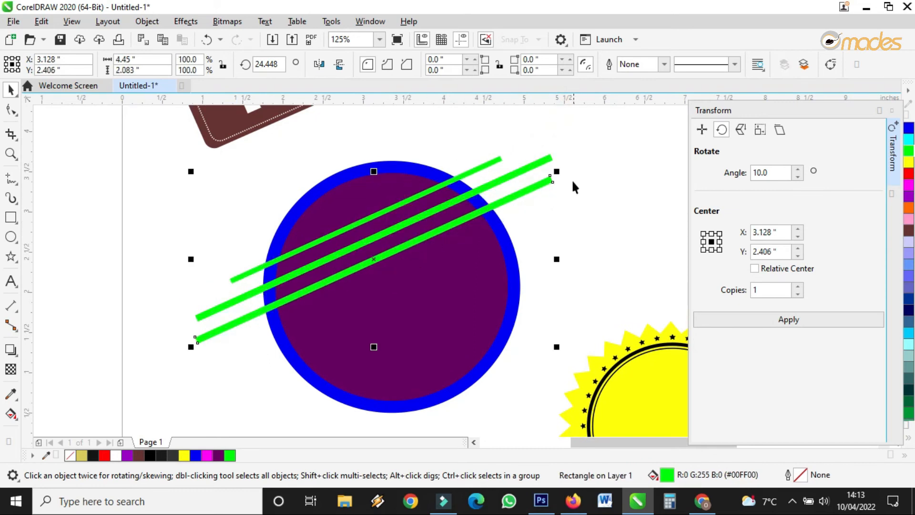
left_click_drag(558, 172, 581, 162)
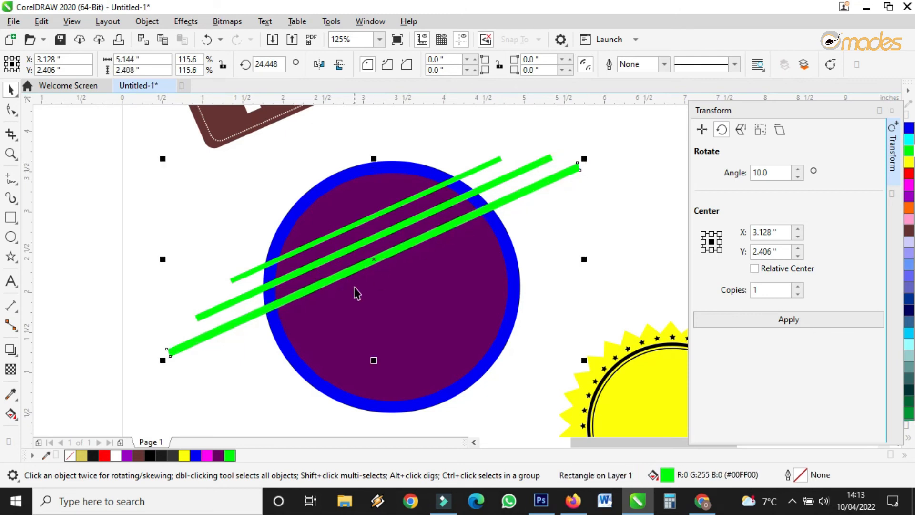
left_click_drag(375, 362, 375, 363)
left_click_drag(353, 224, 374, 288)
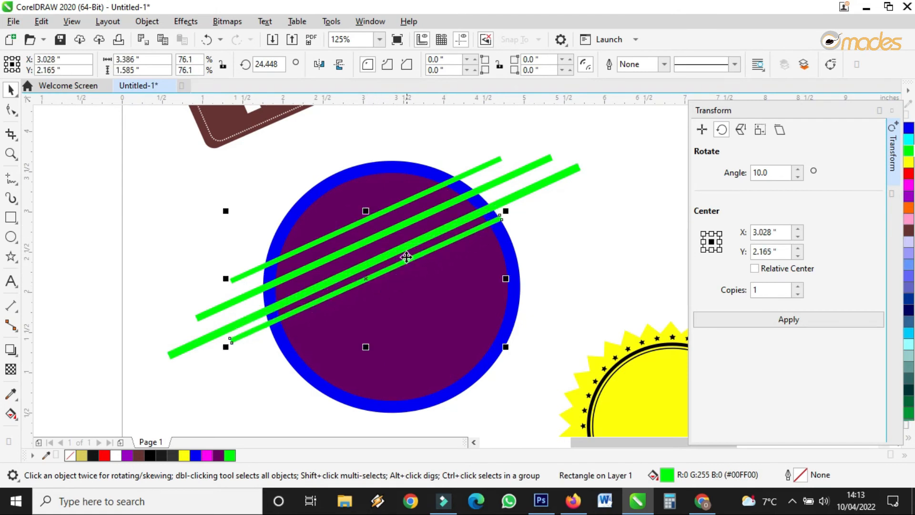
left_click_drag(403, 253, 404, 283)
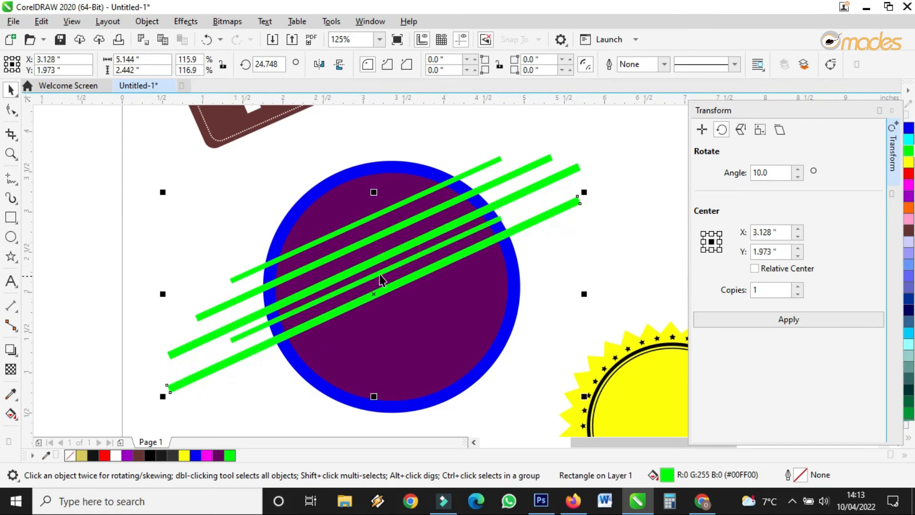
Step: Duplicate all five green bars onto the lower part of the circles and fill the copies with navy #000066
left_click_drag(613, 131, 114, 399)
left_click_drag(364, 276, 404, 367)
scroll(350, 291, "down", 2)
scroll(388, 301, "up", 2)
left_click_drag(387, 300, 399, 301)
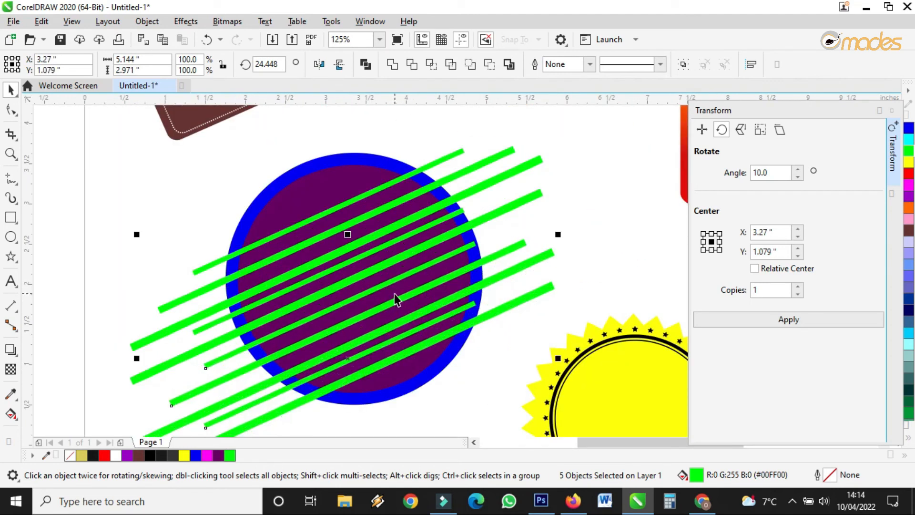
left_click(908, 313)
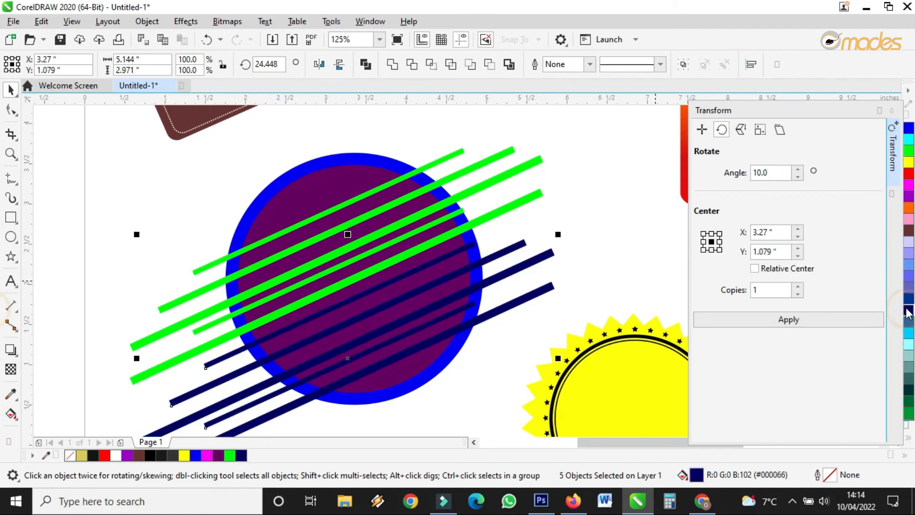
Step: Lengthen the two short navy bars to about 85.5% and 93.1% scale, and fill the middle navy bar purple
left_click(486, 246)
left_click_drag(482, 239, 539, 223)
left_click(469, 308)
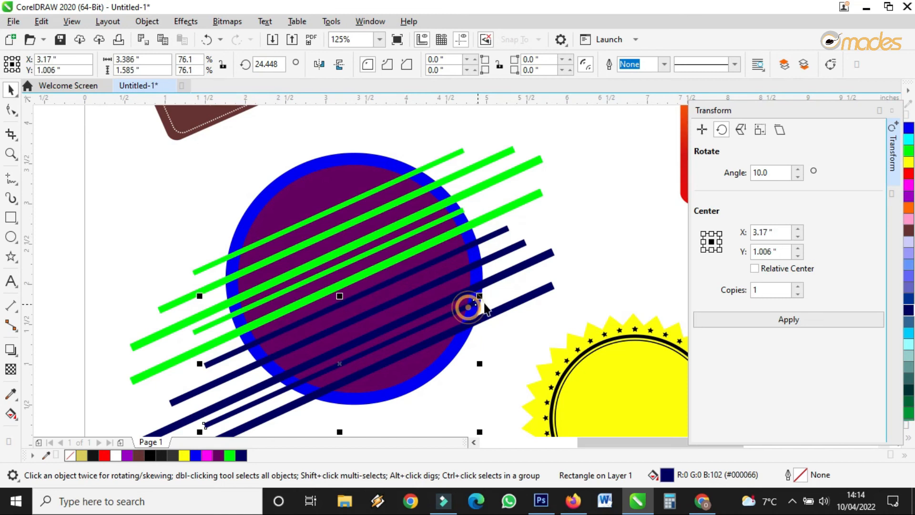
left_click_drag(479, 295, 552, 252)
left_click(909, 195)
left_click(520, 242)
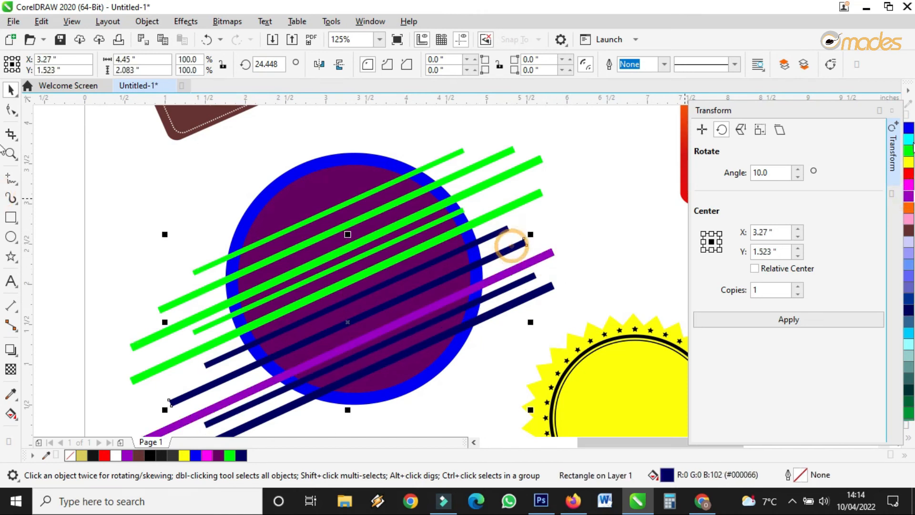
left_click(909, 127)
key("ctrl+z")
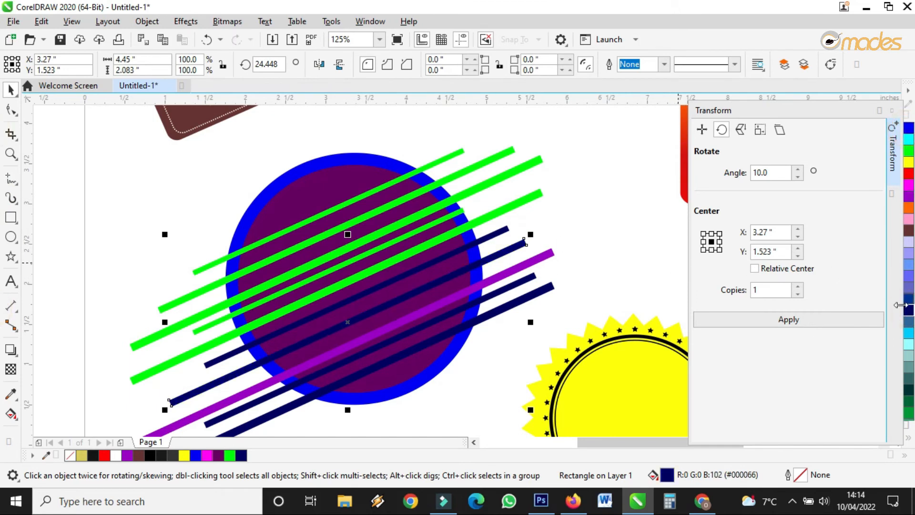
Step: Fill the uppermost navy bar with blue #0000FF and the topmost green bar with yellow #FFFF00
left_click(497, 234)
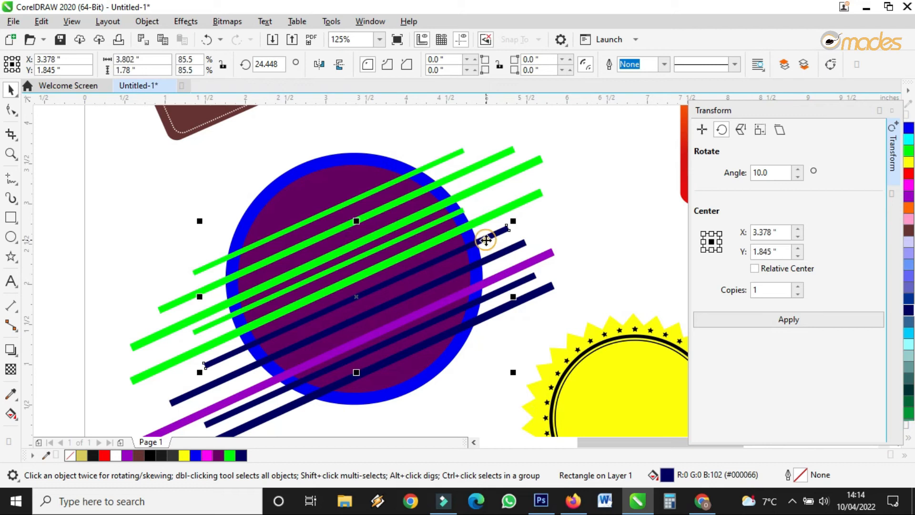
left_click(909, 128)
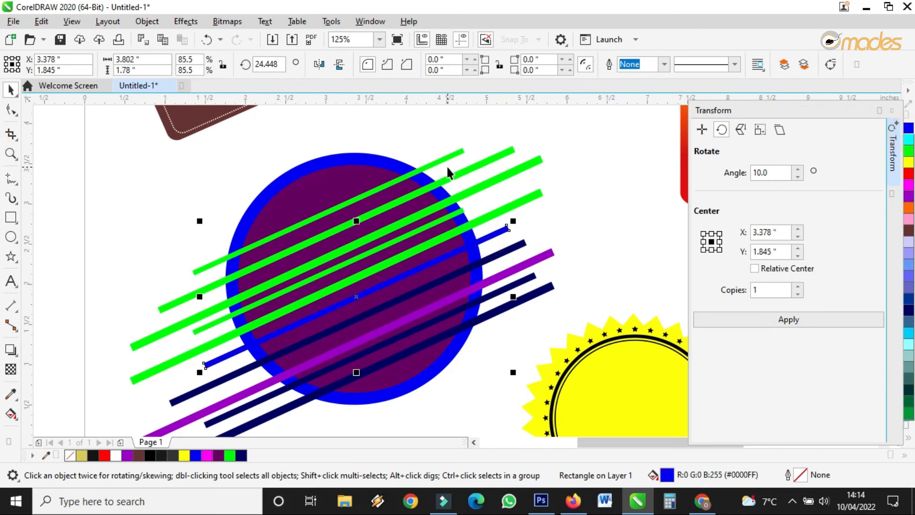
left_click(420, 167)
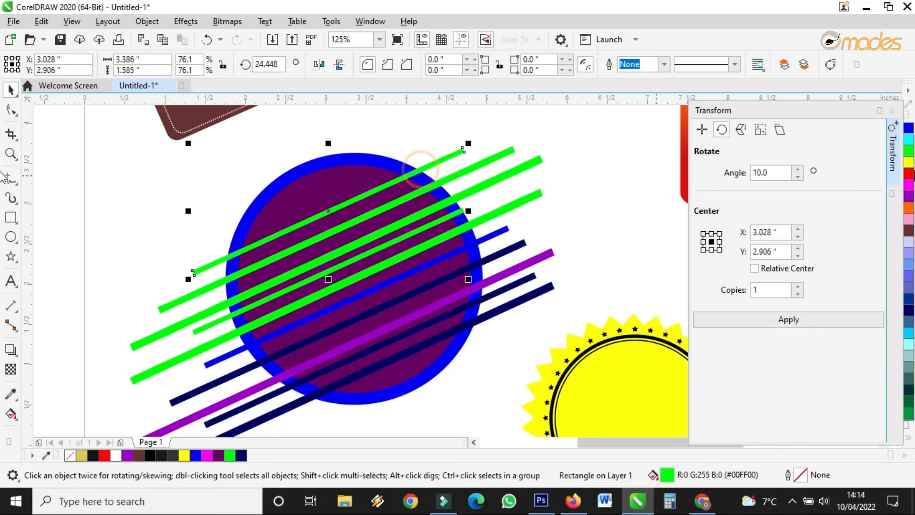
left_click(909, 162)
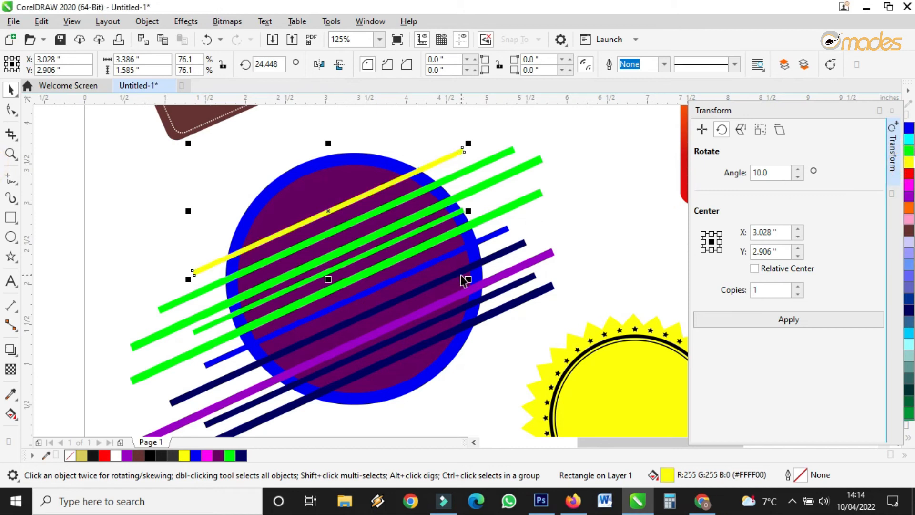
Step: Lengthen the short green bar between the two longest green bars to about 91.1% scale
left_click(461, 277)
left_click(407, 235)
left_click_drag(470, 205, 546, 178)
Step: Fill the green bar below the yellow one with cyan #00FFFF, and place green and yellow bar copies above the stripes
left_click(449, 178)
left_click(909, 140)
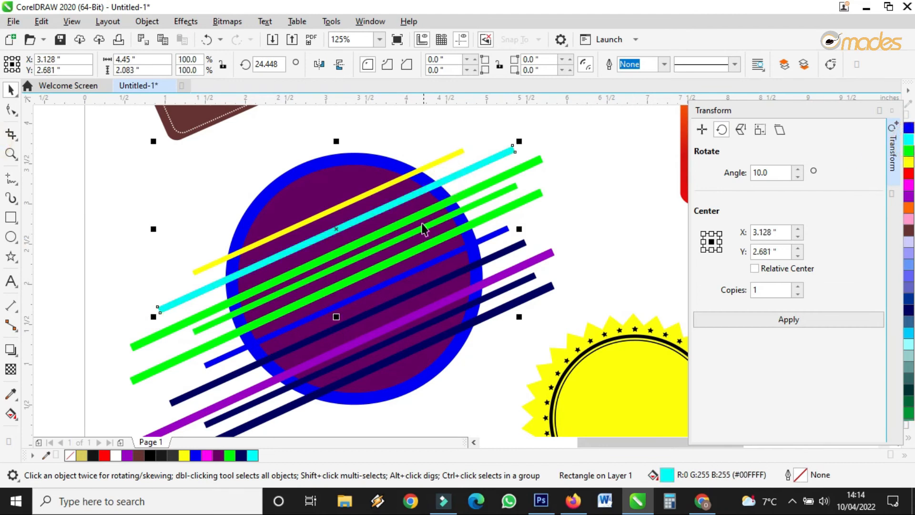
left_click_drag(421, 231, 357, 166)
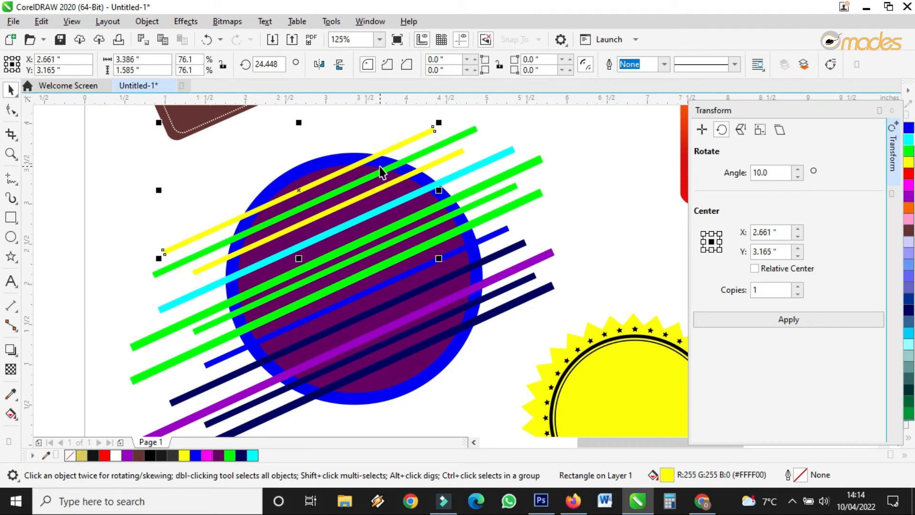
Step: Flatten the navy bar above the purple one slightly to 98.4% vertical scale and move it up beside the blue bar
left_click(423, 290)
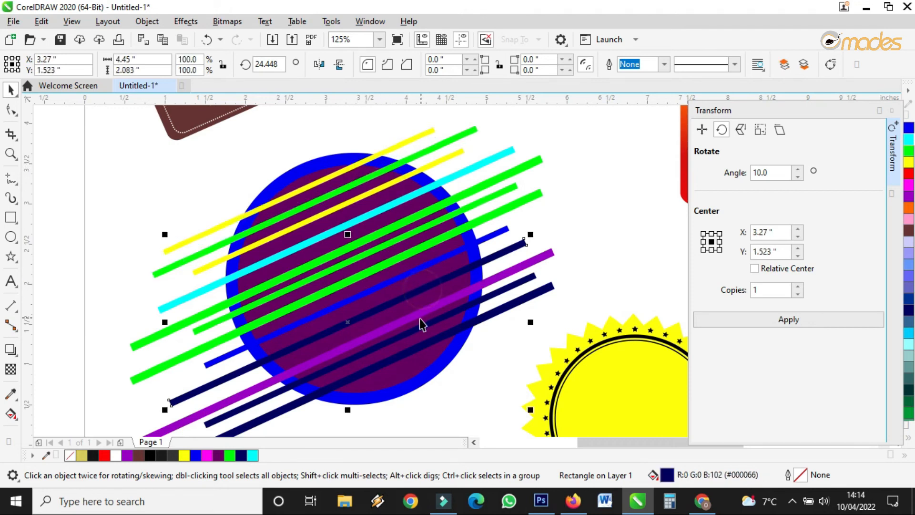
left_click_drag(348, 410, 349, 408)
left_click_drag(349, 237, 351, 240)
key("ctrl+z")
scroll(415, 270, "down", 3)
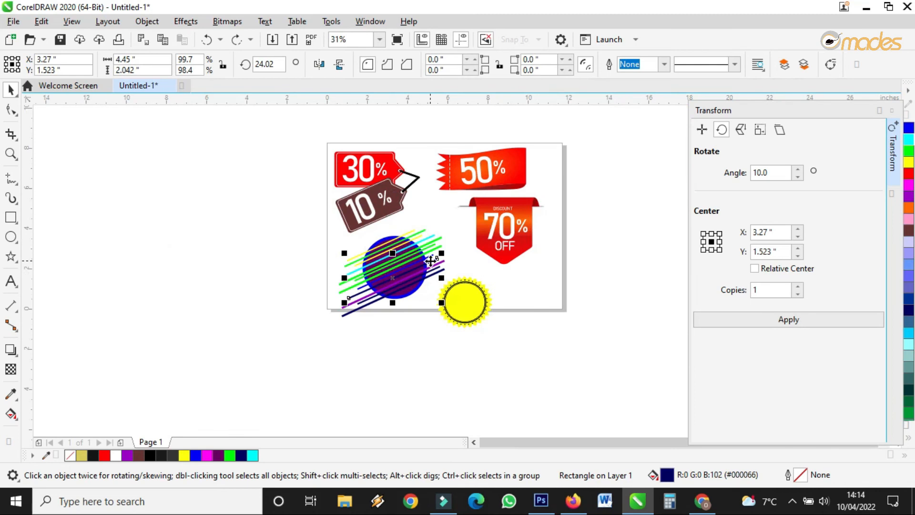
scroll(431, 260, "up", 1)
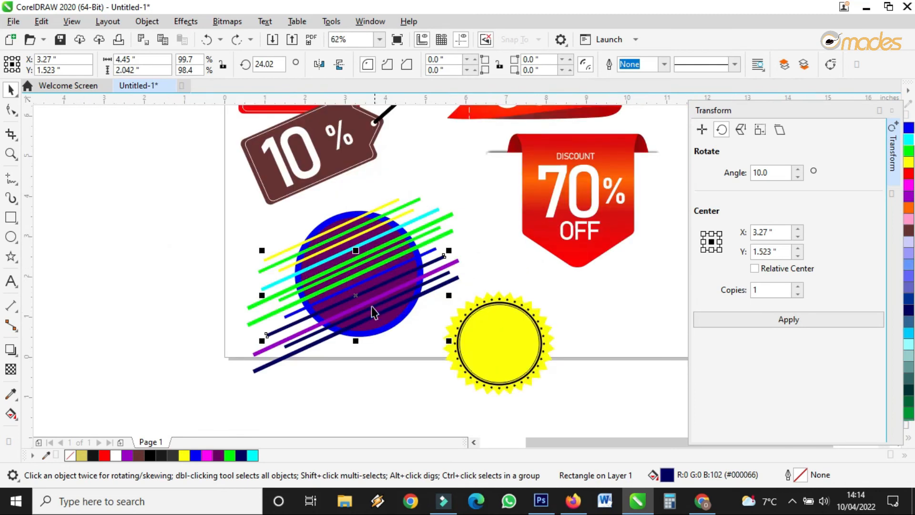
scroll(372, 307, "up", 2)
left_click_drag(361, 282, 359, 252)
Step: Copy the shorter navy bar to just below the purple bar, and move the short green bar down to about Y 2.179 inches
scroll(360, 252, "down", 2)
left_click_drag(382, 288, 377, 282)
left_click(377, 295)
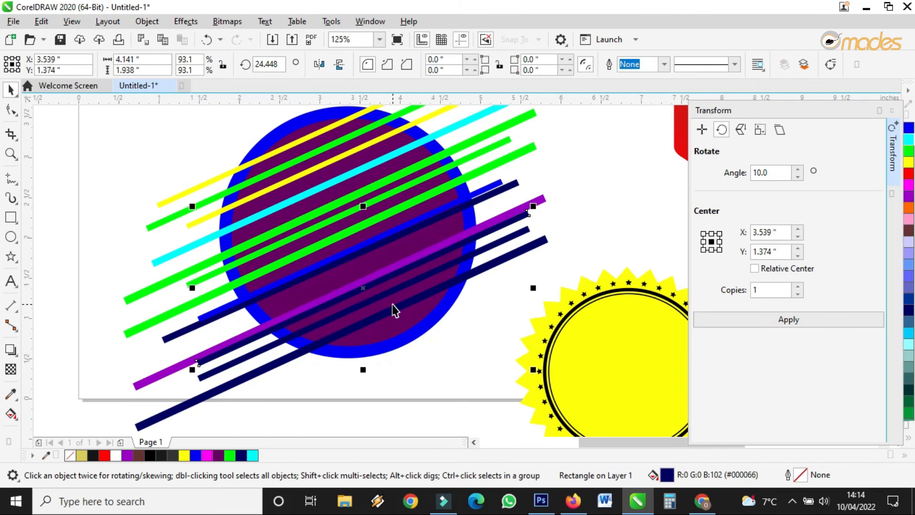
left_click_drag(355, 213, 357, 225)
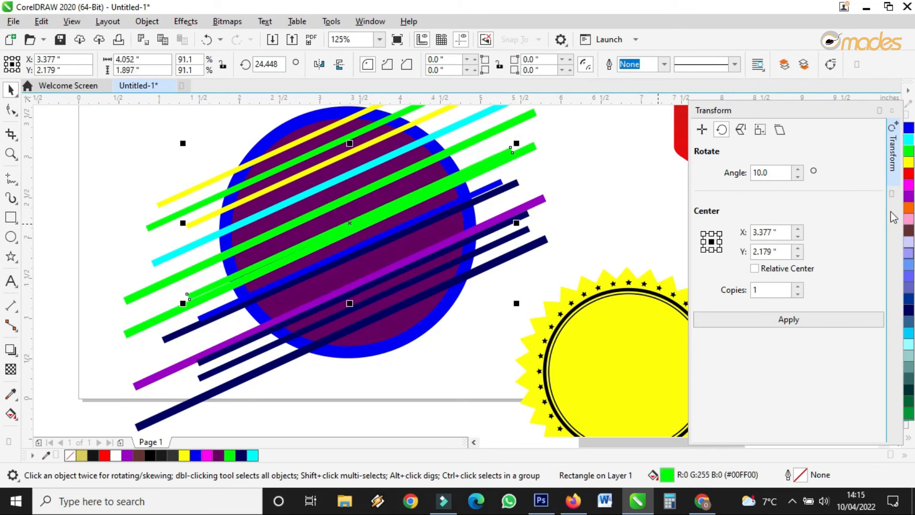
Step: Fill the short green bar between the two longest green bars with orange #FF6600, and move the lower yellow bar down against the cyan bar
left_click(908, 209)
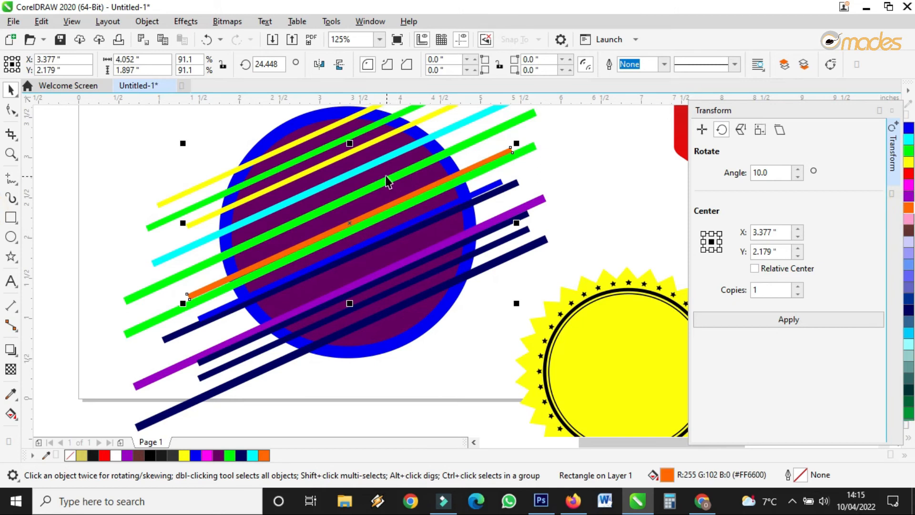
left_click_drag(363, 148, 370, 158)
scroll(381, 205, "down", 2)
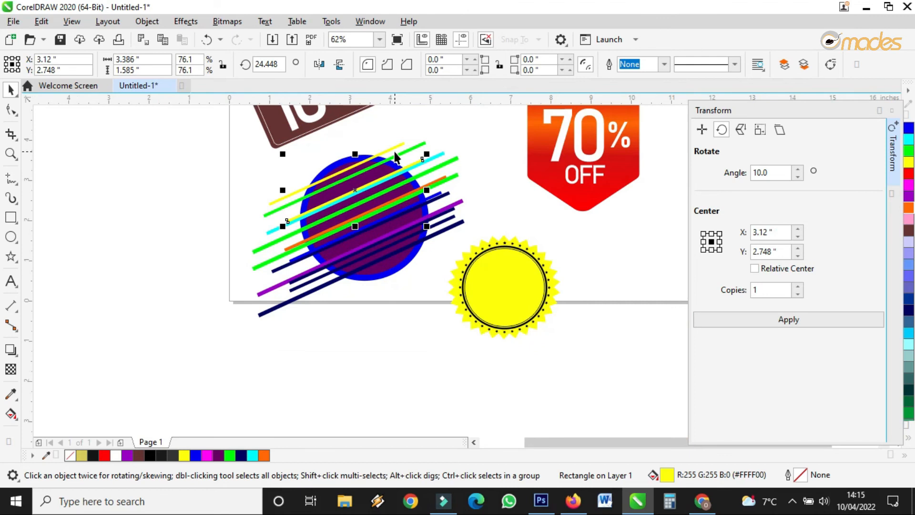
scroll(396, 236, "up", 4)
scroll(425, 206, "down", 2)
scroll(425, 210, "up", 2)
scroll(415, 214, "down", 2)
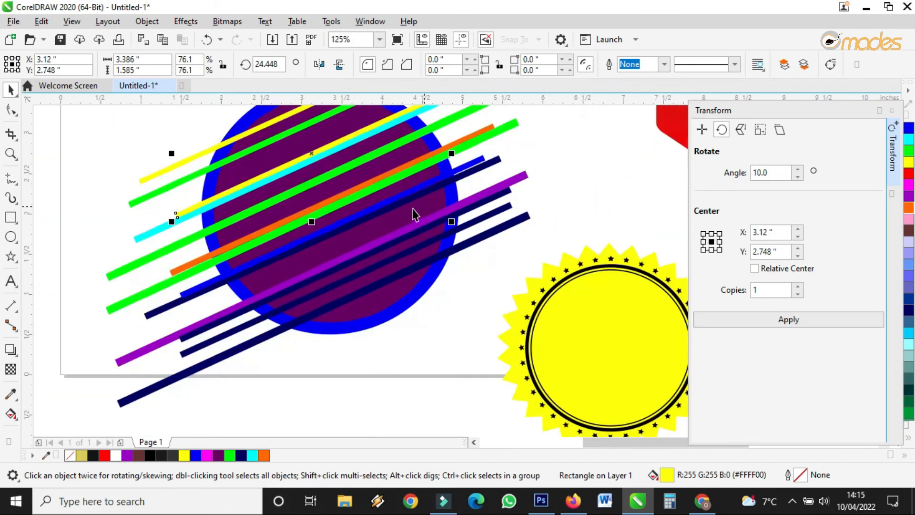
Step: Draw a thin diagonal line about 4.858 by 2.125 inches above the purple bar, with a 1.5 pt cyan #00FFFF outline
left_click(12, 179)
left_click(149, 328)
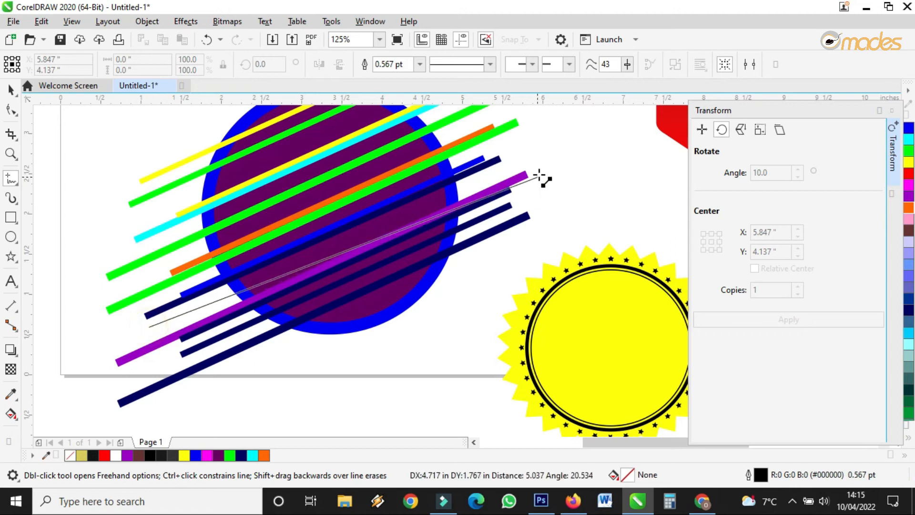
left_click(540, 156)
left_click(420, 64)
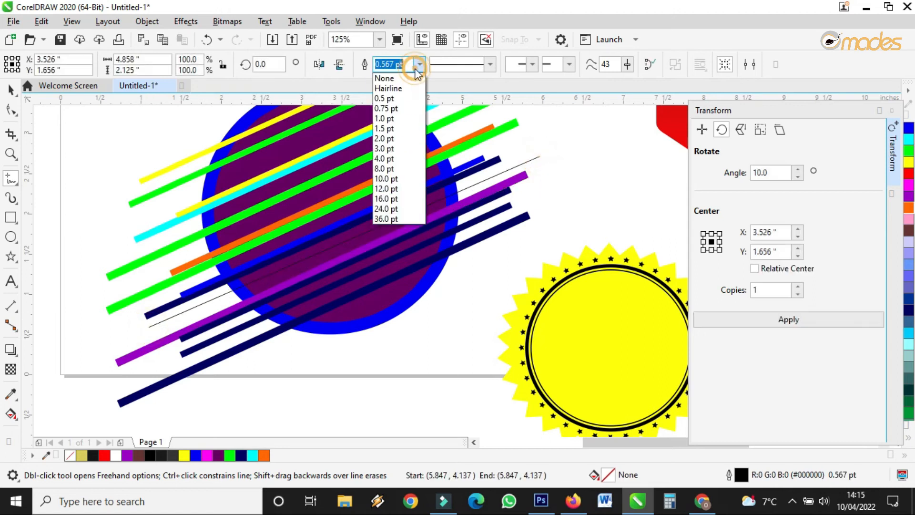
left_click(398, 131)
left_click(11, 89)
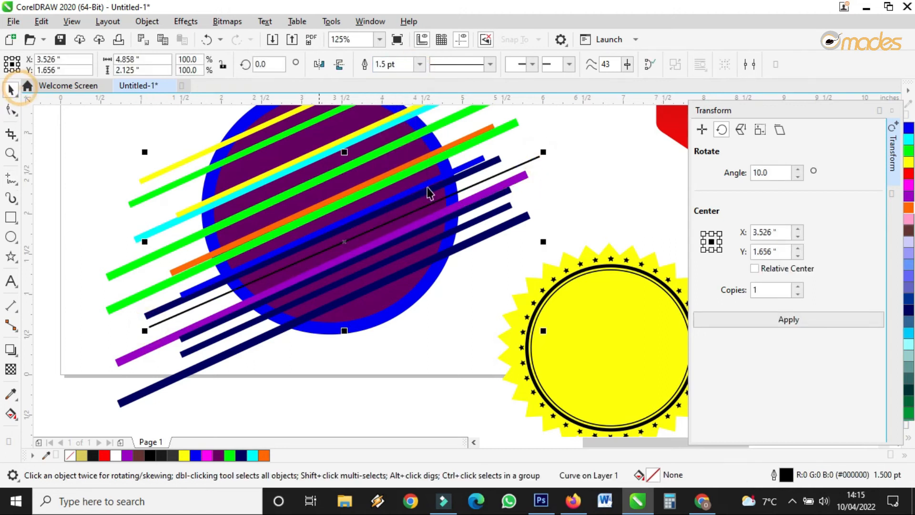
right_click(909, 139)
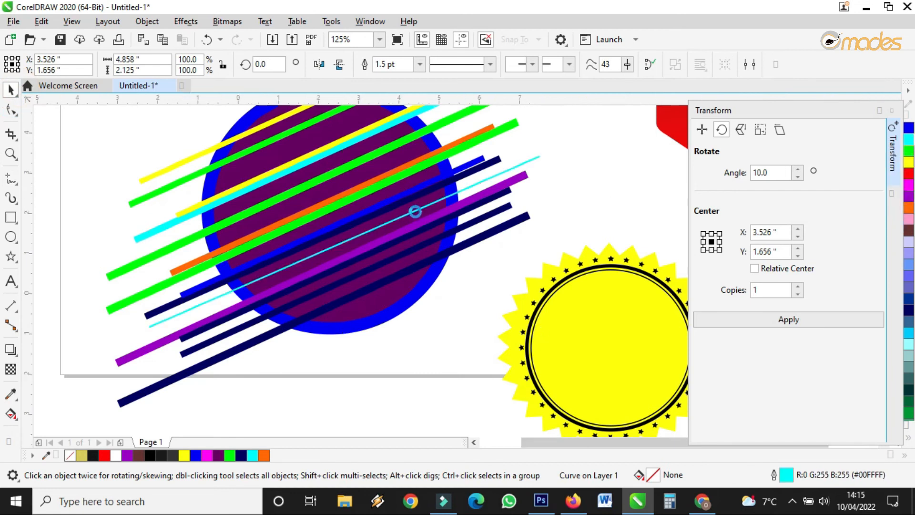
Step: Copy the thin cyan line between the long green bars and again above the cyan bar, coloring the copies pink #FF99CC
scroll(415, 229, "down", 3)
left_click(409, 274)
scroll(457, 297, "up", 3)
left_click_drag(465, 310, 413, 209)
right_click(909, 220)
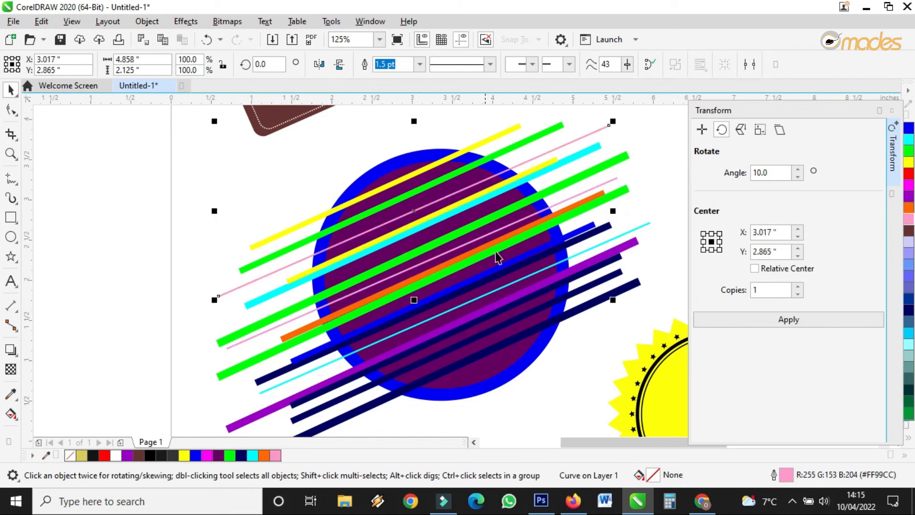
Step: Set the uppermost thin pink line to 2.0 pt and color its outline cyan #00FFFF
left_click(420, 64)
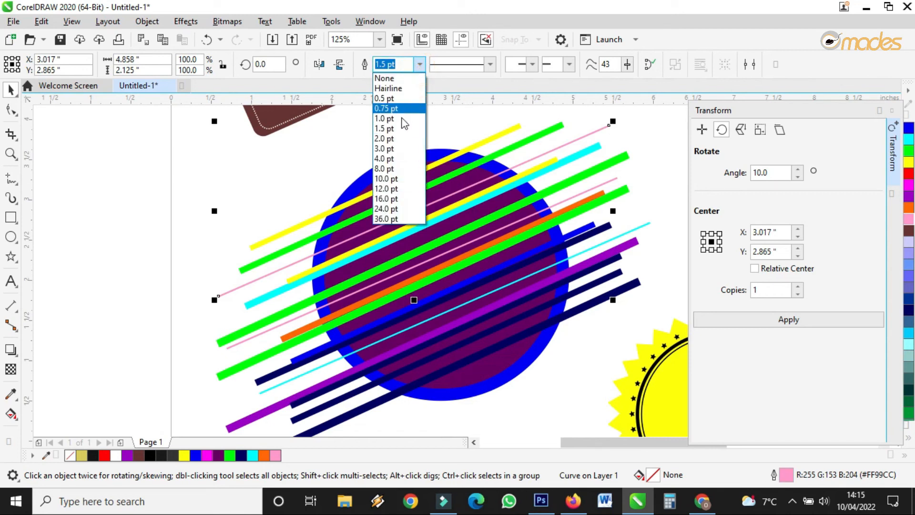
left_click(398, 137)
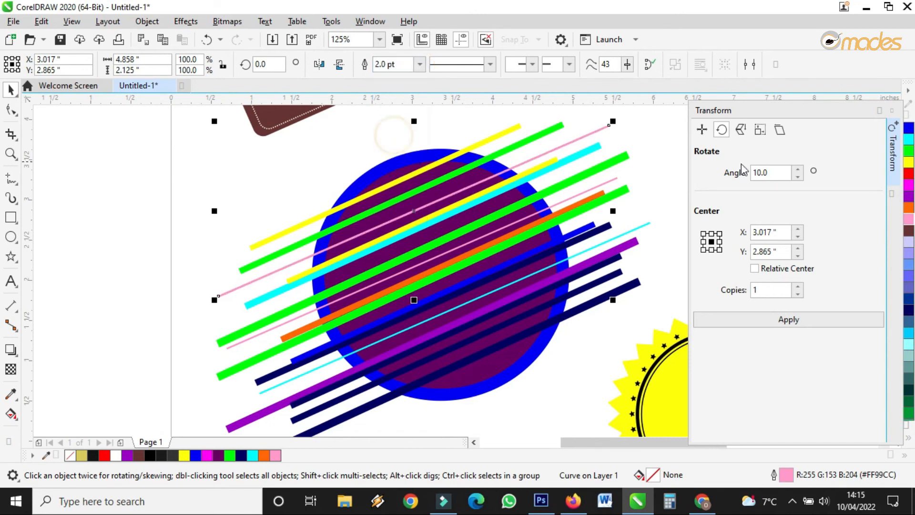
right_click(909, 144)
scroll(507, 185, "down", 3)
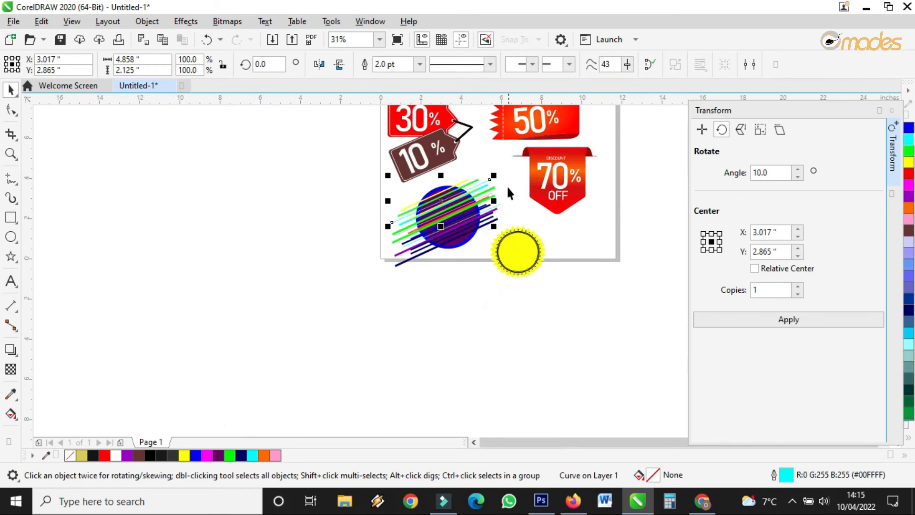
scroll(506, 191, "up", 1)
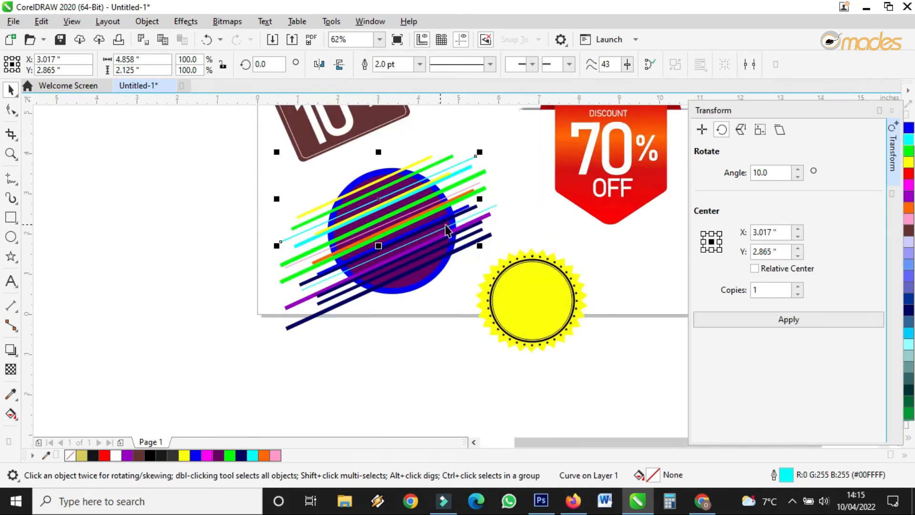
Step: Move the yellow starburst badge onto the circles at about X 3.338, Y 2.087 inches and bring it in front of the stripes
left_click(532, 293)
left_click_drag(548, 296, 413, 227)
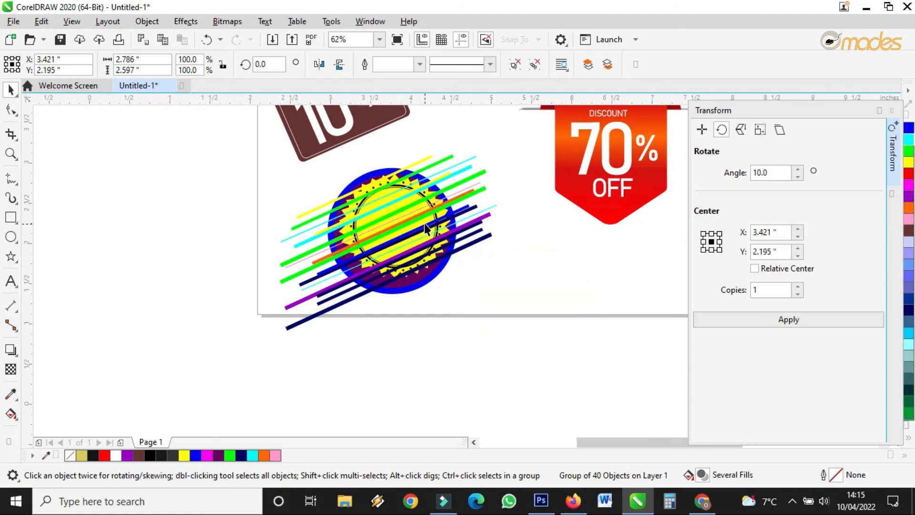
scroll(424, 224, "up", 2)
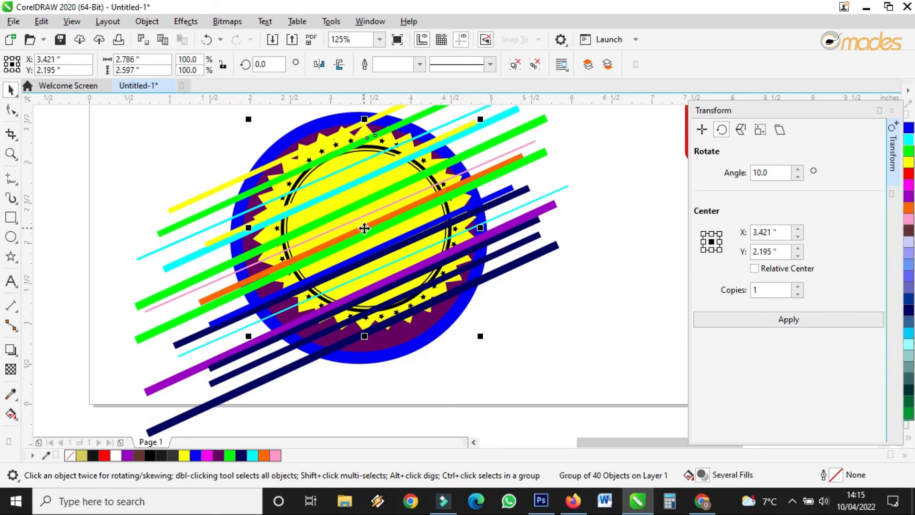
left_click_drag(364, 228, 364, 268)
right_click(405, 332)
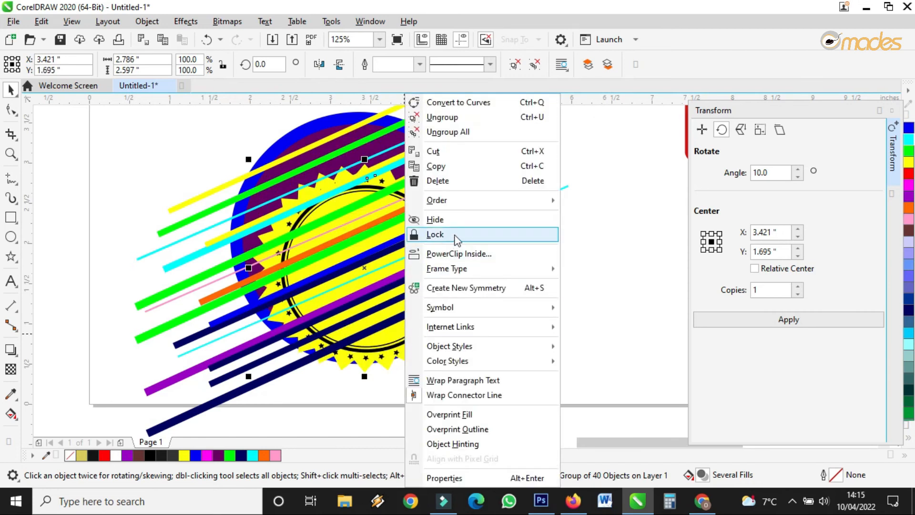
mouse_move(461, 201)
left_click(593, 204)
left_click_drag(375, 266, 372, 233)
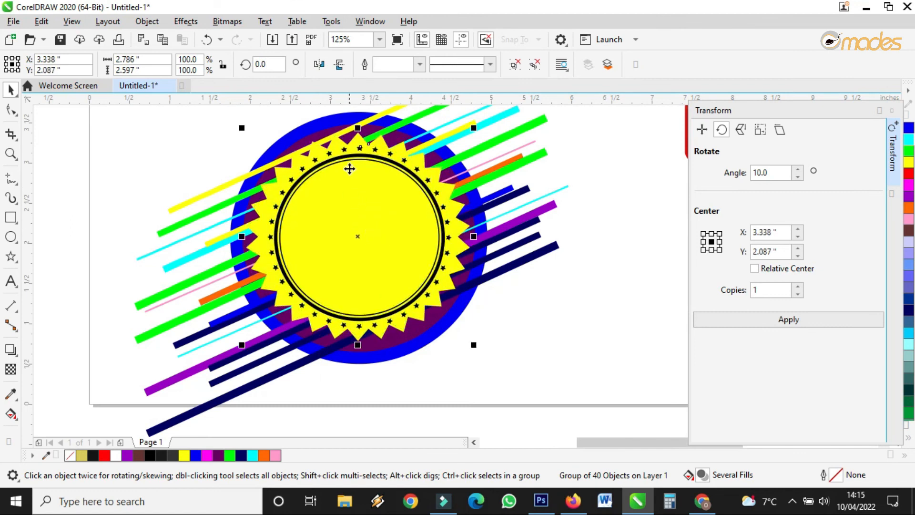
scroll(349, 133, "up", 2)
left_click(351, 138, "ctrl")
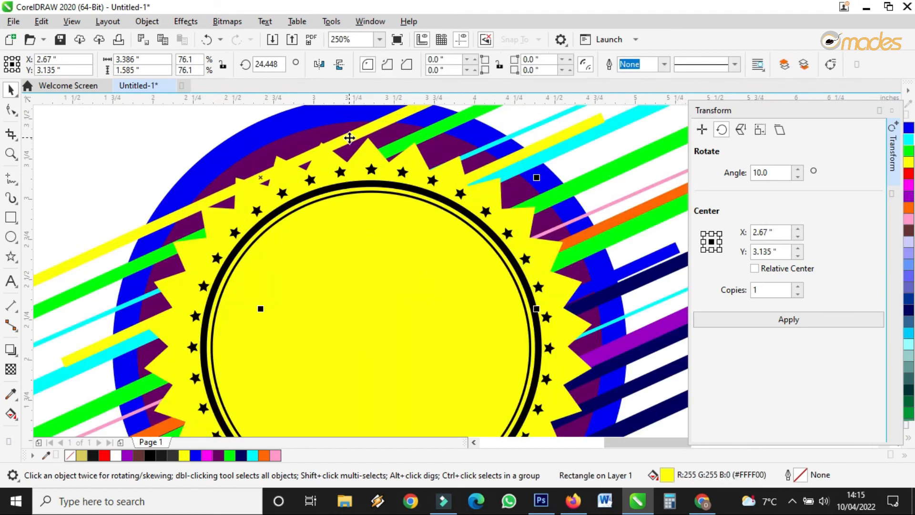
scroll(362, 152, "down", 2)
scroll(393, 179, "down", 2)
scroll(393, 178, "up", 4)
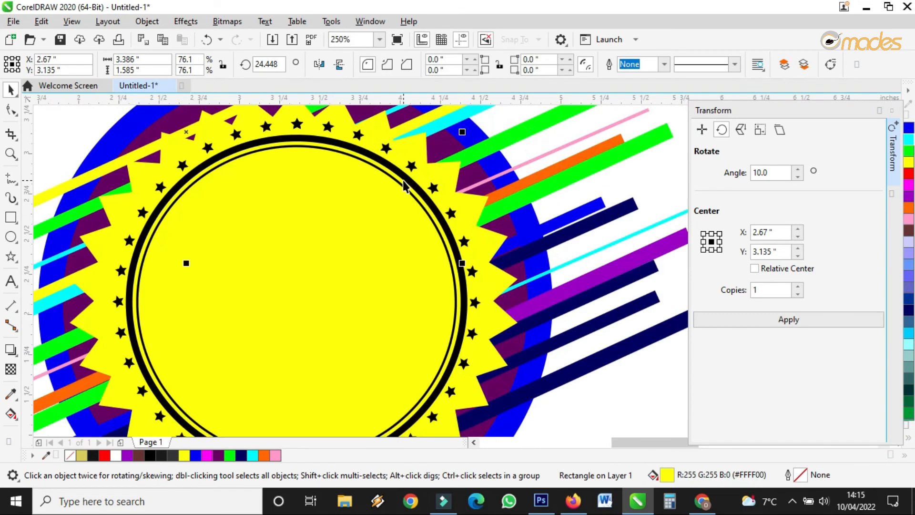
Step: Add a black Multiply drop shadow to the starburst badge, running straight down from its top edge to its bottom edge
left_click(408, 159)
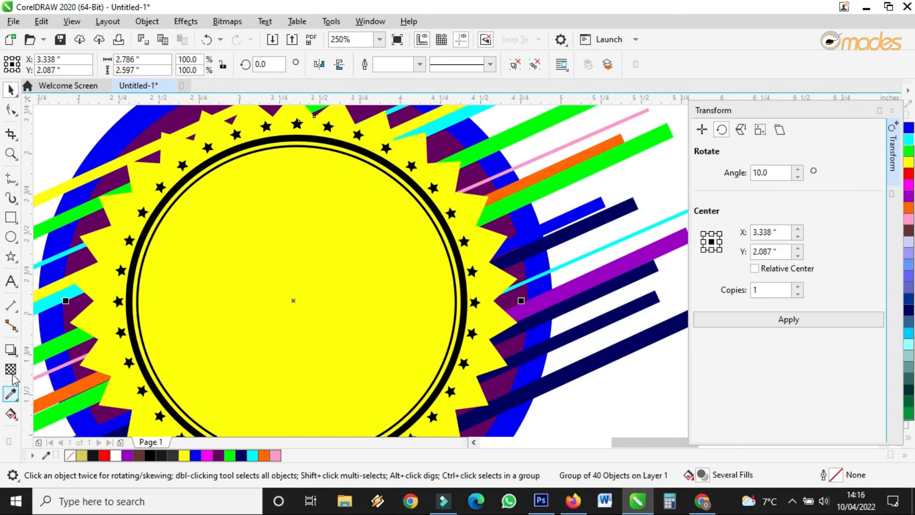
left_click(11, 350)
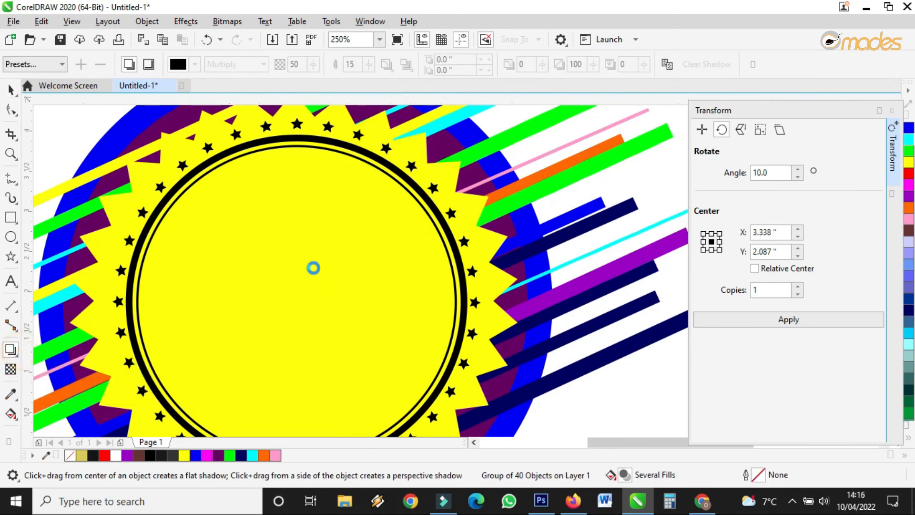
scroll(313, 268, "down", 2)
left_click_drag(304, 181, 304, 390)
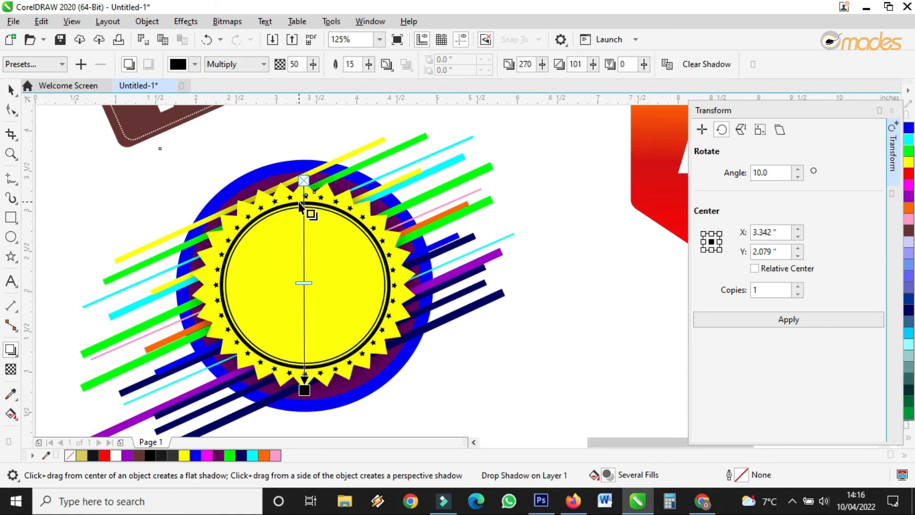
Step: Set the badge's drop shadow to opacity 76 and feathering 13, and nudge its end point slightly
left_click_drag(314, 68, 372, 71)
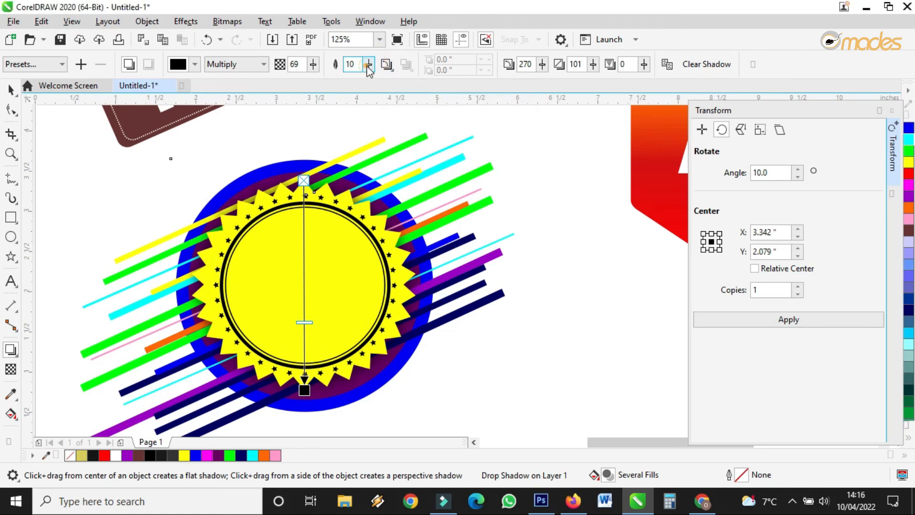
left_click_drag(315, 70, 321, 72)
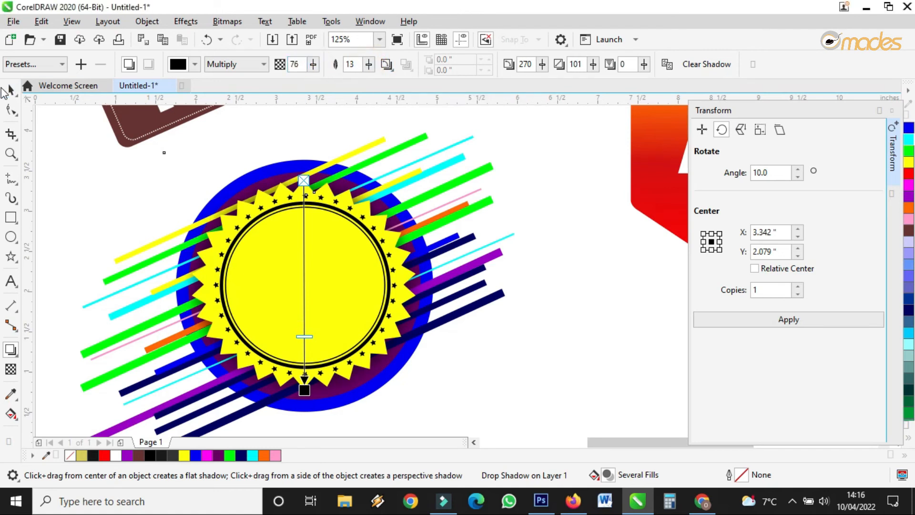
left_click_drag(308, 389, 306, 389)
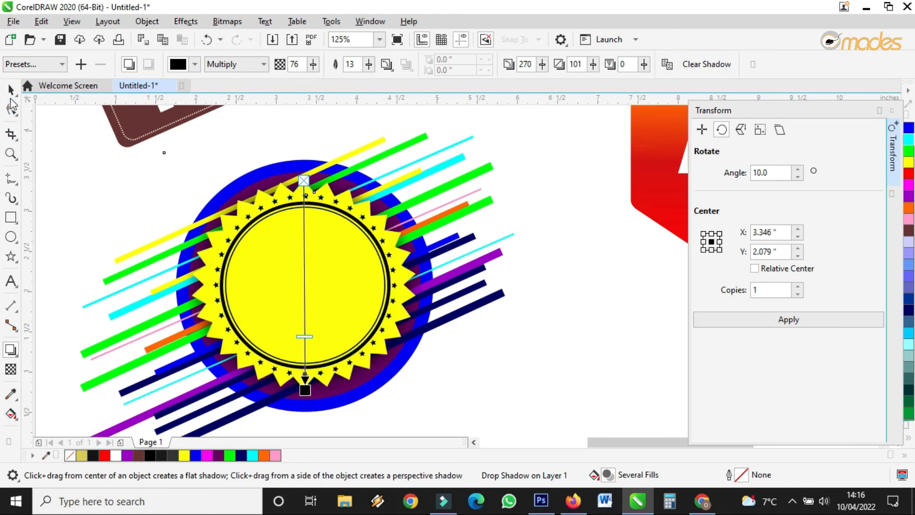
left_click(10, 89)
scroll(448, 275, "down", 4)
scroll(472, 305, "up", 2)
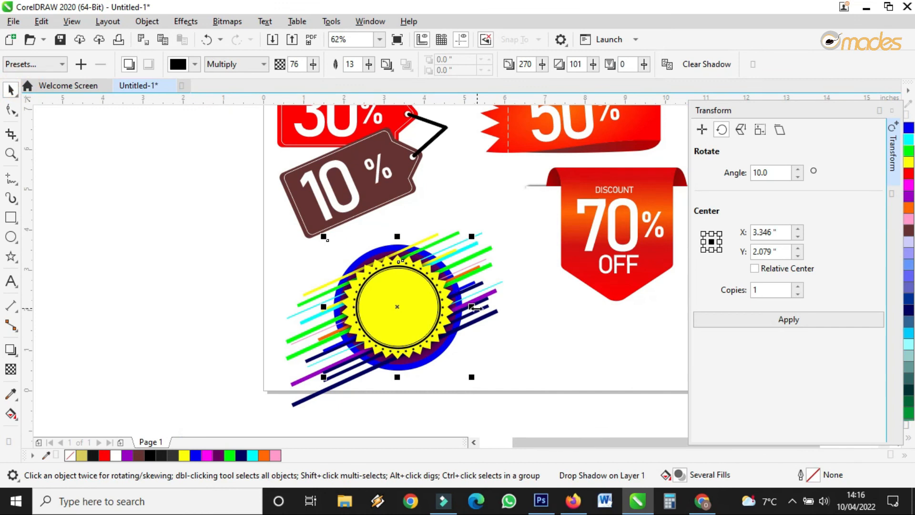
scroll(462, 322, "up", 3)
left_click(527, 343)
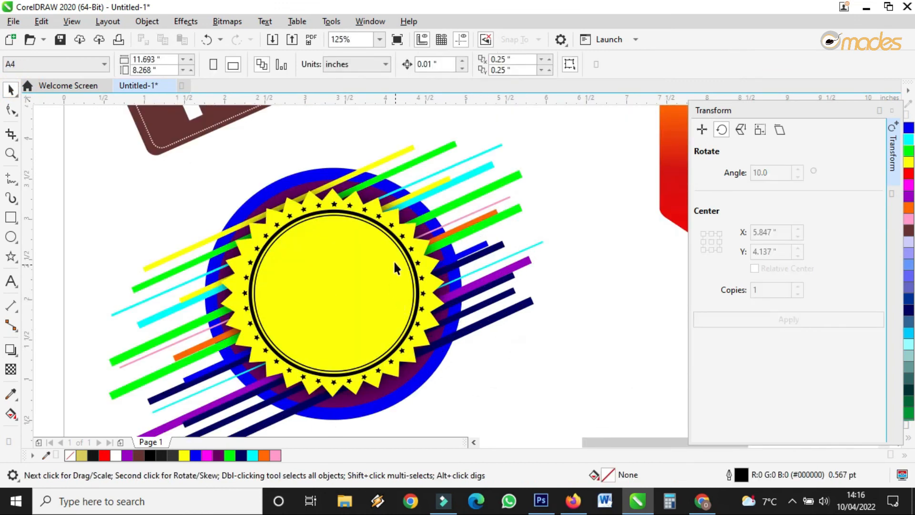
Step: Draw a five-pointed star to the right of the badge and scale it to 51%, about 0.3 inches wide
left_click(408, 241)
left_click(10, 256)
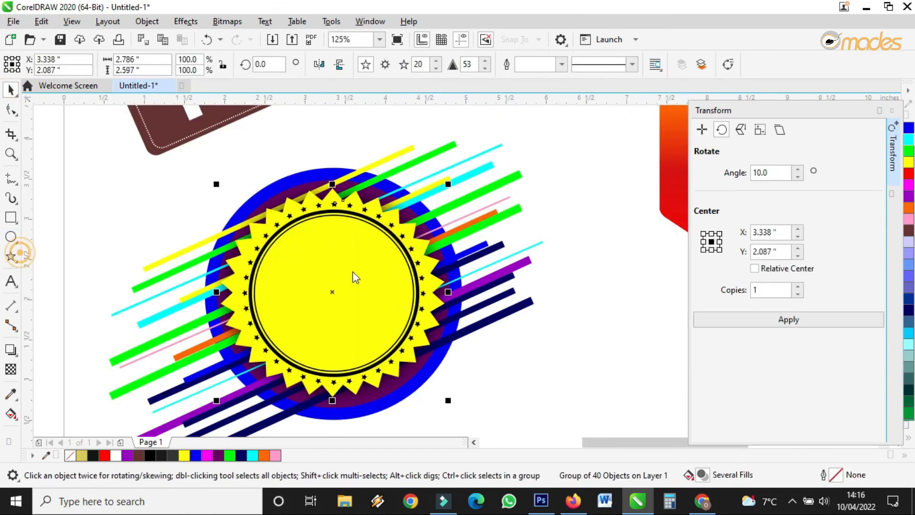
left_click_drag(597, 281, 621, 306)
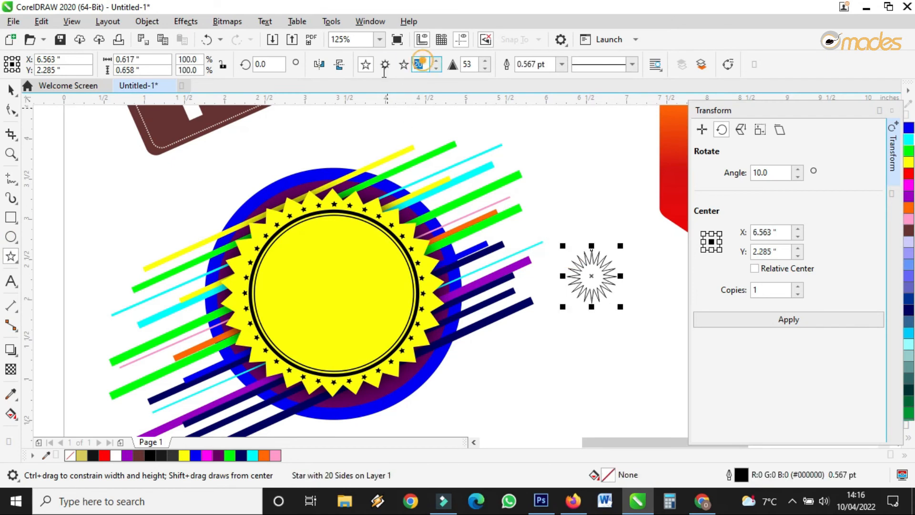
left_click(11, 89)
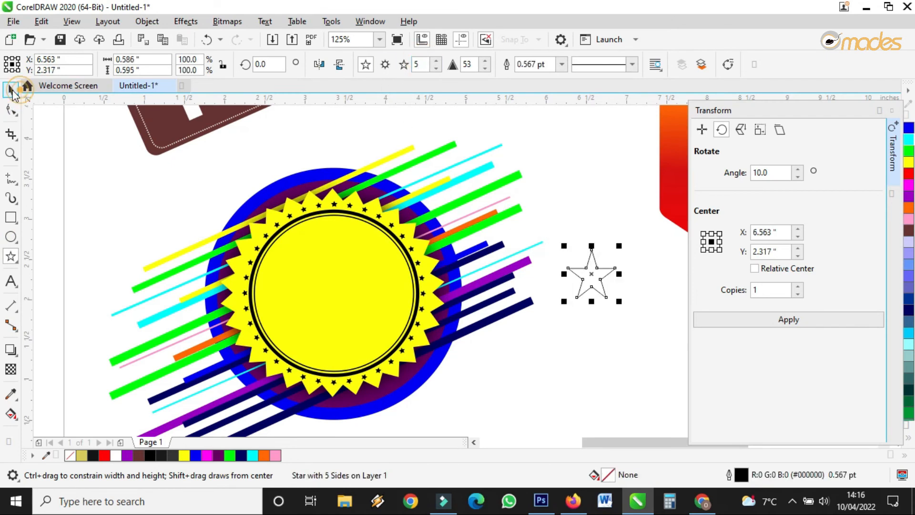
left_click_drag(621, 243, 597, 270)
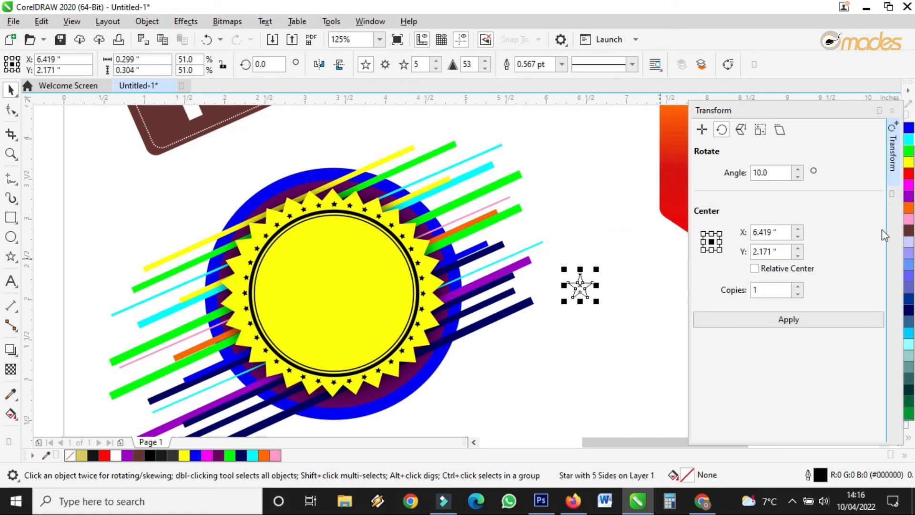
Step: Fill the small star with red #FF0000 and remove its outline
left_click(909, 174)
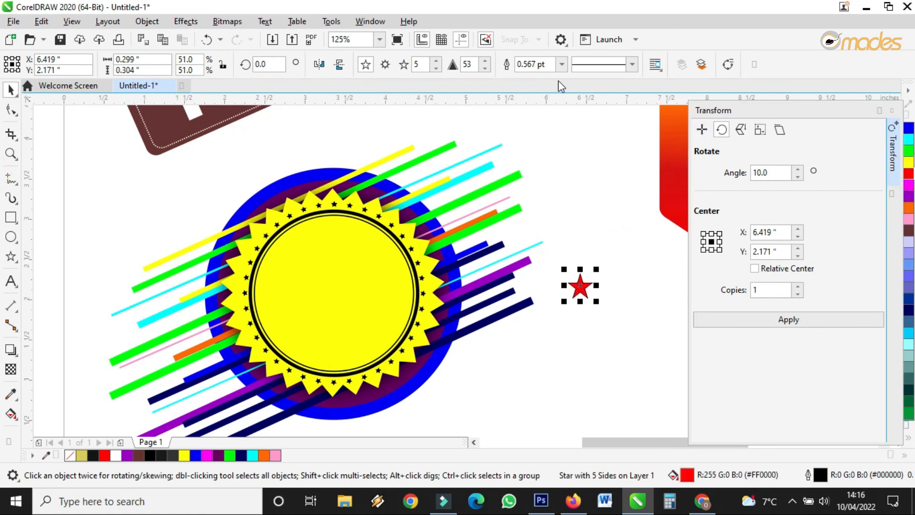
left_click(562, 64)
left_click(527, 78)
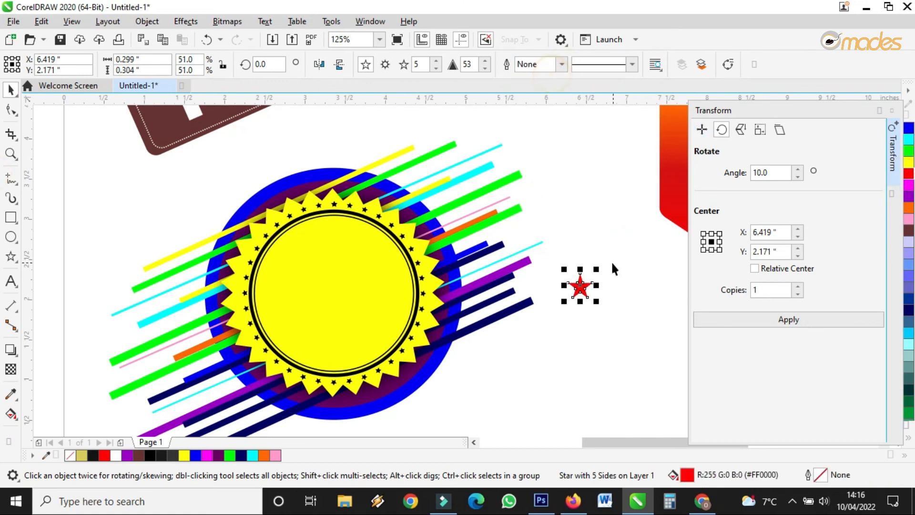
Step: Scatter small star copies along the badge's right edge and over the stripes, coloring them red, yellow, blue and black #000000
left_click_drag(581, 288, 479, 206)
left_click(909, 163)
left_click(909, 127)
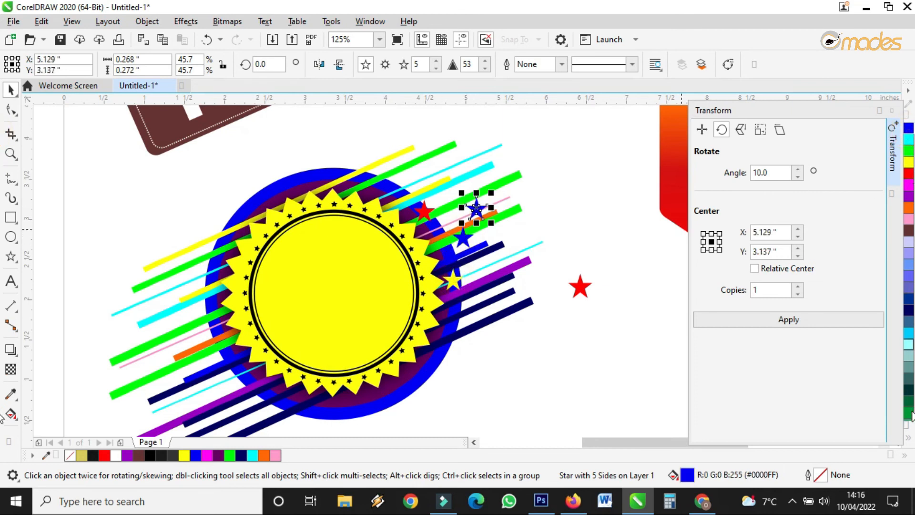
left_click(908, 433)
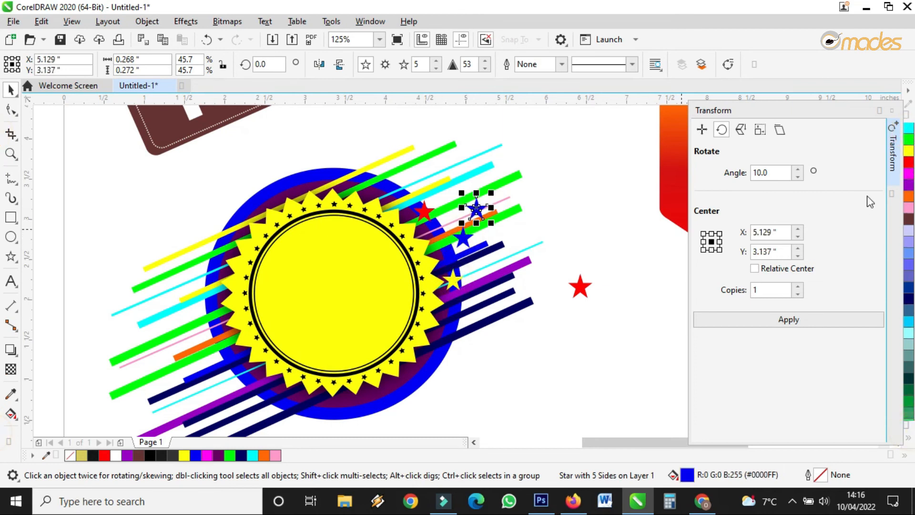
left_click(909, 435)
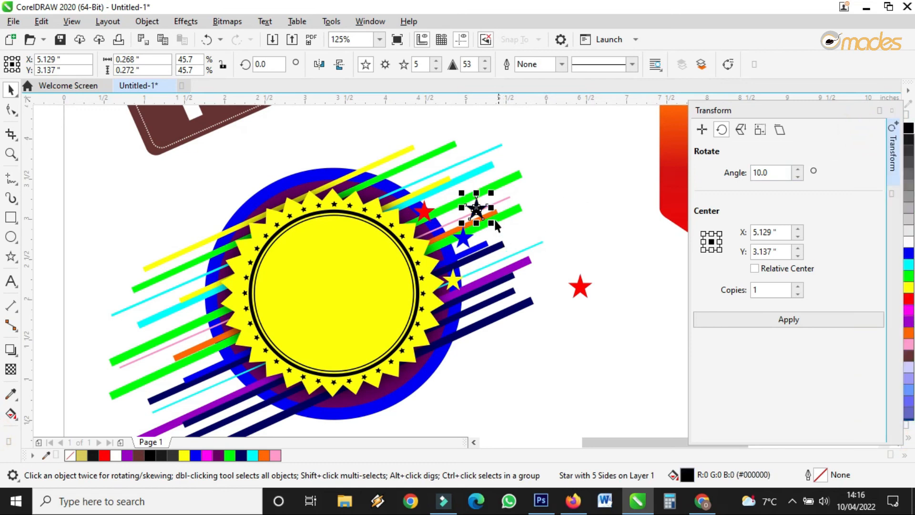
Step: Copy the black star onto the stripes above the badge, scale the copies down to about 0.23 inches wide, and fill the outer one grey
left_click_drag(492, 222, 424, 167)
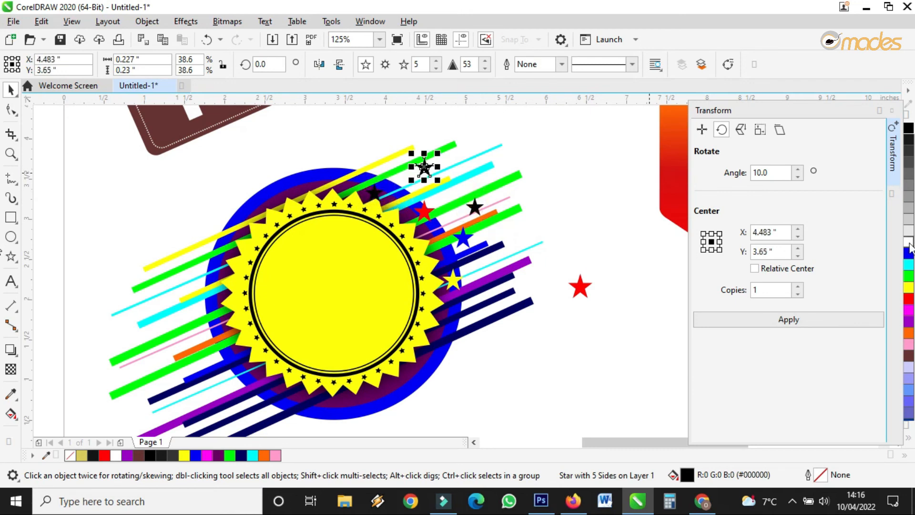
left_click(909, 242)
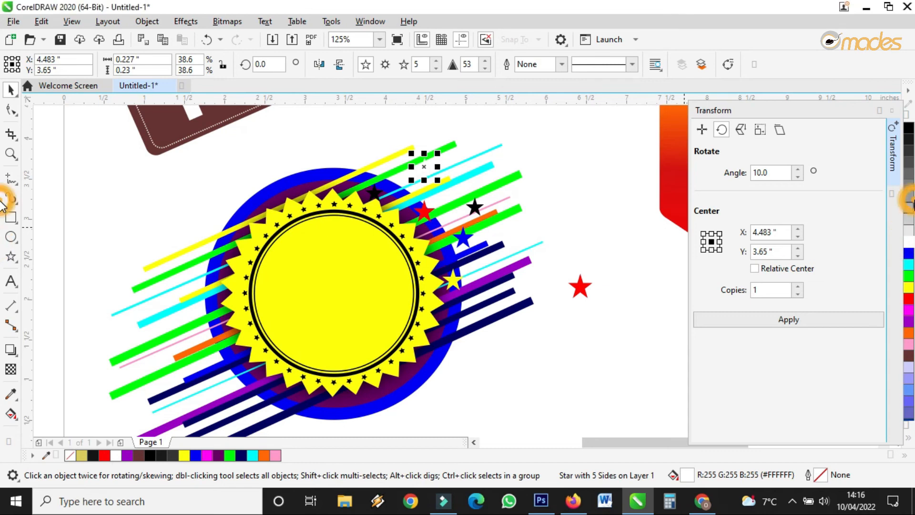
left_click(909, 196)
Step: Place copies of the loose red star on the badge's lower-right side, filling one orange #FF6600 and the one on the stripes dark purple
left_click_drag(584, 298, 494, 262)
left_click(903, 333)
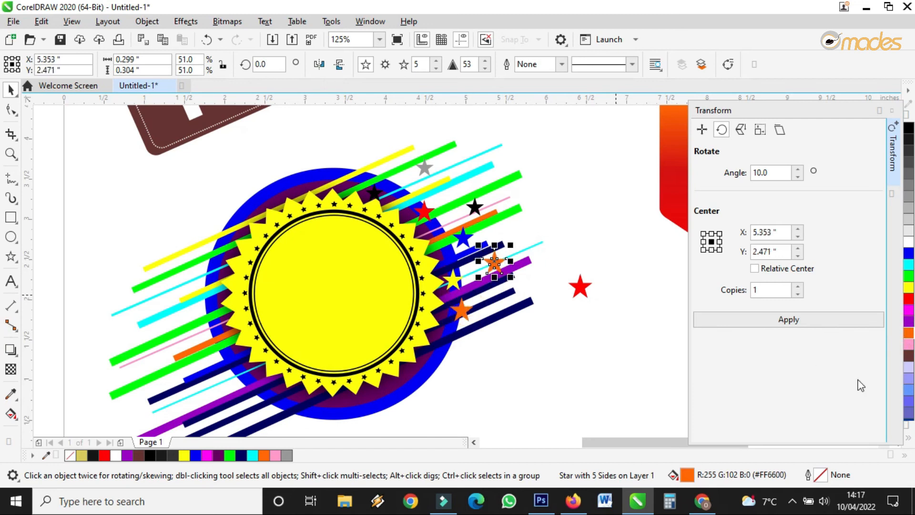
left_click(908, 436)
left_click(896, 173)
Step: Copy the group of stars from the badge's right side to its left side, mirror the copies horizontally and rotate them to about 228.4°
left_click_drag(581, 122, 344, 357)
left_click_drag(460, 243, 230, 322)
left_click(318, 65)
left_click(231, 322)
mouse_move(309, 232)
left_mouse_down()
mouse_move(257, 212)
mouse_move(206, 218)
mouse_move(217, 225)
left_mouse_up()
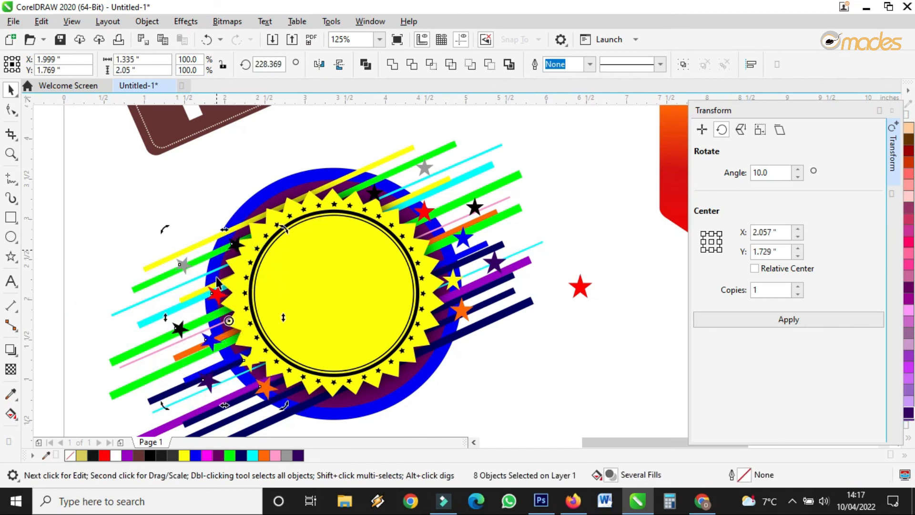
scroll(217, 329, "down", 5)
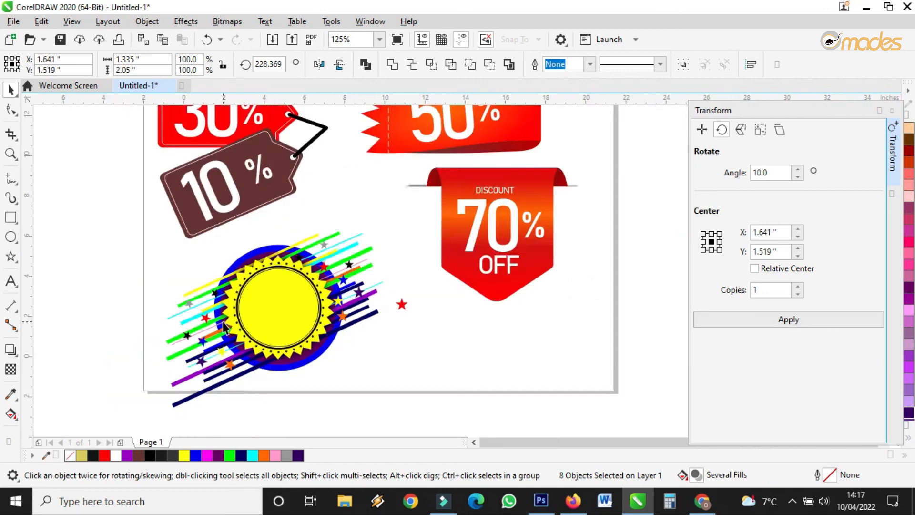
scroll(222, 324, "up", 2)
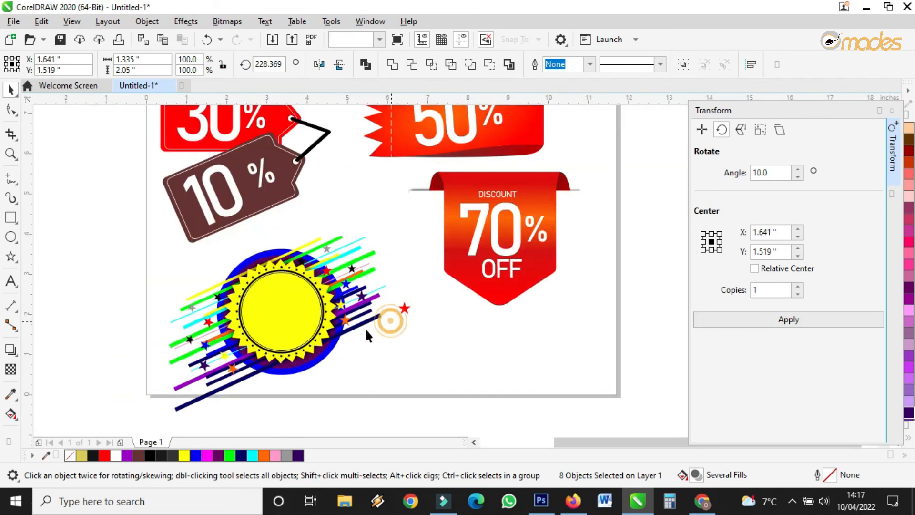
left_click(368, 335)
Step: Copy the red and blue stars from the badge's right edge to its upper-left edge
scroll(371, 275, "up", 4)
left_click(529, 167)
left_click(595, 210, "shift")
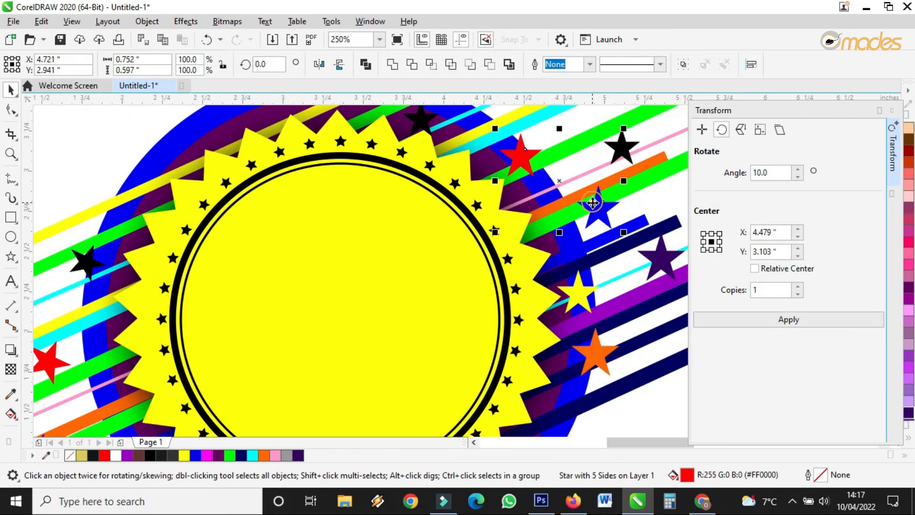
scroll(596, 211, "down", 2)
left_click_drag(595, 212, 351, 191)
right_click(351, 190)
Step: Add a smaller red star at the upper-left edge and recolor the larger red star beside it cyan
left_click(369, 142)
left_click_drag(316, 163, 377, 173)
right_click(406, 163)
left_click(312, 163)
left_click(285, 143)
left_click(390, 162)
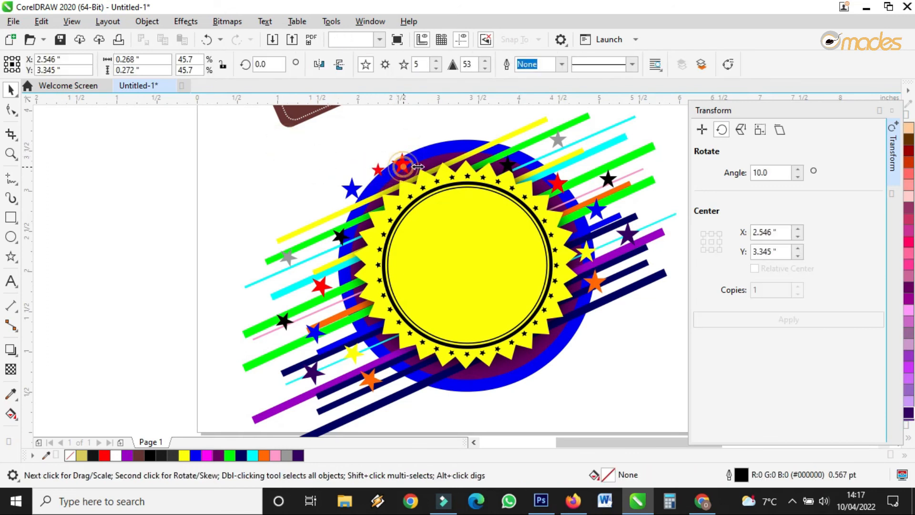
left_click(909, 439)
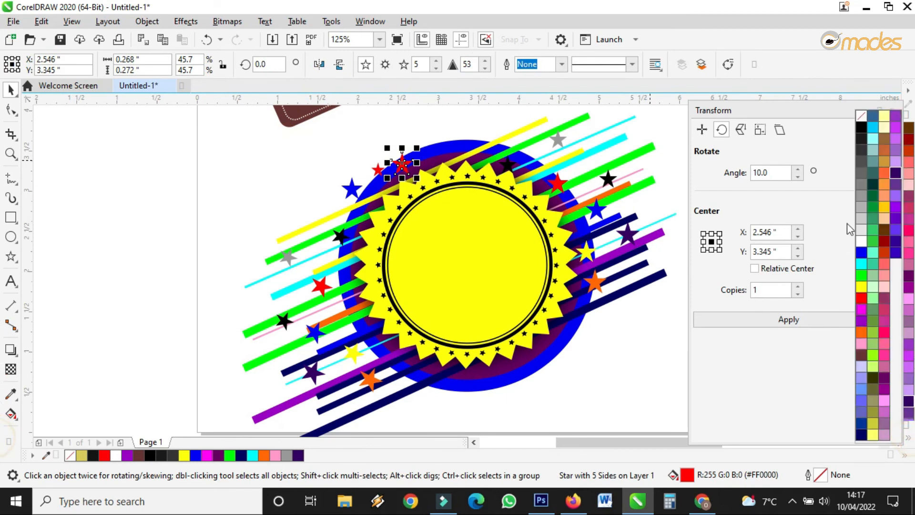
left_click(863, 252)
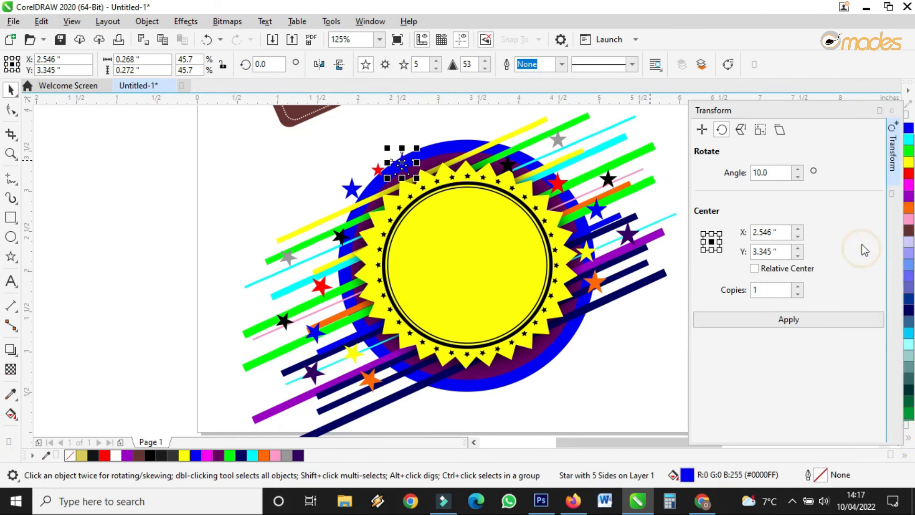
left_click(909, 139)
Step: Copy the black star from the badge's left side to the top edge of the blue ring
left_click(356, 190)
left_click_drag(340, 240, 443, 148)
right_click(443, 149)
Step: Copy the four upper-left stars to the badge's lower-right edge, mirror them both horizontally and vertically, and nudge them into place
left_click_drag(293, 123, 470, 201)
left_click_drag(398, 162, 525, 352)
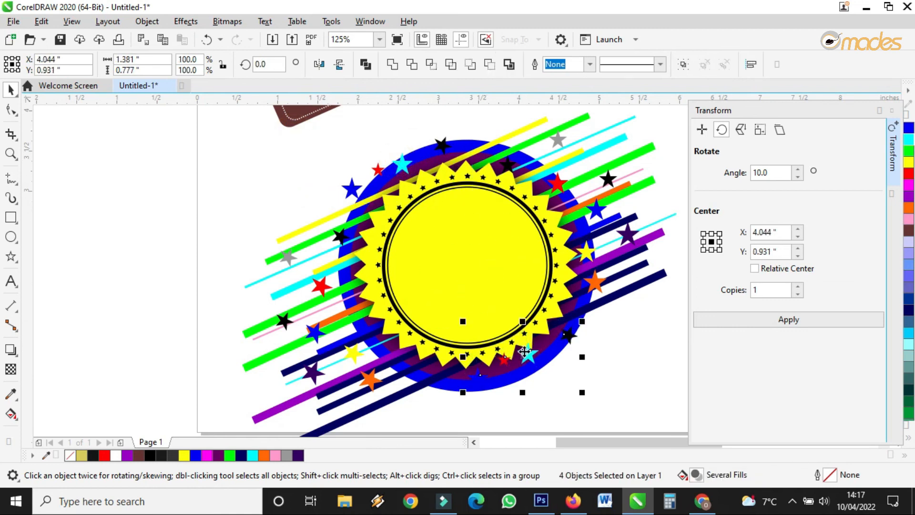
left_click(338, 65)
left_click(321, 65)
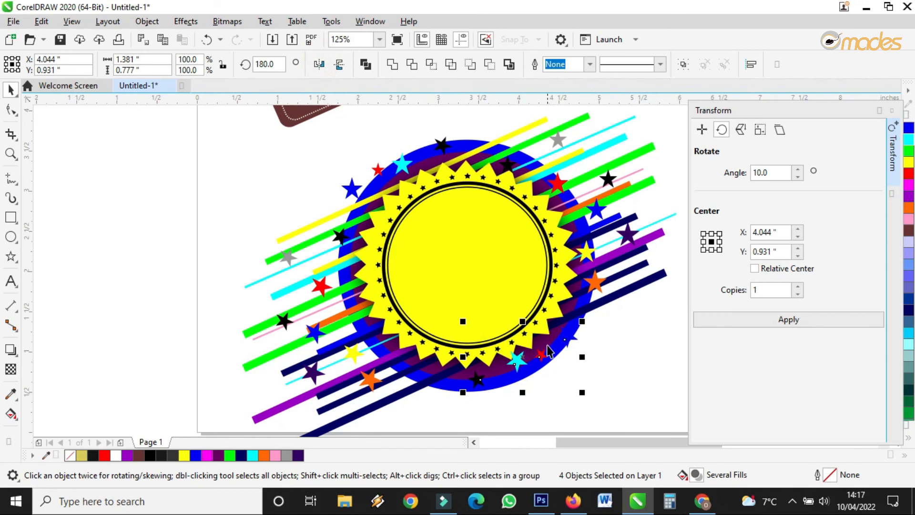
left_click_drag(540, 355, 543, 357)
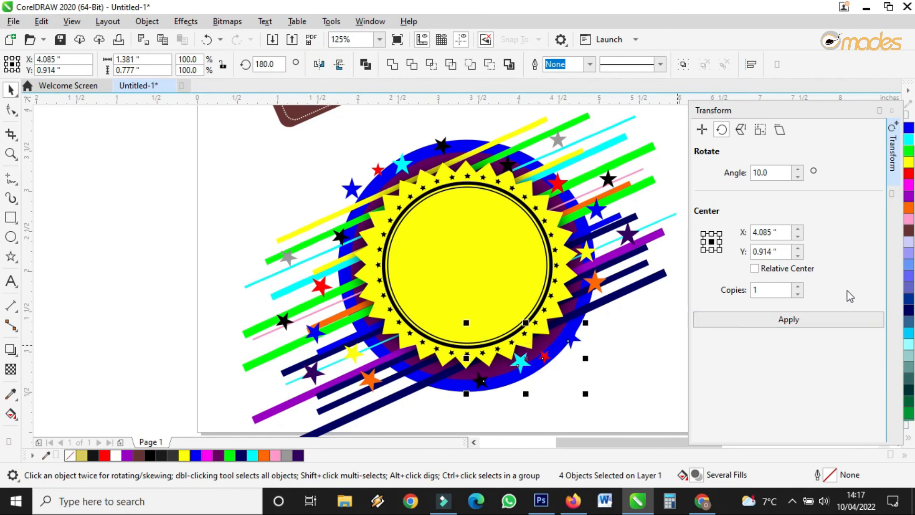
Step: Recolor the lower-right blue star dark teal #003333 and the lower-right cyan star yellow #FFFF00
left_click(640, 341)
left_click(574, 338)
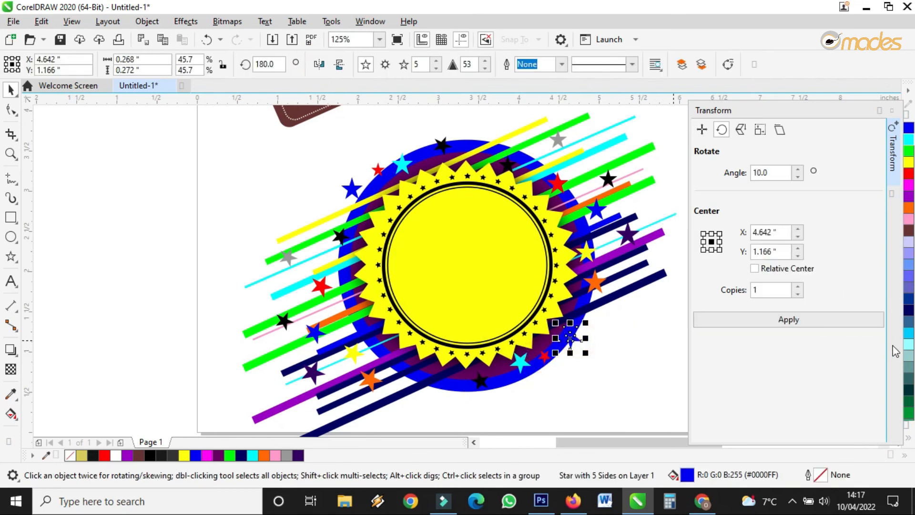
left_click(909, 387)
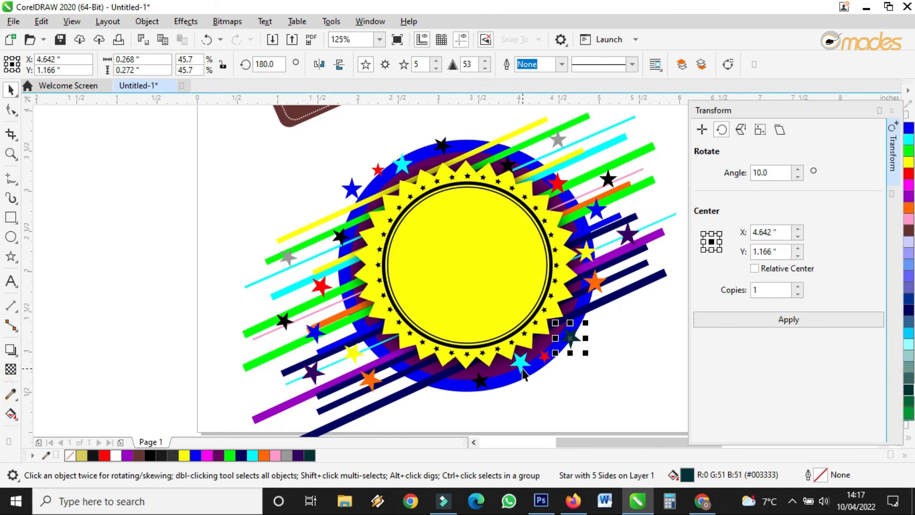
left_click(522, 368)
left_click(909, 163)
Step: Move the loose red star closer to the ends of the stripes on the badge's right side
scroll(498, 187, "down", 4)
scroll(512, 187, "up", 3)
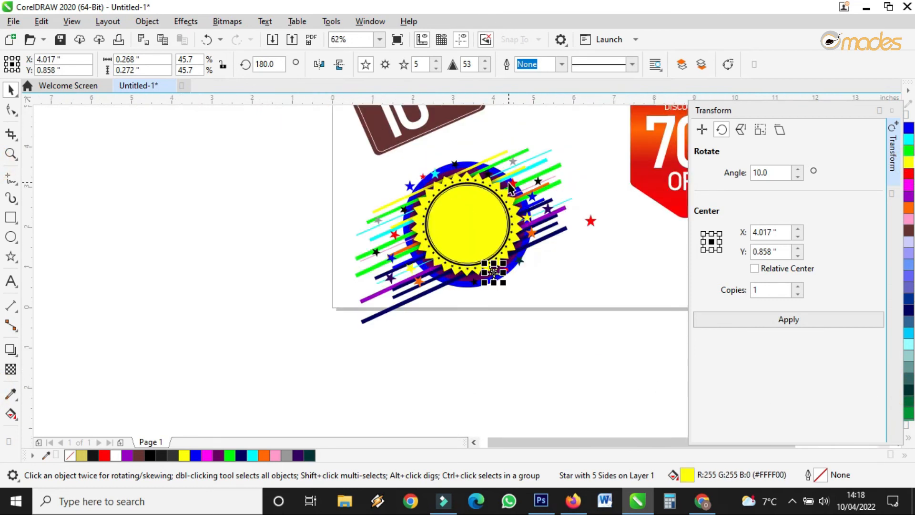
scroll(455, 188, "down", 5)
scroll(455, 189, "up", 6)
scroll(448, 184, "down", 4)
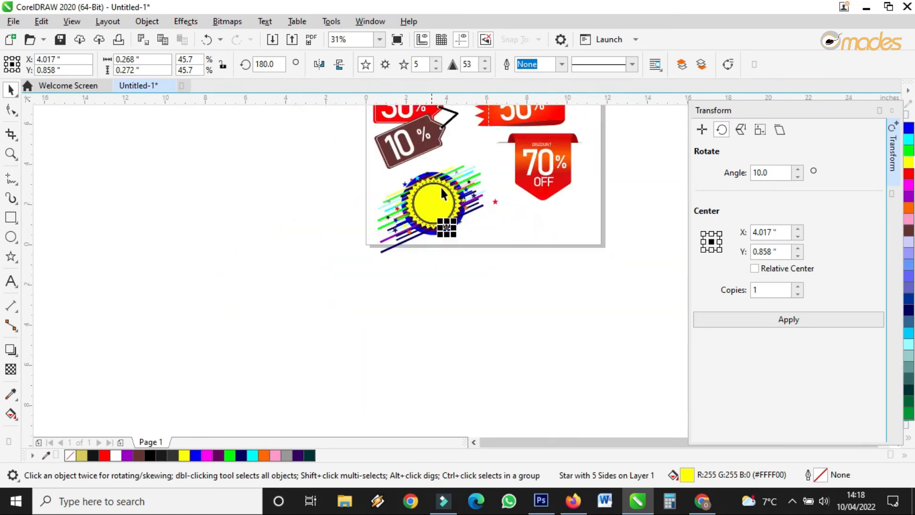
scroll(497, 194, "up", 4)
left_click(525, 216)
left_click_drag(525, 216, 475, 220)
scroll(378, 197, "down", 4)
scroll(378, 197, "up", 4)
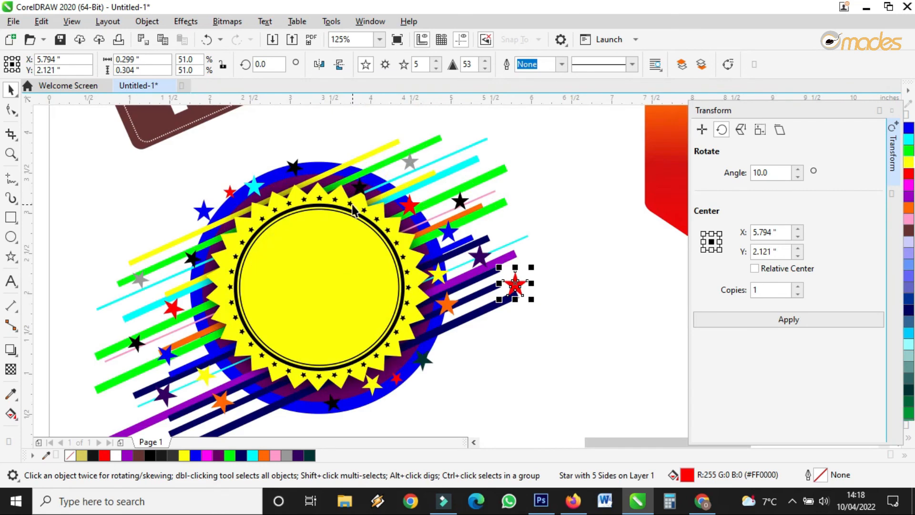
left_click(435, 352)
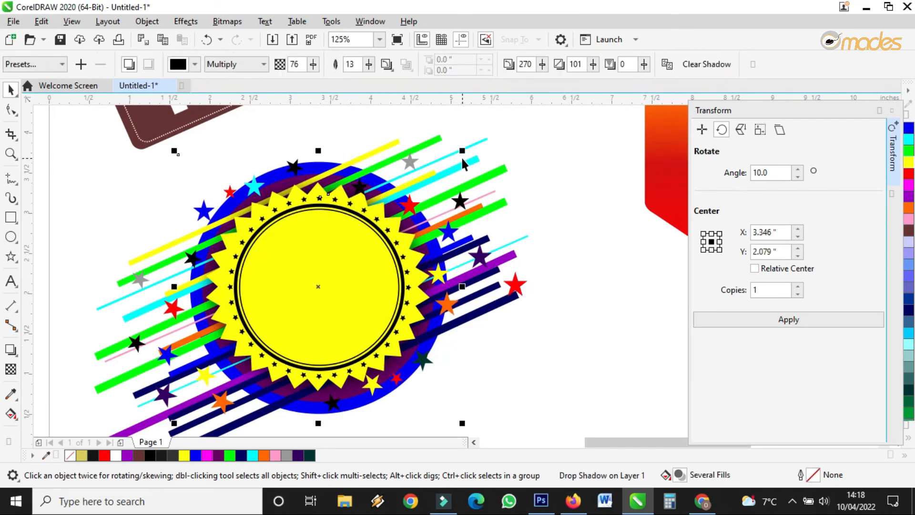
left_click_drag(465, 151, 474, 143)
key("ctrl+z")
left_click(578, 190)
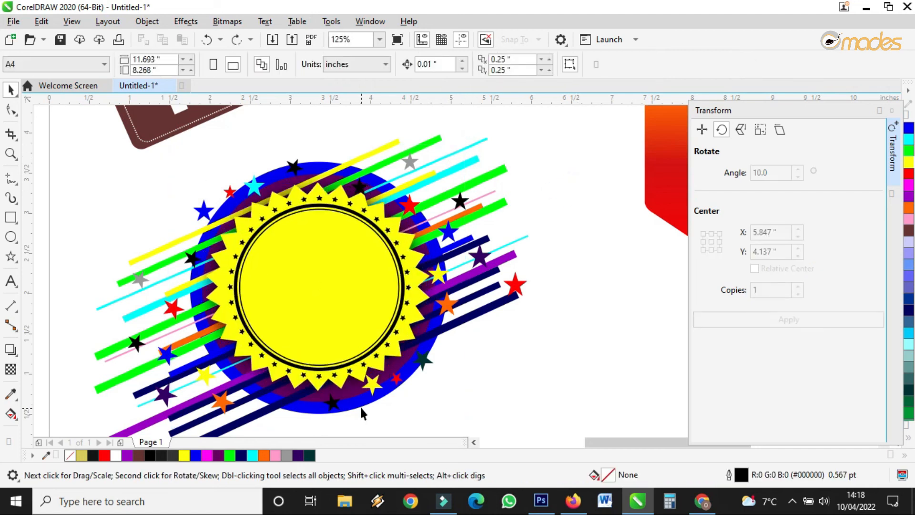
left_click(361, 406)
left_click_drag(467, 149, 472, 145)
key("ctrl+z")
left_click(565, 191)
Step: Move the yellow badge aside and make an enlarged copy of the blue circle, about 3.54 by 3.47 inches
left_click(285, 169)
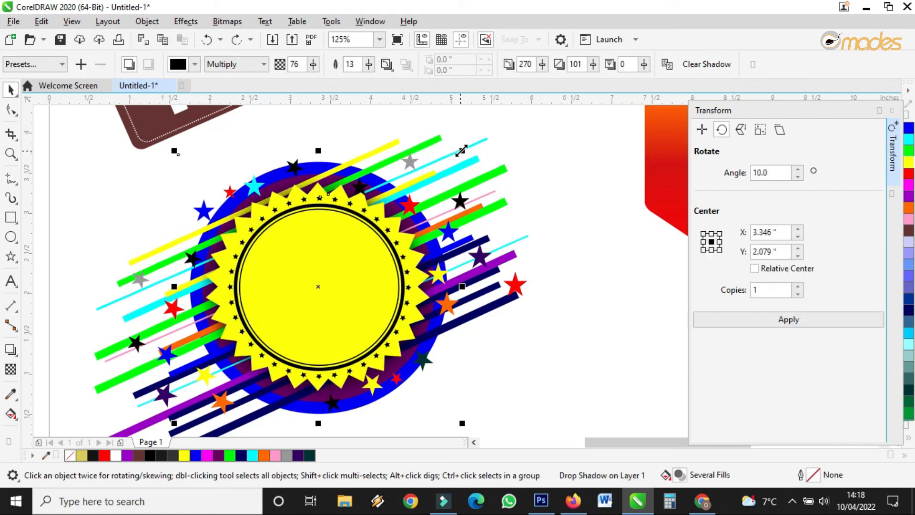
left_click_drag(332, 235, 481, 326)
left_click(328, 162)
left_click_drag(454, 158, 472, 144)
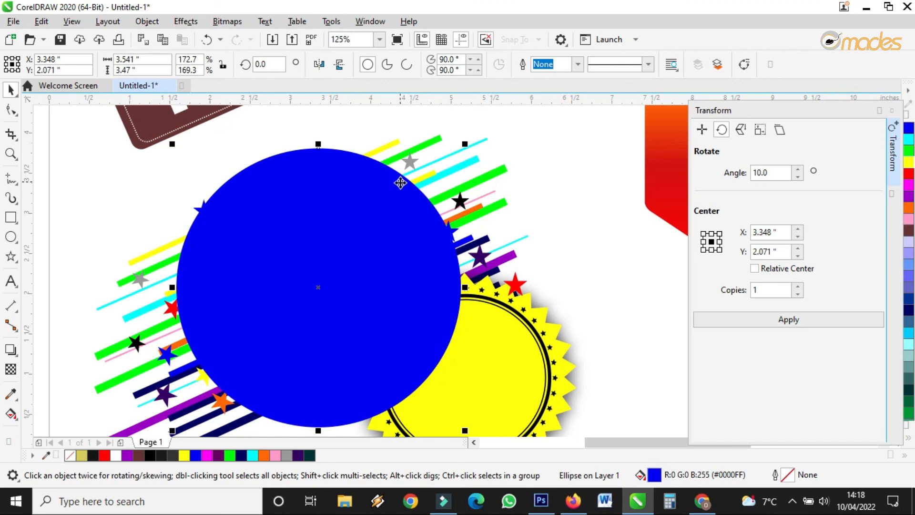
Step: Send the enlarged circle behind the blue circle and stripes and fill it green #00FF00
right_click(355, 201)
mouse_move(437, 204)
left_click(555, 213)
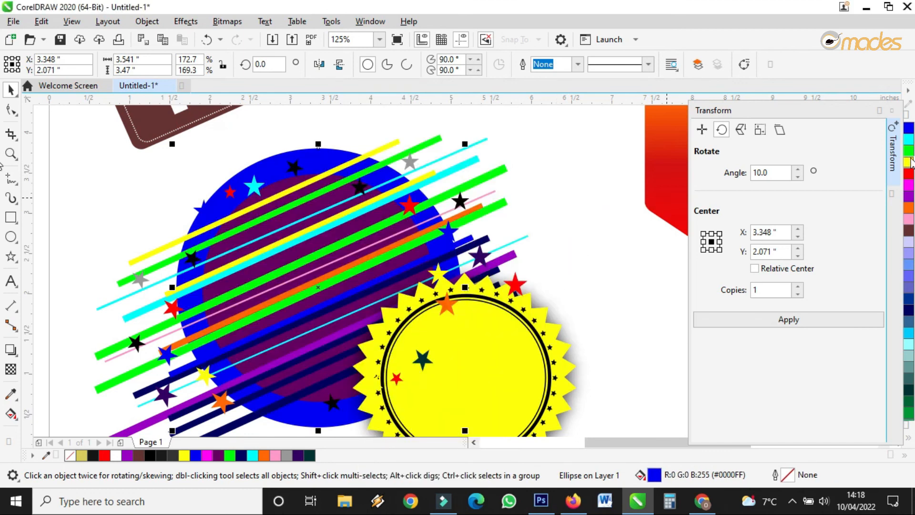
left_click(909, 163)
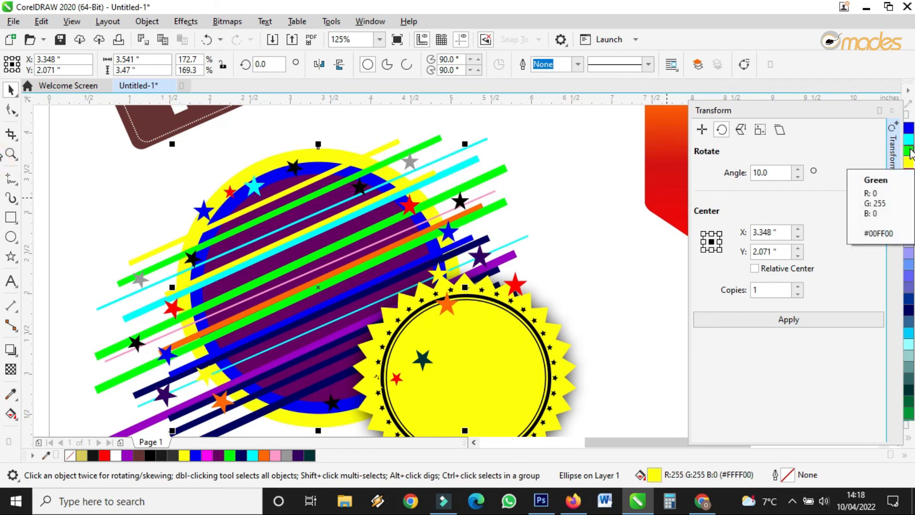
left_click(911, 153)
Step: Move the yellow badge back onto the middle of the colored rings and nudge it to center it
scroll(434, 153, "down", 2)
left_click_drag(452, 251, 385, 211)
scroll(390, 211, "up", 1)
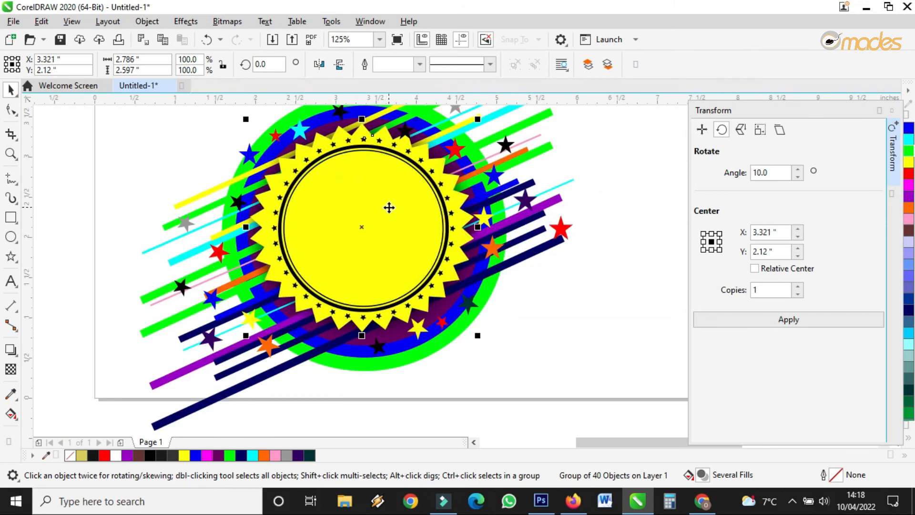
scroll(388, 206, "down", 3)
left_click(470, 317)
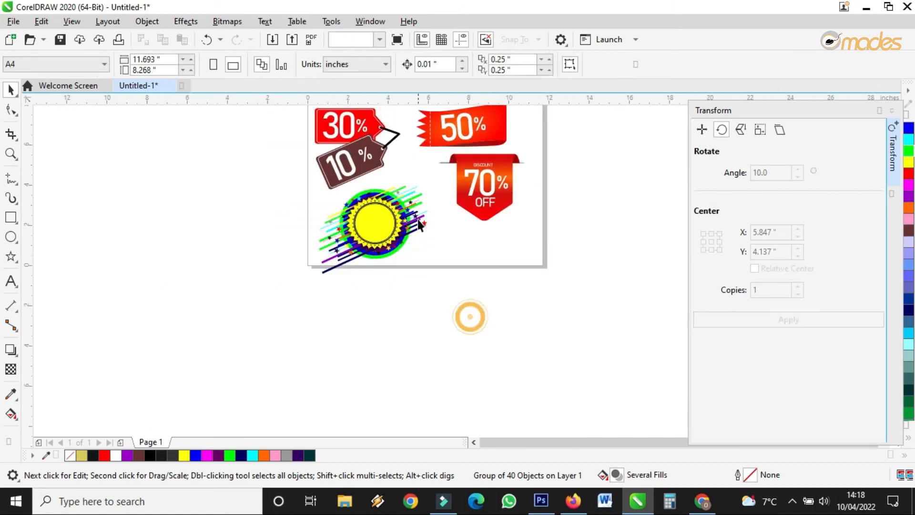
scroll(418, 221, "up", 3)
left_click(269, 213)
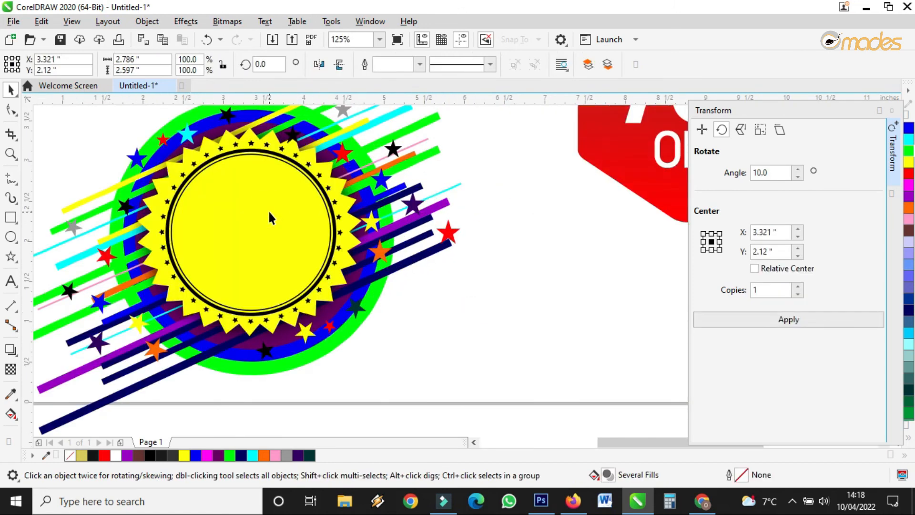
left_click_drag(266, 213, 265, 215)
left_click(491, 328)
scroll(482, 315, "down", 3)
scroll(403, 310, "up", 3)
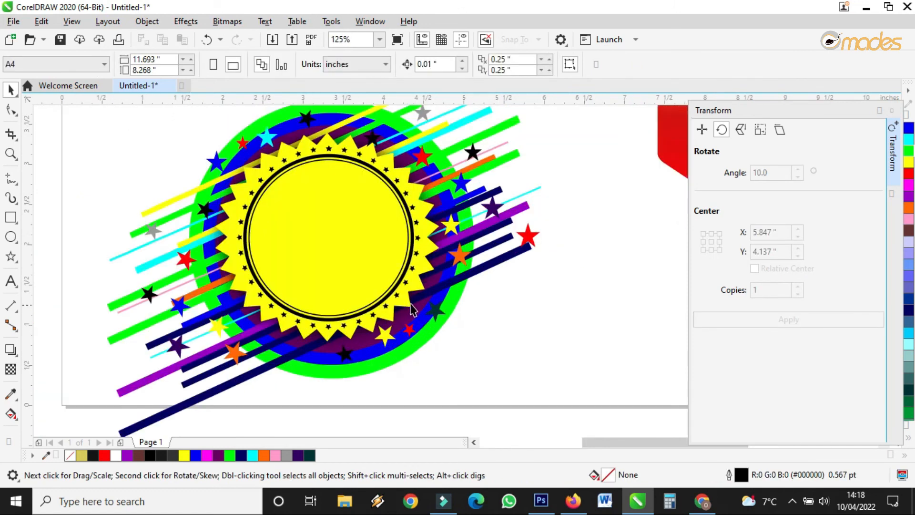
Step: Move the loose red star onto the right stripes and copy the lower-left yellow star to the green ring's bottom, filling it black #000000
left_click(526, 236)
left_click_drag(526, 237, 502, 239)
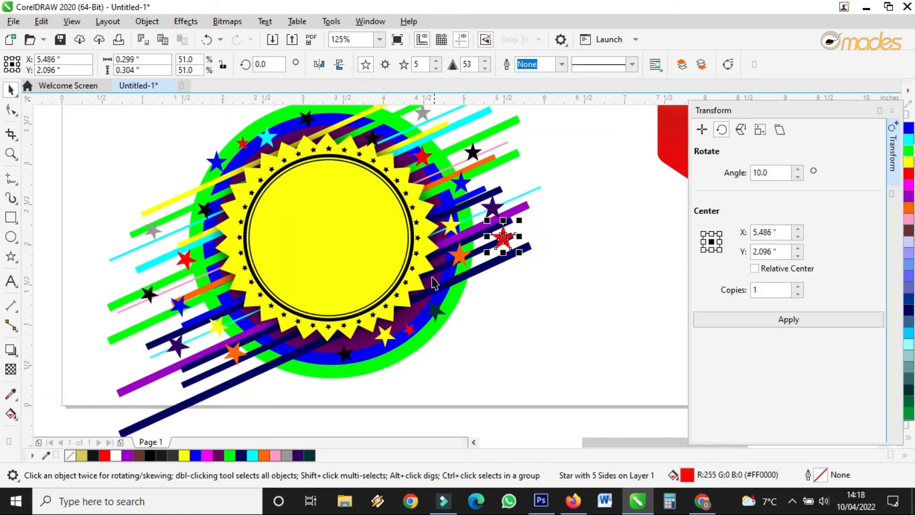
left_click_drag(218, 324, 290, 371)
left_click(908, 441)
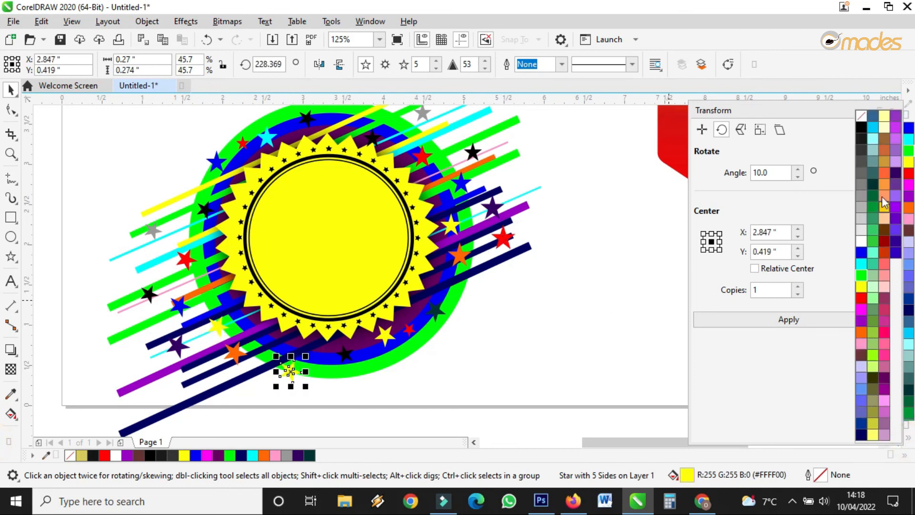
left_click(861, 128)
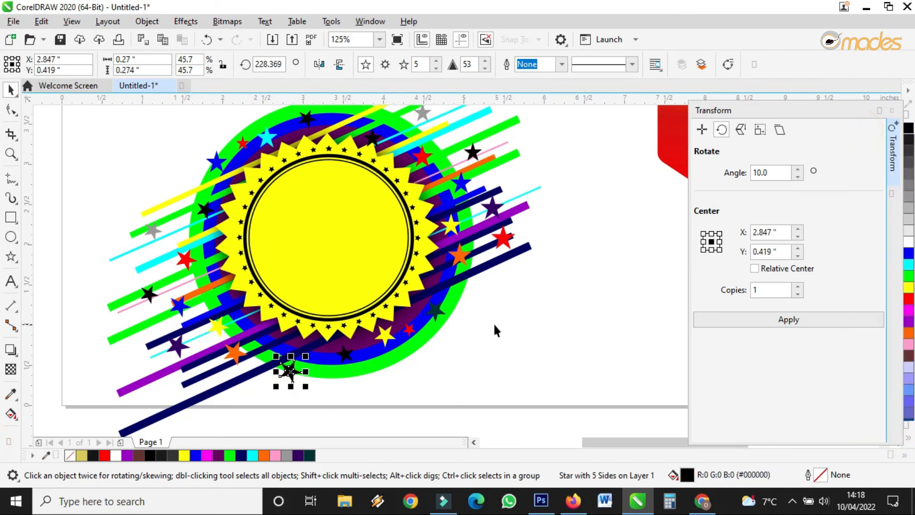
key("Escape")
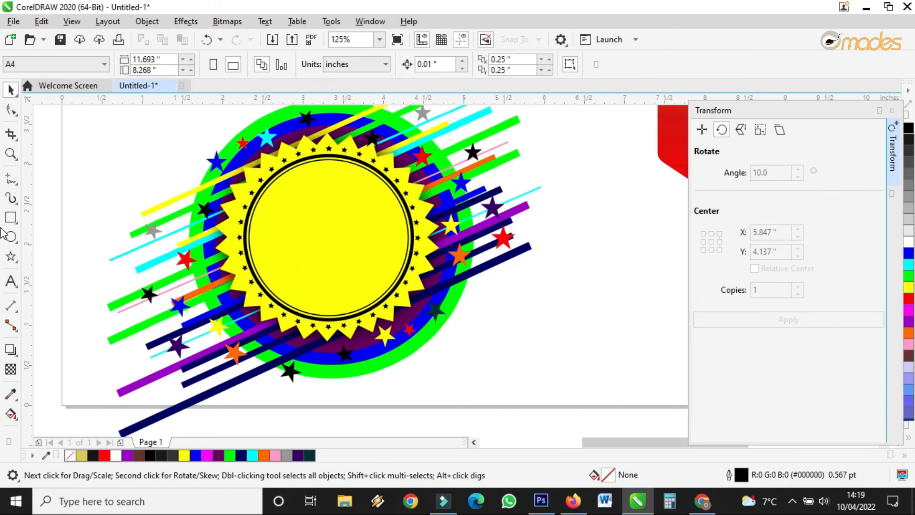
Step: Ungroup the 70% OFF label completely and bring its "70" and "%" text onto the yellow badge
scroll(382, 254, "down", 4)
left_click(441, 291)
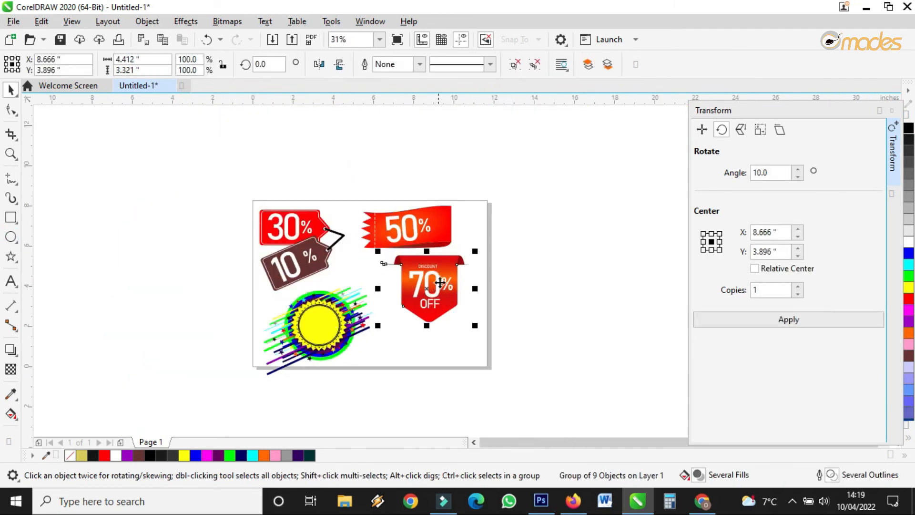
left_click(534, 66)
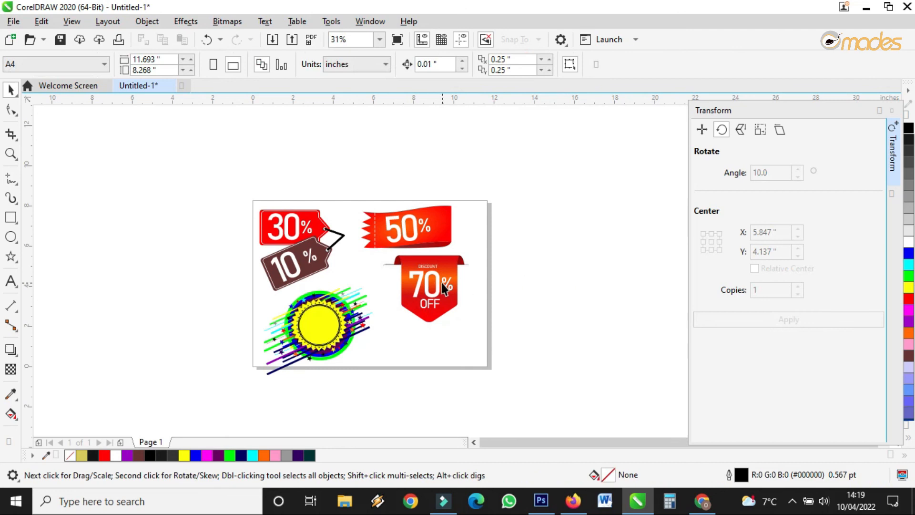
left_click(444, 283)
left_click(430, 278, "shift")
left_click_drag(430, 277, 326, 334)
scroll(326, 334, "up", 4)
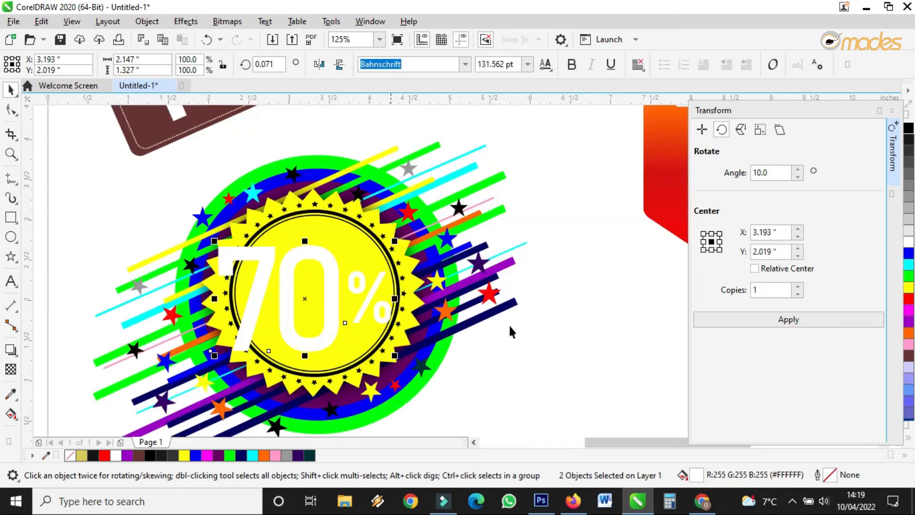
Step: Fill the badge's "70" and "%" text black #000000, scale it down and position it inside the yellow badge's inner circle
left_click(909, 127)
left_click_drag(399, 357, 381, 346)
left_click_drag(317, 260, 348, 260)
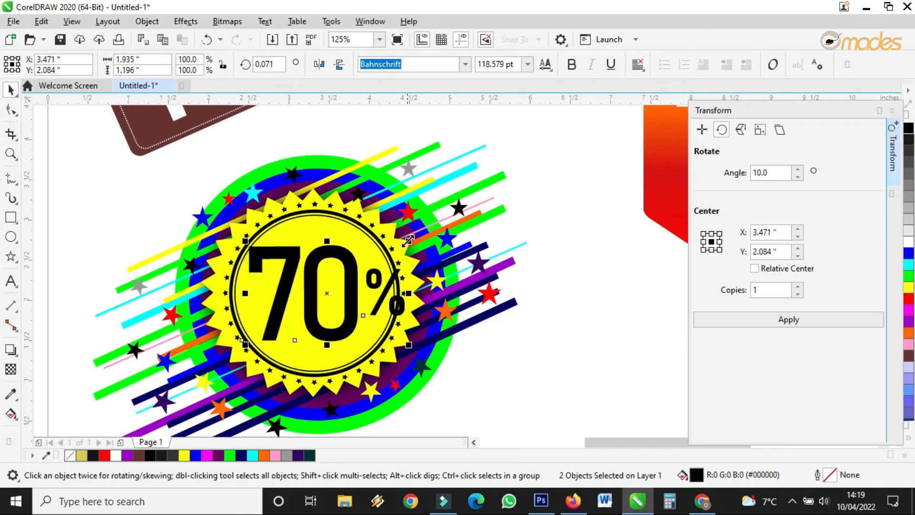
left_click_drag(408, 244, 402, 247)
key("ctrl+z")
left_click(351, 265)
left_click(379, 279, "shift")
left_click_drag(413, 237, 389, 253)
left_click_drag(336, 270, 239, 266)
Step: Change the badge's number to "80" and shrink it slightly to fit beside the percent sign
left_click(527, 376)
left_click(317, 260)
double_click(306, 259)
type("8")
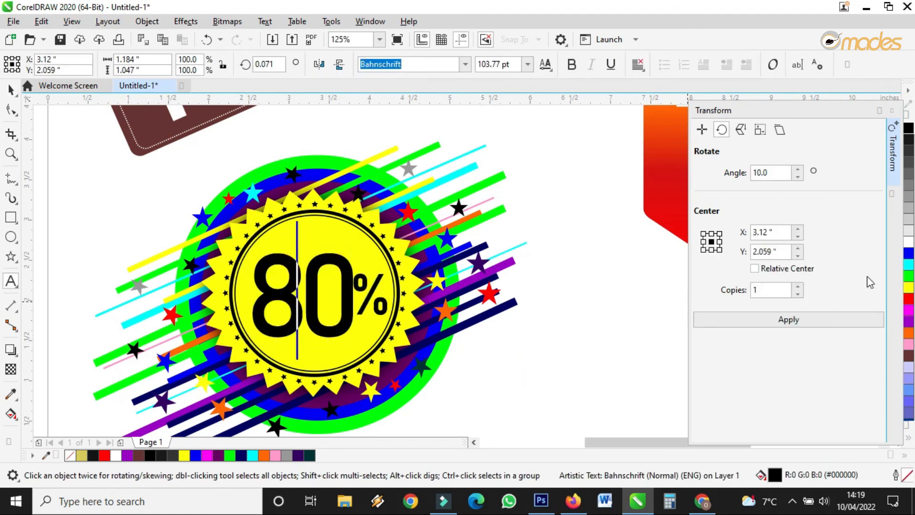
left_click(12, 89)
left_click_drag(359, 247, 354, 247)
left_click(367, 295)
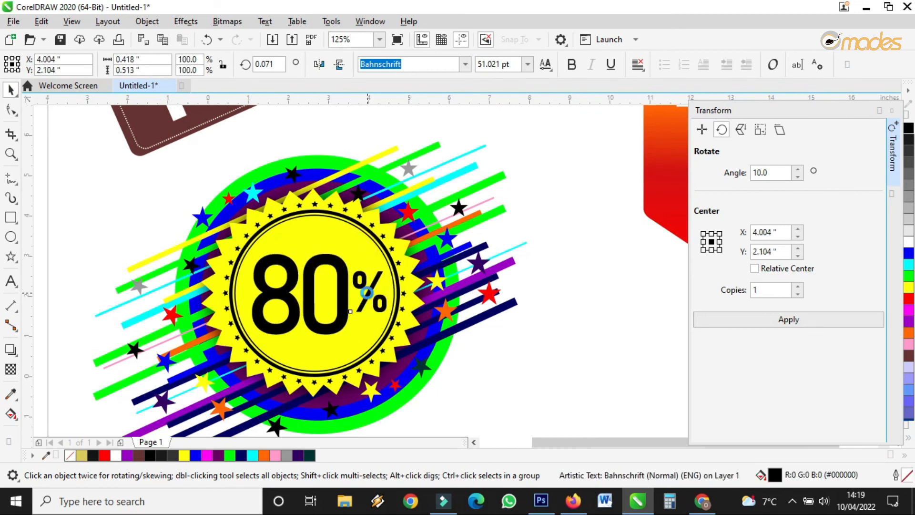
Step: Group the whole 80% badge with its rings, stripes and stars, scale the group to about 5.1 by 4.14 inches and reposition it
scroll(367, 293, "down", 2)
left_click_drag(385, 389, 490, 194)
left_click(680, 67)
left_click_drag(358, 283, 368, 270)
left_click_drag(462, 203, 449, 214)
left_click_drag(402, 253, 420, 243)
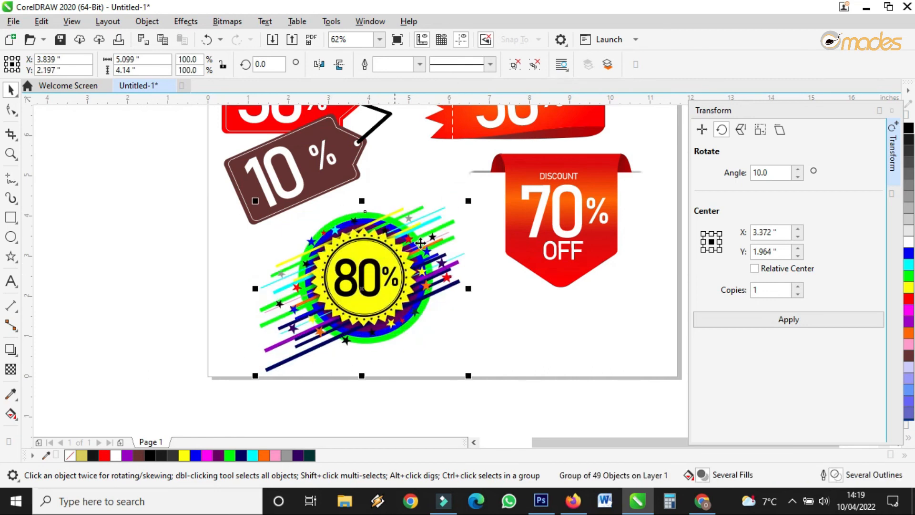
Step: Group all parts of the 70% OFF ribbon label, shift it slightly right and close the Transform docker
left_click(533, 198)
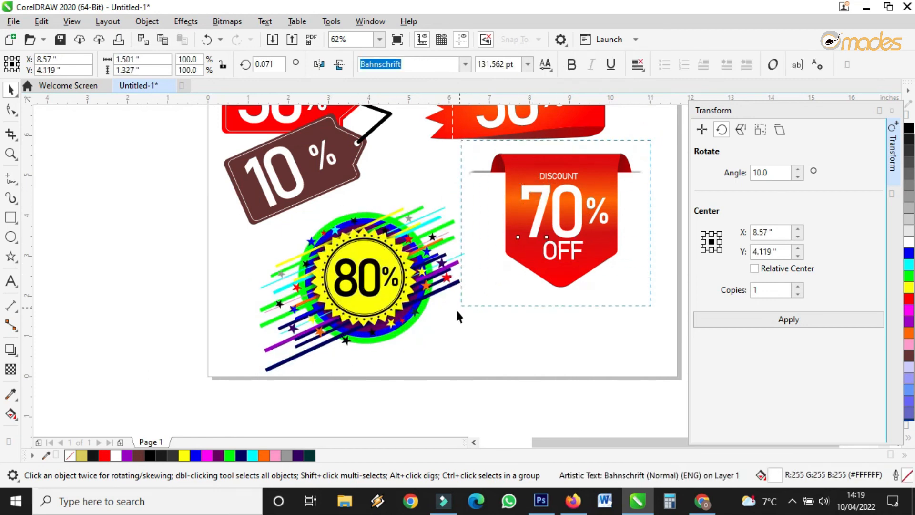
left_click_drag(457, 310, 456, 311)
left_click(680, 65)
left_click_drag(553, 208, 569, 210)
left_click(896, 113)
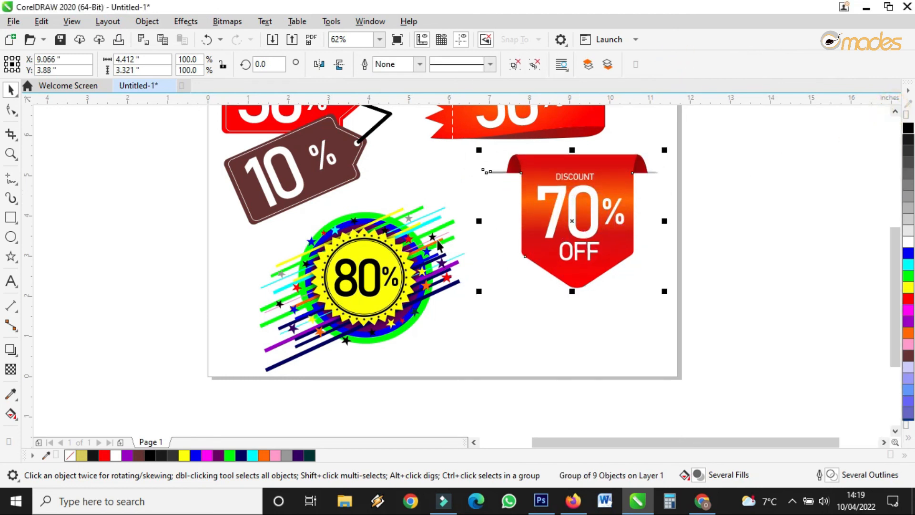
Step: Draw a rectangle about 6.8 by 4.3 inches over the 80% badge and fill it yellow #FFFF00
left_click(11, 217)
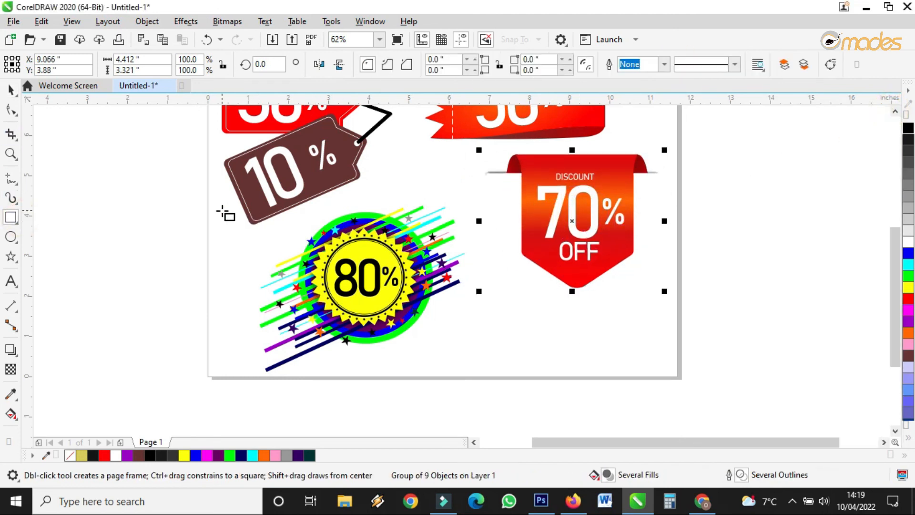
left_click_drag(216, 202, 489, 377)
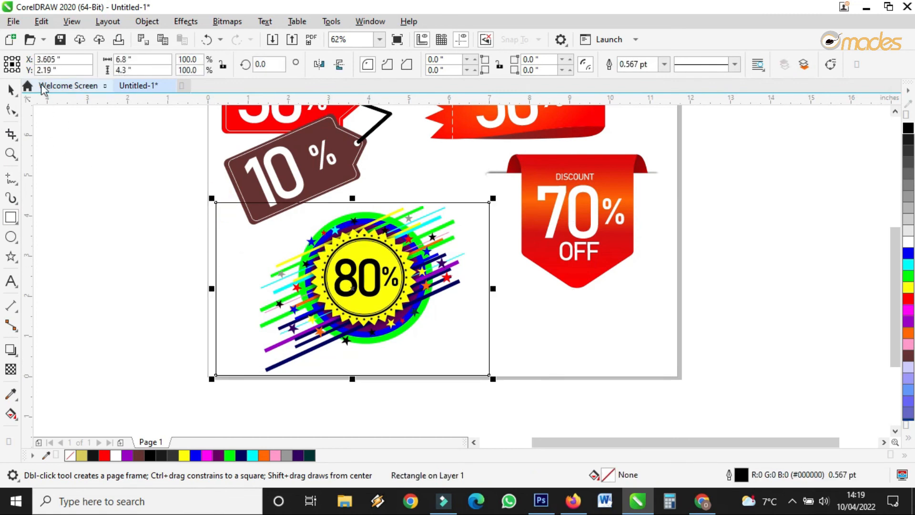
left_click(10, 89)
left_click(909, 288)
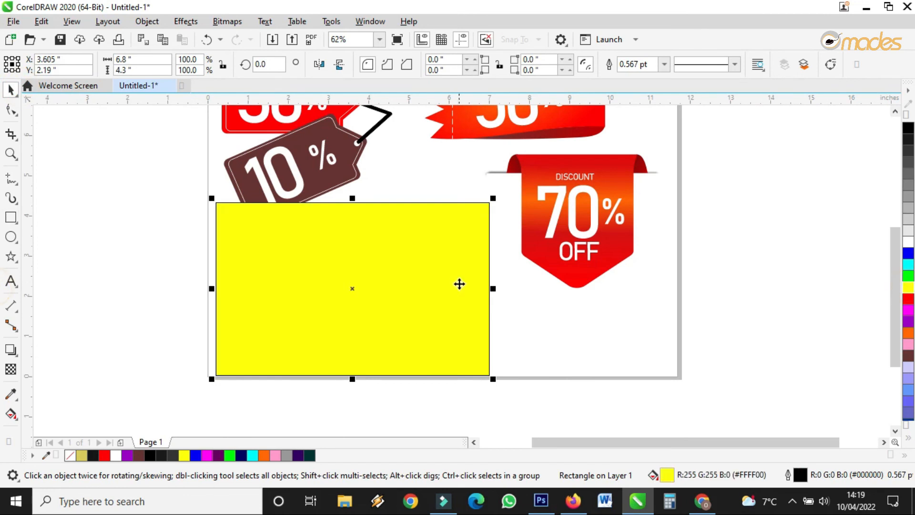
Step: Send the yellow rectangle behind all the artwork and move the 80% badge group slightly down and left on it
right_click(385, 277)
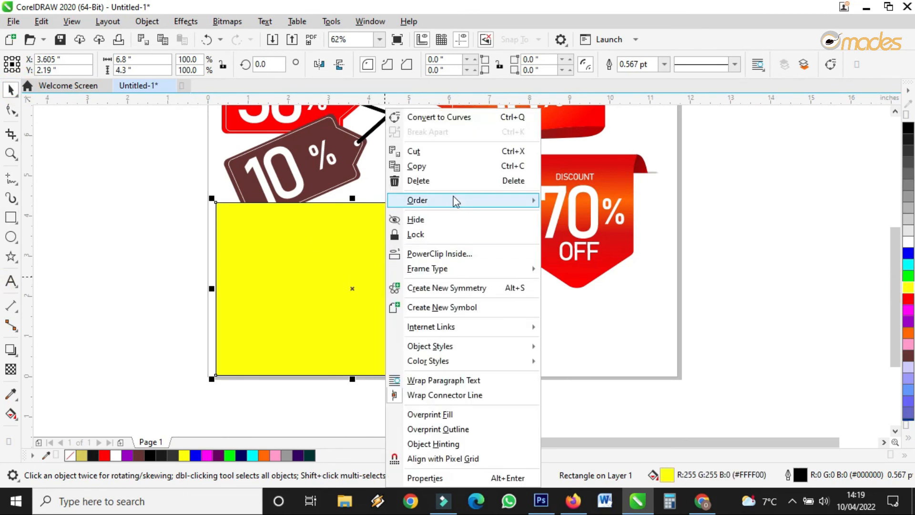
mouse_move(453, 201)
left_click(577, 214)
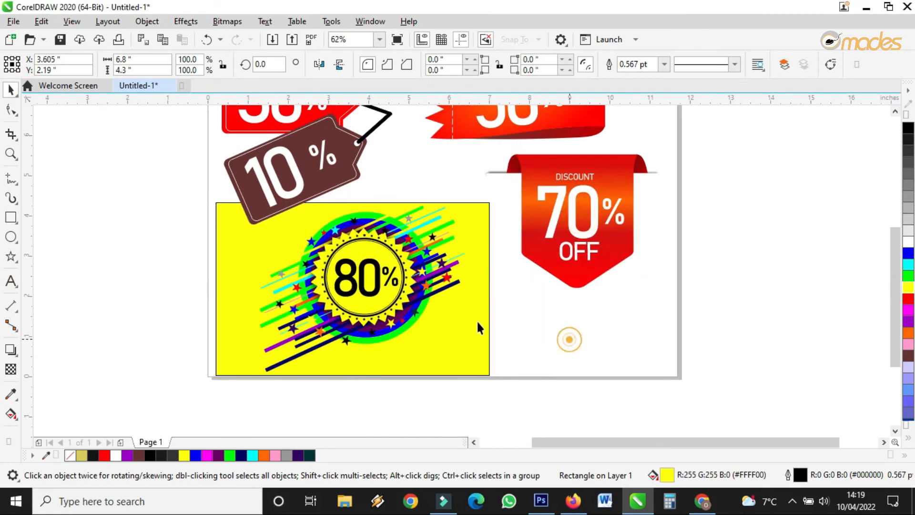
left_click(568, 338)
left_click(367, 257)
mouse_move(368, 258)
left_mouse_down()
mouse_move(370, 266)
mouse_move(370, 259)
left_mouse_up()
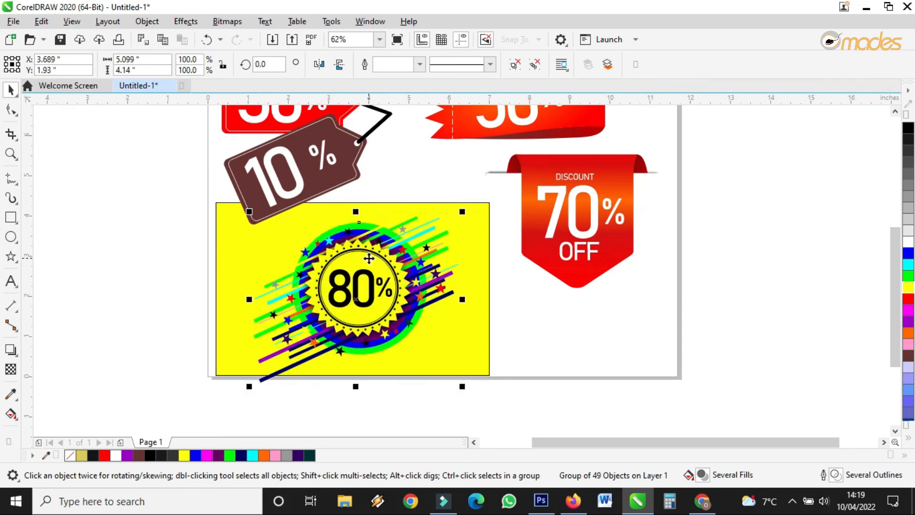
Step: Try orange #FF6600 and red #FF0000 as the background rectangle's fill behind the badge
left_click(484, 331)
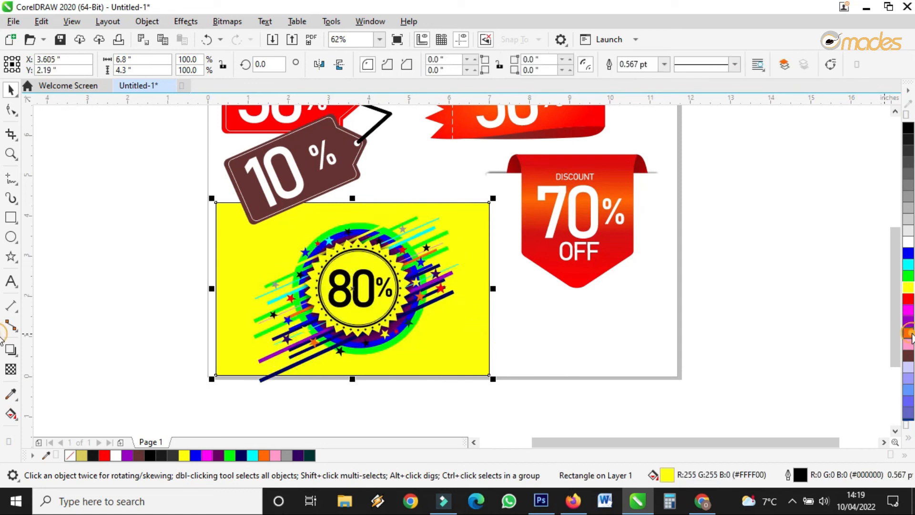
left_click(909, 333)
left_click(650, 349)
scroll(458, 316, "up", 2)
left_click(463, 317)
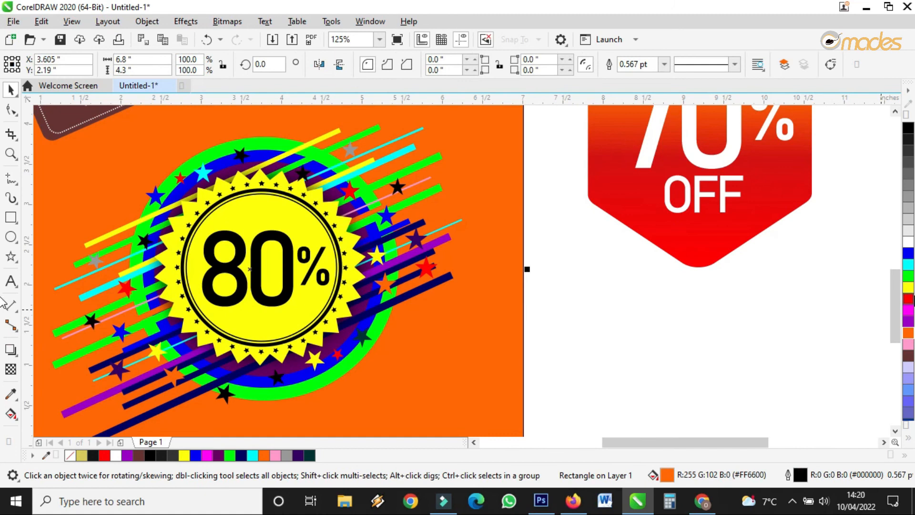
left_click(909, 299)
scroll(538, 301, "down", 4)
scroll(520, 298, "up", 4)
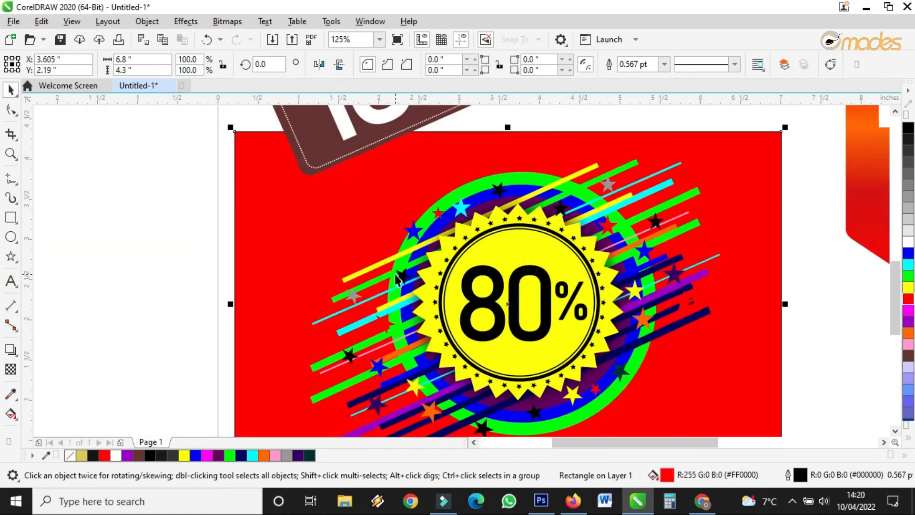
scroll(388, 264, "down", 2)
left_click(565, 307)
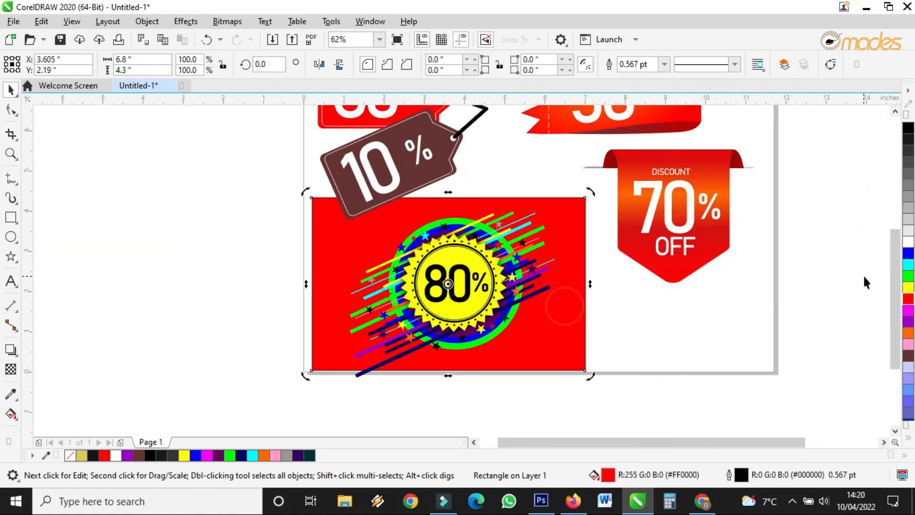
Step: Fill the background rectangle yellow #FFFF00 and set its outline to None
left_click(909, 288)
scroll(576, 227, "up", 2)
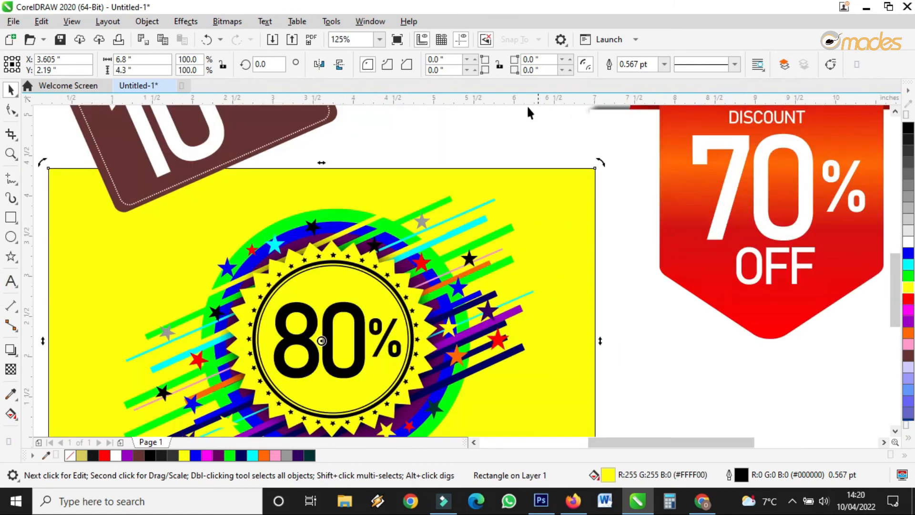
left_click(665, 64)
left_click(625, 78)
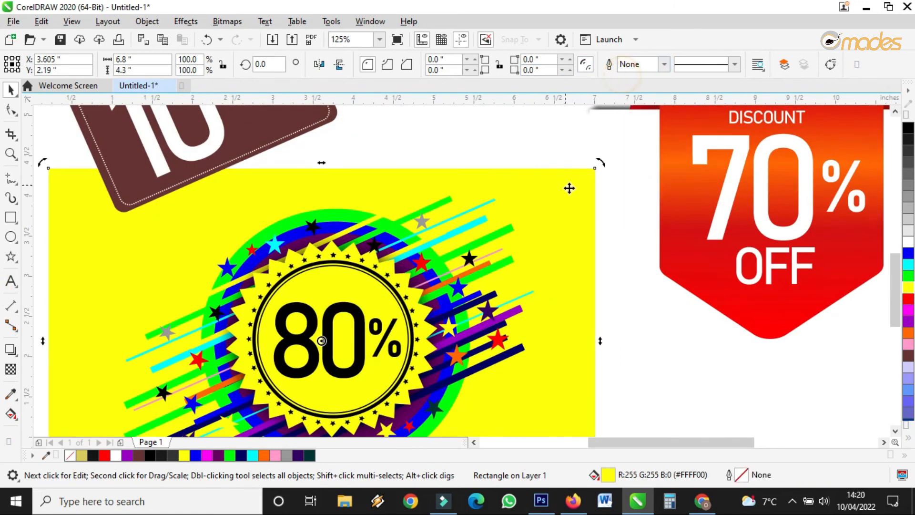
left_click(548, 309)
Step: Ungroup the 80% badge artwork and recolor its outer green circle with the darker green #00DC00
left_click(357, 215)
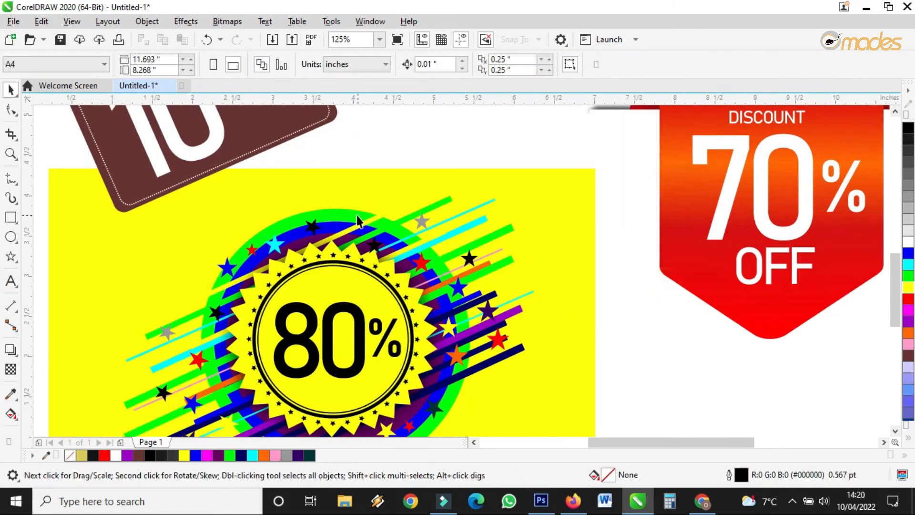
left_click(535, 65)
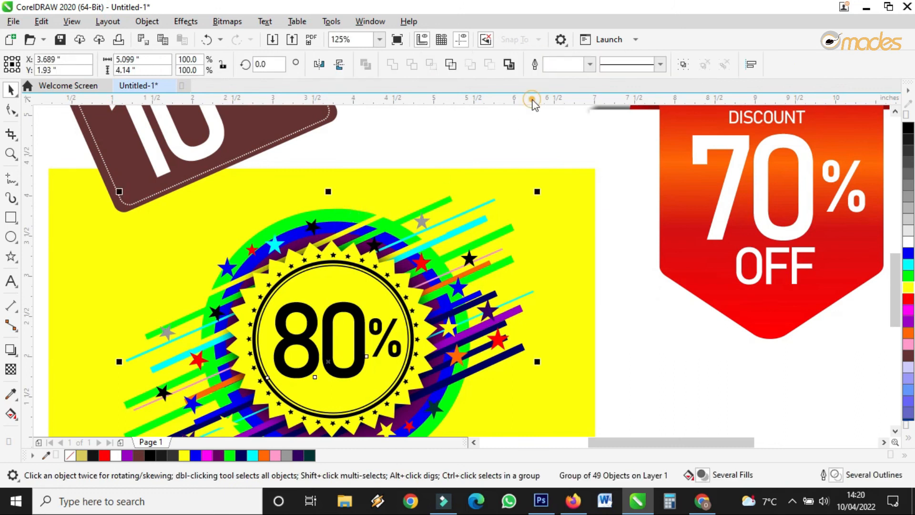
left_click(417, 154)
scroll(369, 208, "up", 3)
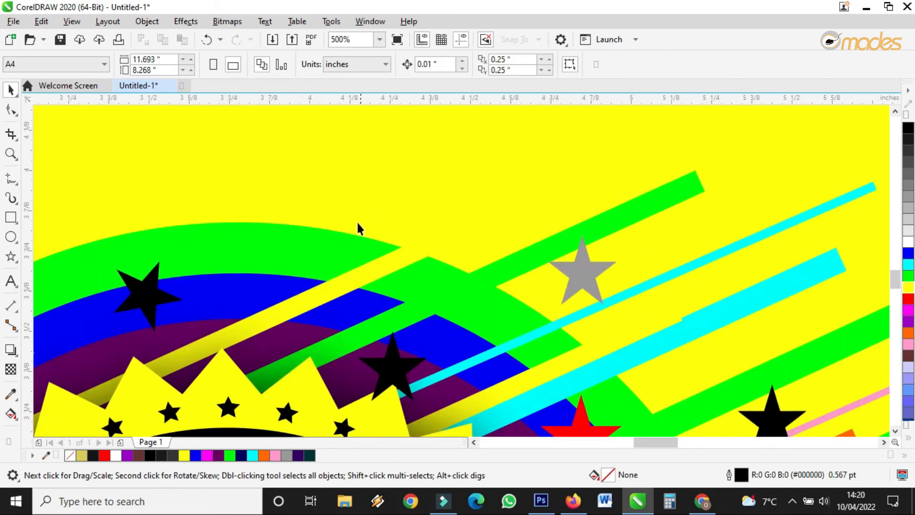
left_click(345, 238)
scroll(370, 225, "down", 2)
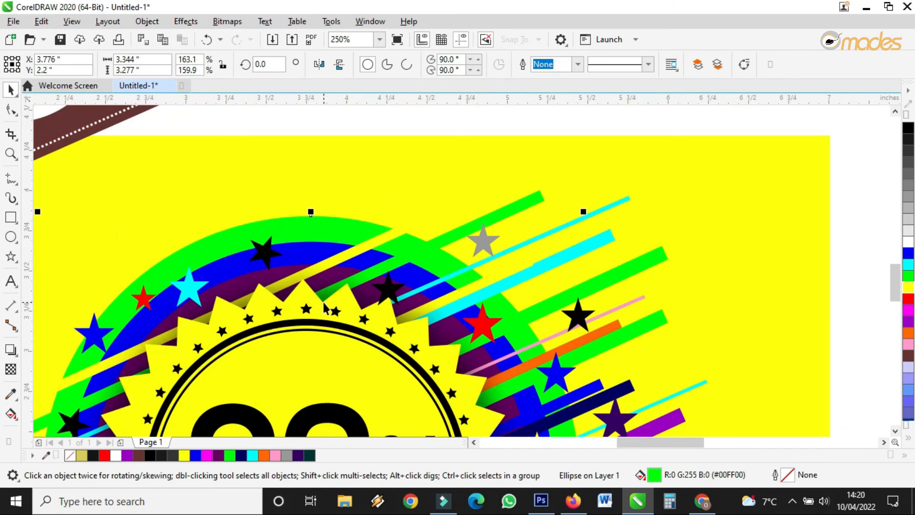
left_click(305, 299)
left_click_drag(303, 297, 297, 352)
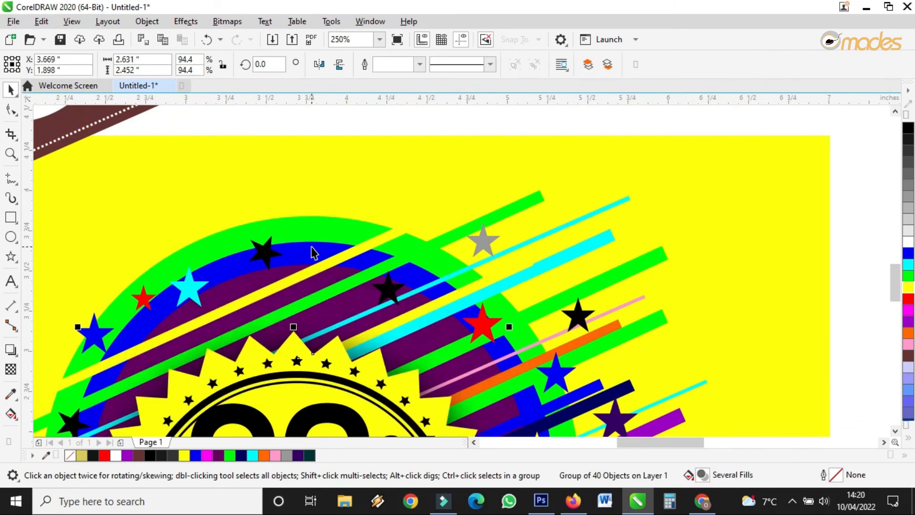
left_click(320, 232)
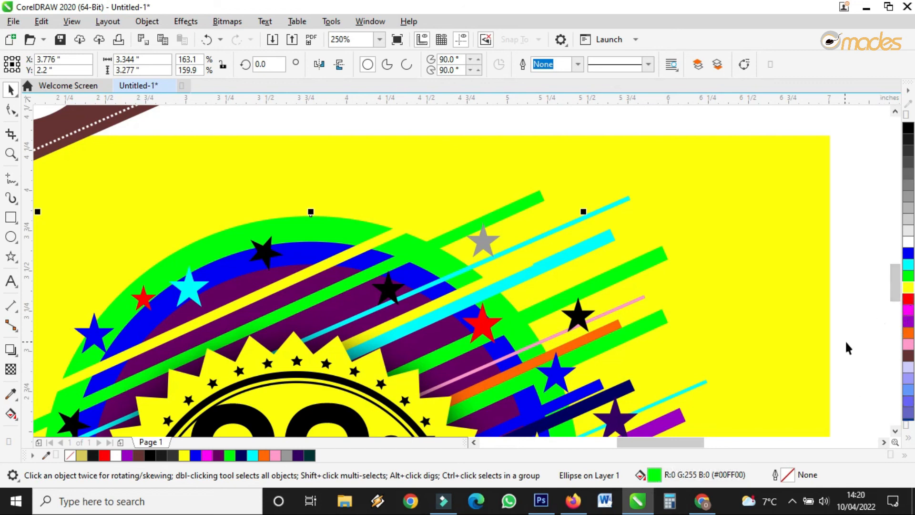
left_click(909, 278)
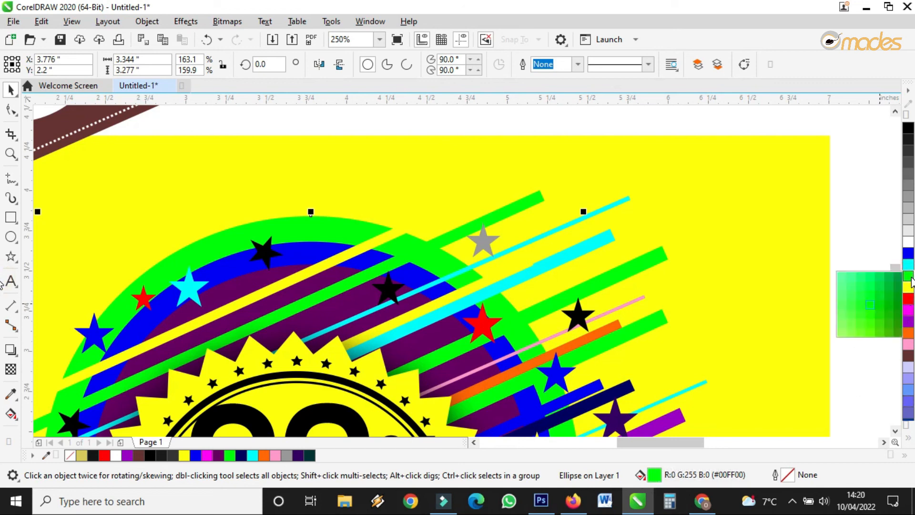
scroll(580, 280, "down", 3)
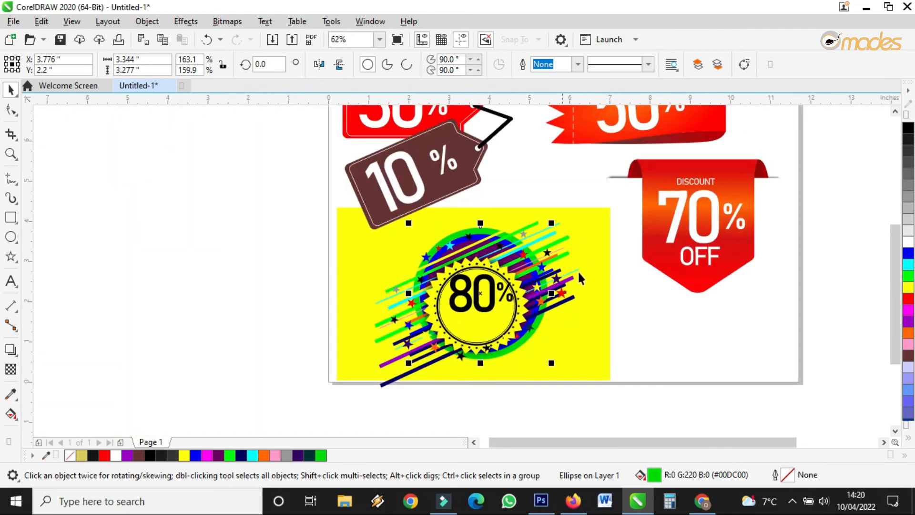
Step: Move the yellow starburst back to the middle of the rings and nudge the "80" closer to the percent sign
left_click(678, 351)
scroll(502, 289, "up", 2)
left_click(500, 288)
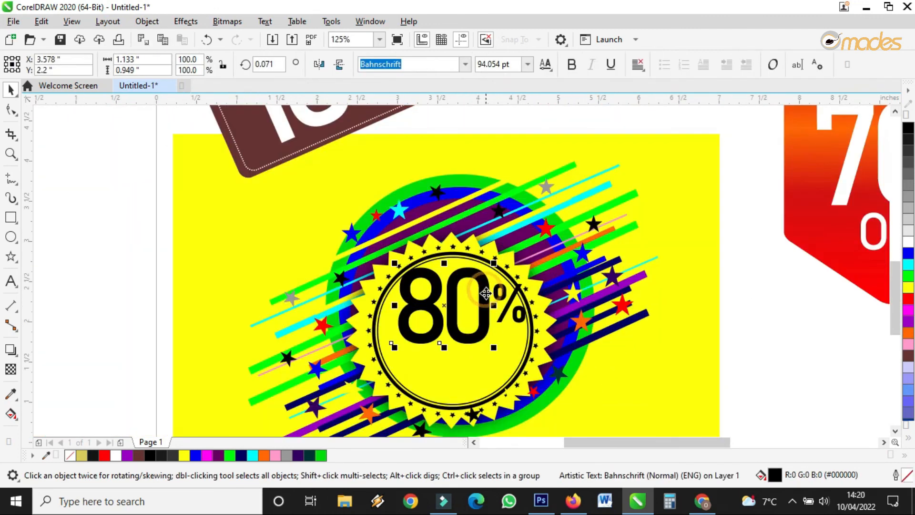
left_click(496, 367)
left_click_drag(531, 344, 533, 332)
left_click(472, 286)
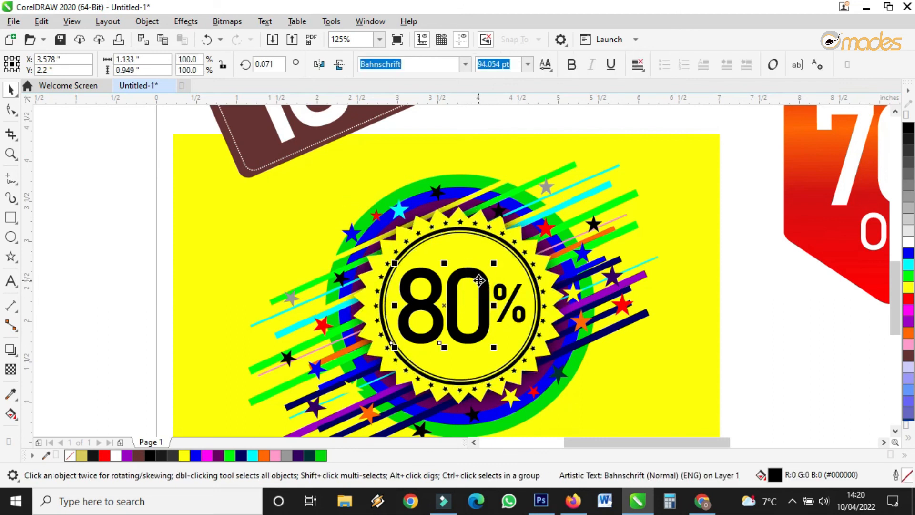
left_click_drag(485, 282, 486, 284)
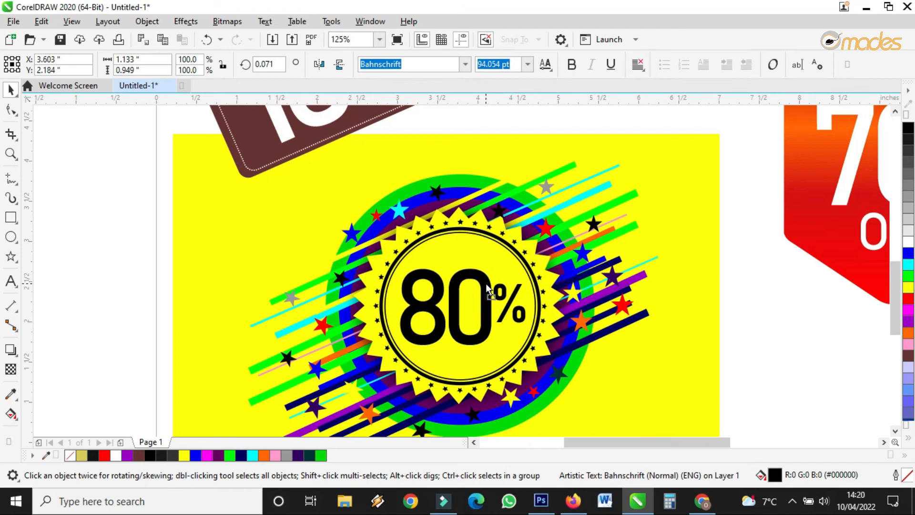
Step: Regroup the entire 80% badge with its rings, stripes and stars
scroll(480, 274, "down", 1)
left_click_drag(332, 402, 579, 237)
left_click_drag(608, 206, 611, 189)
left_click(684, 64)
left_click(573, 264)
left_click(508, 274)
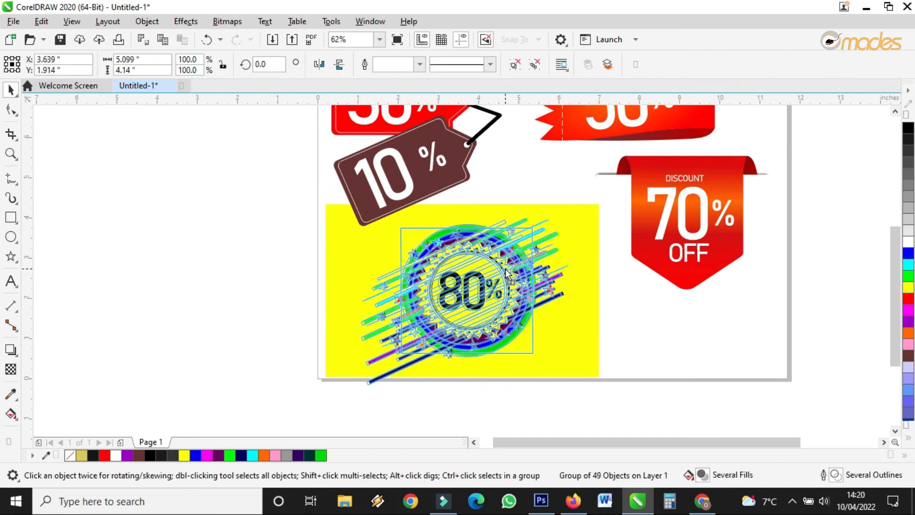
Step: Select the badge together with its yellow background, scale both to about 5.67 by 3.75 inches overall and reposition them
left_click(588, 327)
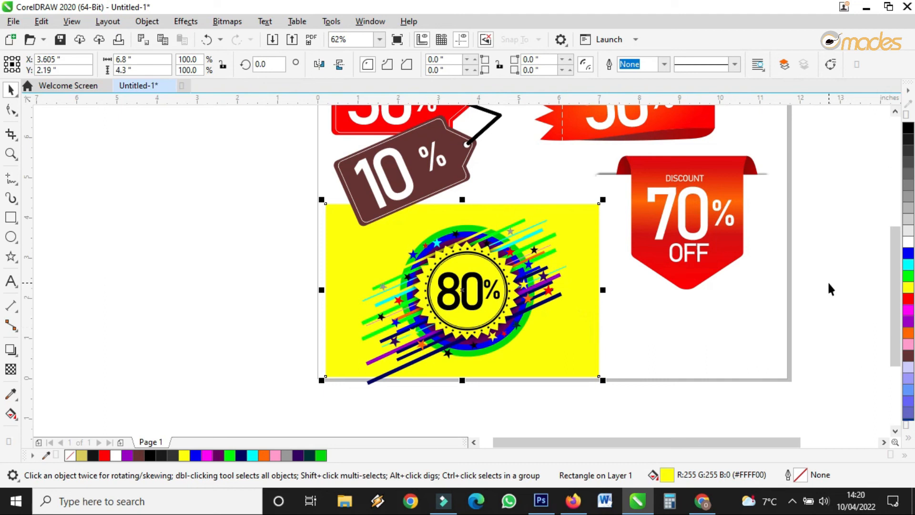
left_click_drag(302, 384, 586, 211)
left_click_drag(465, 264, 505, 264)
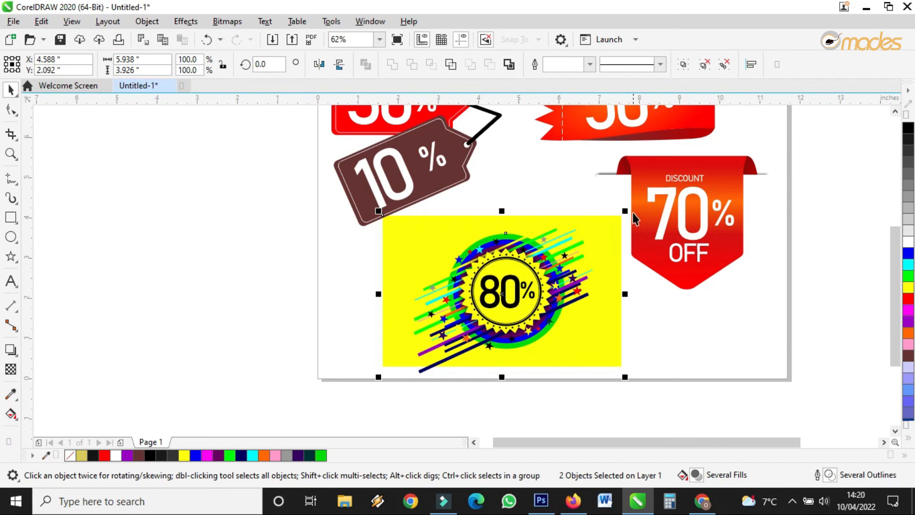
left_click_drag(627, 210, 619, 215)
left_click_drag(523, 282, 498, 278)
scroll(513, 275, "down", 1)
scroll(499, 283, "up", 3)
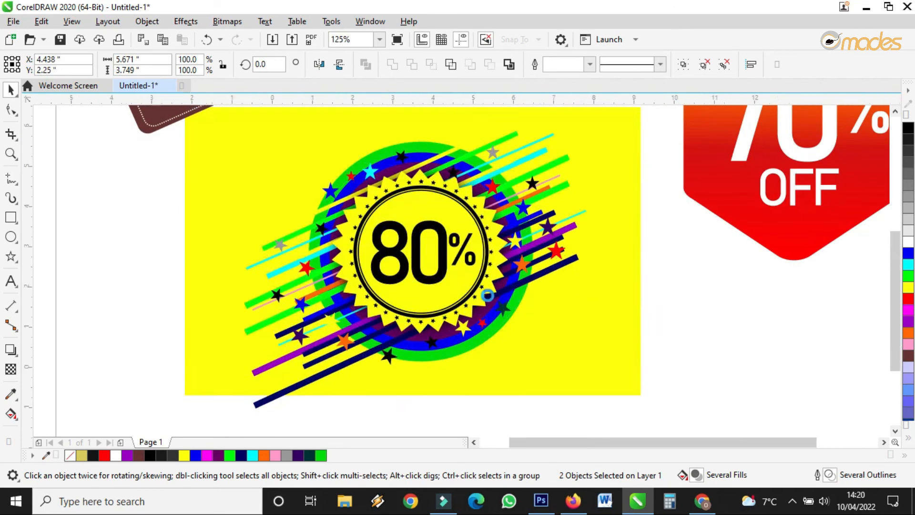
scroll(495, 286, "down", 1)
scroll(546, 240, "up", 1)
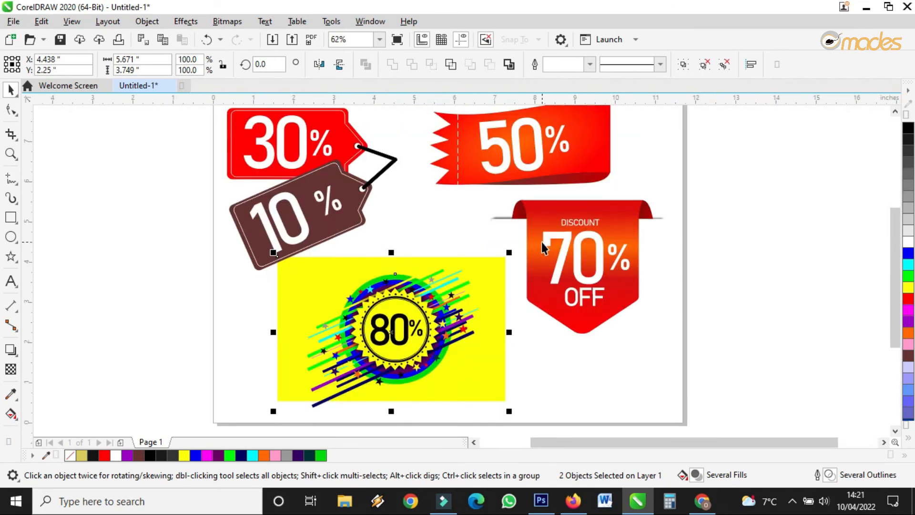
Step: Move the 70% OFF ribbon to the page's lower left and the 80% badge with its yellow background to the lower right
left_click(563, 234)
scroll(566, 233, "down", 1)
left_click_drag(569, 230, 378, 269)
left_click_drag(492, 270, 577, 271)
key("ctrl+z")
left_click_drag(658, 219, 394, 353)
left_click_drag(476, 305, 552, 297)
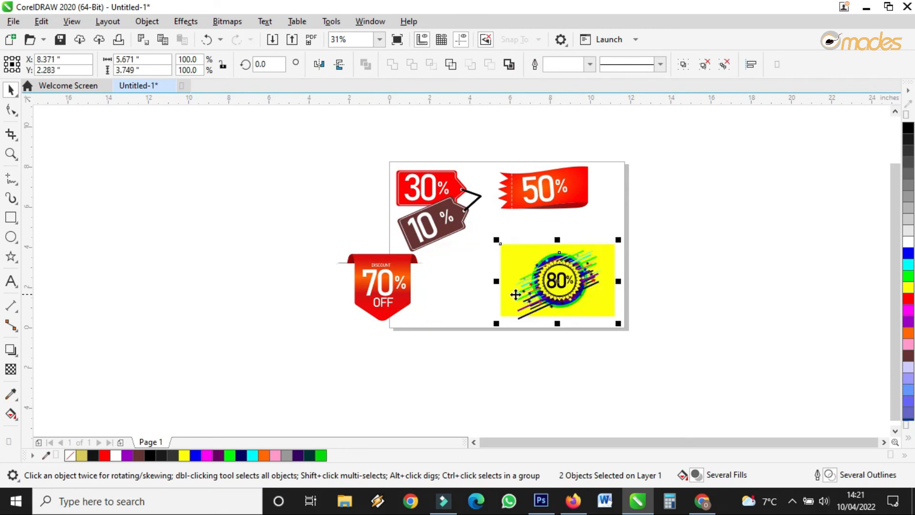
Step: Move the 70% OFF ribbon fully inside the page and group the 80% badge with its yellow background
scroll(516, 295, "up", 2)
left_click_drag(274, 279, 385, 282)
left_click(630, 262)
left_click_drag(738, 176, 440, 347)
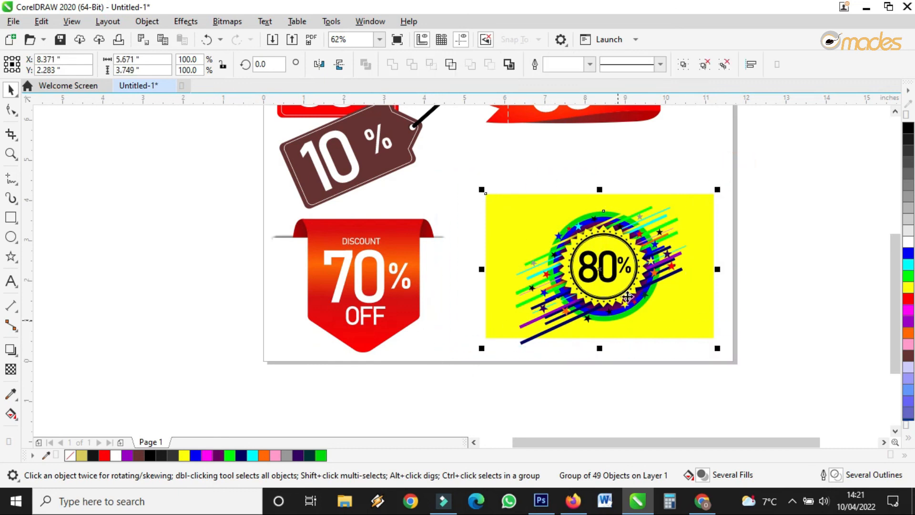
left_click(683, 66)
Step: Enlarge the grouped 80% badge to about 6.32 by 4.18 inches and reposition it in the page's lower right
left_click_drag(609, 247, 590, 216)
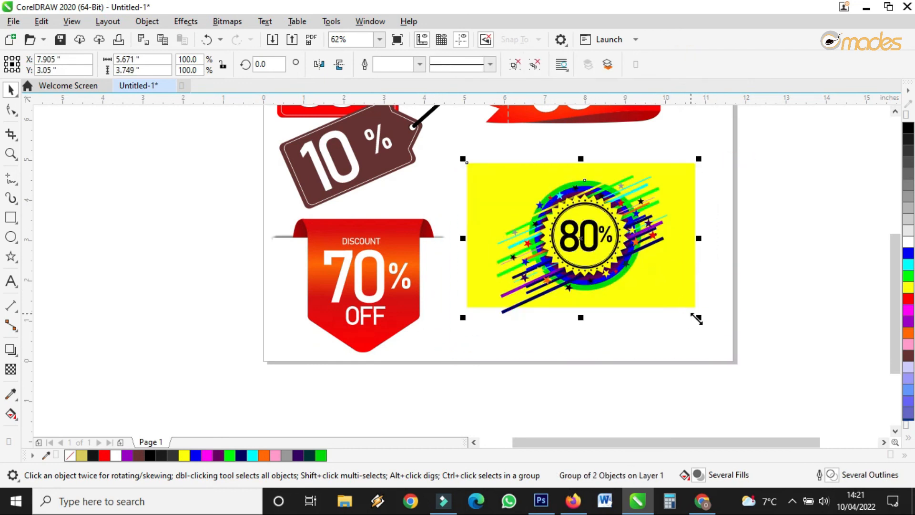
left_click_drag(699, 318, 725, 375)
left_click_drag(650, 249, 648, 268)
scroll(420, 257, "down", 2)
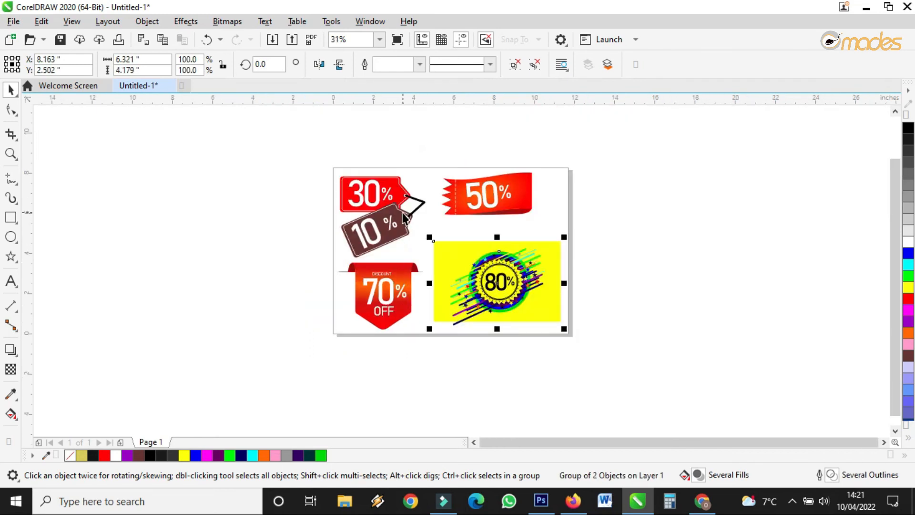
Step: Enlarge the 50% ribbon in the page's upper right and shift the 30% and 10% tags slightly inward
scroll(404, 217, "up", 2)
left_click_drag(715, 122, 470, 231)
left_click_drag(659, 133, 696, 133)
left_click_drag(248, 134, 453, 299)
key("F3")
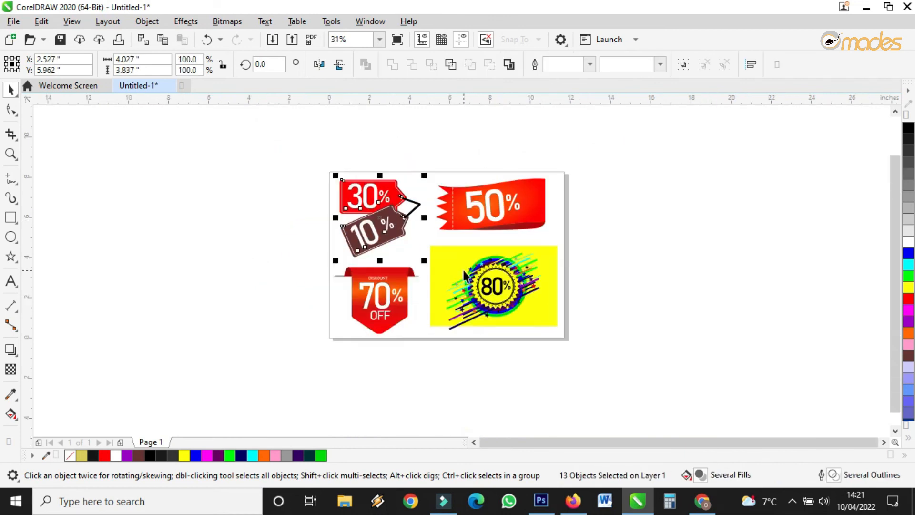
Step: Nudge the grouped 80% badge slightly left, closer to the 70% OFF ribbon
left_click(465, 275)
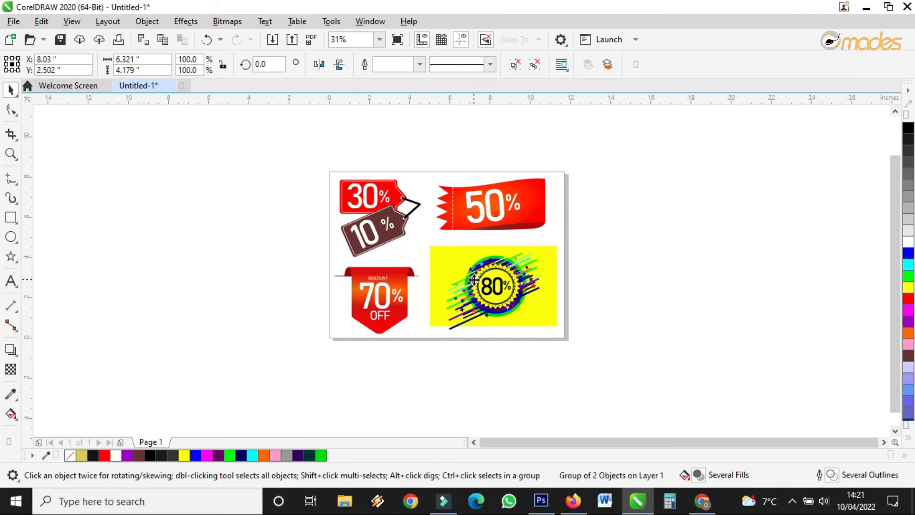
left_click_drag(474, 280, 471, 280)
left_click(599, 282)
left_click(329, 285)
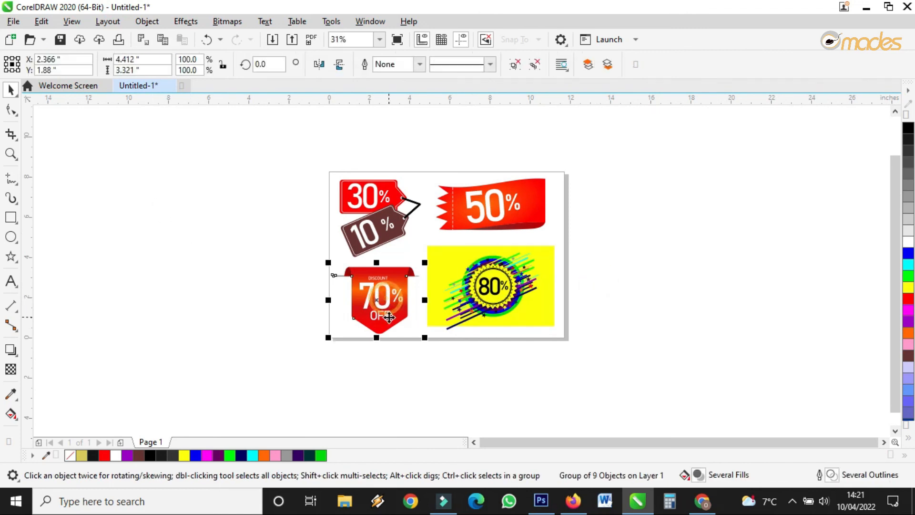
Step: Zoom in on the page and review the complete set of labels in a full-screen preview
left_click(10, 152)
left_click_drag(308, 164, 581, 339)
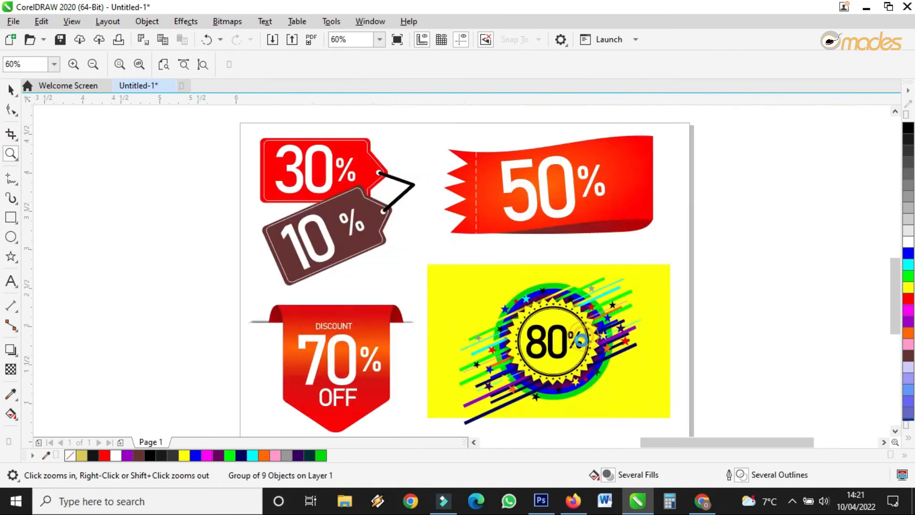
left_click(582, 339)
scroll(568, 265, "down", 2)
left_click_drag(354, 152, 619, 337)
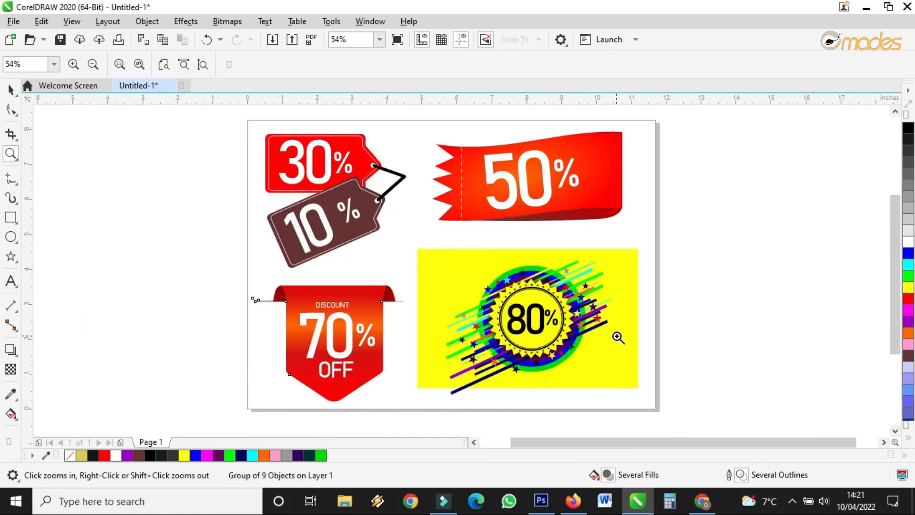
left_click(905, 439)
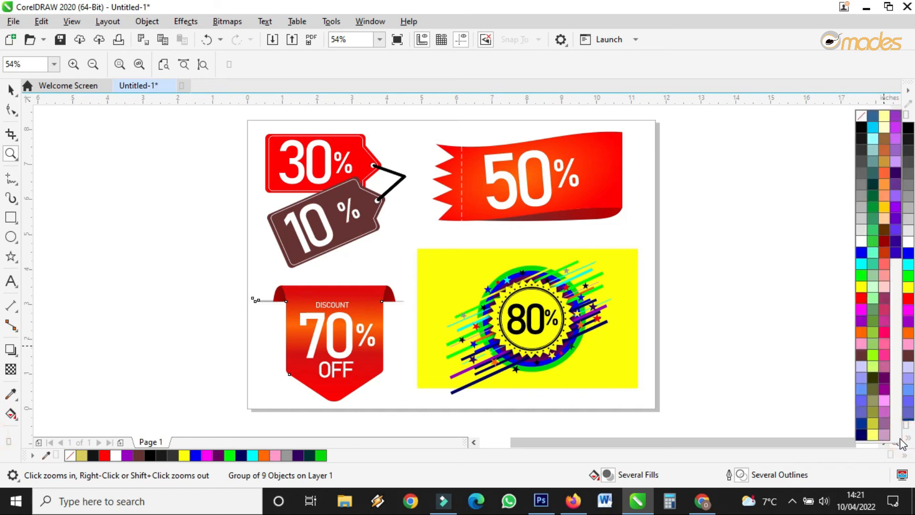
left_click(400, 42)
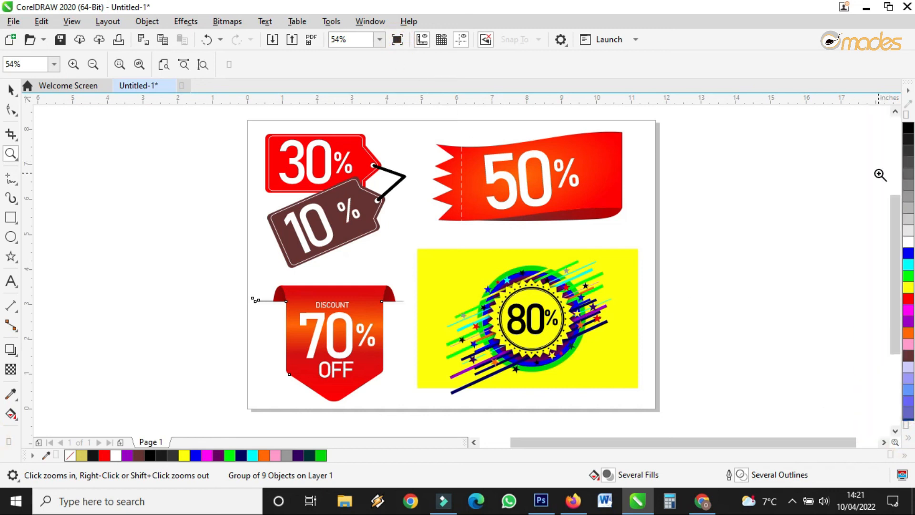
left_click(396, 42)
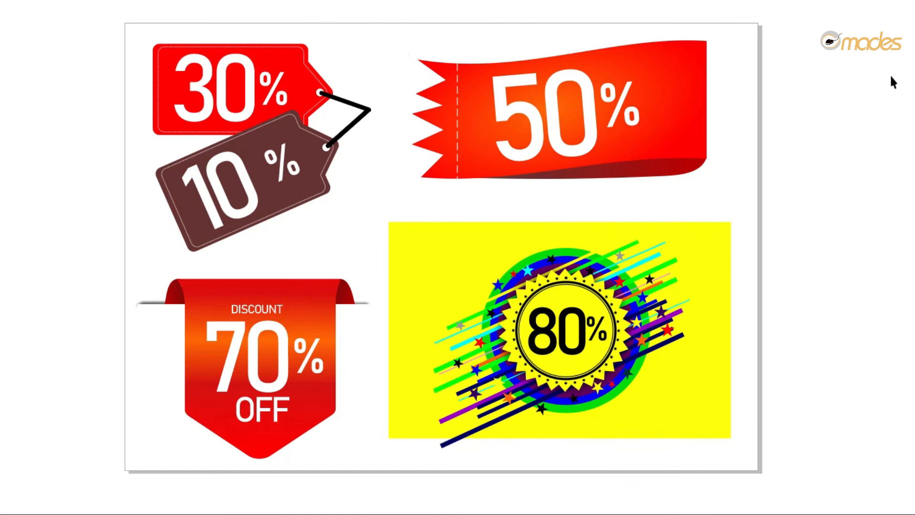